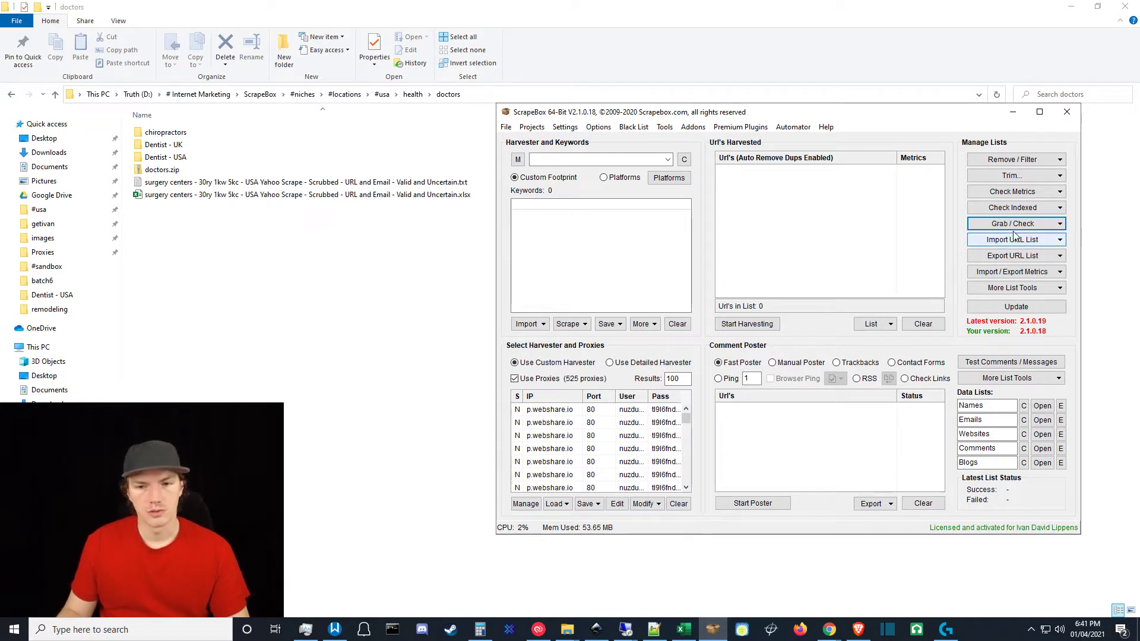
click(987, 226)
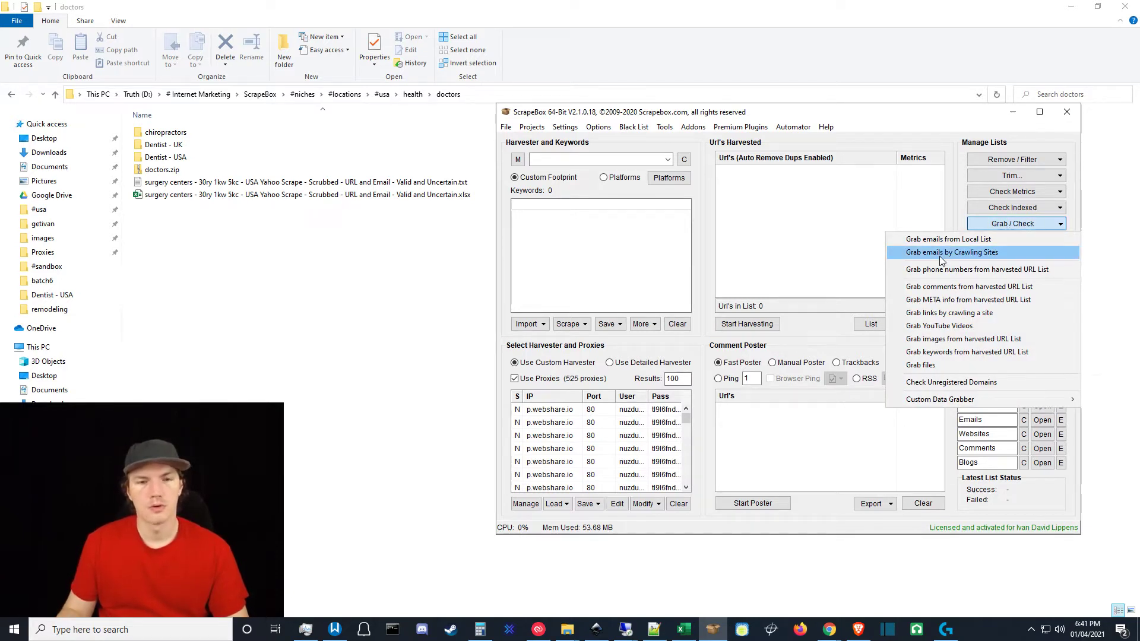
click(720, 128)
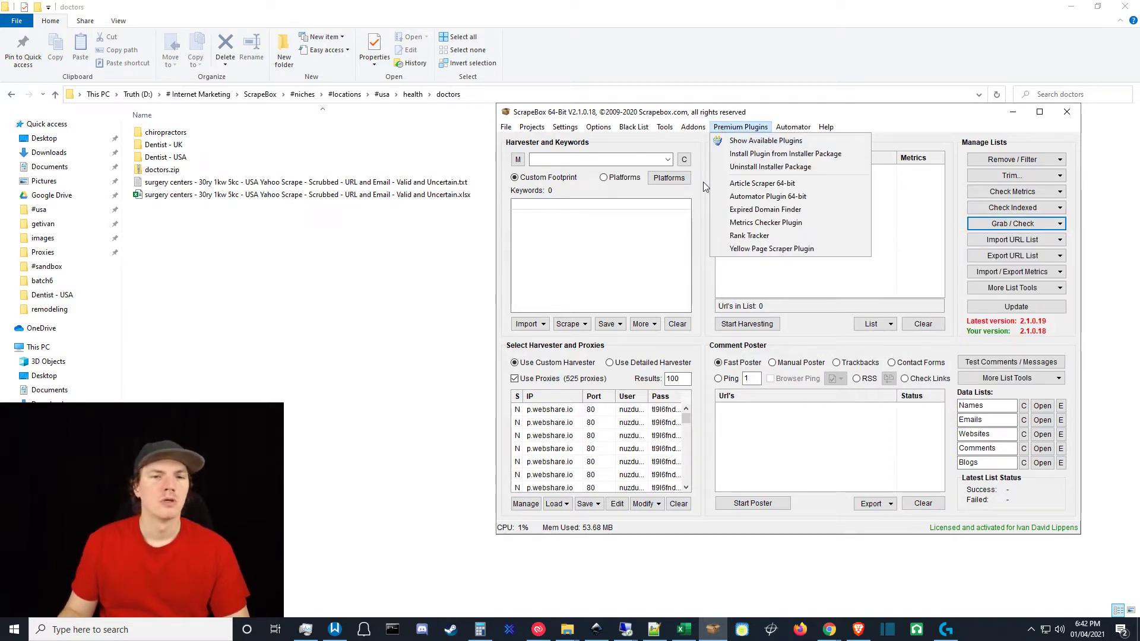
click(699, 207)
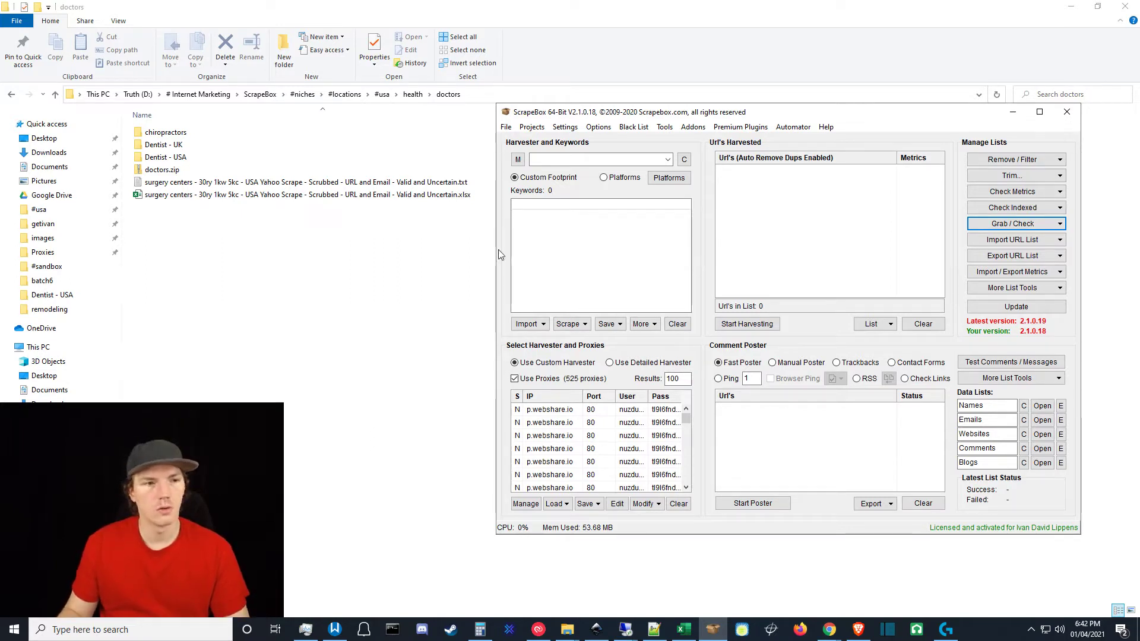
Look over the zip files in the archive folder of Dentist - USA and return to the Dentist - USA folder.
double_click(179, 159)
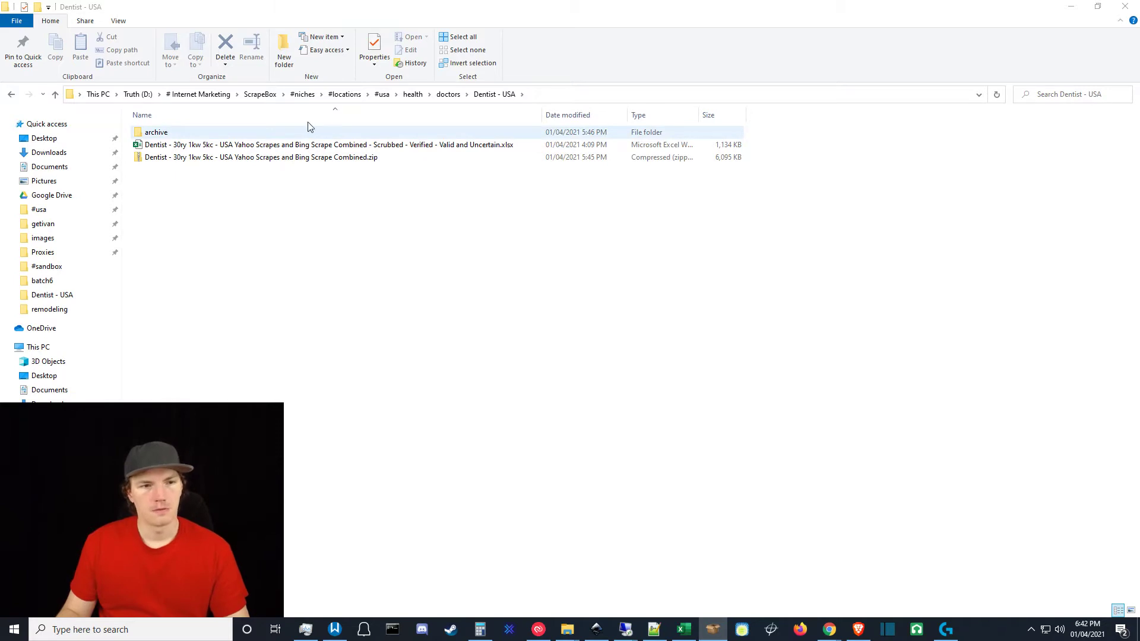
click(160, 134)
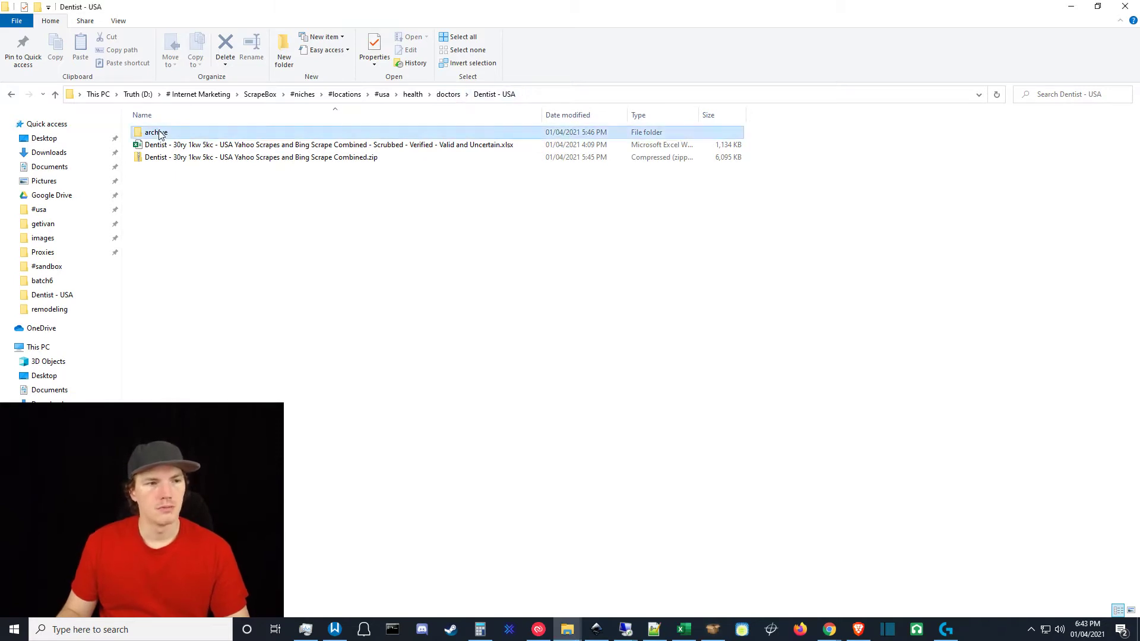
double_click(160, 134)
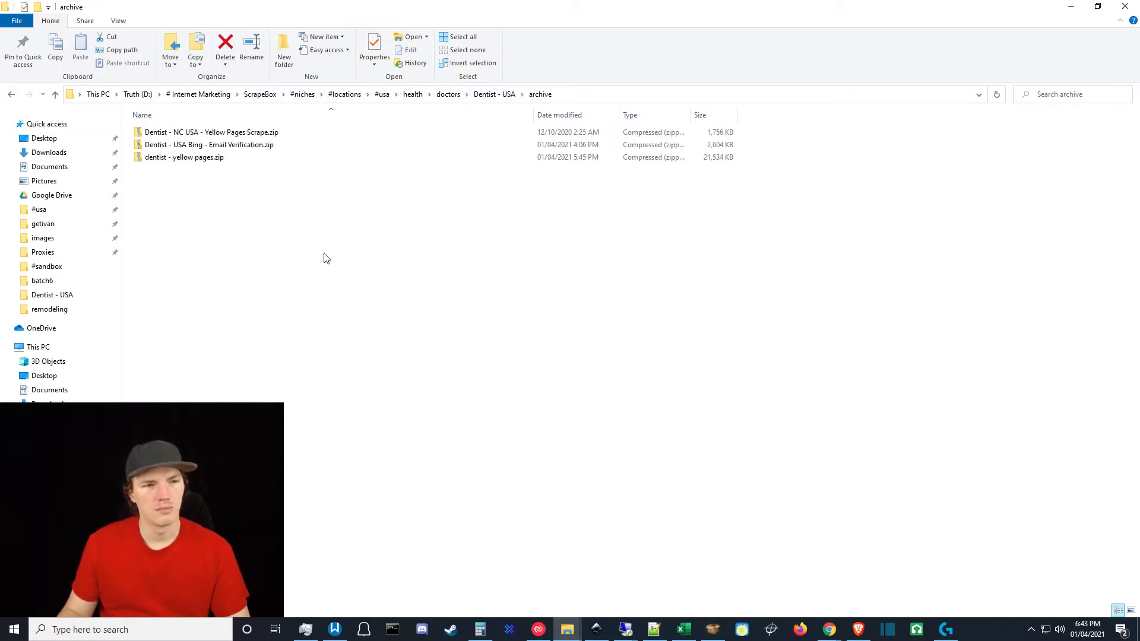
click(222, 147)
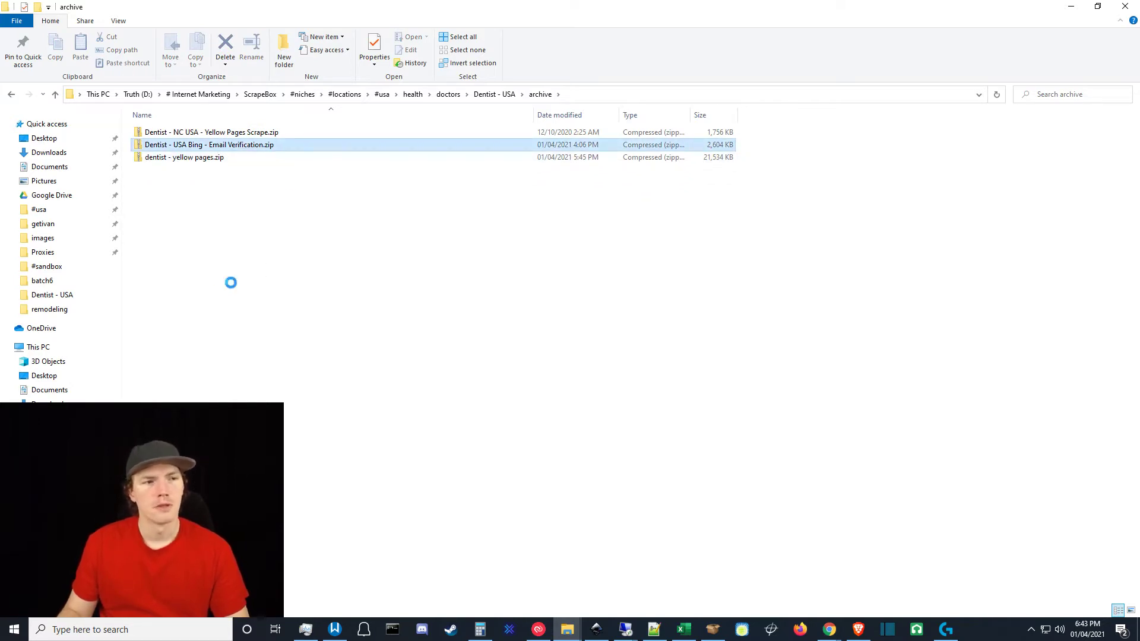
click(215, 133)
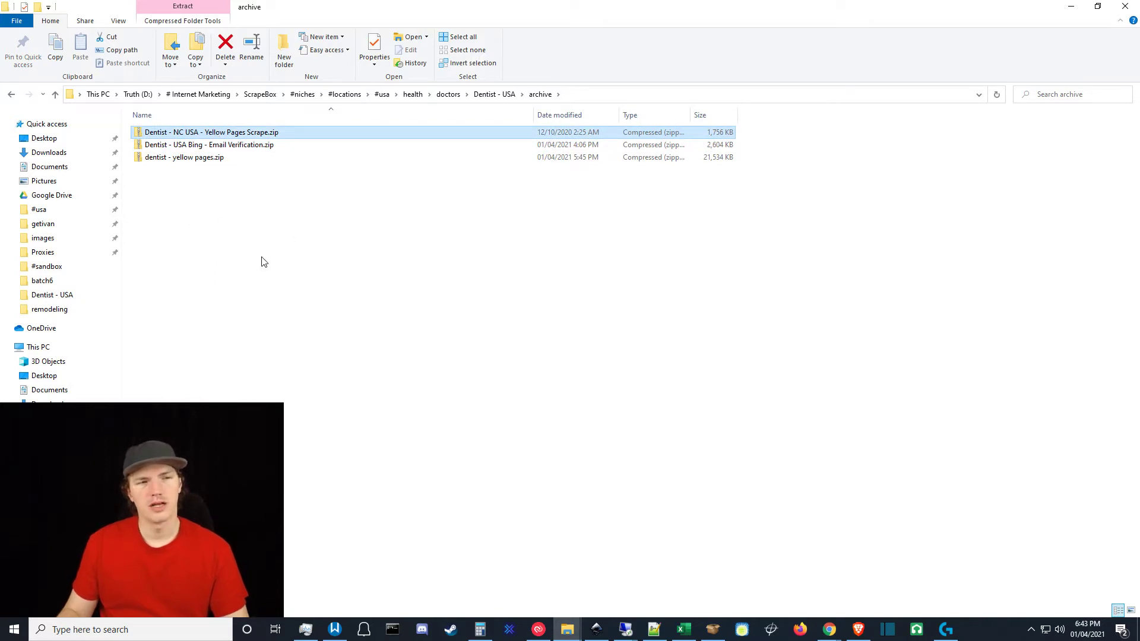
double_click(193, 157)
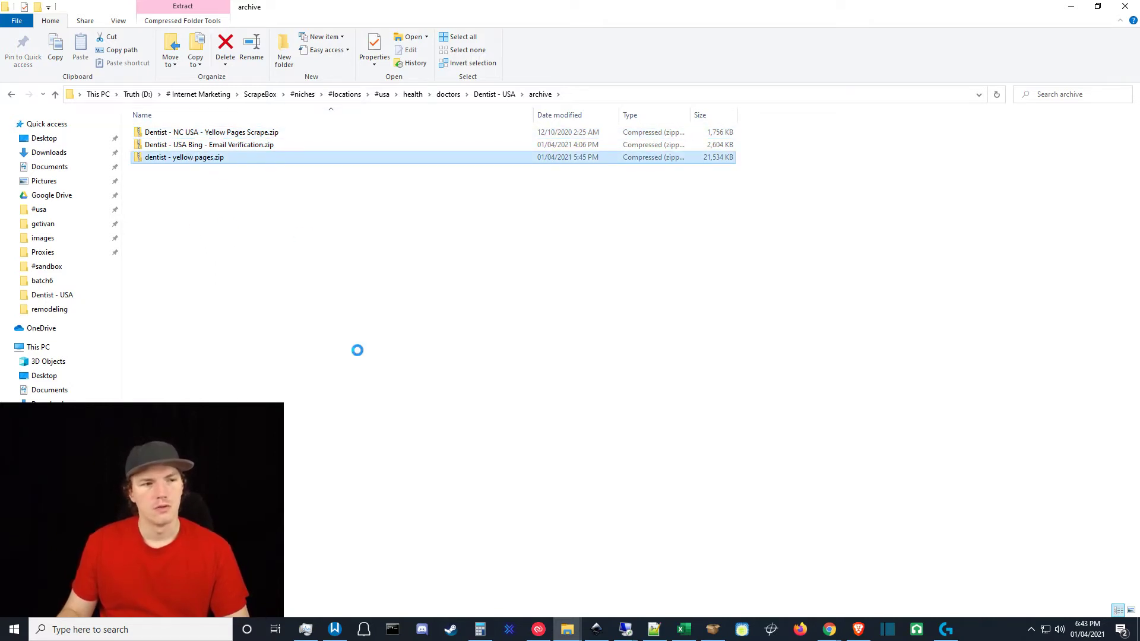
click(223, 146)
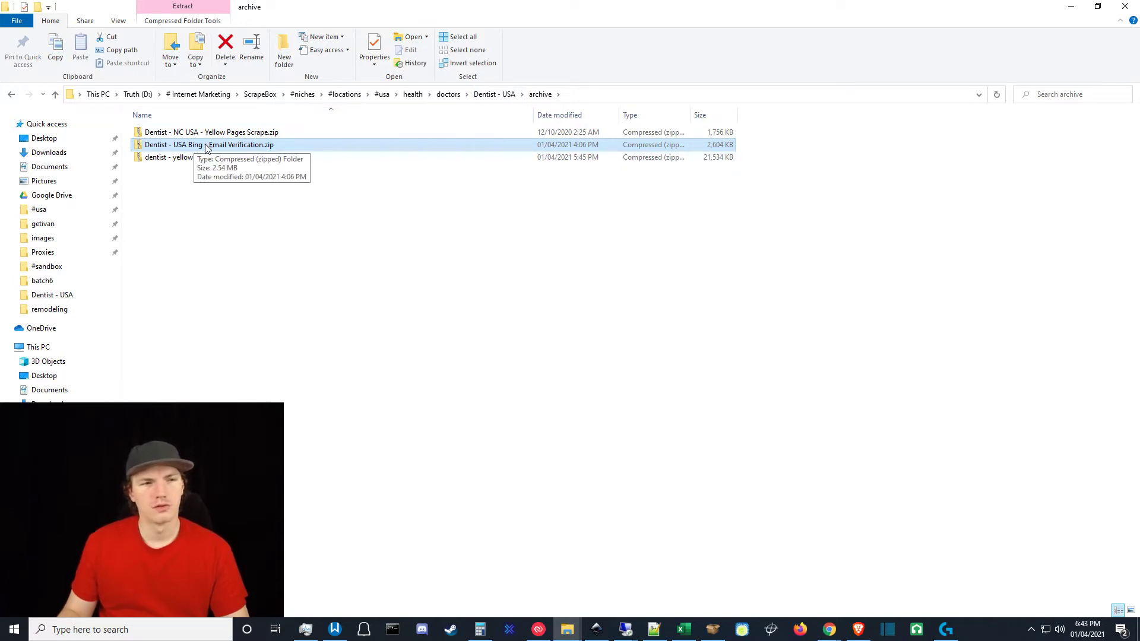
click(492, 94)
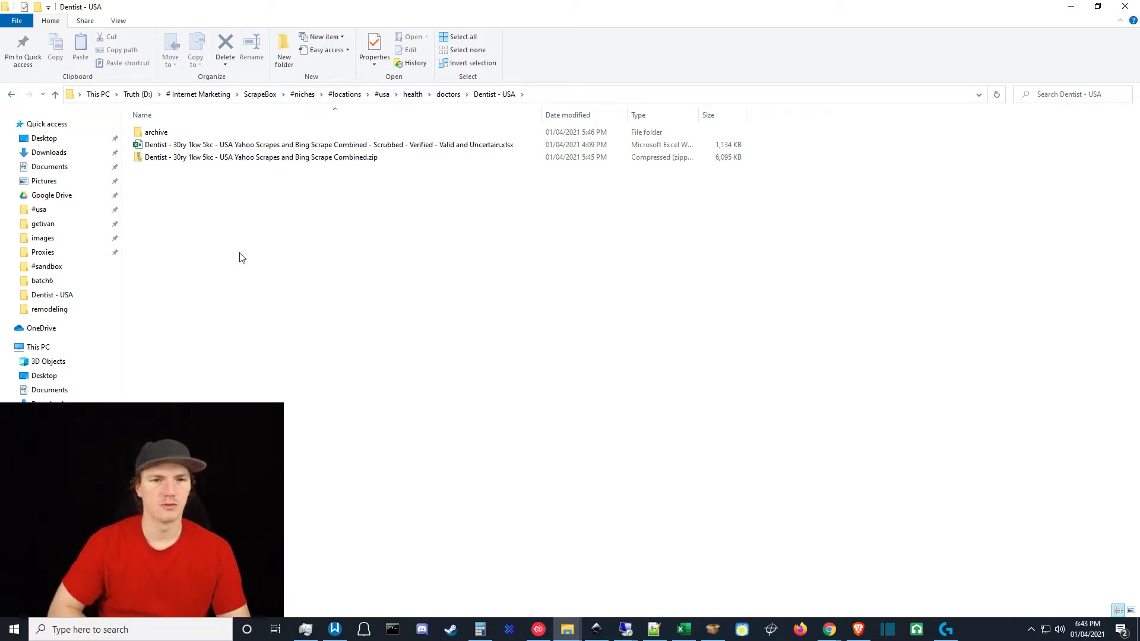
click(279, 402)
drag(285, 401, 477, 343)
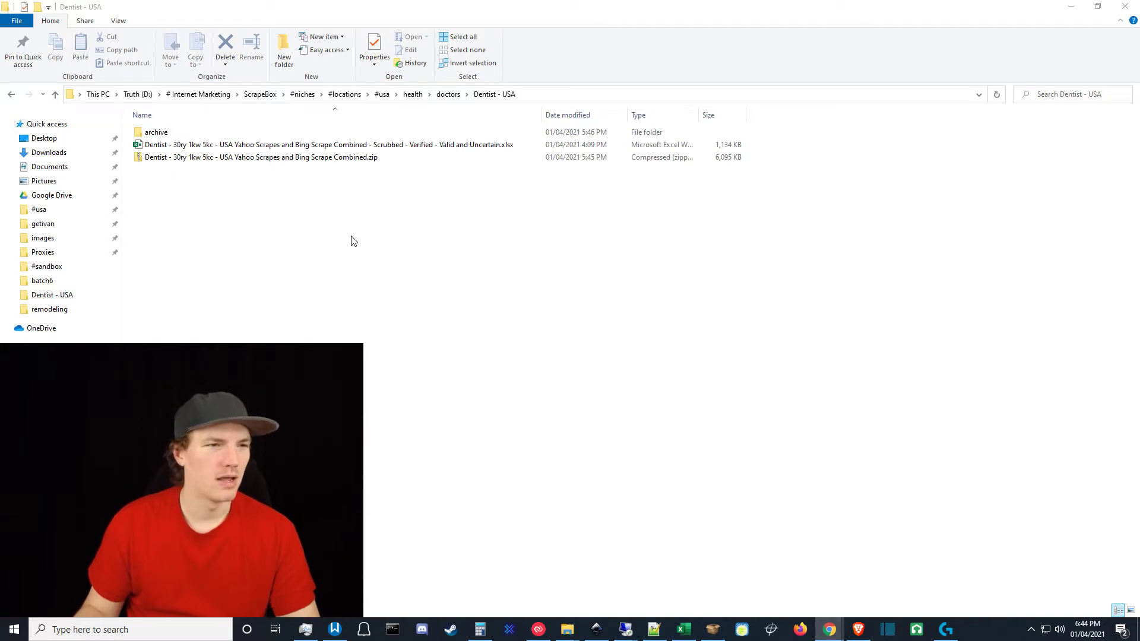
double_click(210, 149)
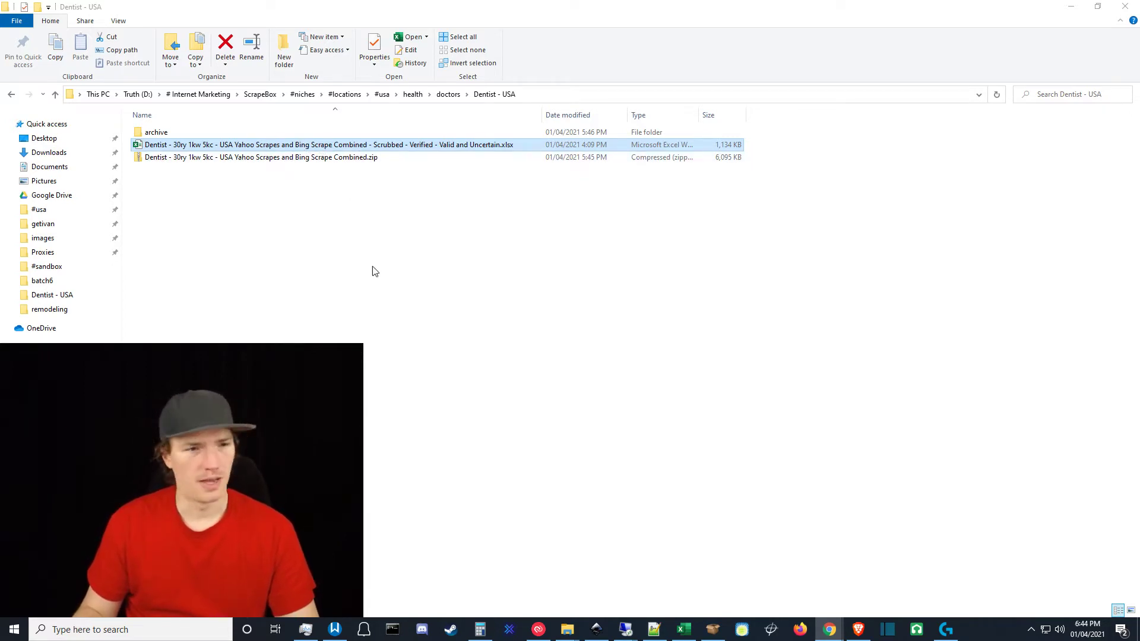
click(307, 273)
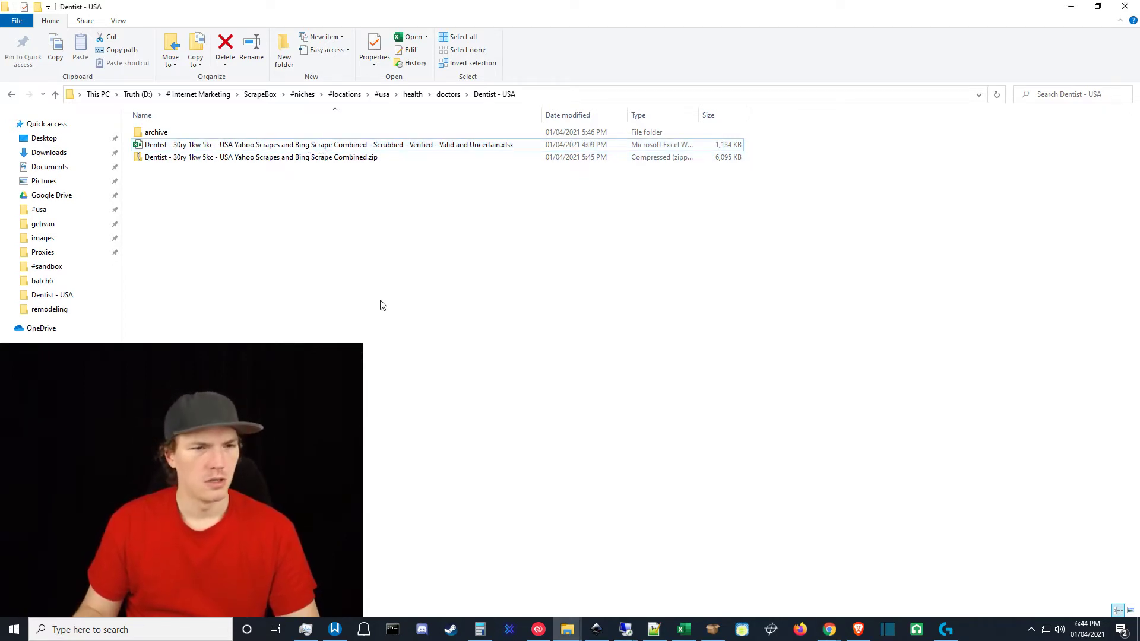
click(311, 147)
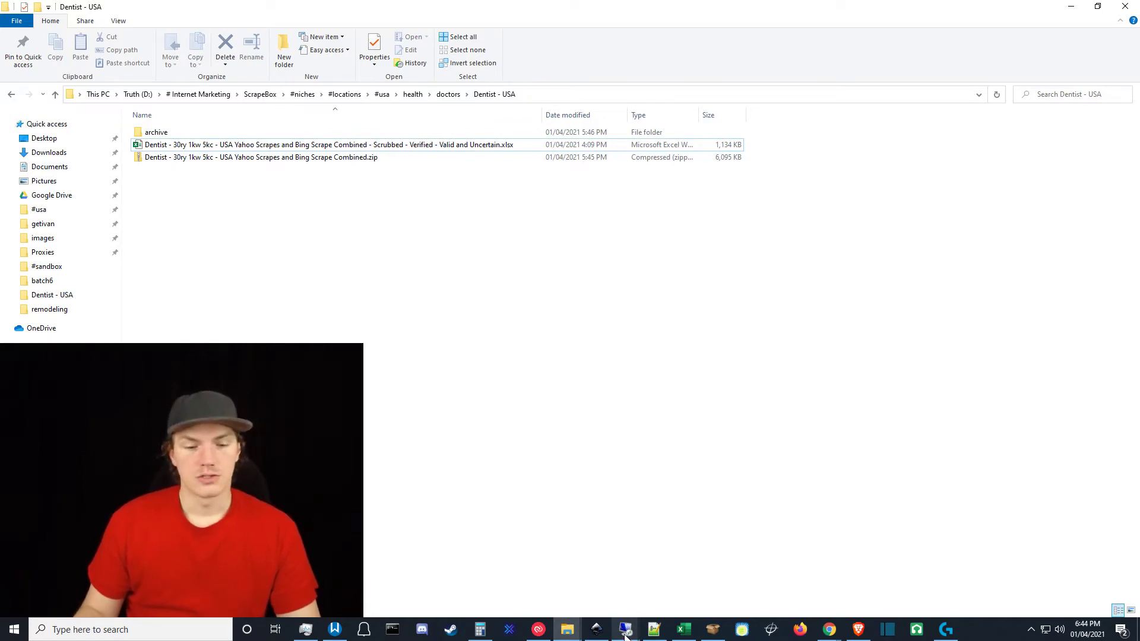
Switch to the remote desktop session and clear the keyword list and harvested URL list in the PRIMARY ScrapeBox window.
mouse_move(626, 629)
click(561, 586)
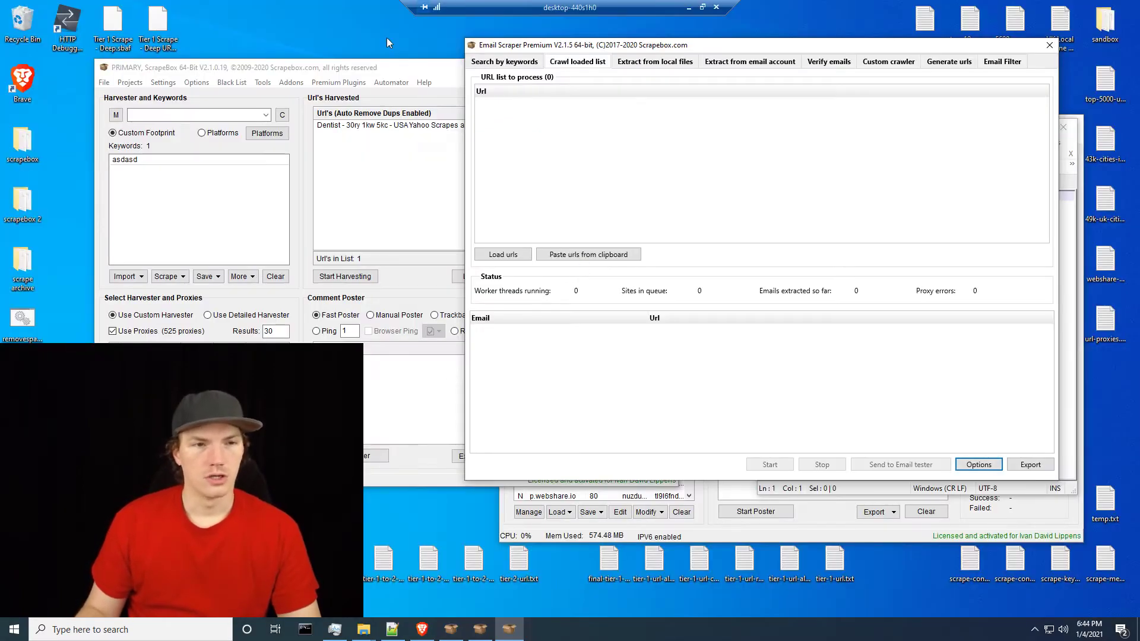
click(418, 75)
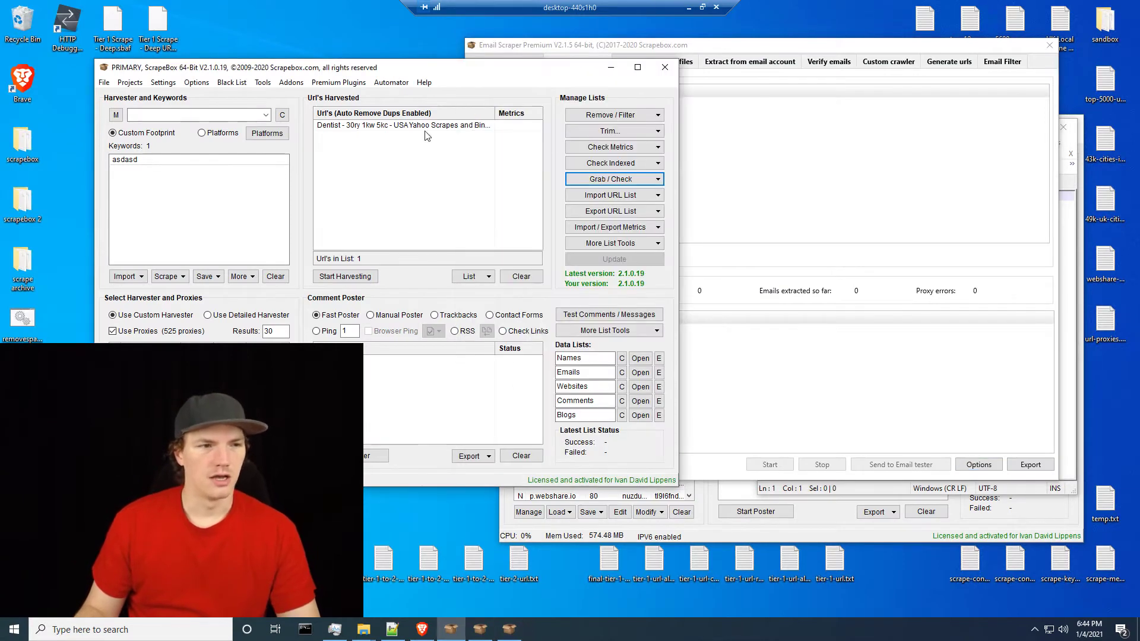
click(275, 277)
click(522, 276)
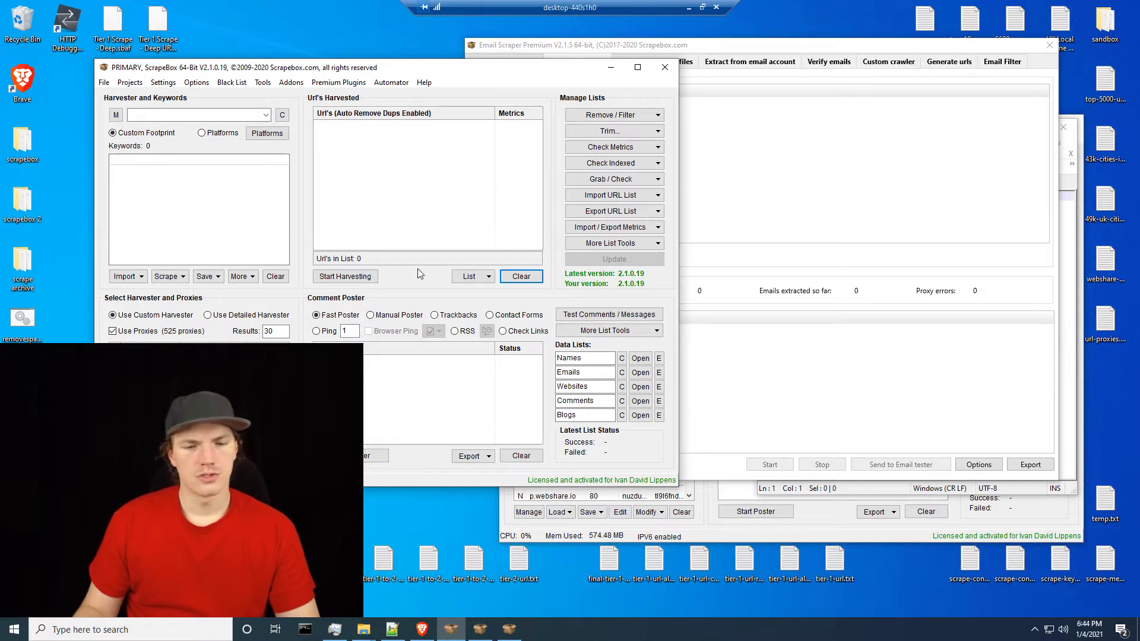
Open "dentist - email scraper - Verified - Valid and Uncertain.txt" from the sandbox folder in Notepad++.
click(1105, 23)
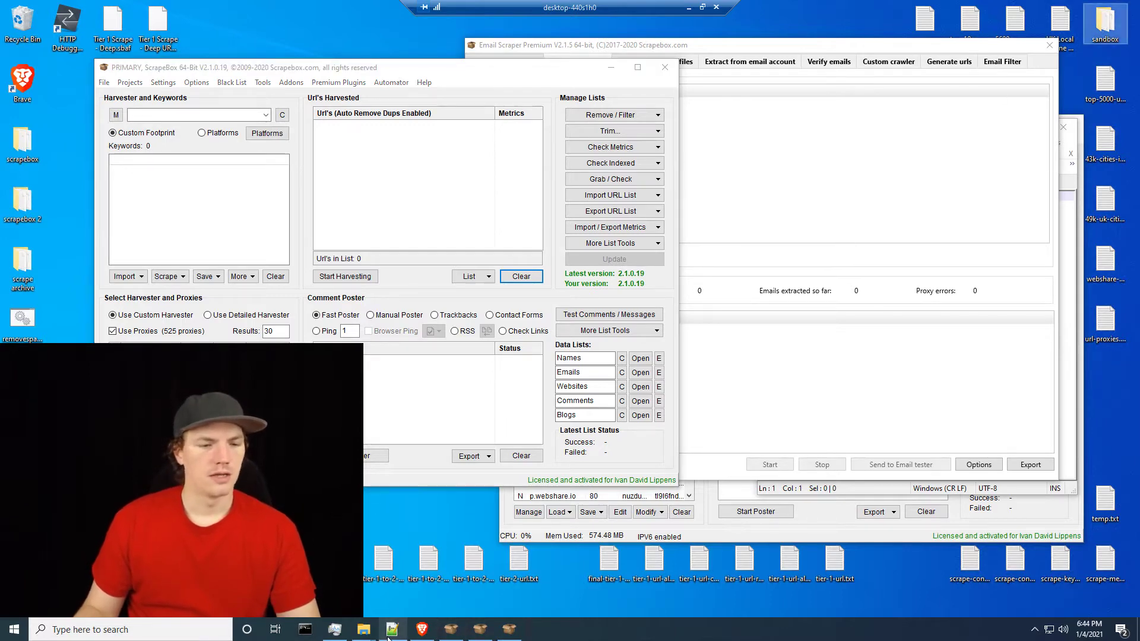
mouse_move(364, 630)
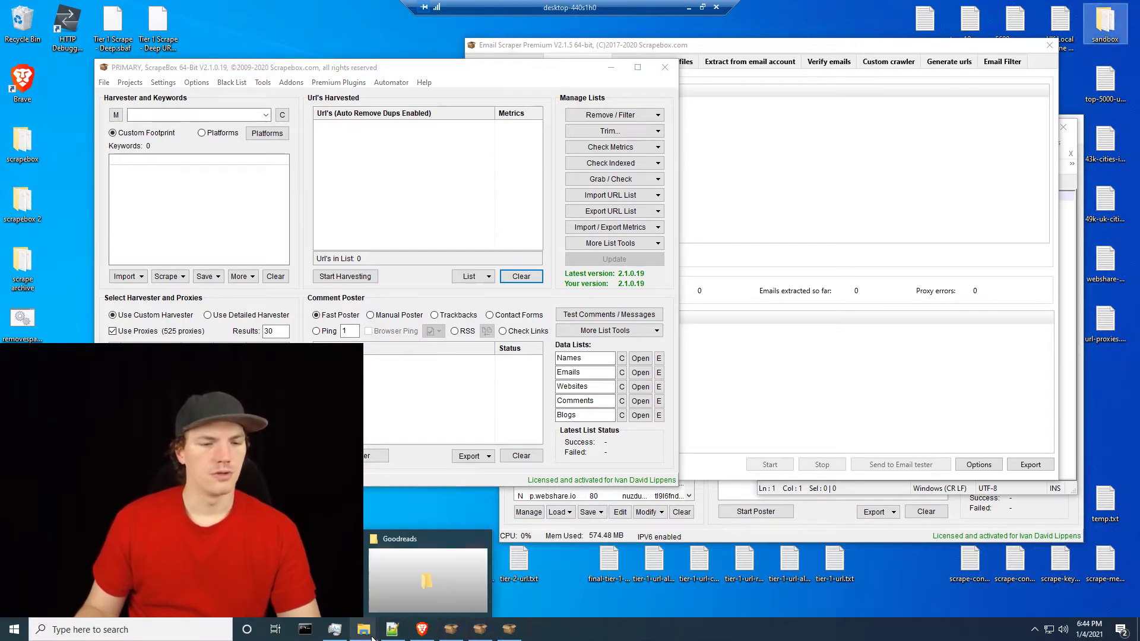
click(482, 540)
click(364, 631)
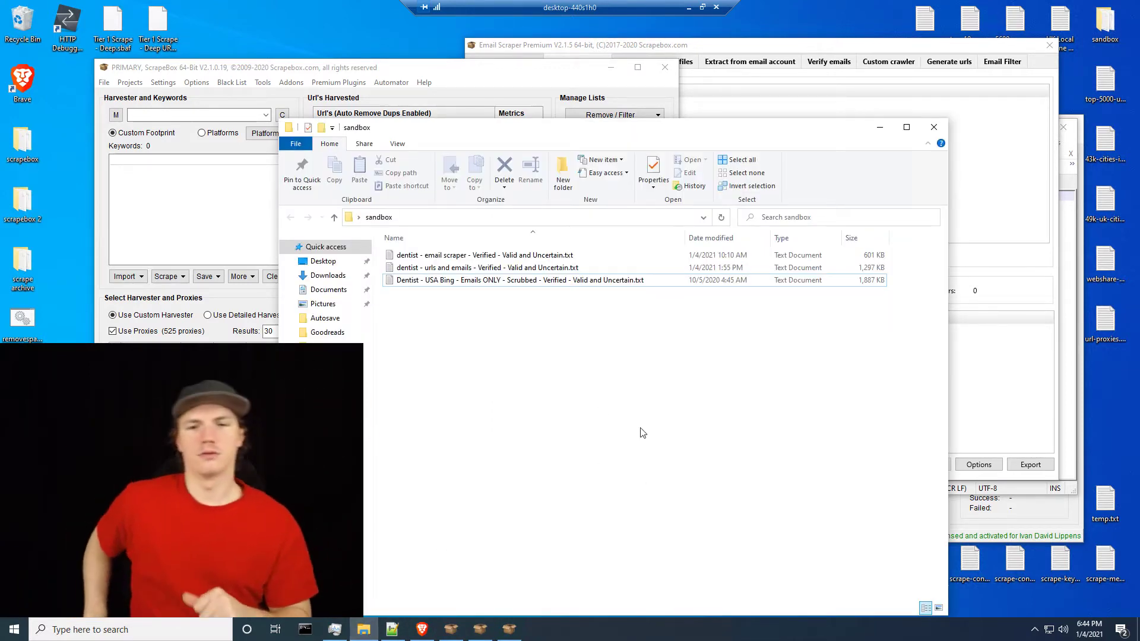
click(493, 257)
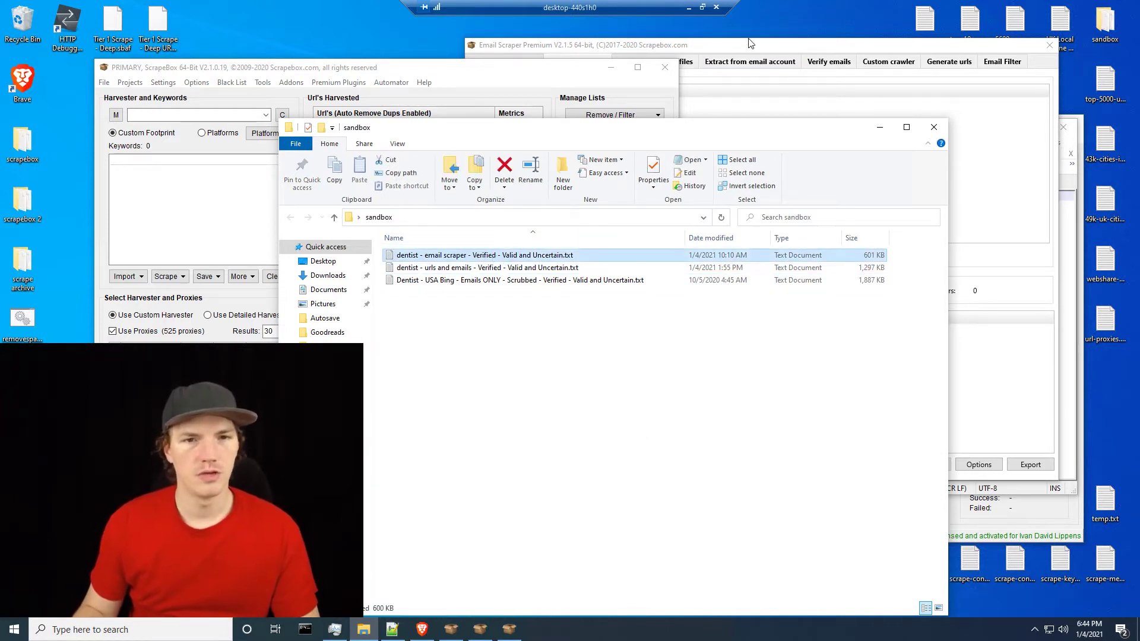
right_click(520, 258)
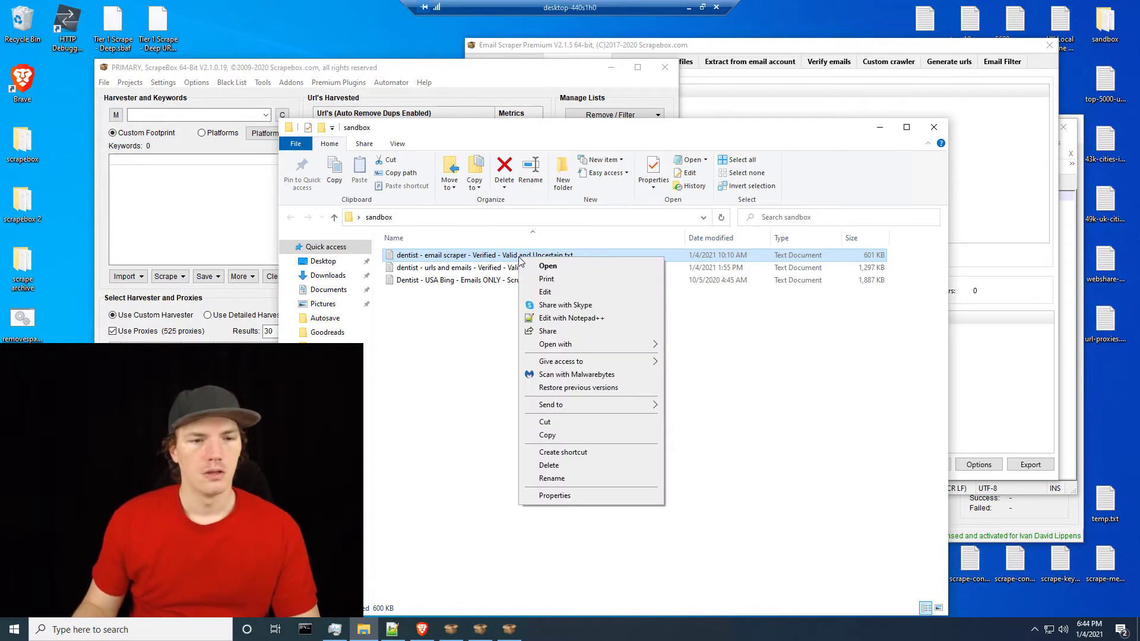
click(570, 318)
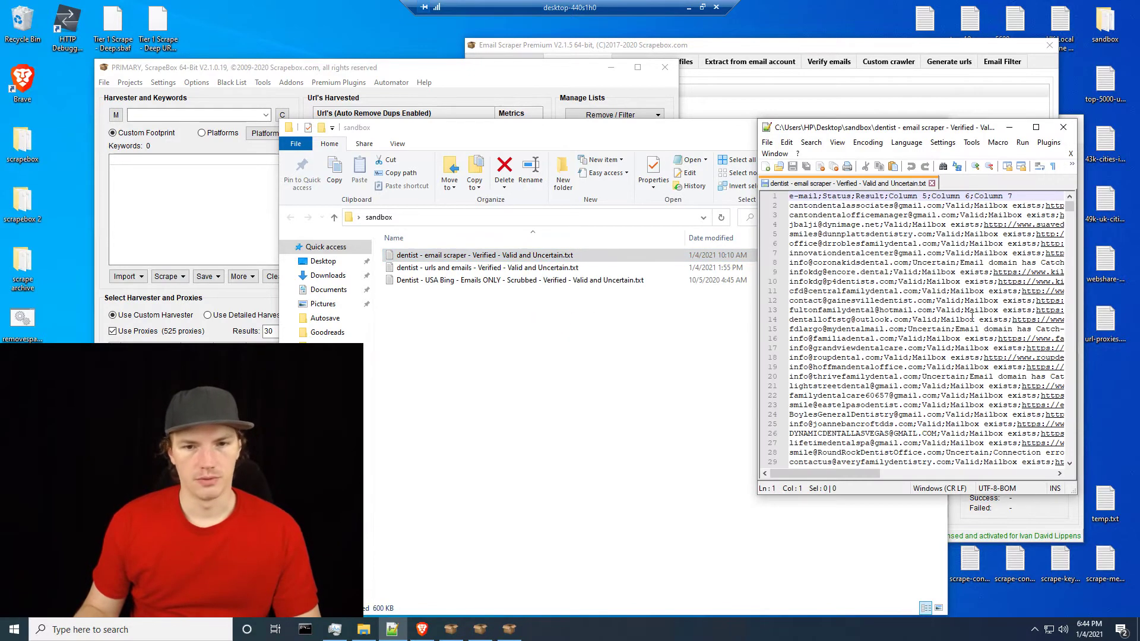
Select the whole email list and count the occurrences of ";valid" within the selection.
key(ctrl+a)
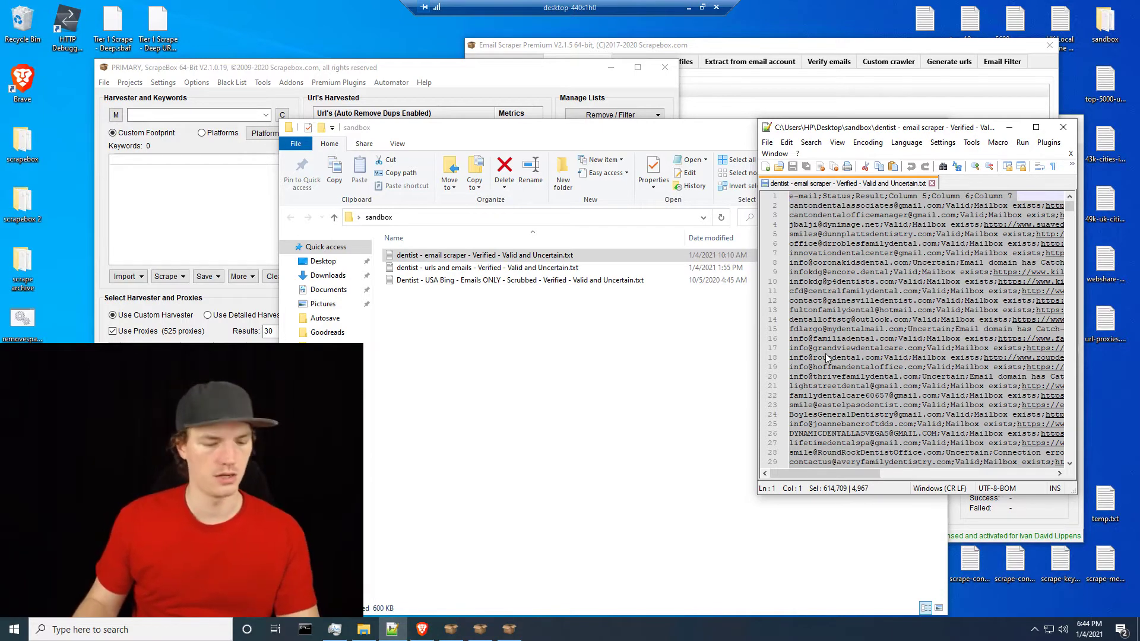
key(ctrl+f)
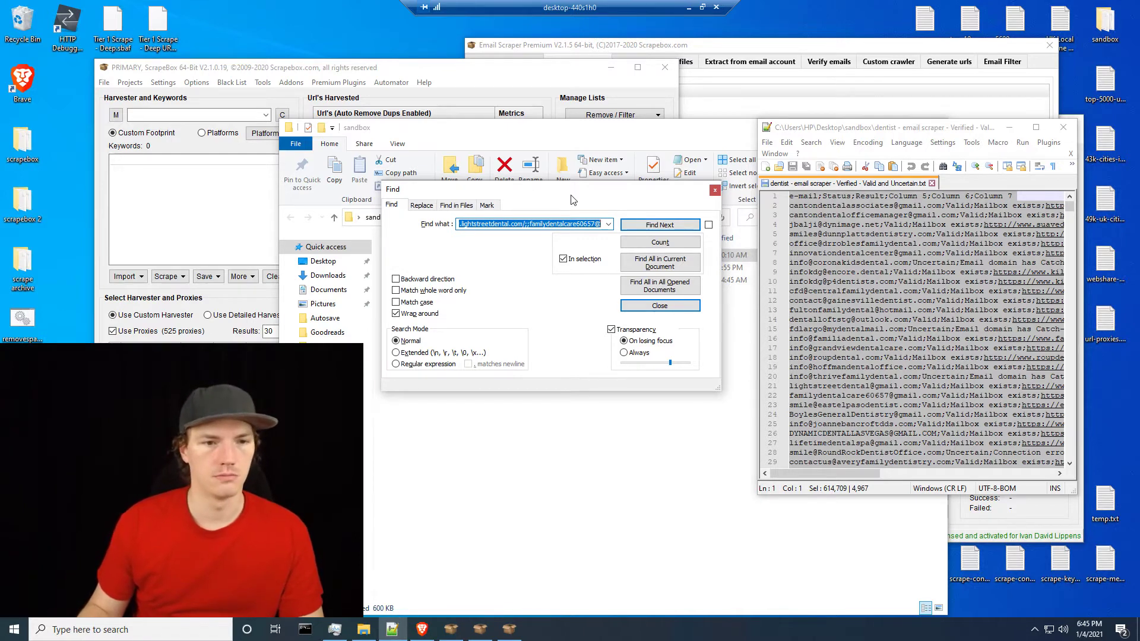
key(BackSpace)
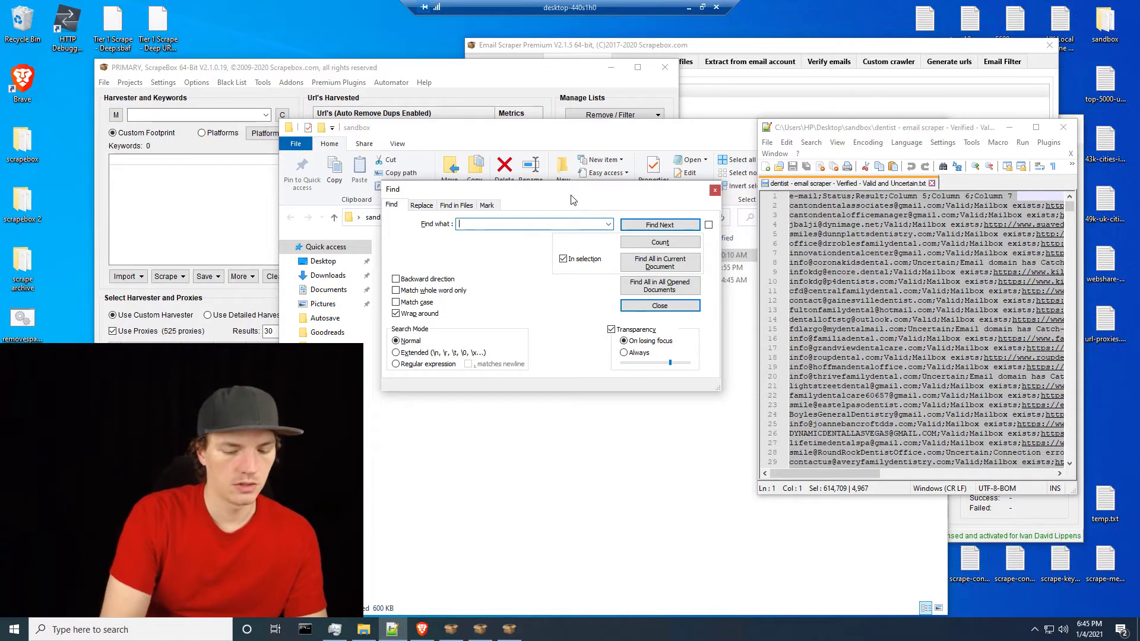
text(;Valid)
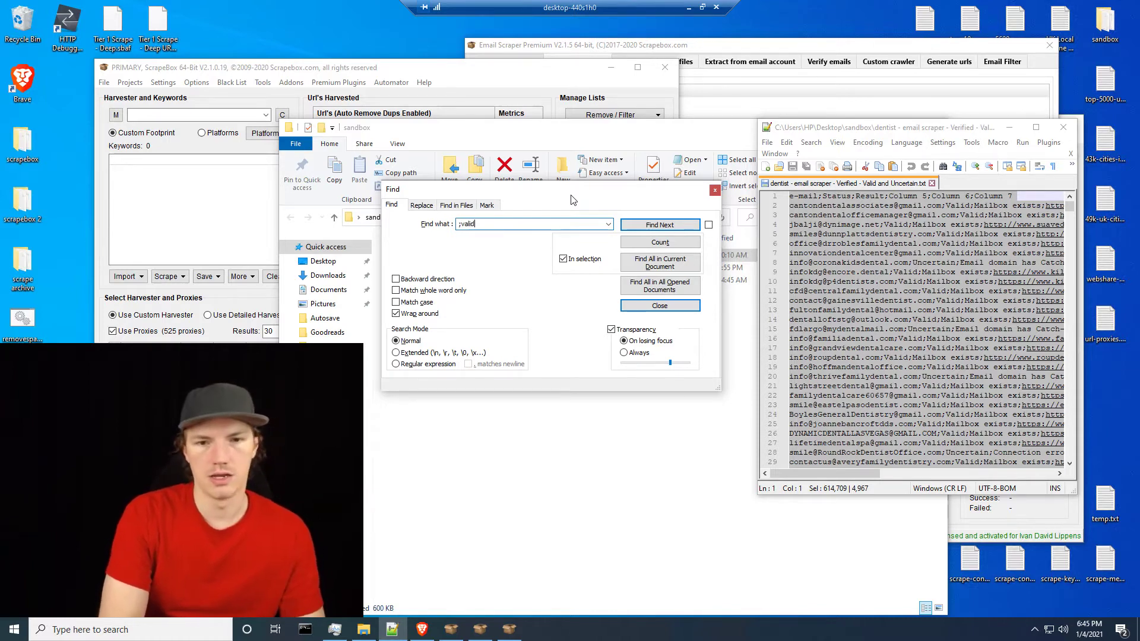
click(660, 243)
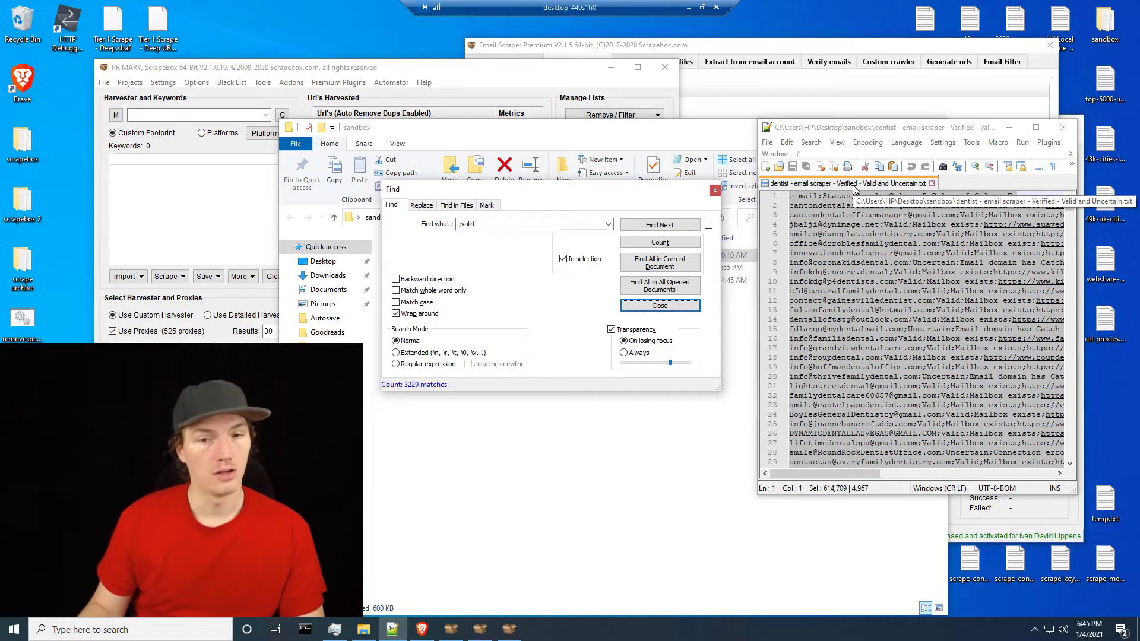
click(702, 7)
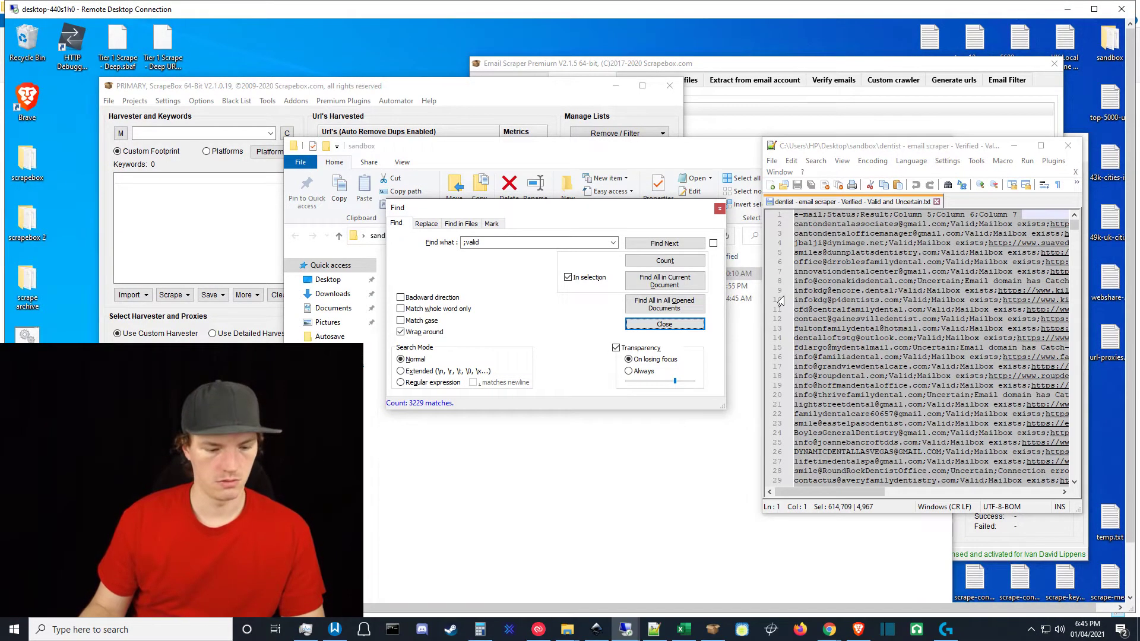
click(571, 337)
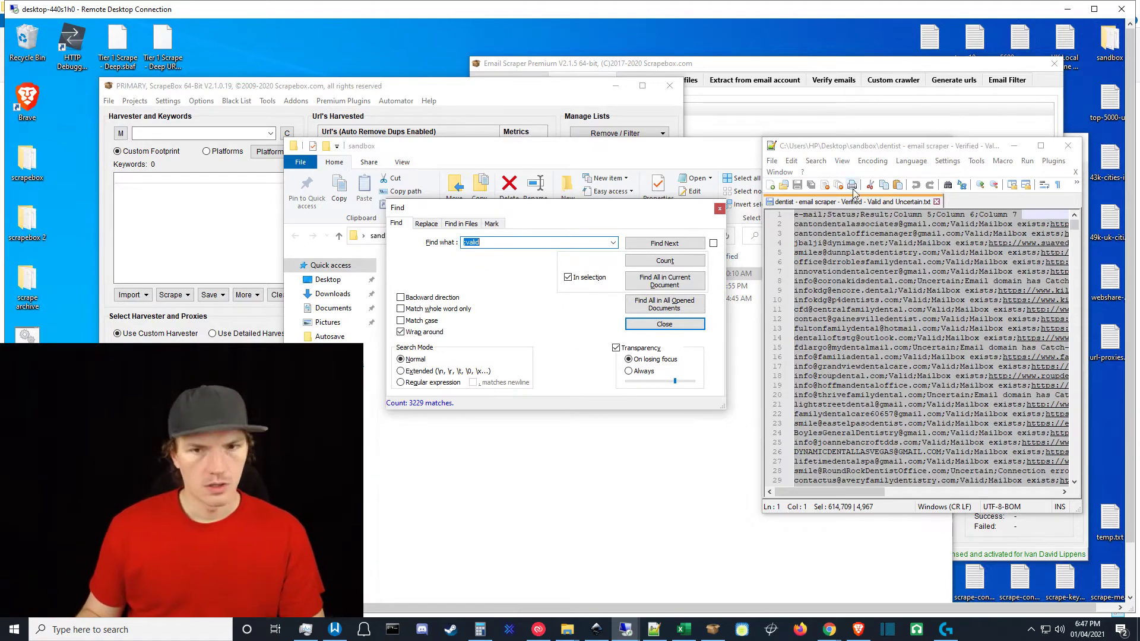
click(1094, 9)
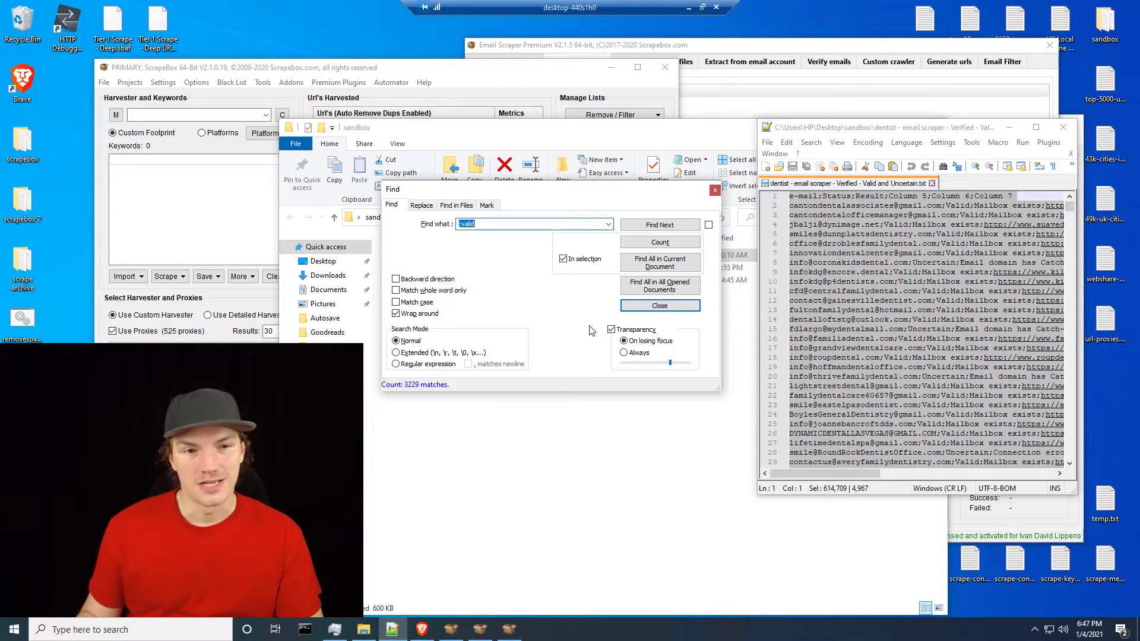
Bring Email Scraper Premium forward and review the options for crawling a loaded list, including the email search depth choices.
click(746, 44)
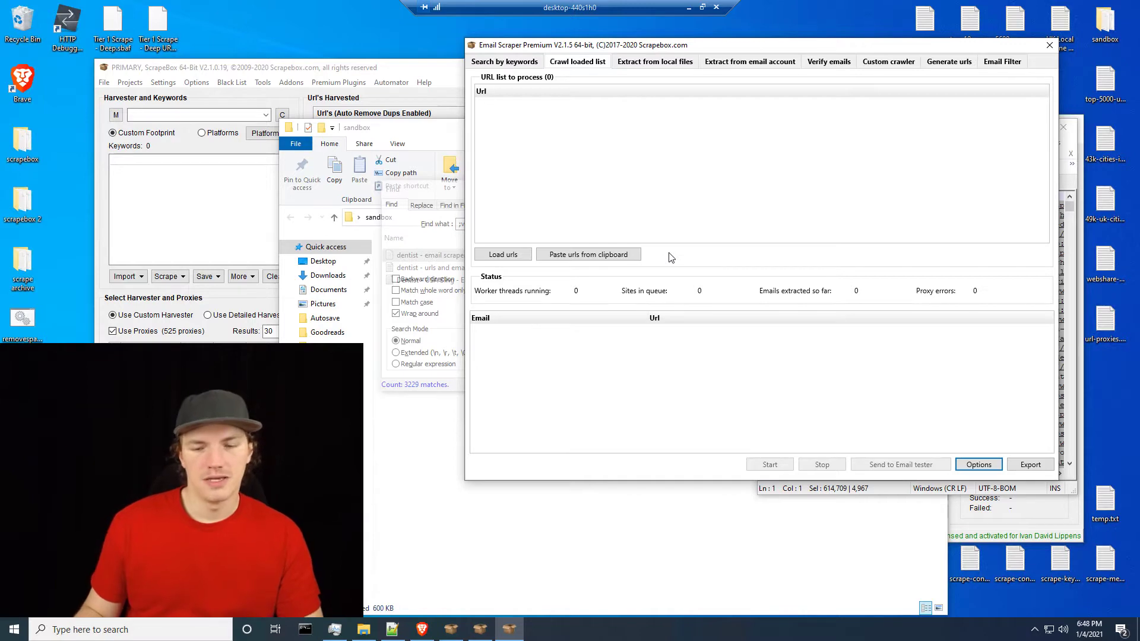
click(975, 465)
drag(573, 106, 699, 105)
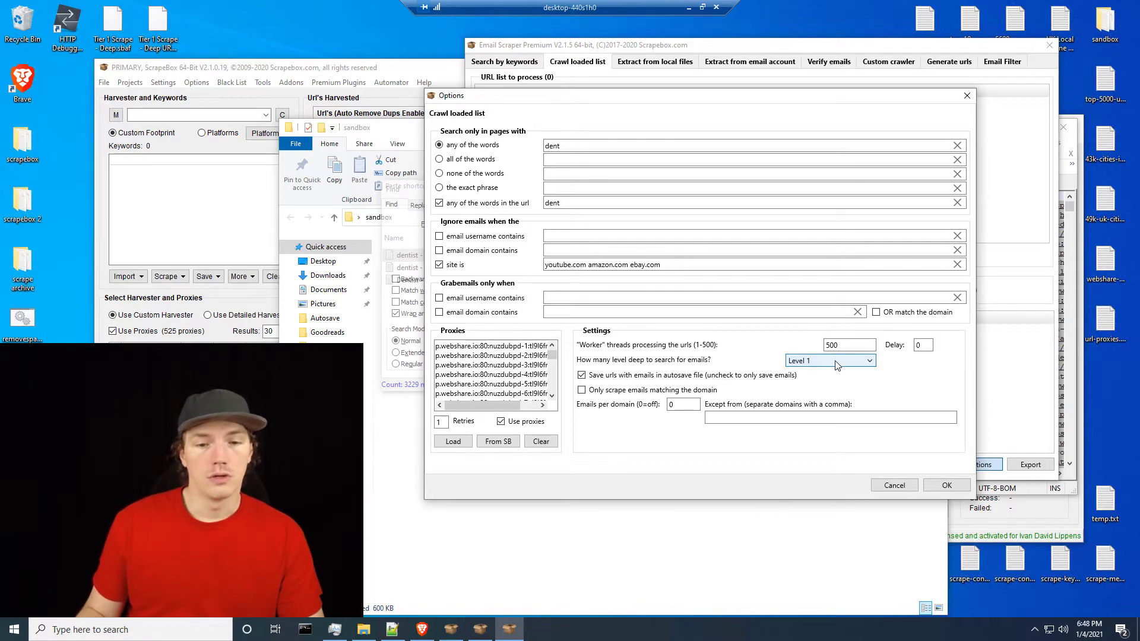
click(868, 363)
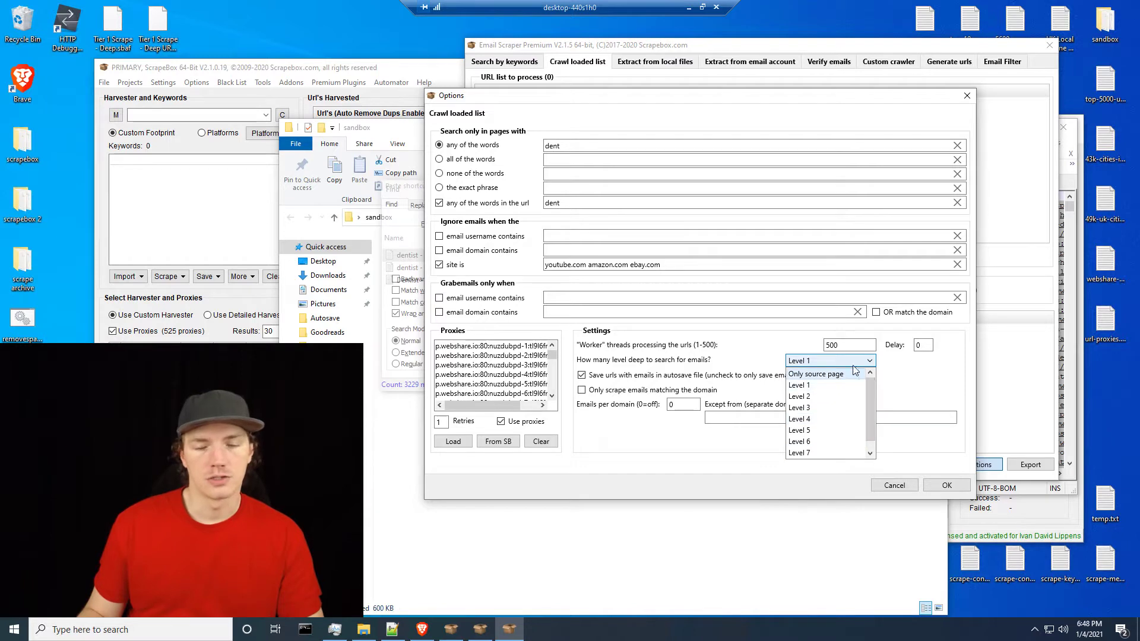
click(832, 374)
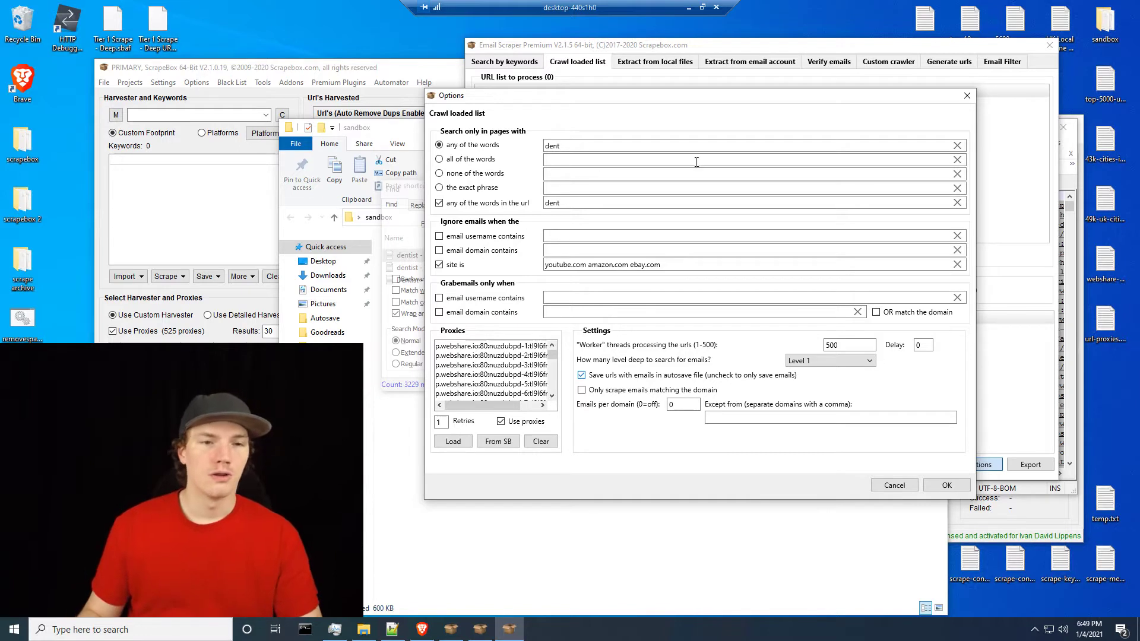
Try Only source page and Level 1 as the email search depth, ending on Only source page.
click(567, 145)
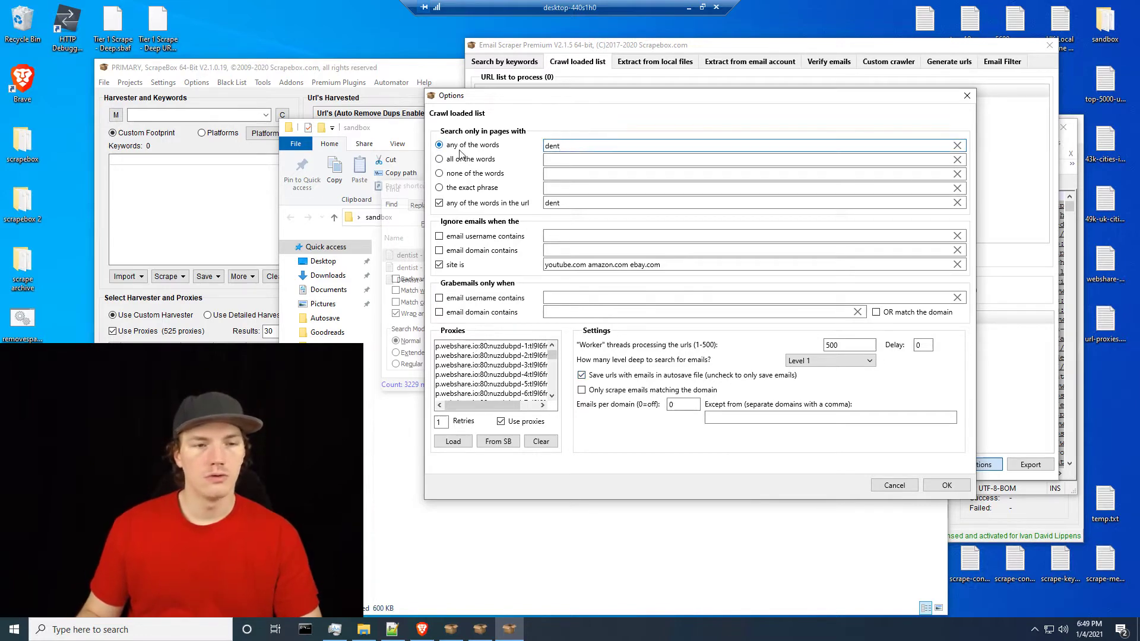
click(804, 361)
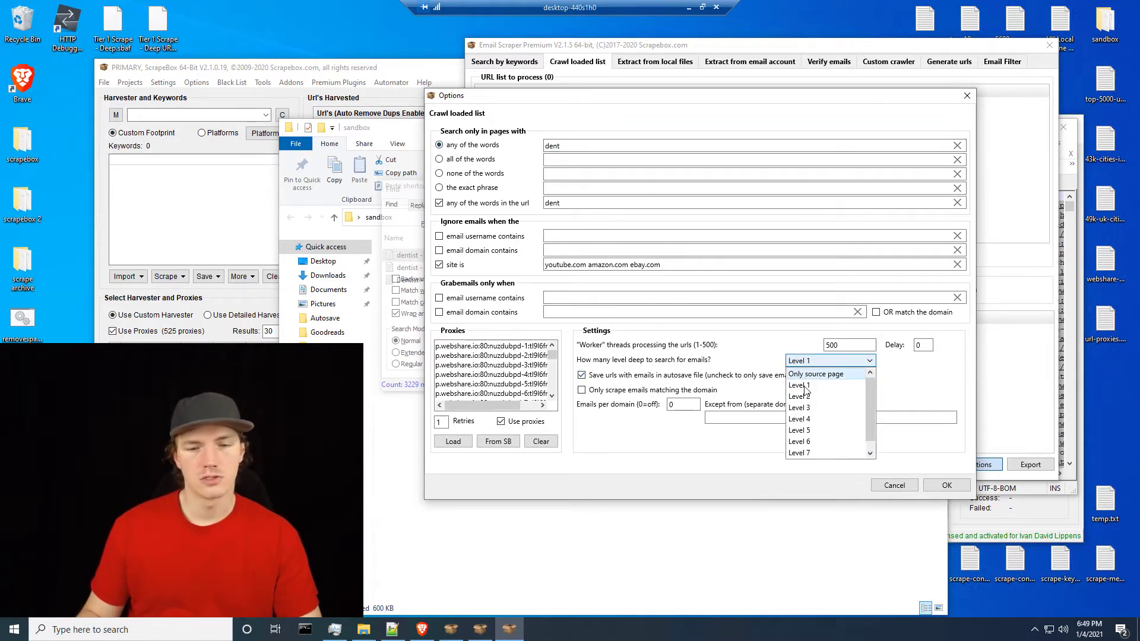
click(815, 373)
click(813, 363)
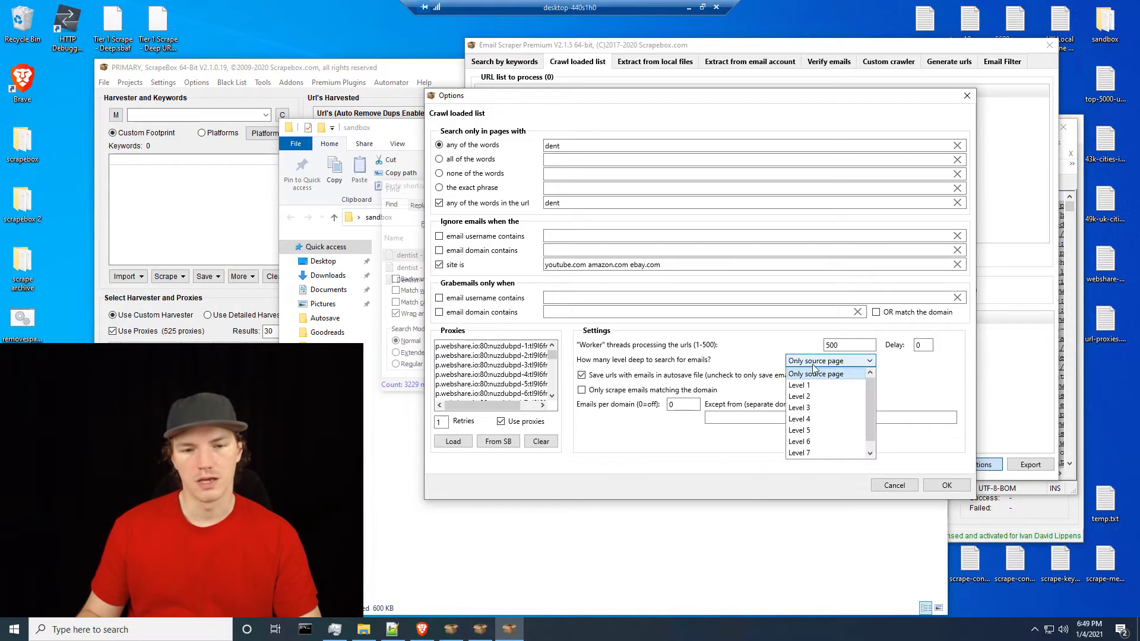
click(815, 385)
click(829, 359)
click(823, 373)
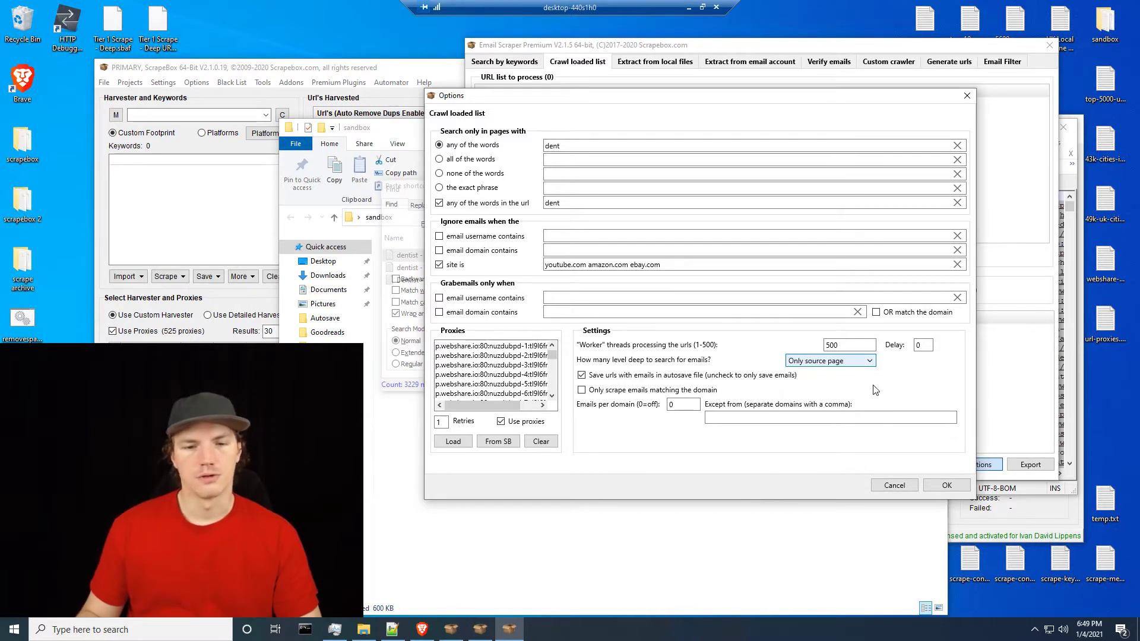
click(827, 361)
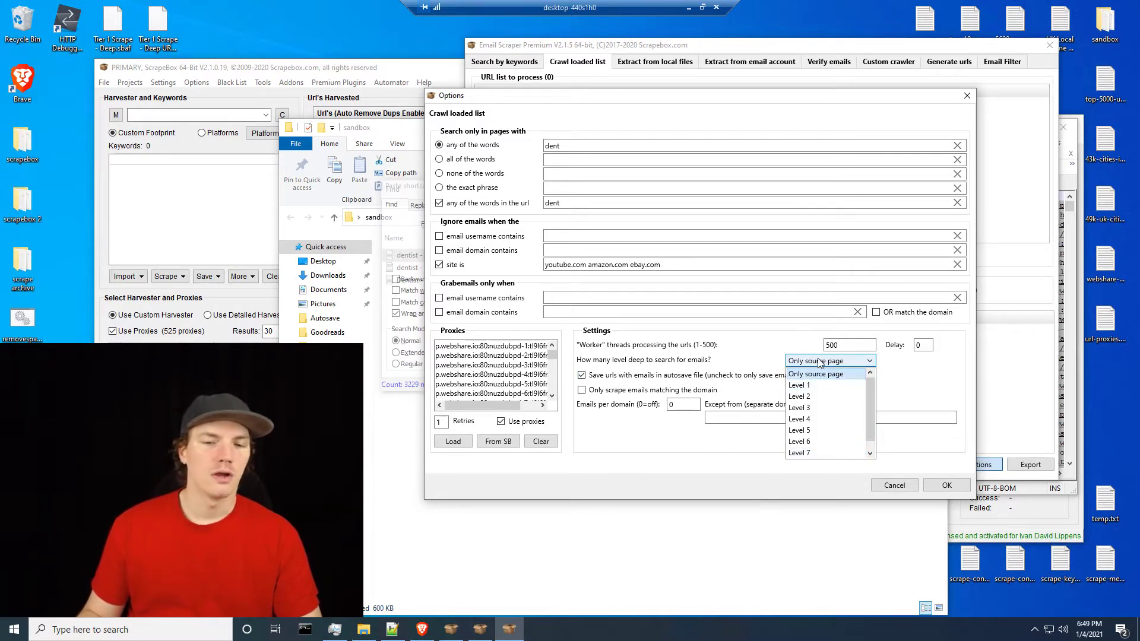
click(820, 362)
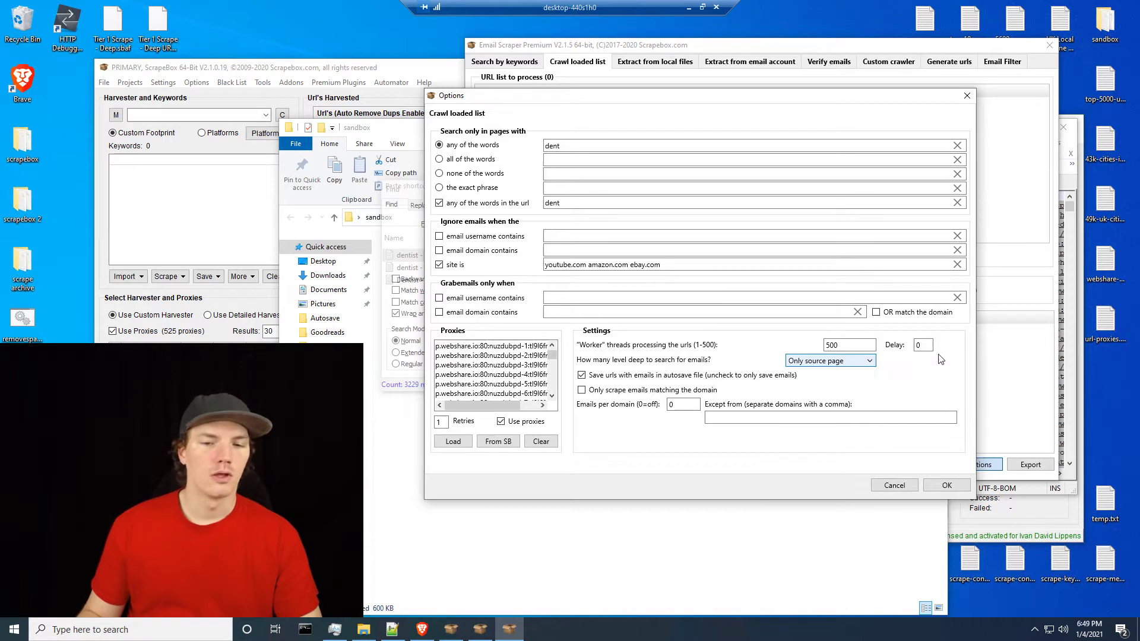
Compare Level 1 with Only source page again, return the search depth to Level 1, and discard the crawl options.
click(834, 367)
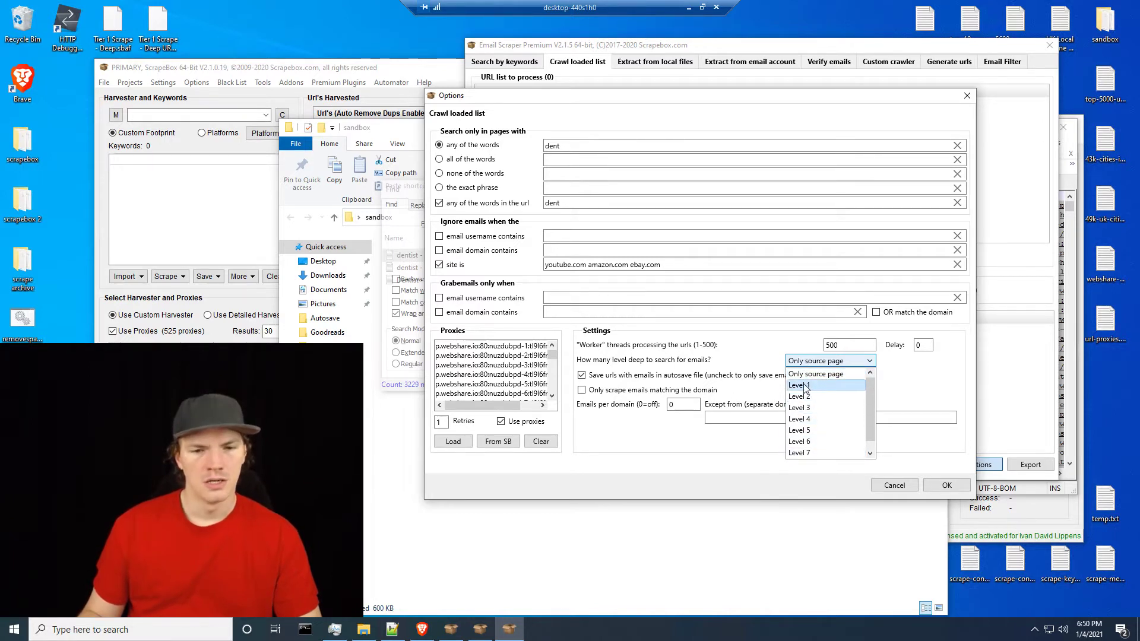
key(Escape)
key(Down)
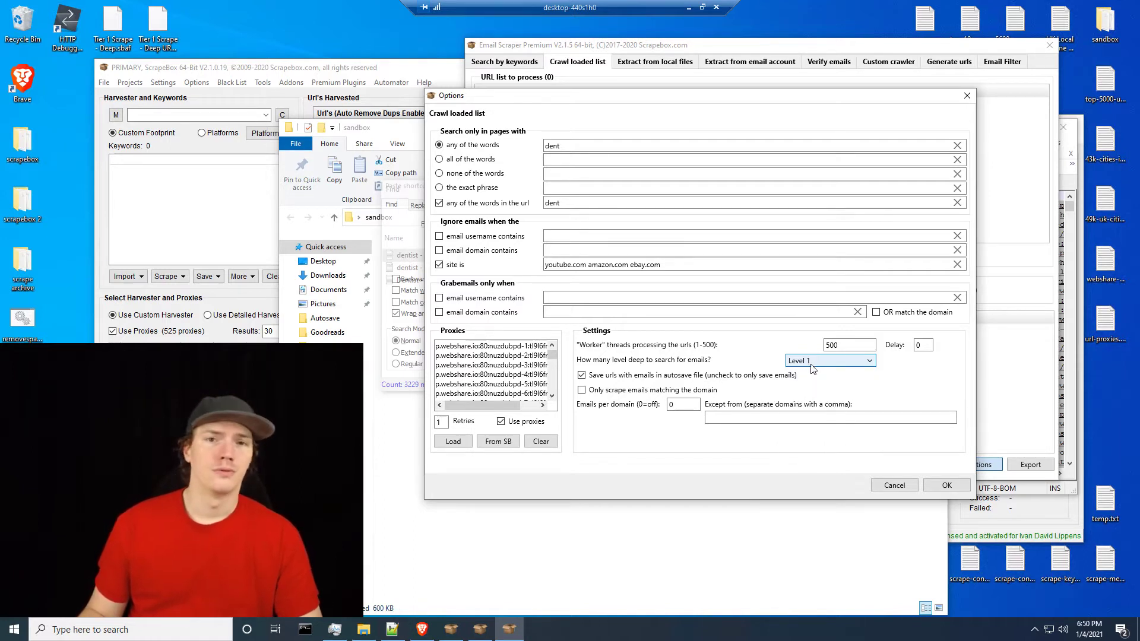
click(813, 367)
click(815, 374)
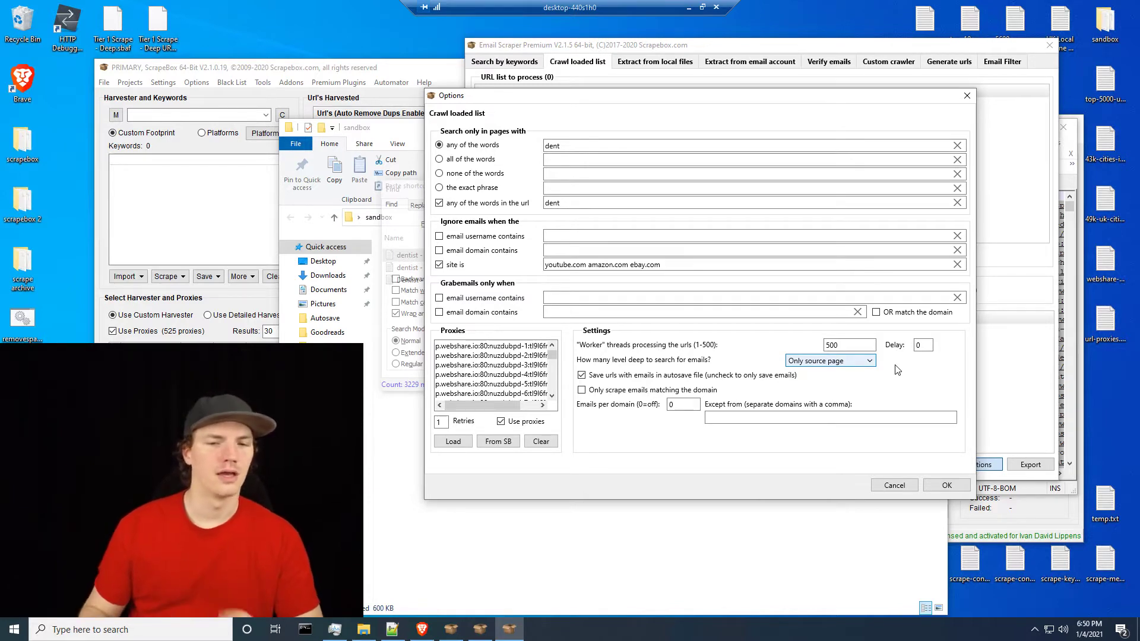
click(830, 361)
click(831, 377)
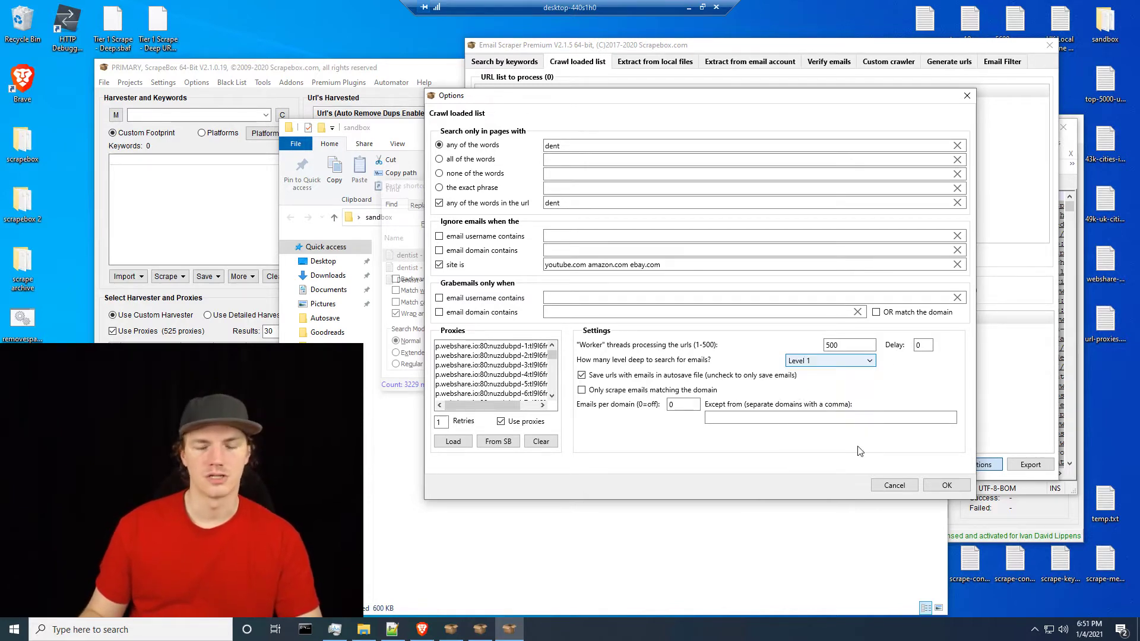
click(873, 366)
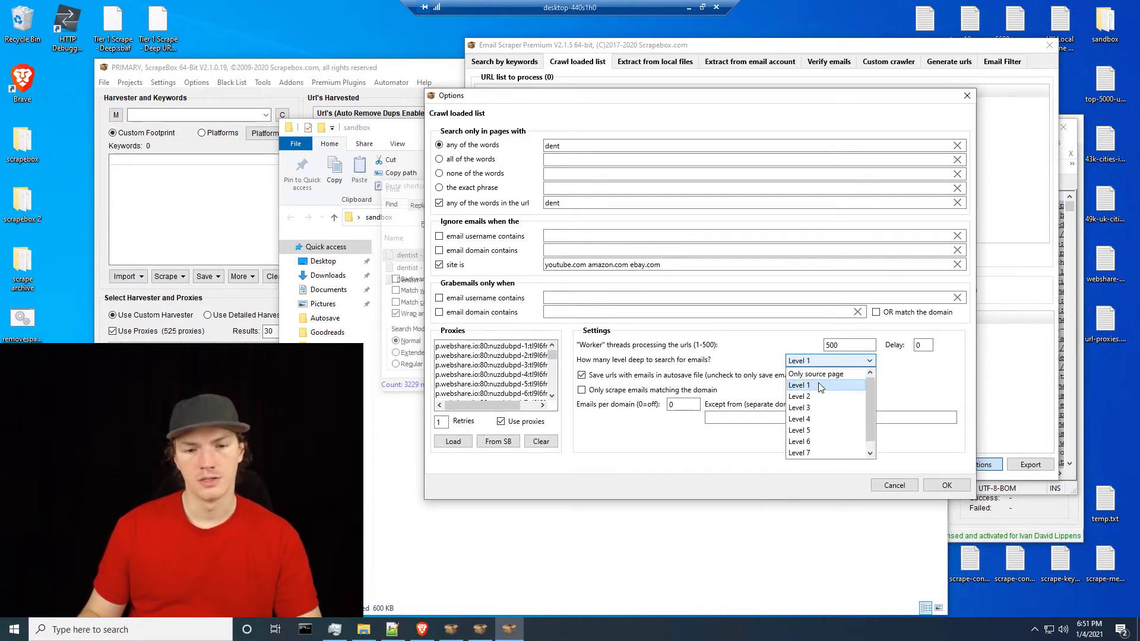
click(819, 383)
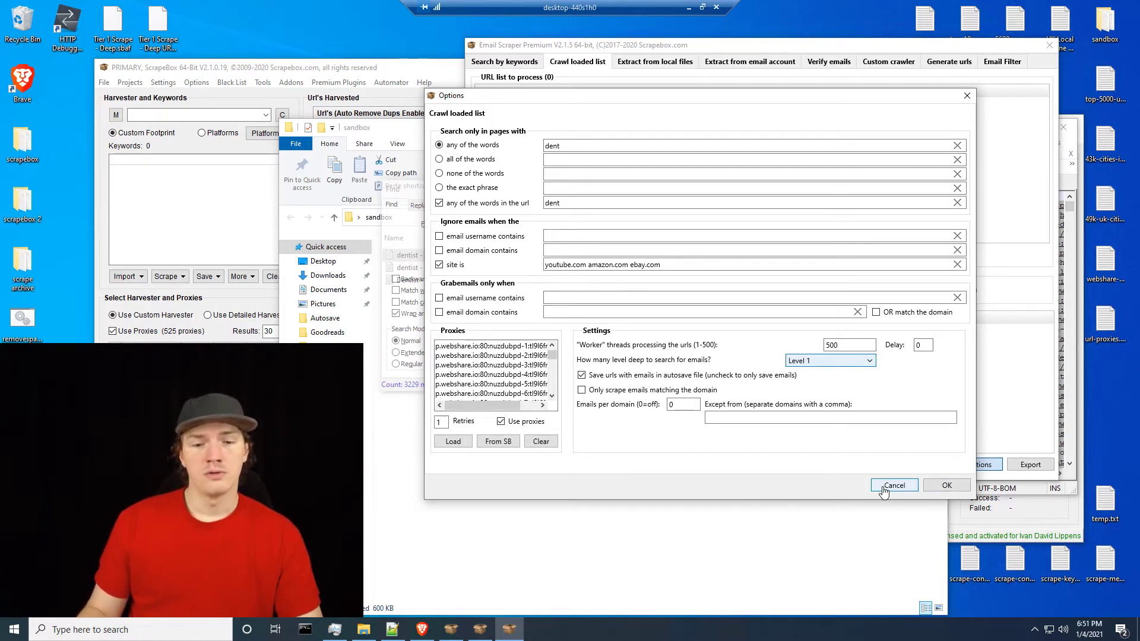
click(884, 488)
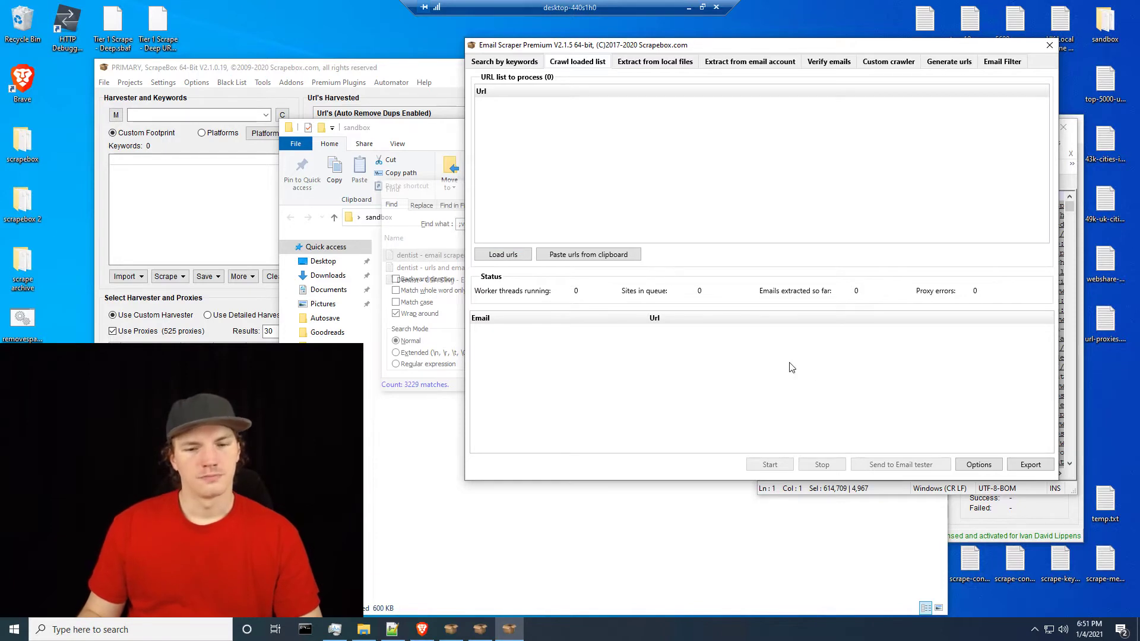
Reopen the crawl options and try the search depth at Only source page before returning it to Level 1.
click(979, 464)
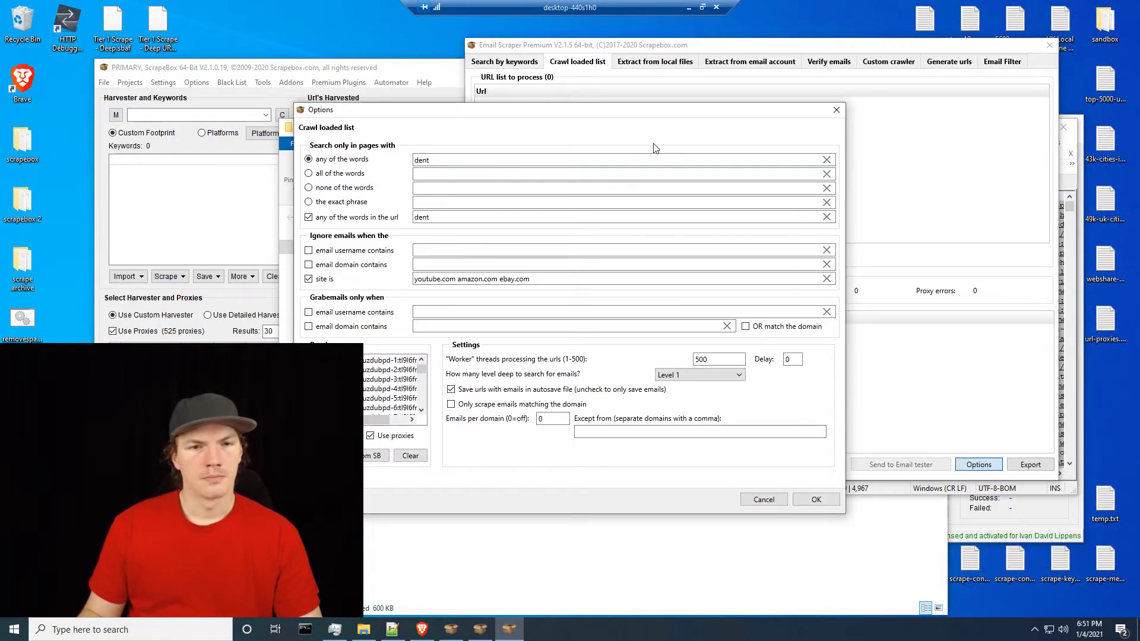
drag(594, 113, 691, 104)
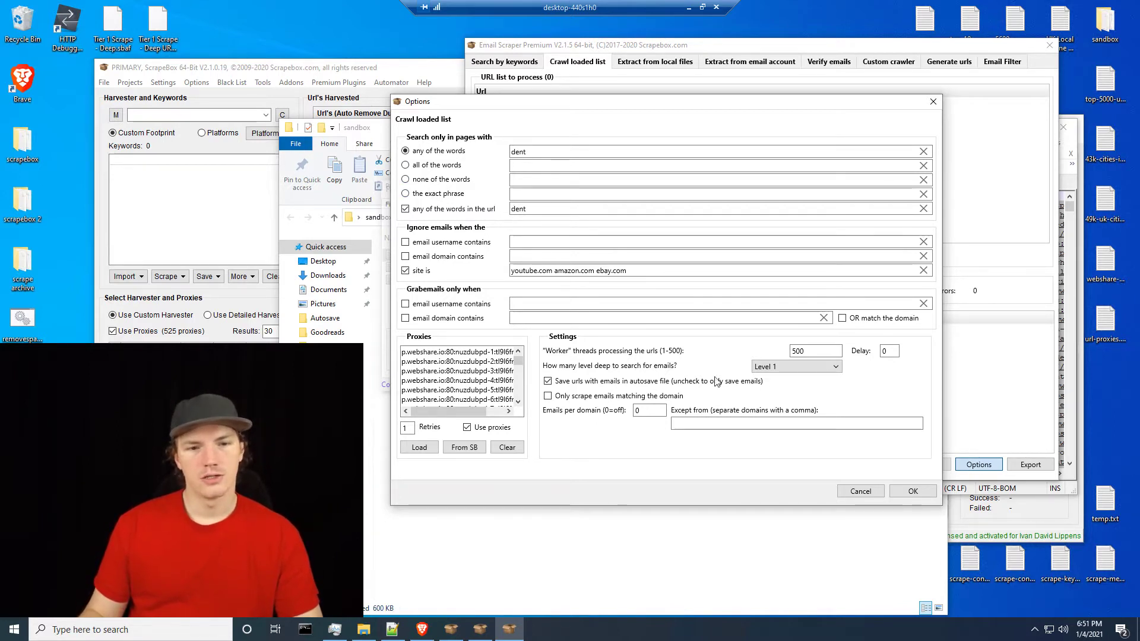
click(785, 368)
click(787, 380)
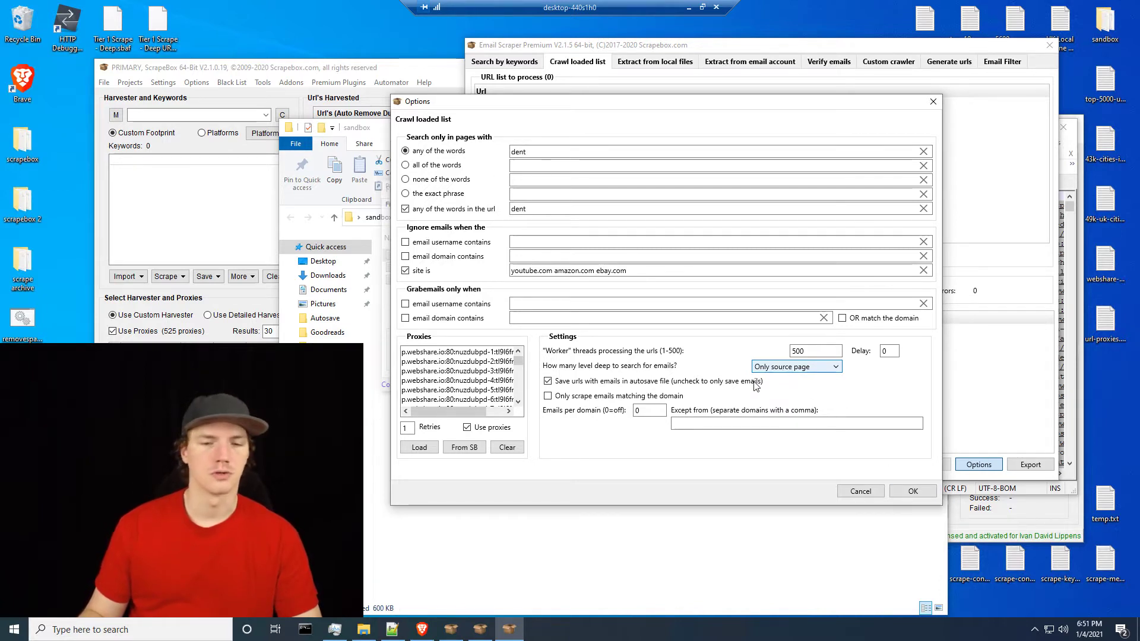
click(772, 367)
click(778, 391)
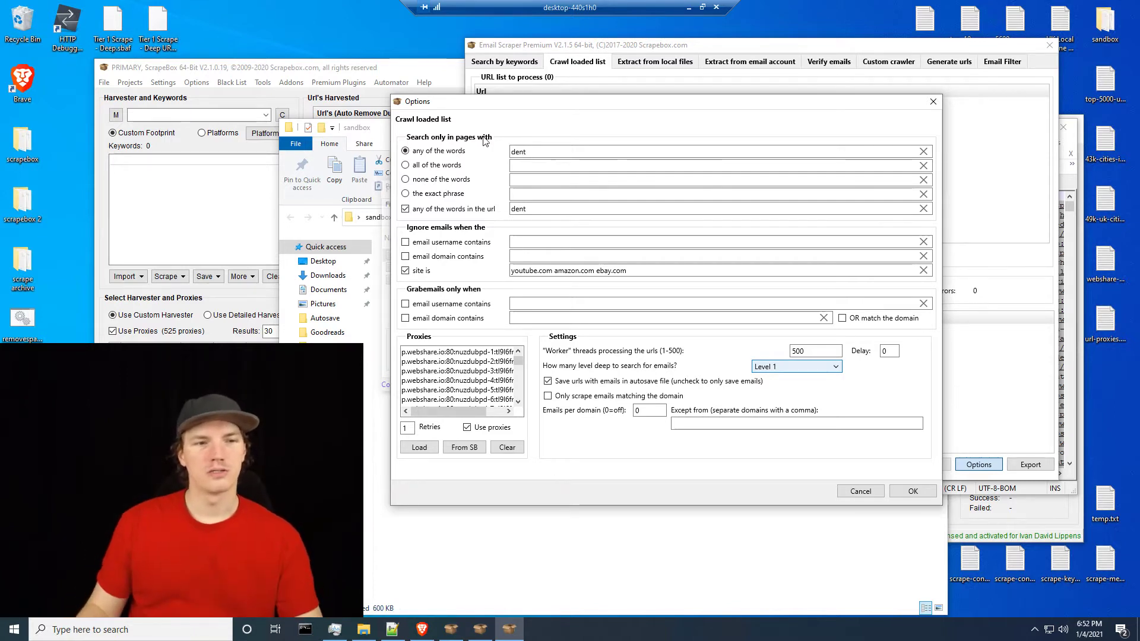
Examine the "dent" filters for words on the page and words in the URL, and cancel the crawl options.
double_click(519, 152)
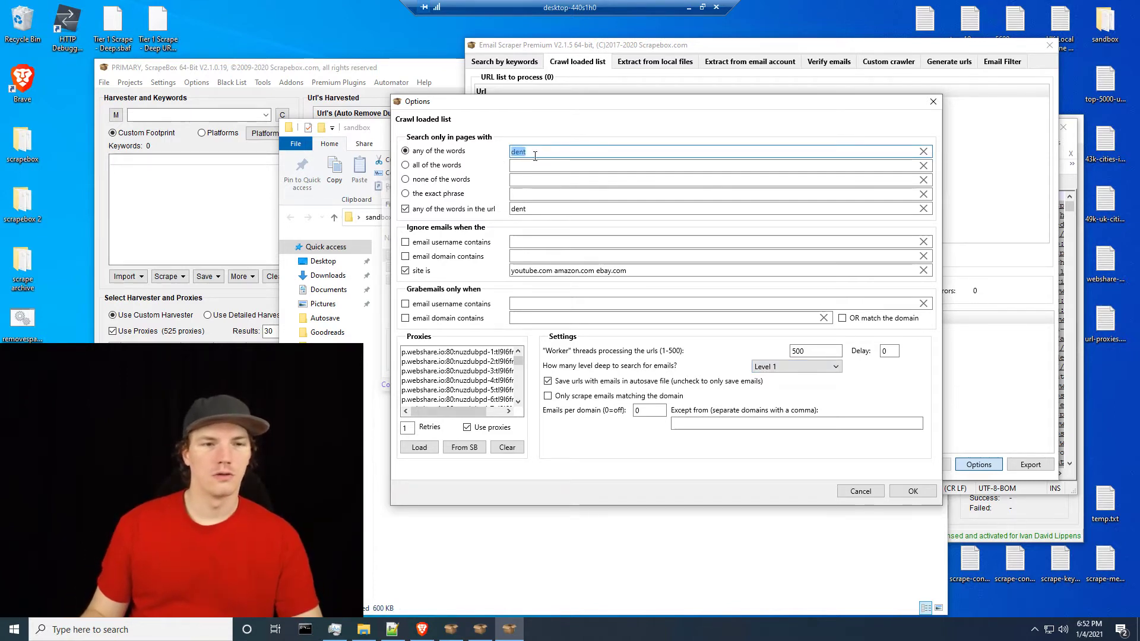
double_click(519, 209)
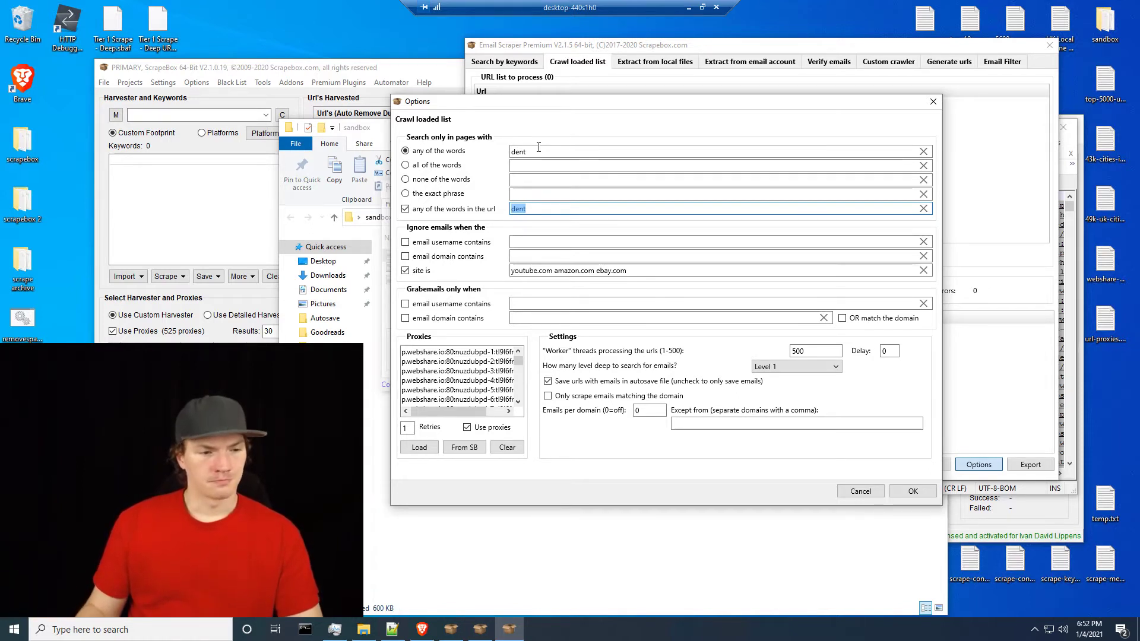
click(579, 212)
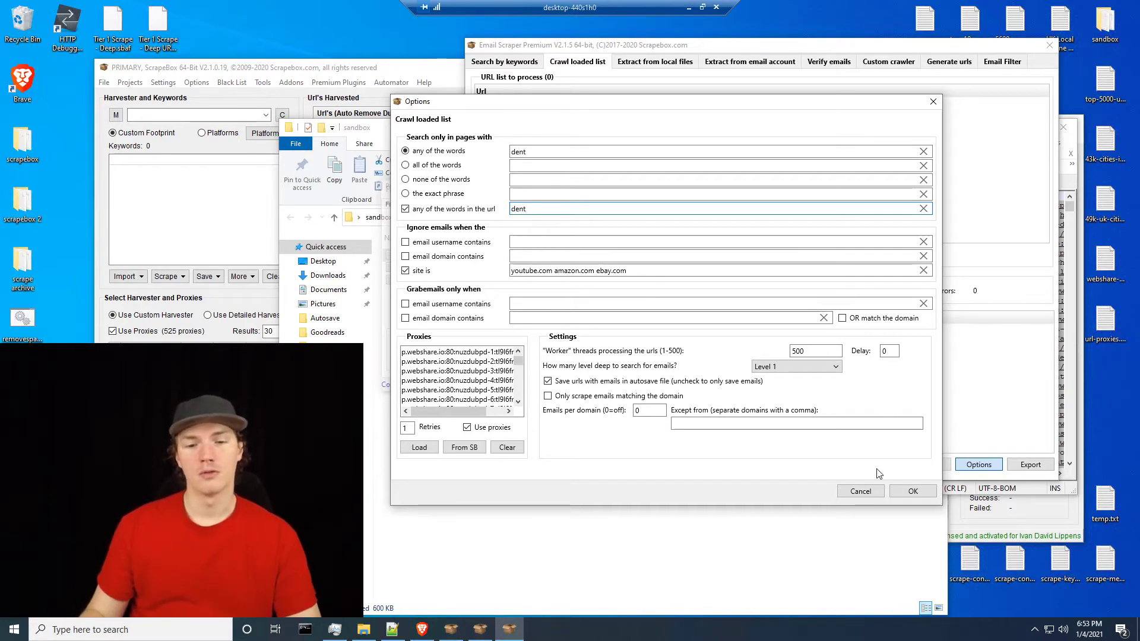
click(864, 492)
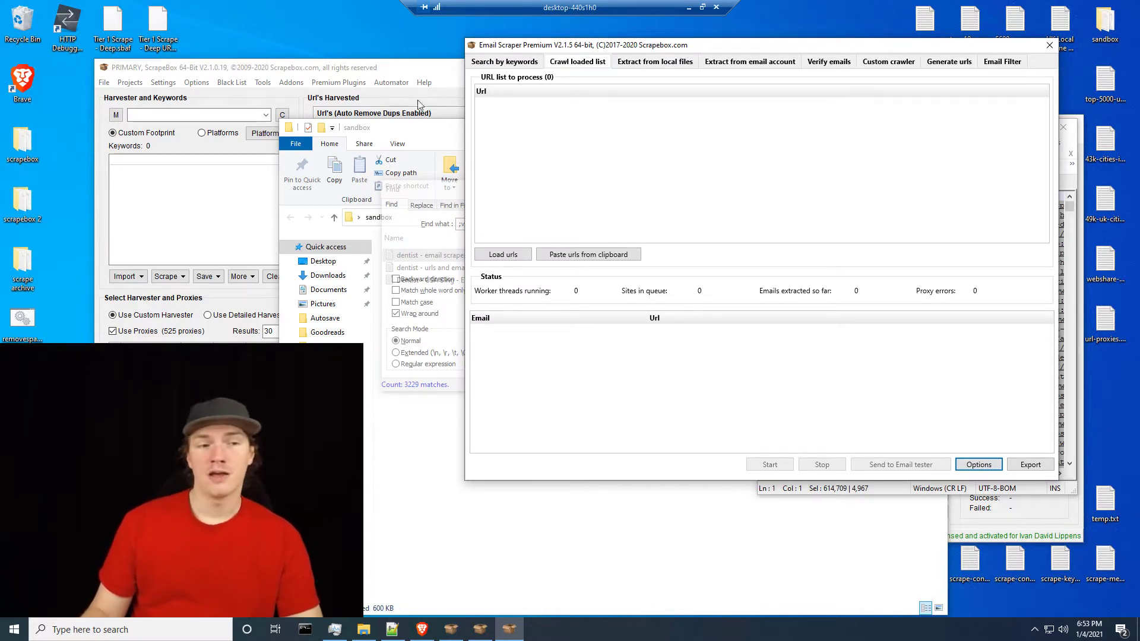
Open the 64-bit Automator Plugin from the PRIMARY ScrapeBox window and move its window clear of the main lists.
click(391, 83)
mouse_move(338, 83)
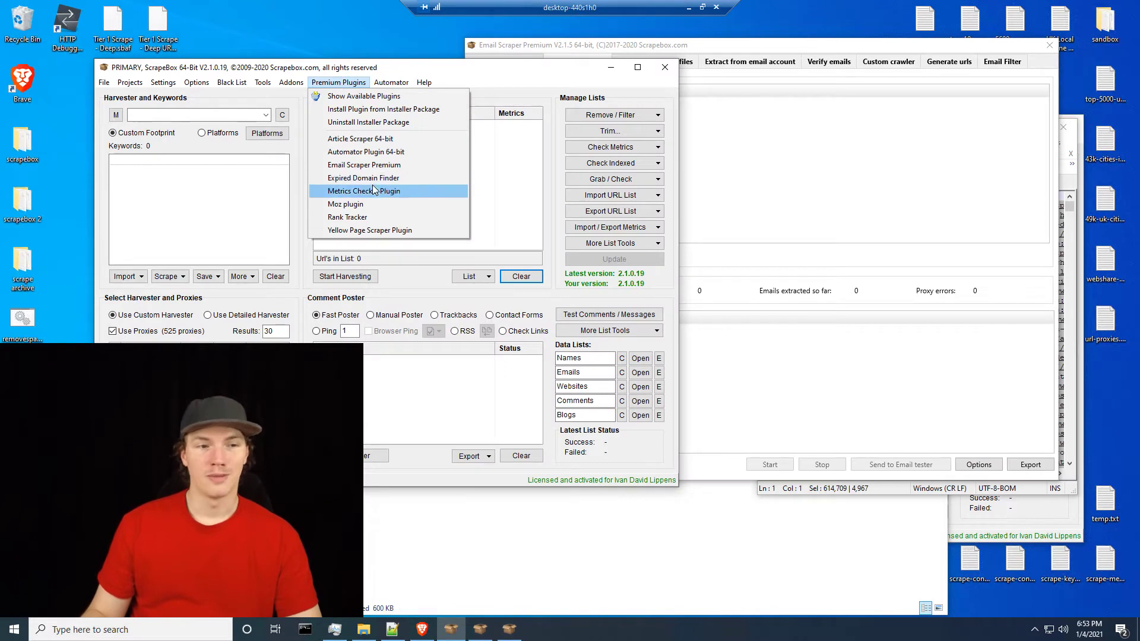
click(359, 152)
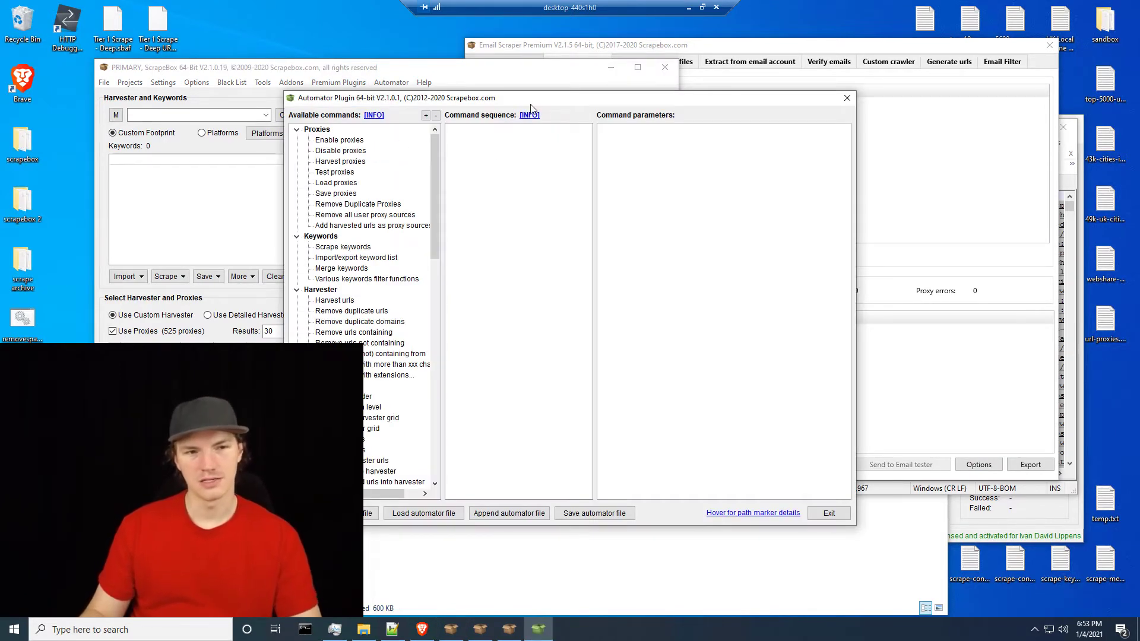
drag(573, 108, 607, 97)
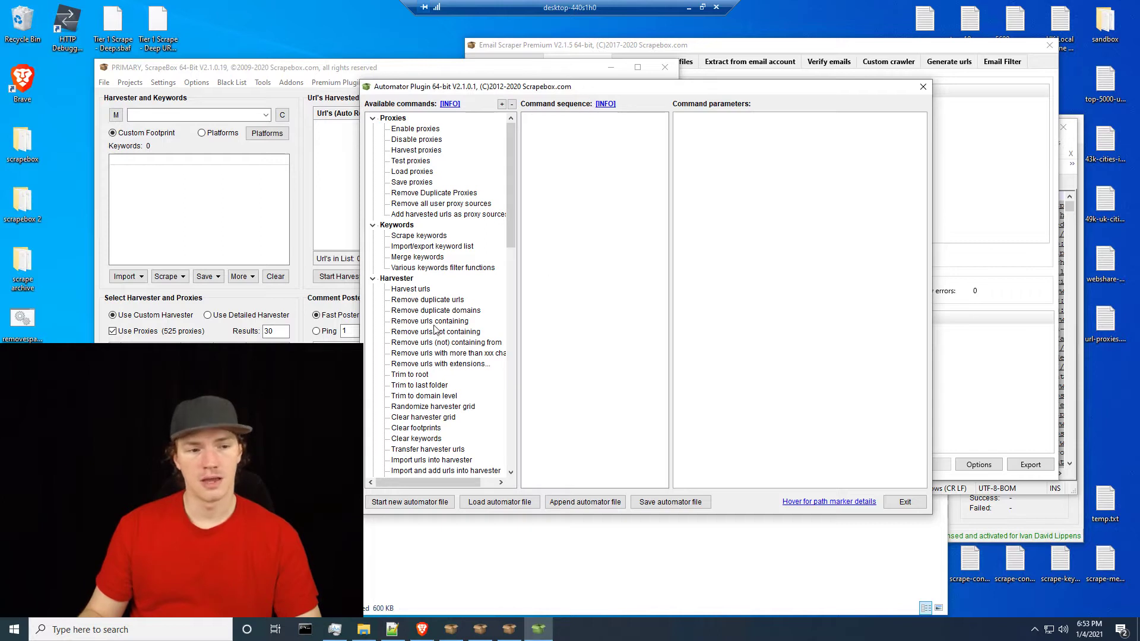
Load the "Tier 1 Scrape.sbaf" automator file from the Desktop into the Automator Plugin.
click(496, 503)
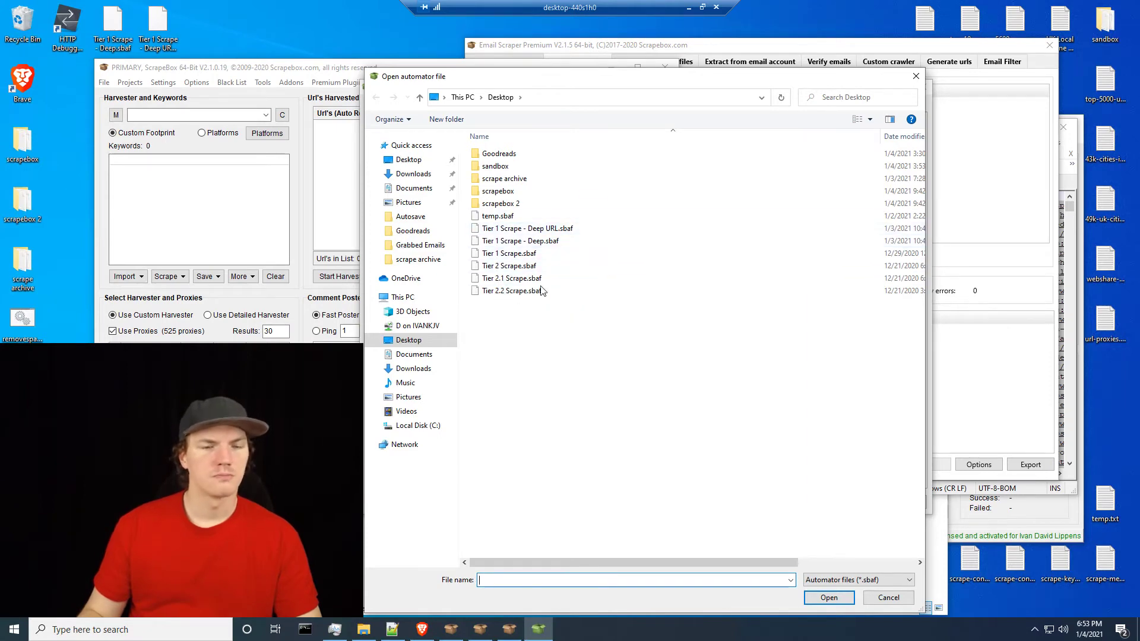
click(515, 243)
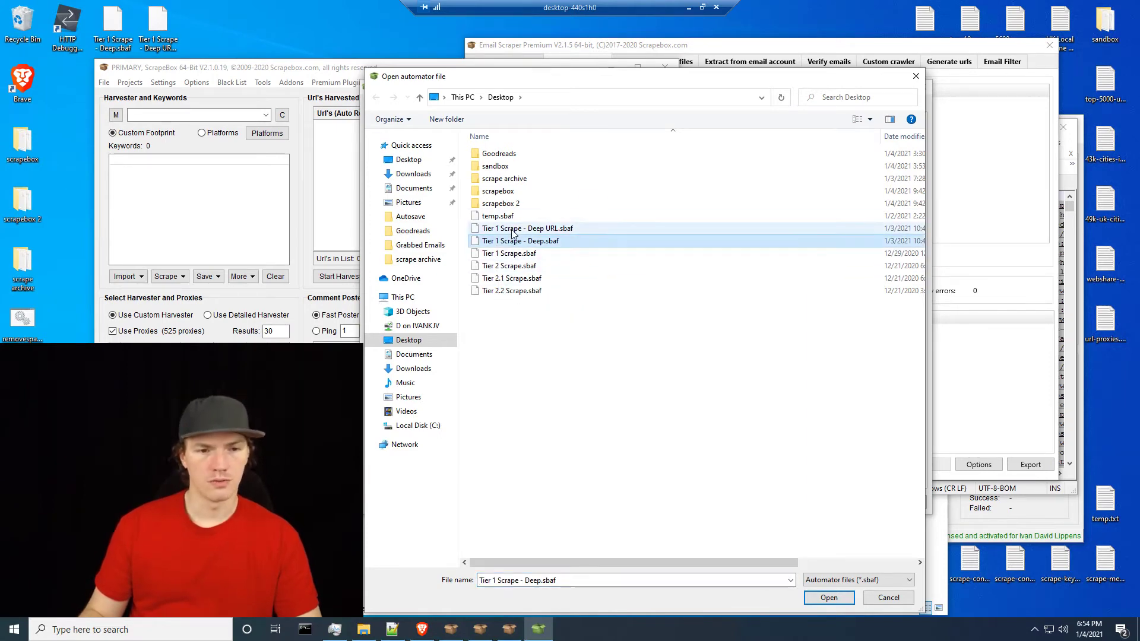
click(514, 232)
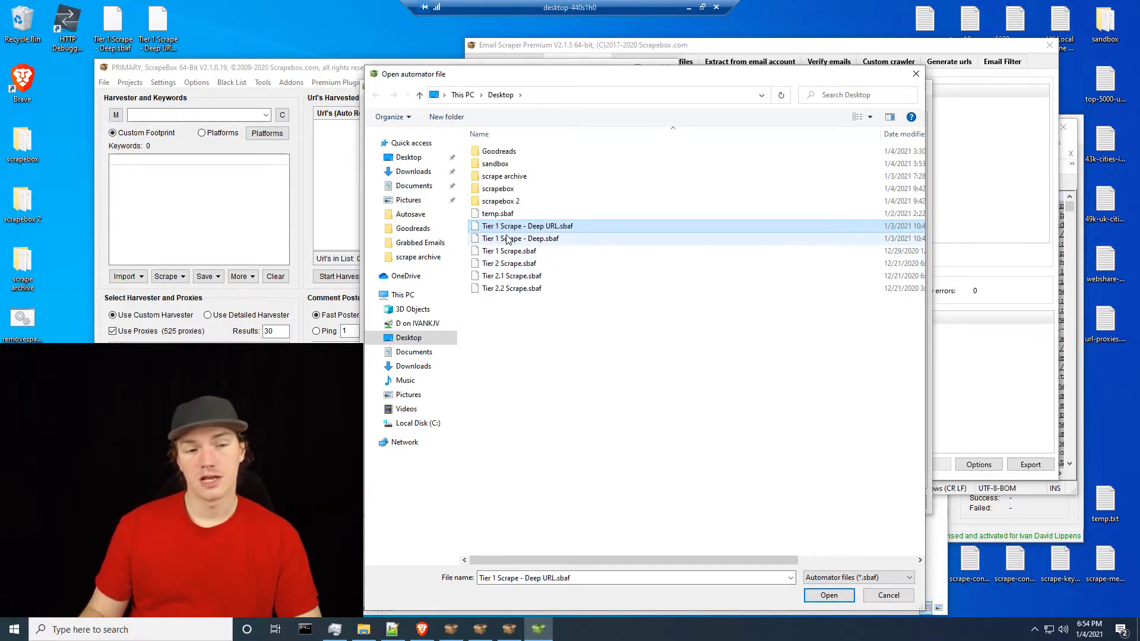
click(500, 253)
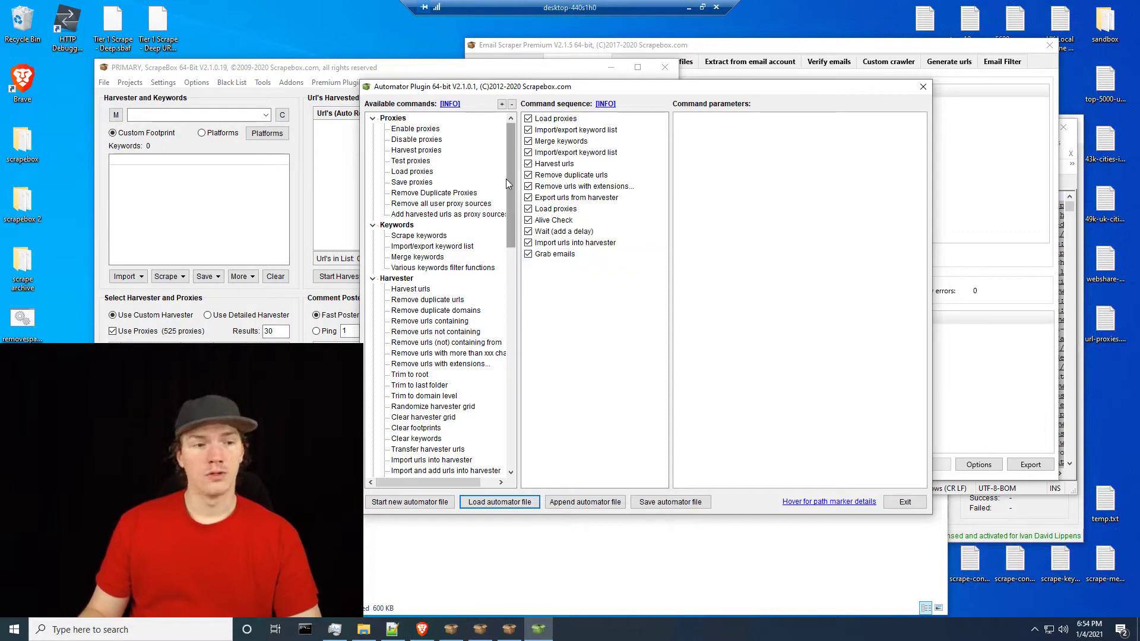
Add the Harvester command "Remove urls not containing" to the end of the command sequence.
drag(510, 232, 502, 280)
scroll(503, 280, up, 3)
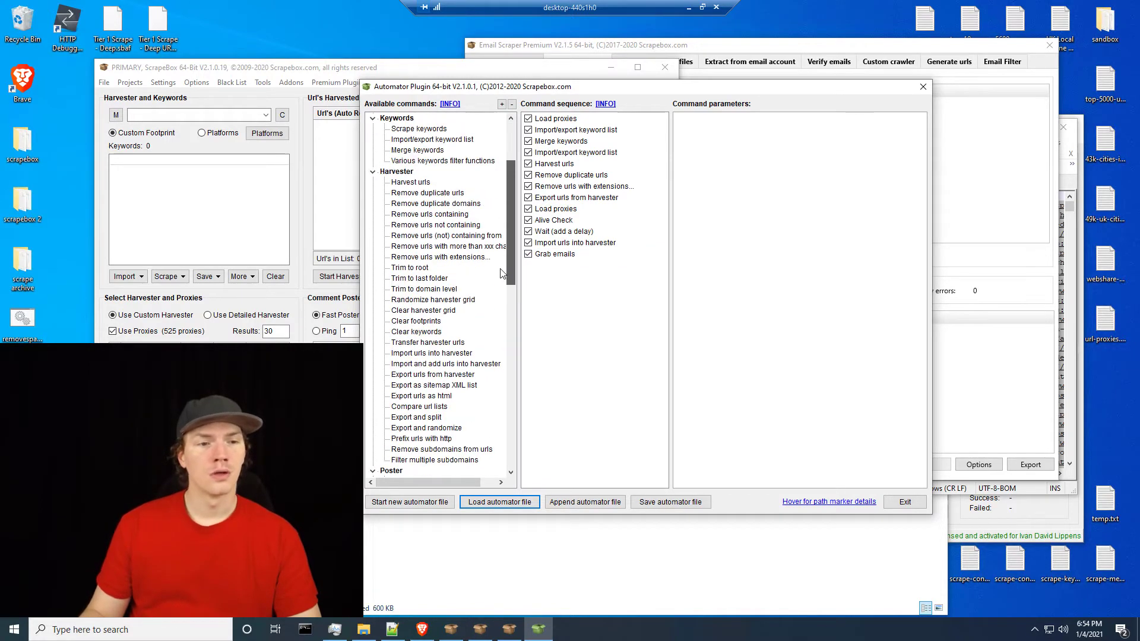
click(440, 228)
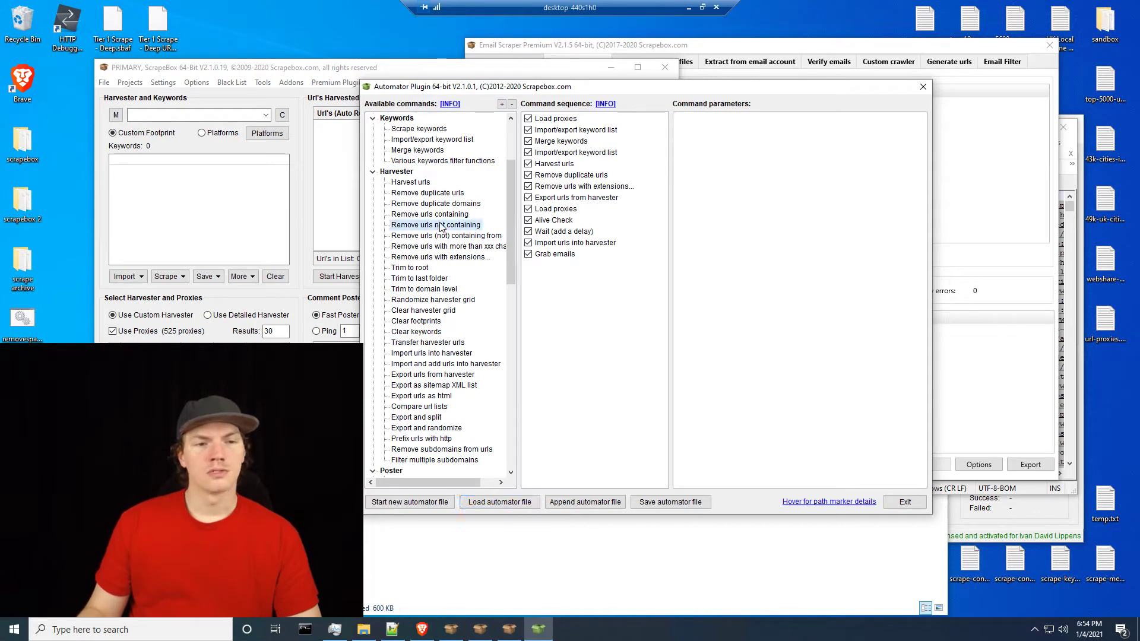
double_click(440, 228)
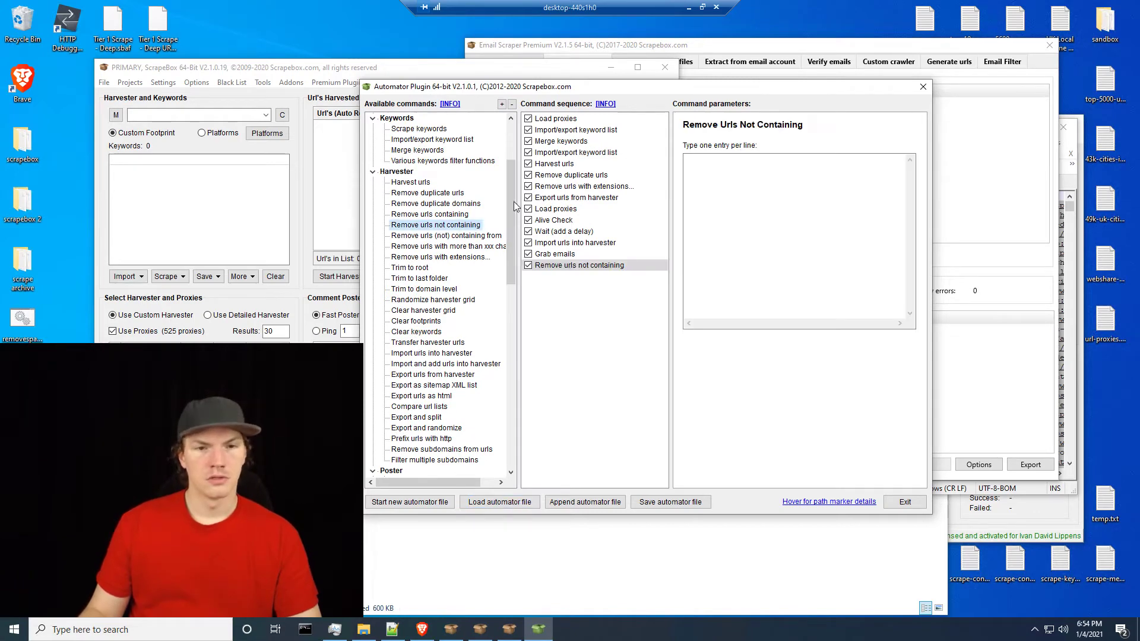
Check the parameters of the "Remove urls not containing" command and the merge term stored in scrape-merge-terms.txt on the desktop.
click(729, 186)
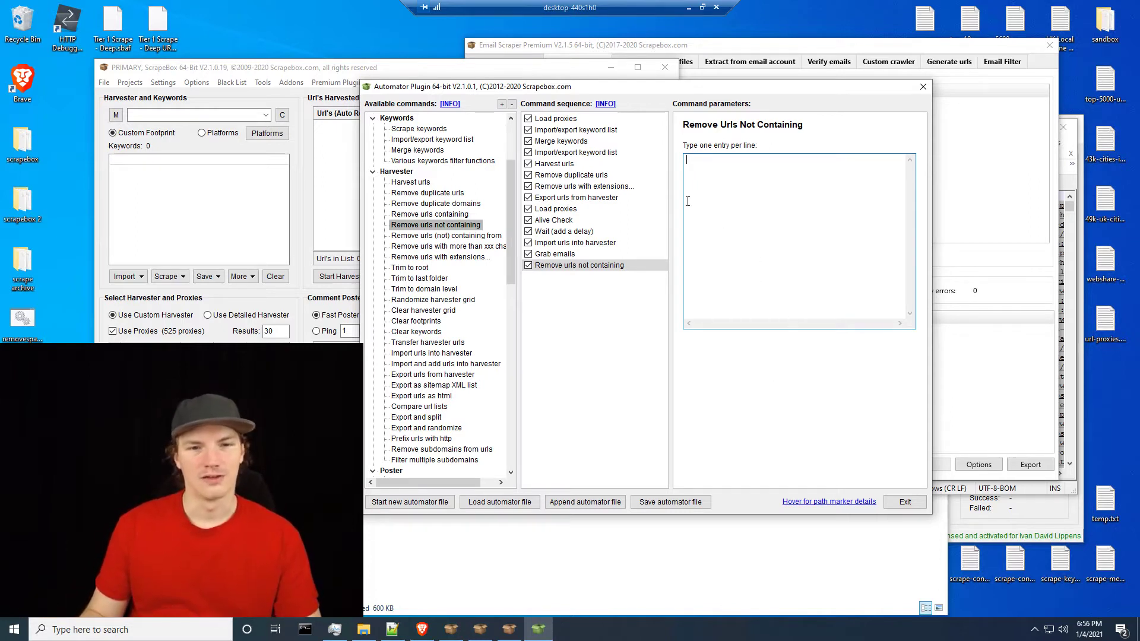
click(553, 267)
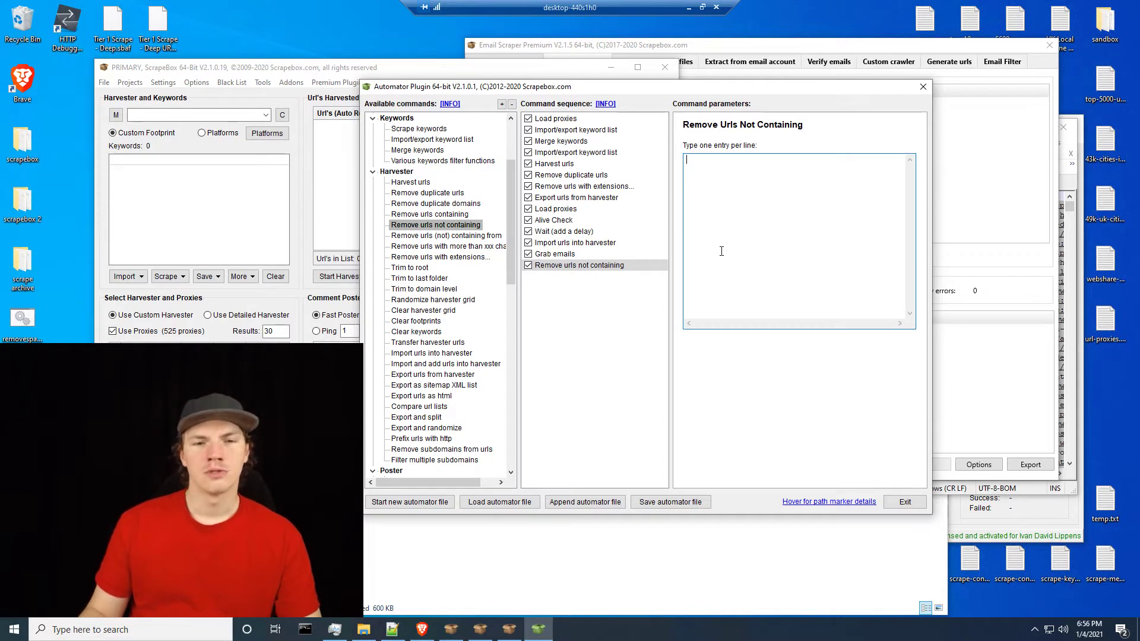
double_click(1119, 575)
key(ctrl+a)
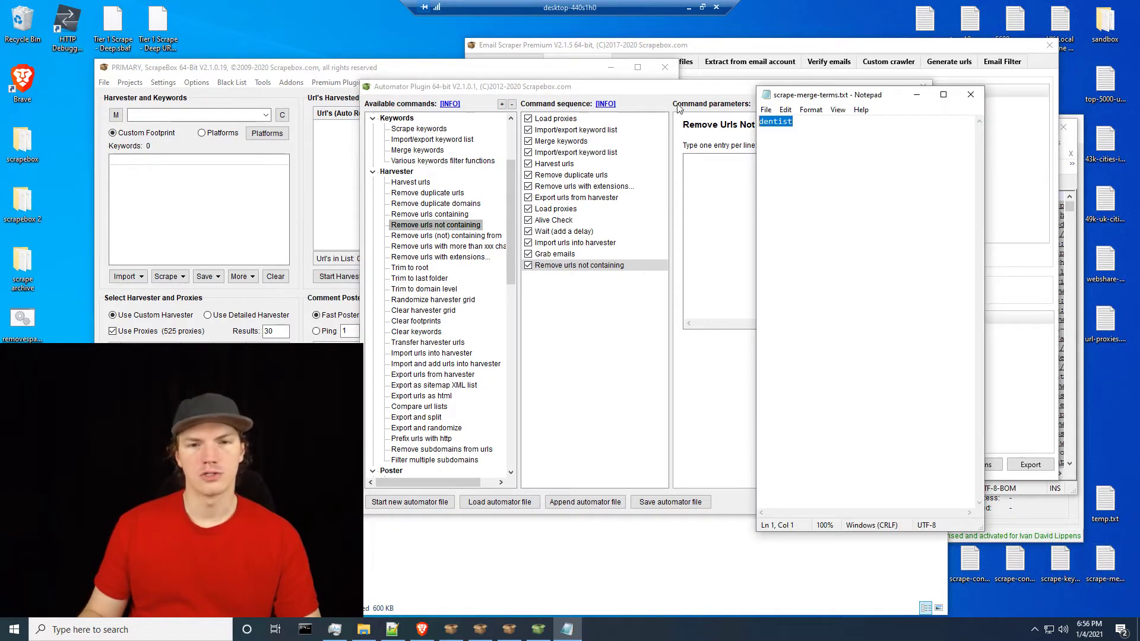
click(978, 96)
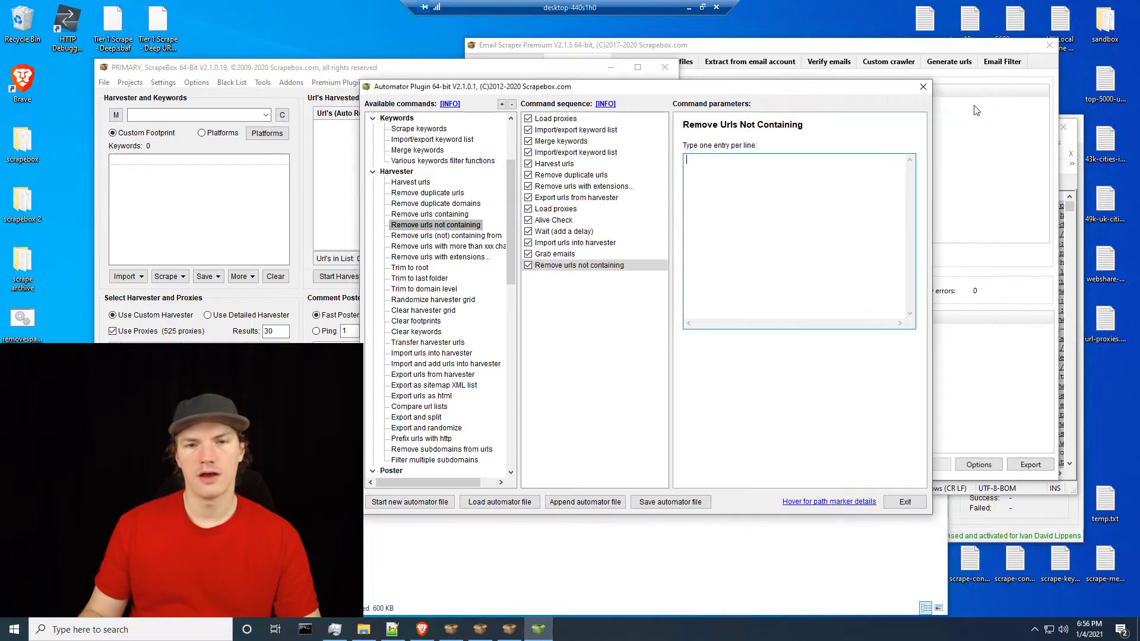
Move the Automator Plugin window higher and clear the folder window away to uncover the tier result files on the desktop.
click(1116, 579)
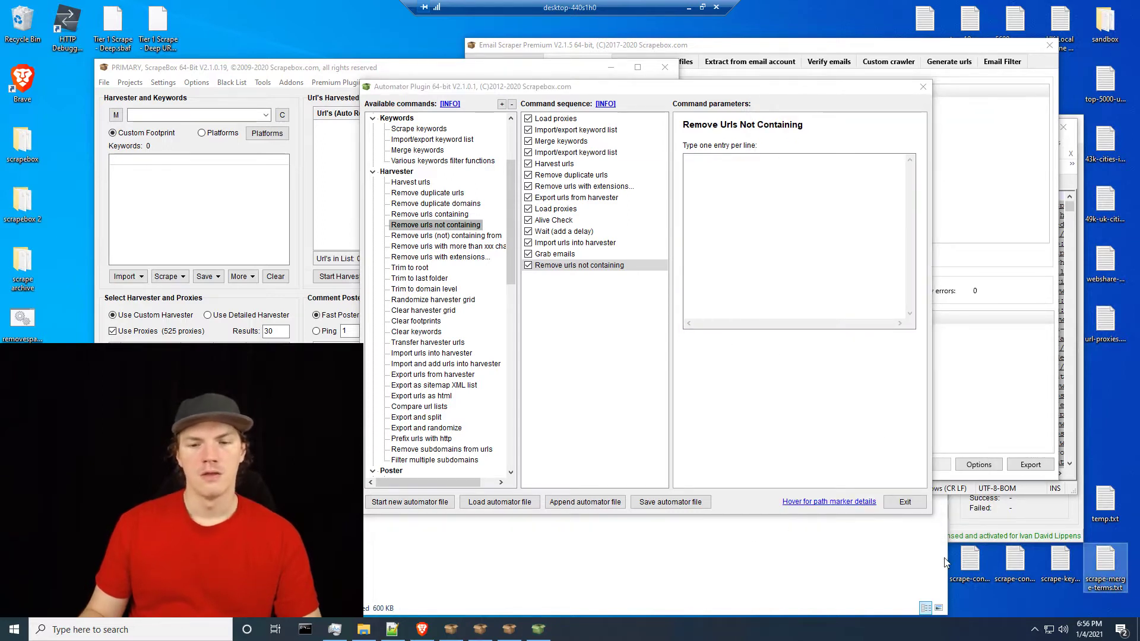
click(746, 240)
drag(665, 88, 647, 28)
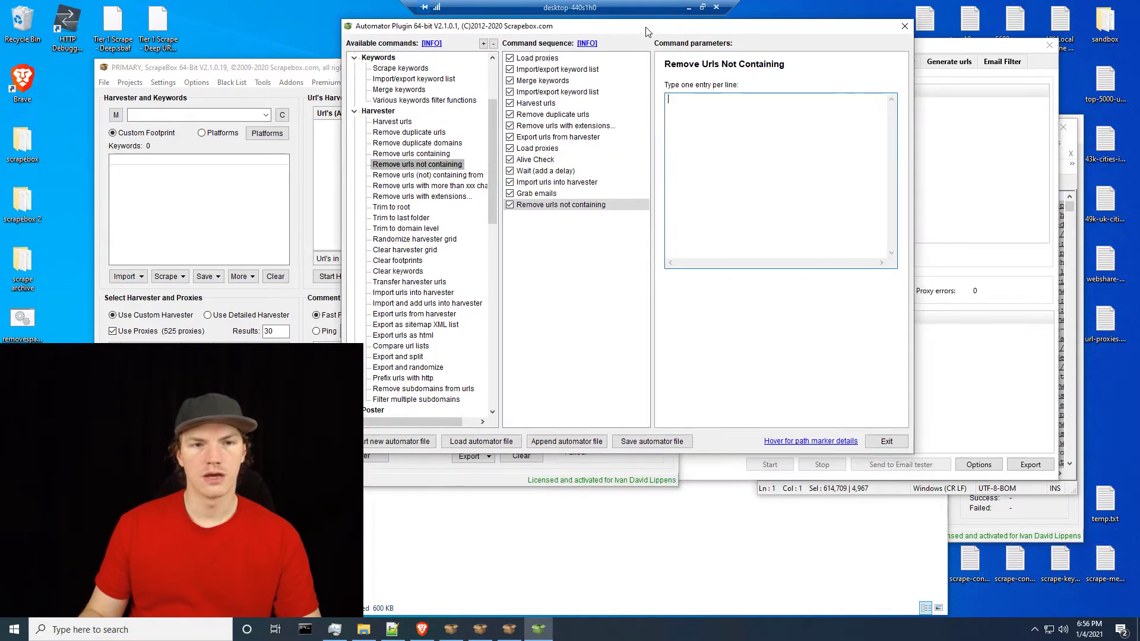
click(856, 538)
click(880, 128)
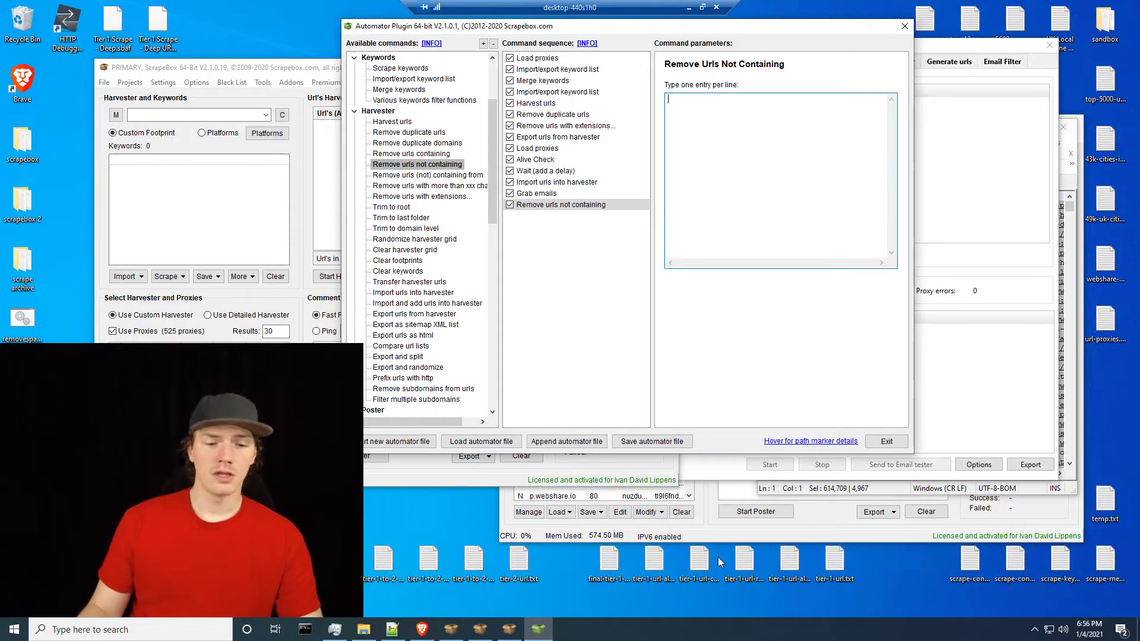
drag(286, 540, 297, 433)
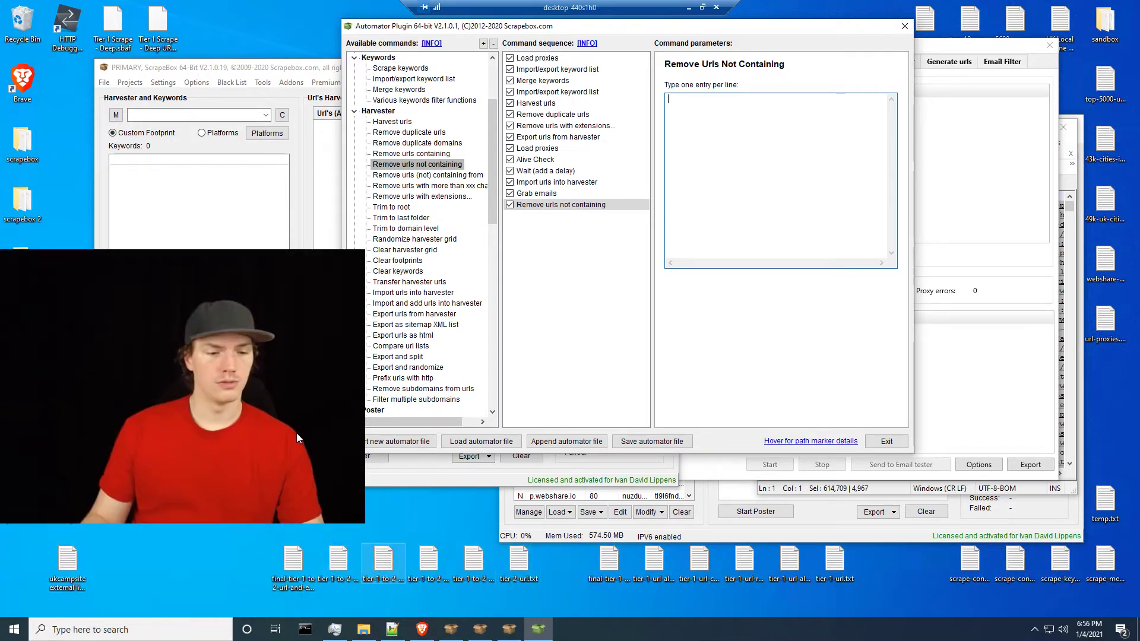
click(244, 587)
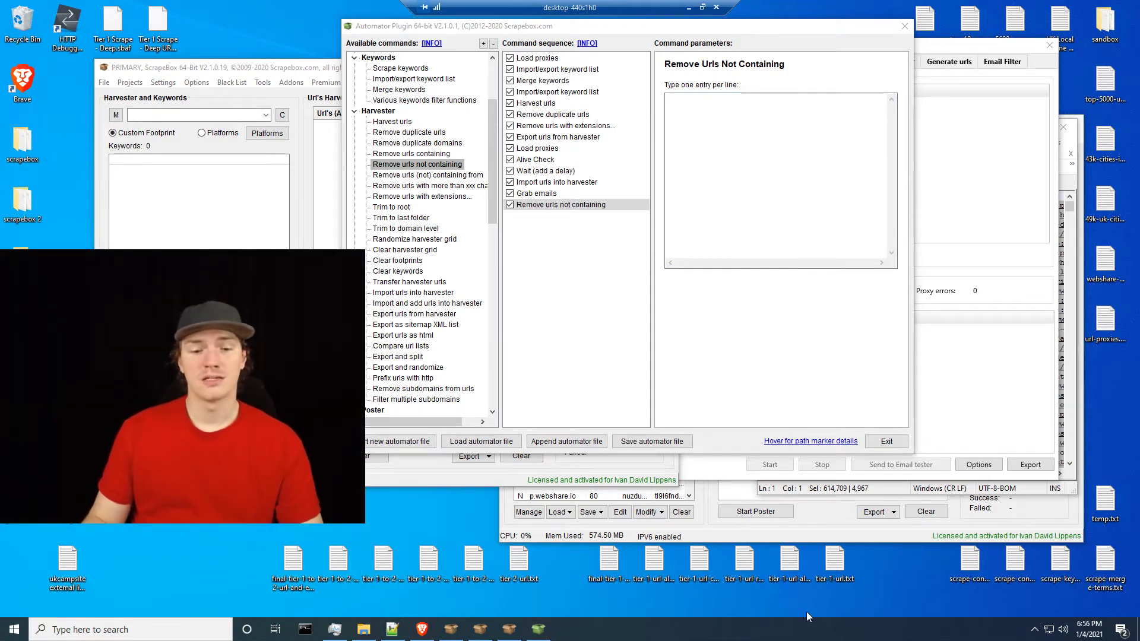
drag(251, 434, 249, 537)
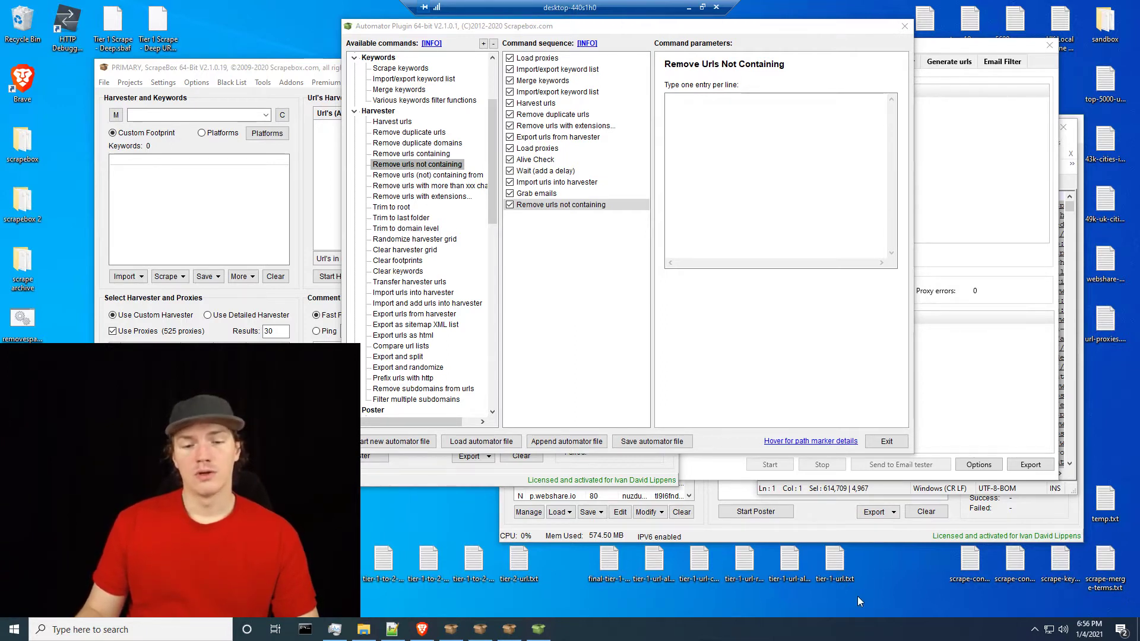
Reopen scrape-merge-terms.txt to check its term, close it, and bring the PRIMARY ScrapeBox window forward.
double_click(1106, 564)
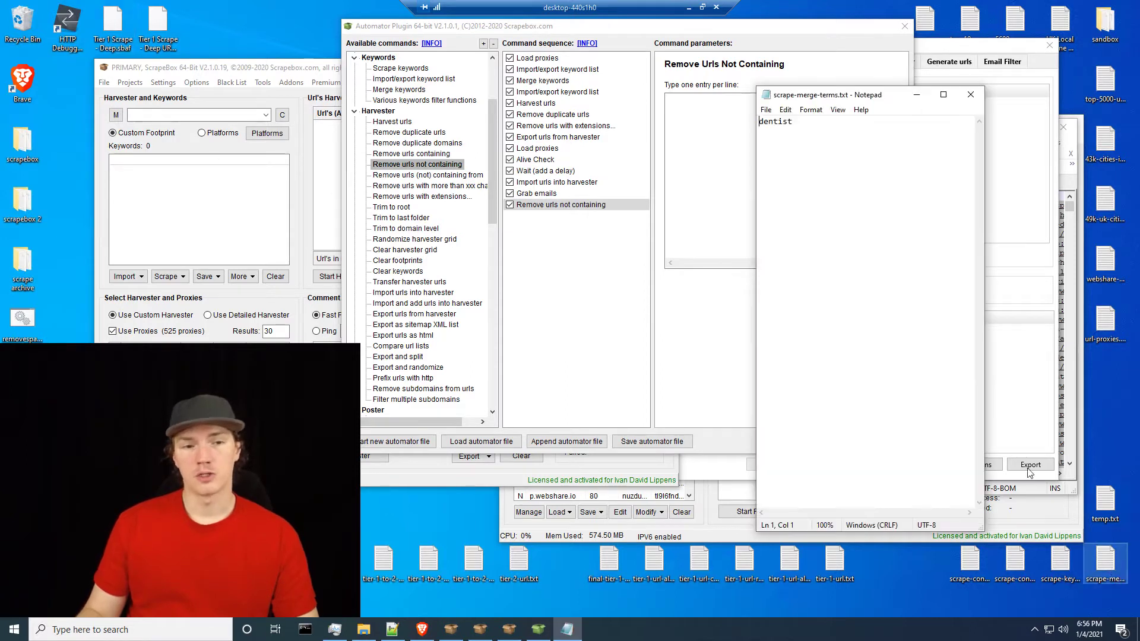
click(974, 102)
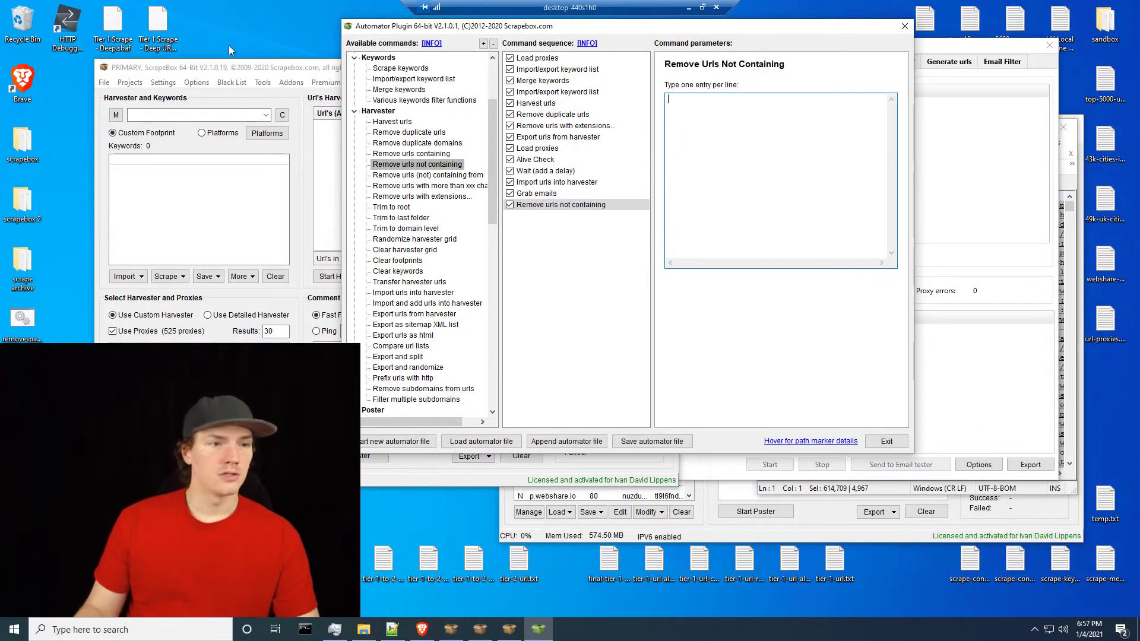
click(261, 68)
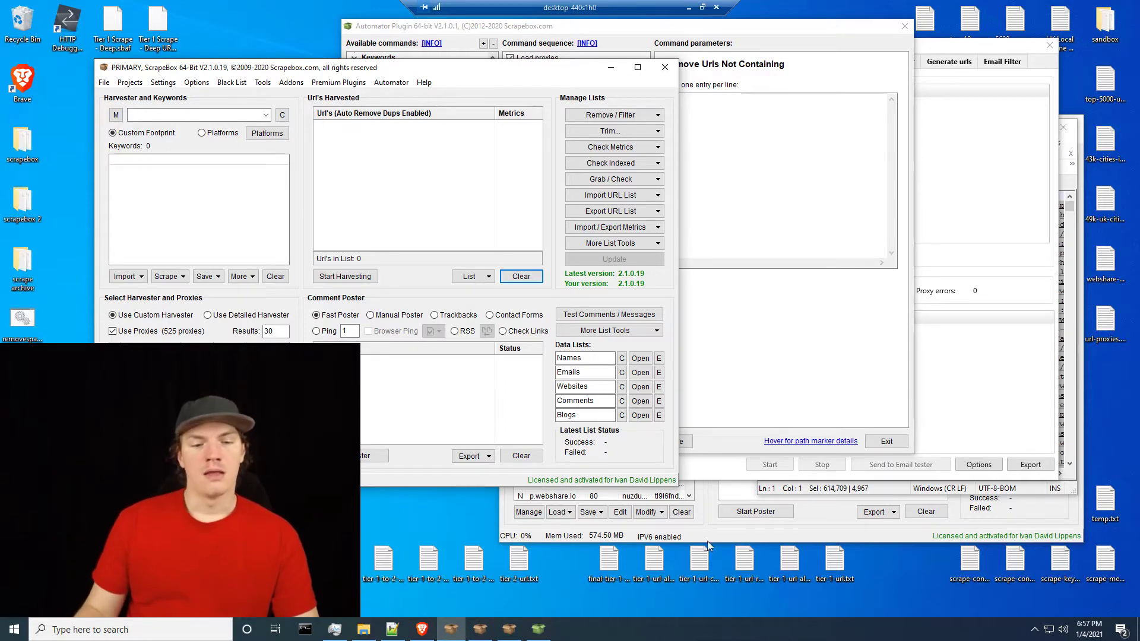
Open final-tier-1-url-and-email-scrubbed.txt from the desktop, examine the full list of email and URL entries, and close it.
double_click(605, 562)
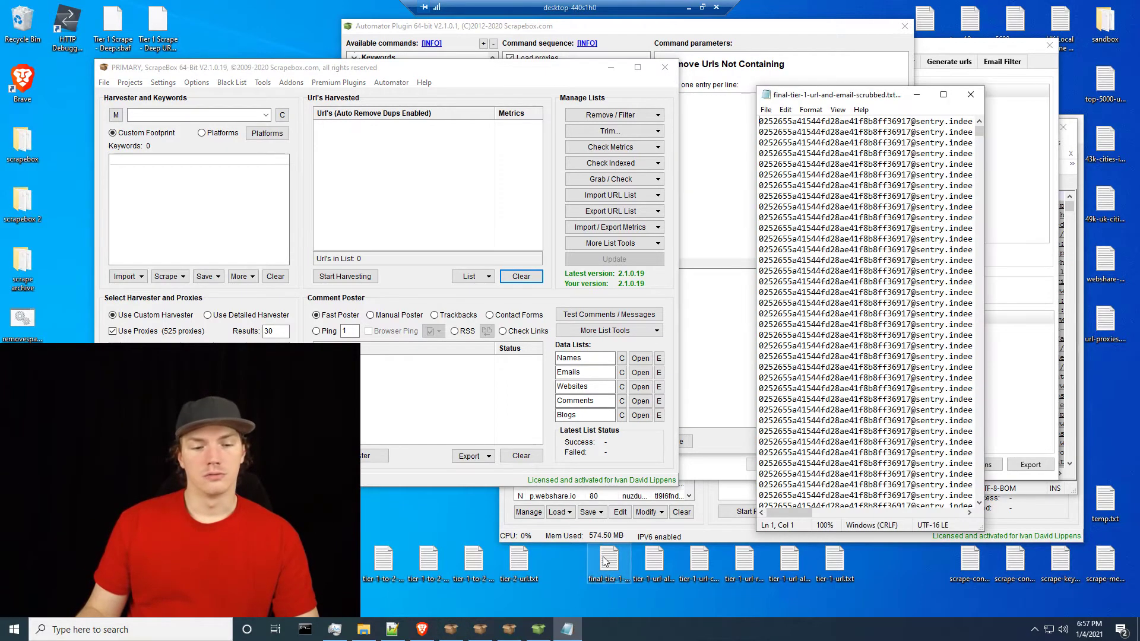
key(ctrl+a)
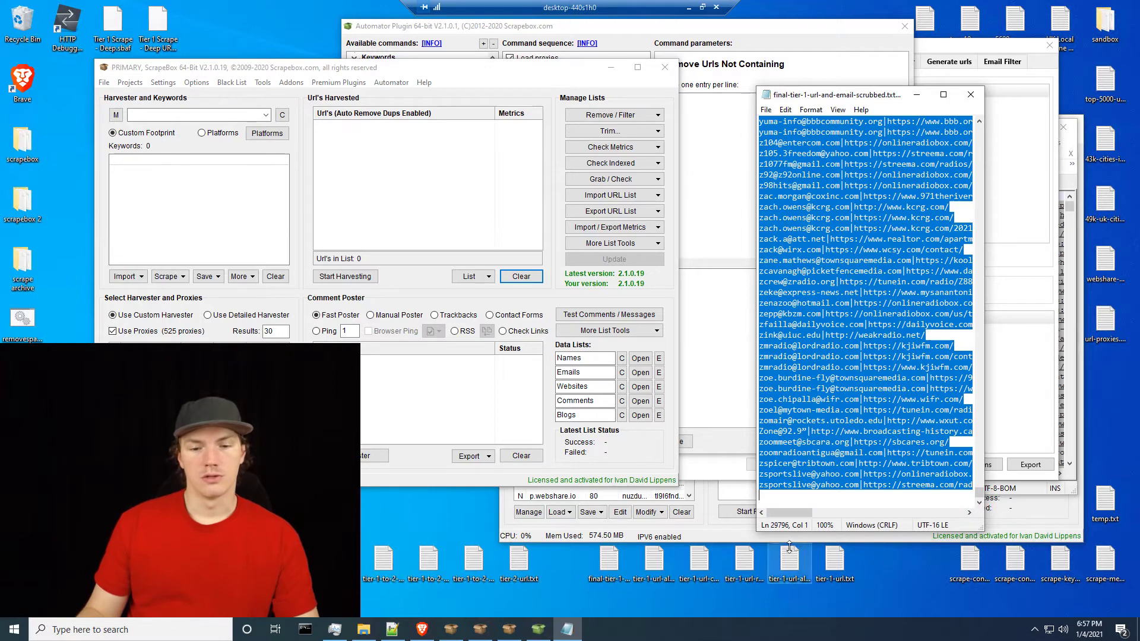
mouse_move(774, 515)
mouse_down()
mouse_move(869, 505)
mouse_move(777, 512)
mouse_up()
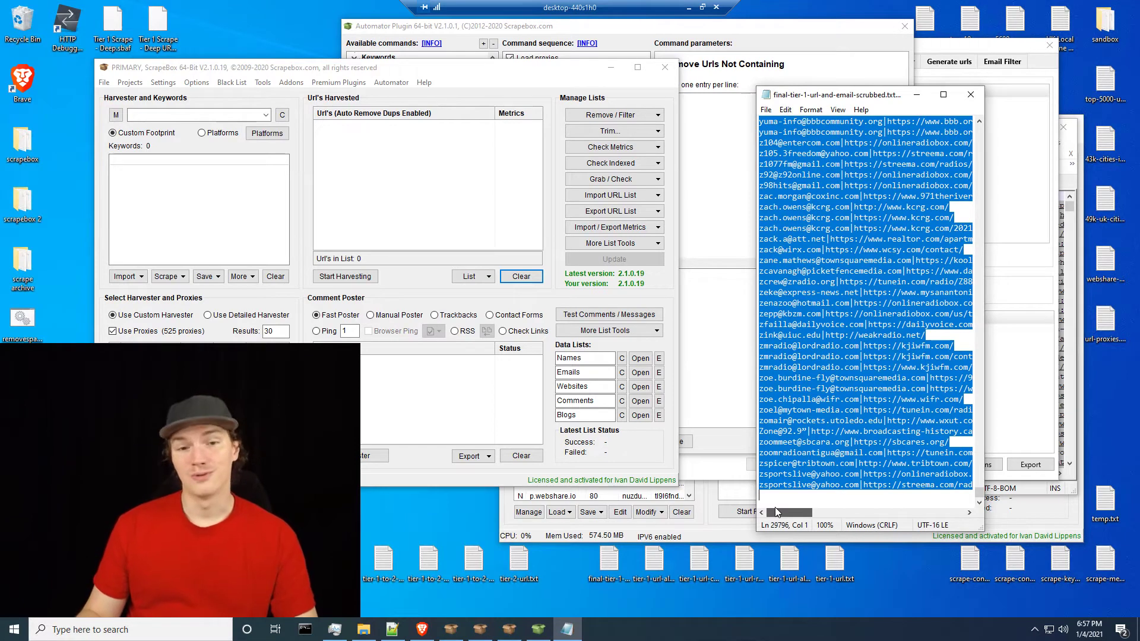
click(972, 95)
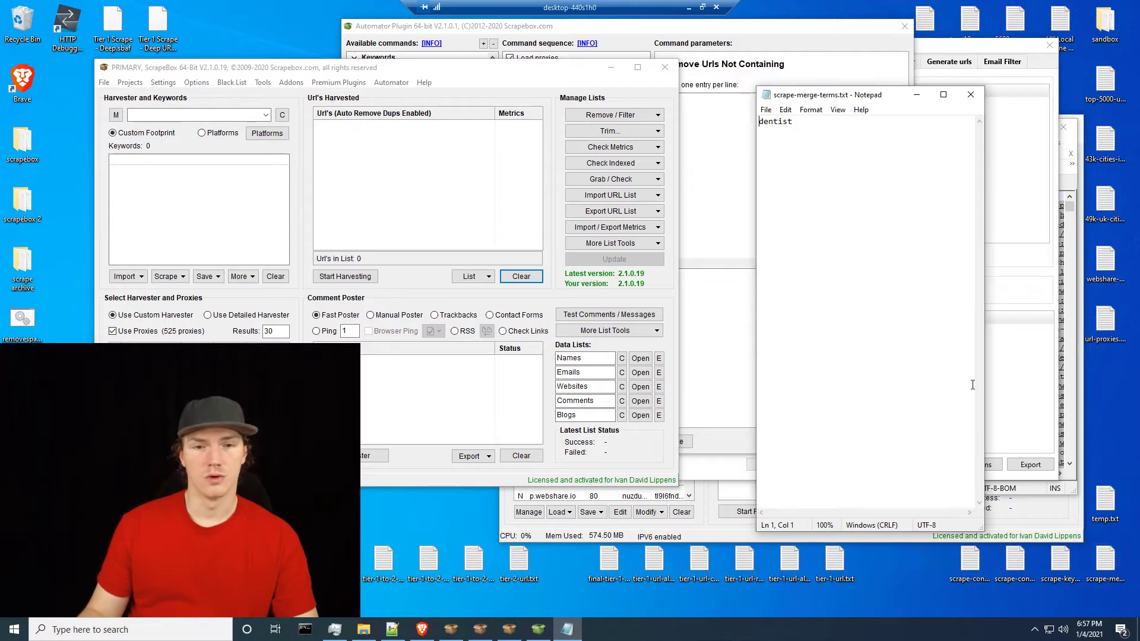
Close scrape-merge-terms.txt, point out the Tier 1 Scrape Deep URL file on the desktop, and switch to Email Scraper Premium.
click(982, 86)
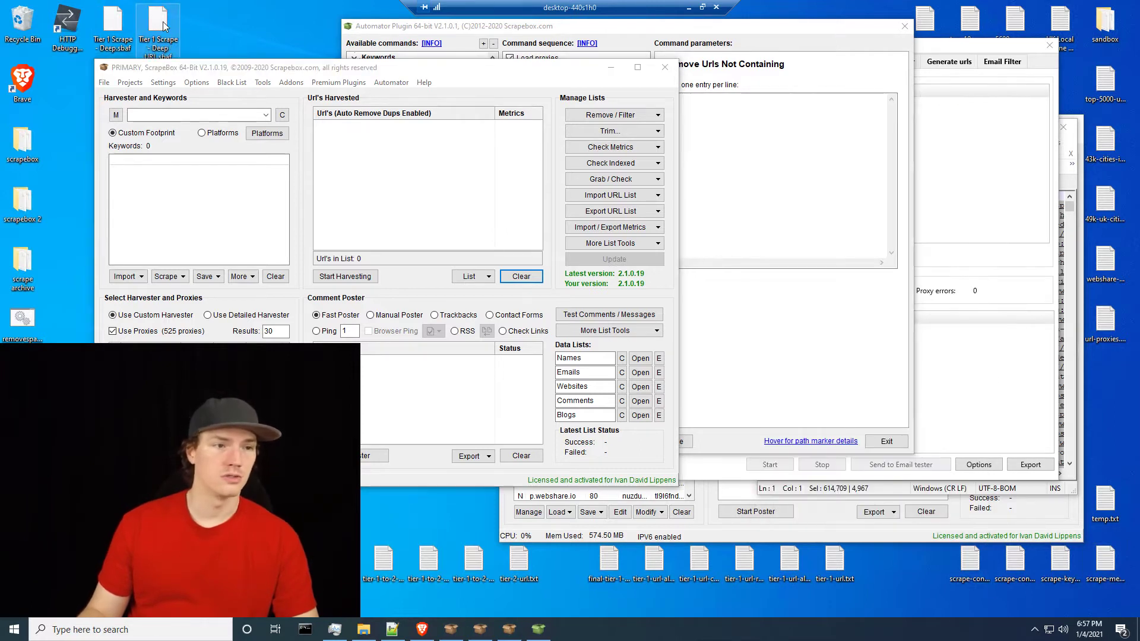
click(165, 27)
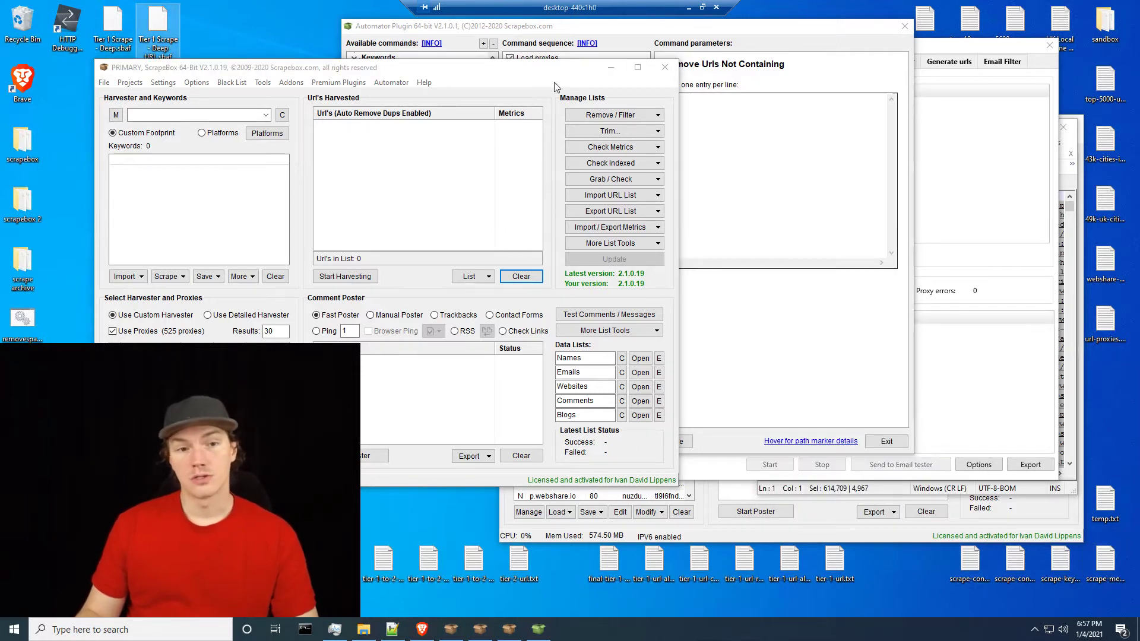
click(844, 352)
click(941, 403)
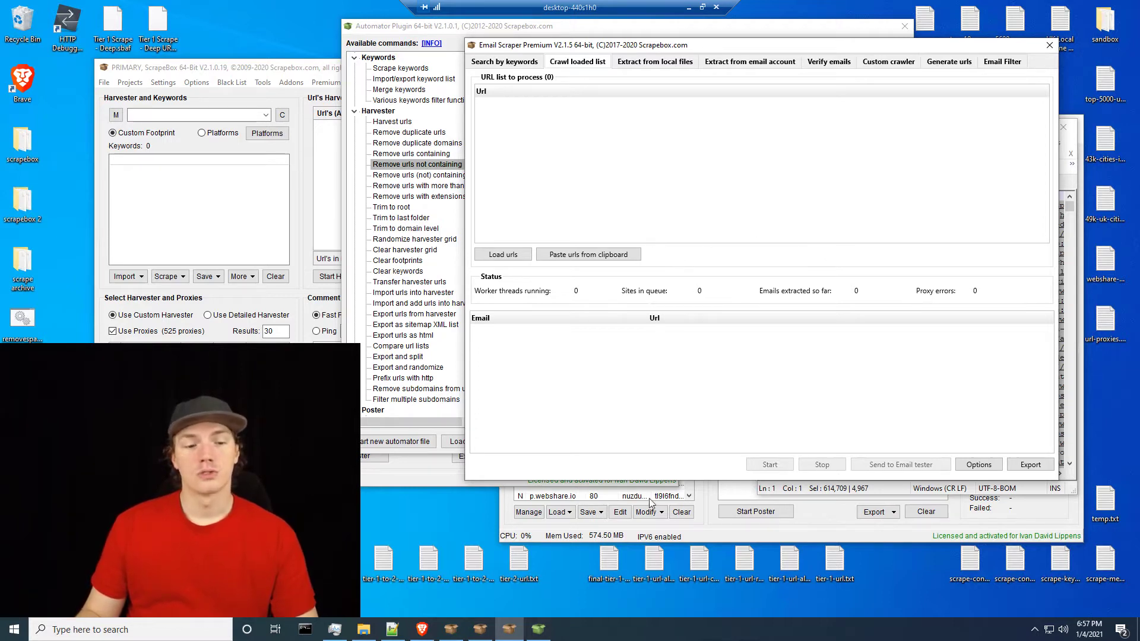
Review the ";valid" match count for the dentist email scraper verified list in Notepad++, close Find, and return to Email Scraper Premium.
click(392, 629)
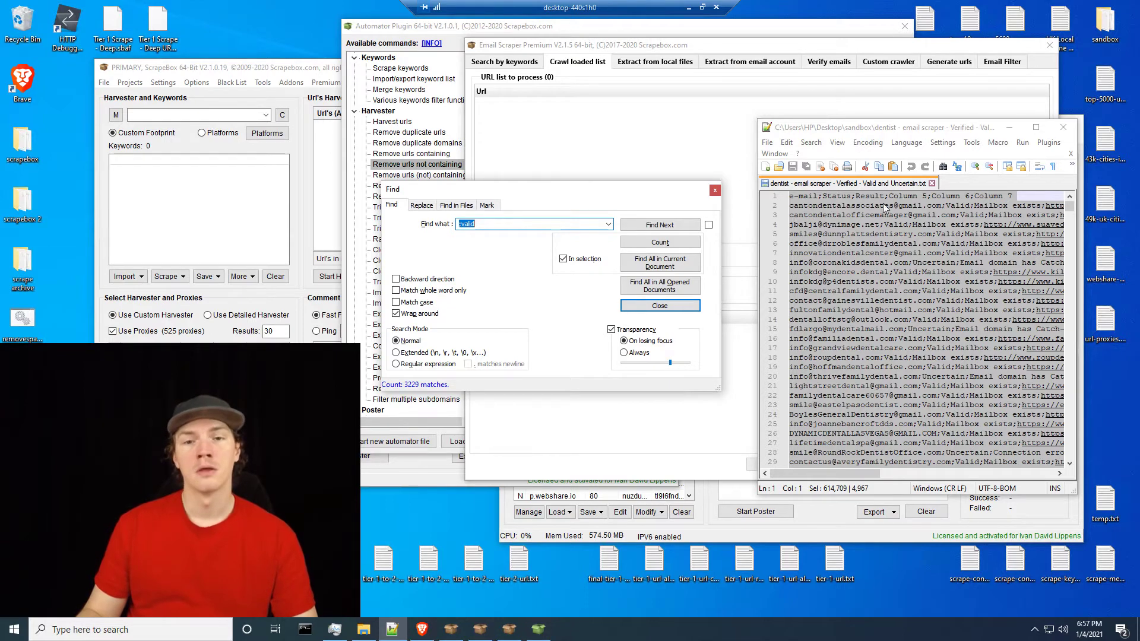
click(903, 129)
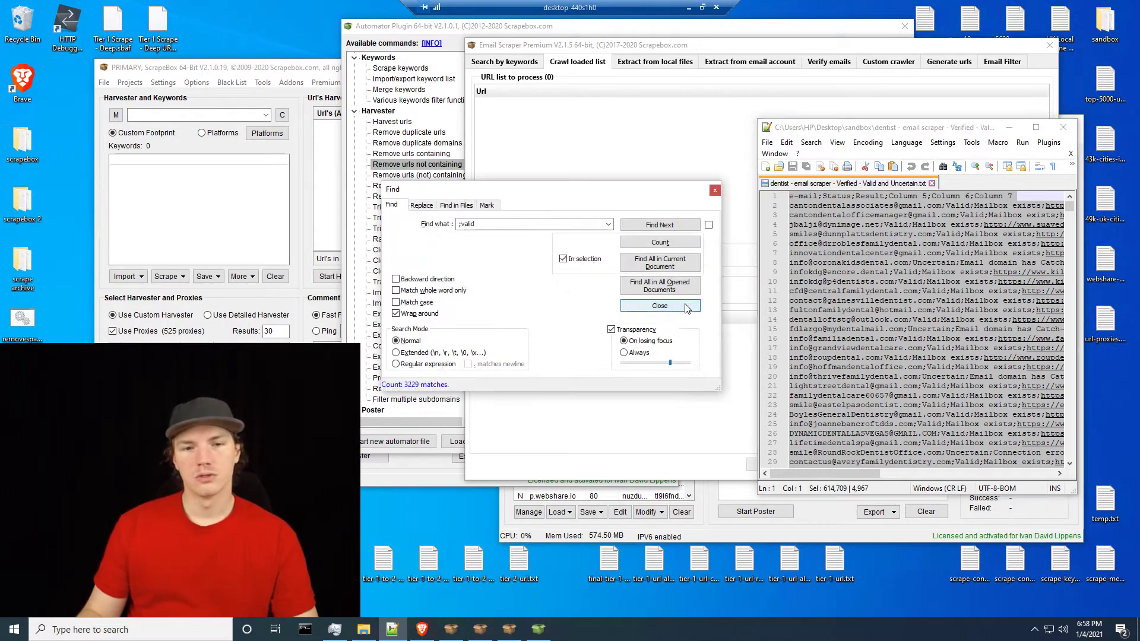
click(687, 308)
click(687, 307)
click(672, 238)
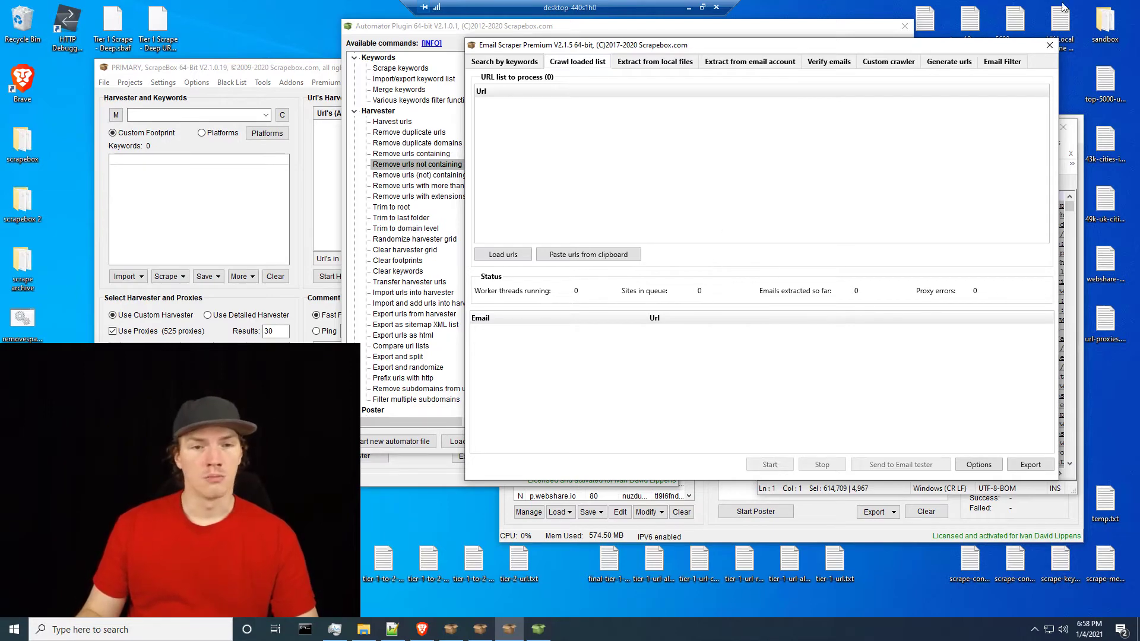
Look up the "Grab emails by Crawling Sites" option in the PRIMARY ScrapeBox window and return to the sandbox folder.
click(376, 632)
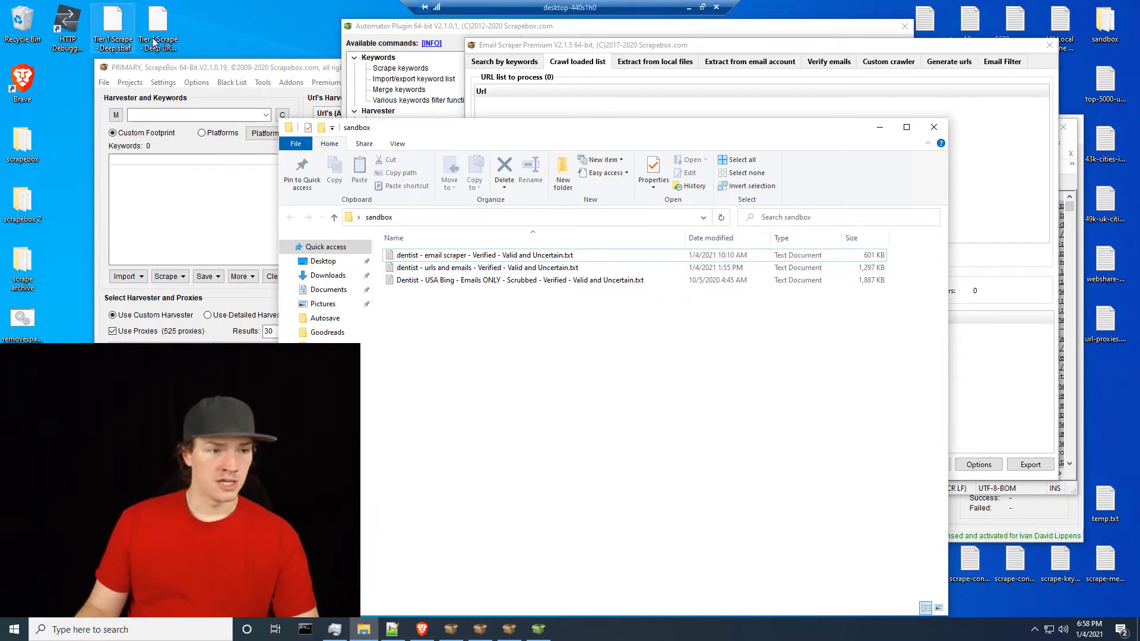
click(293, 69)
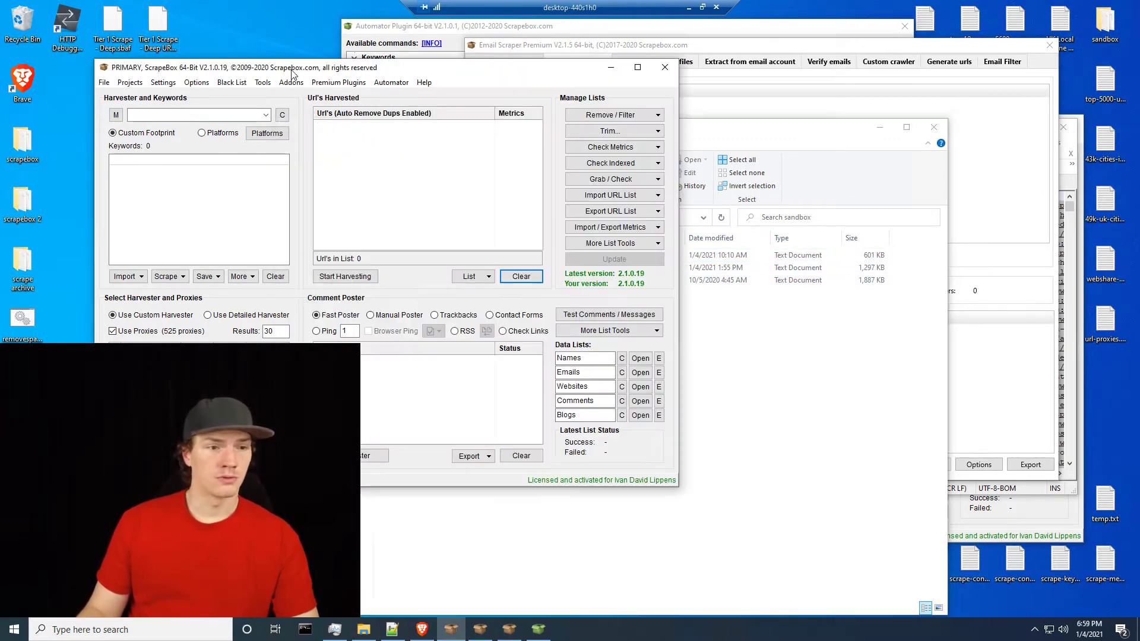
click(611, 179)
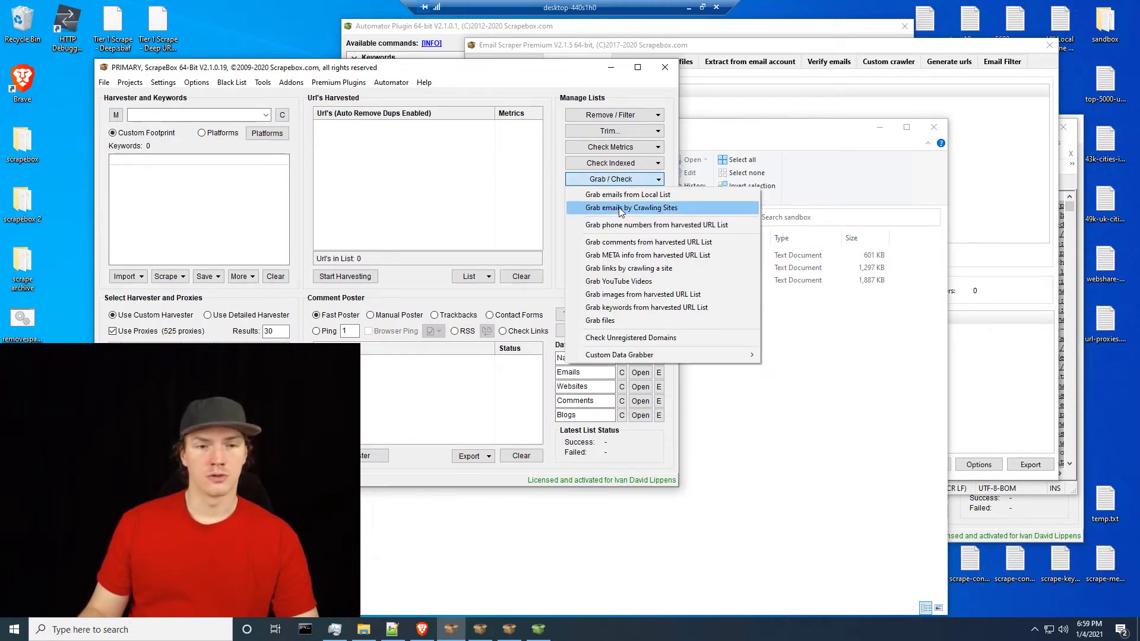
key(alt+Tab)
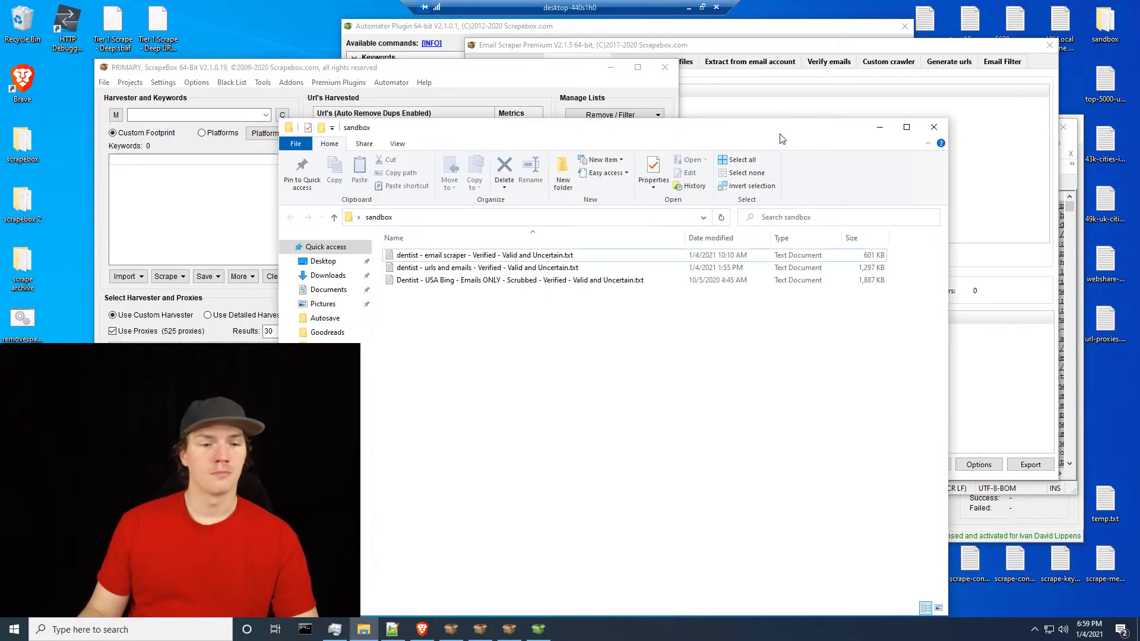
Open "dentist - urls and emails - Verified - Valid and Uncertain.txt" from the sandbox folder in Notepad++ and select all its text.
click(469, 273)
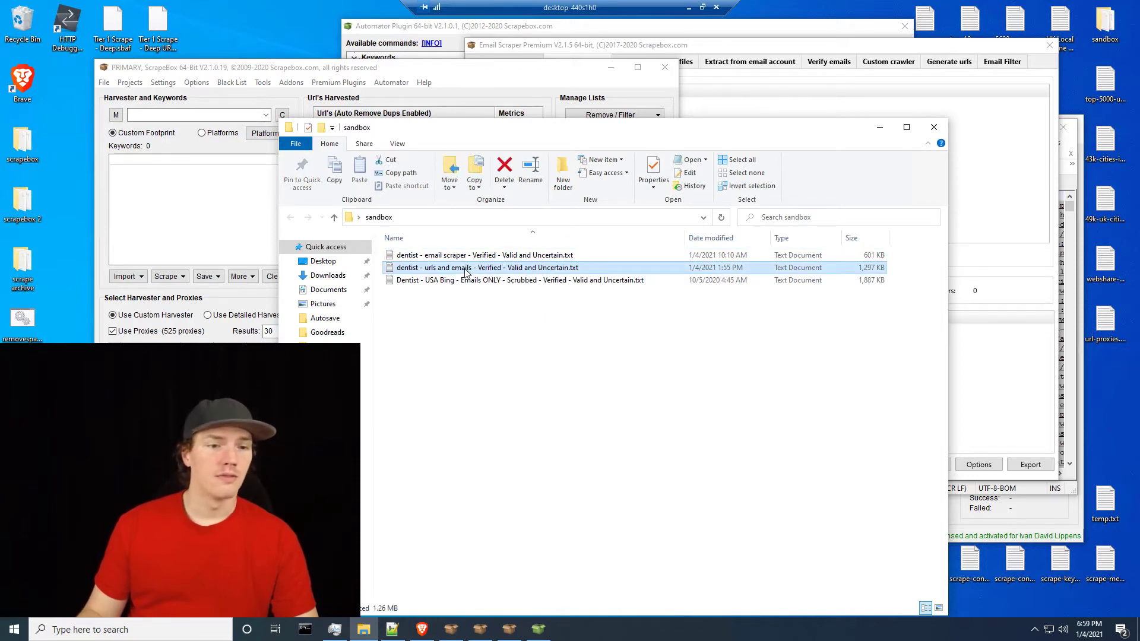
right_click(467, 270)
click(500, 330)
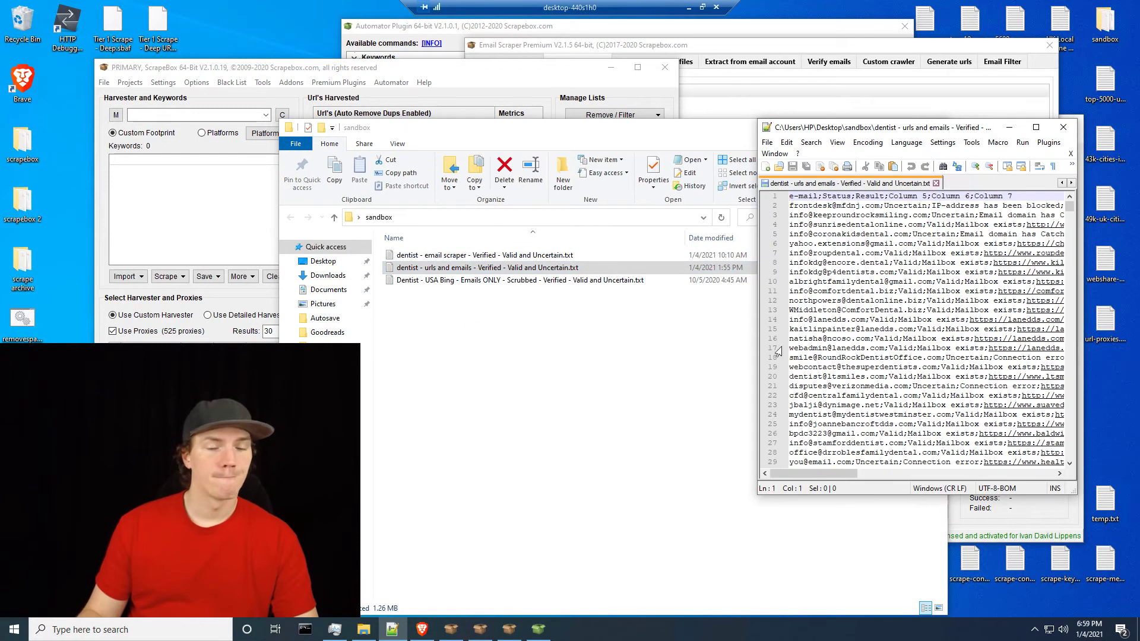
key(ctrl+a)
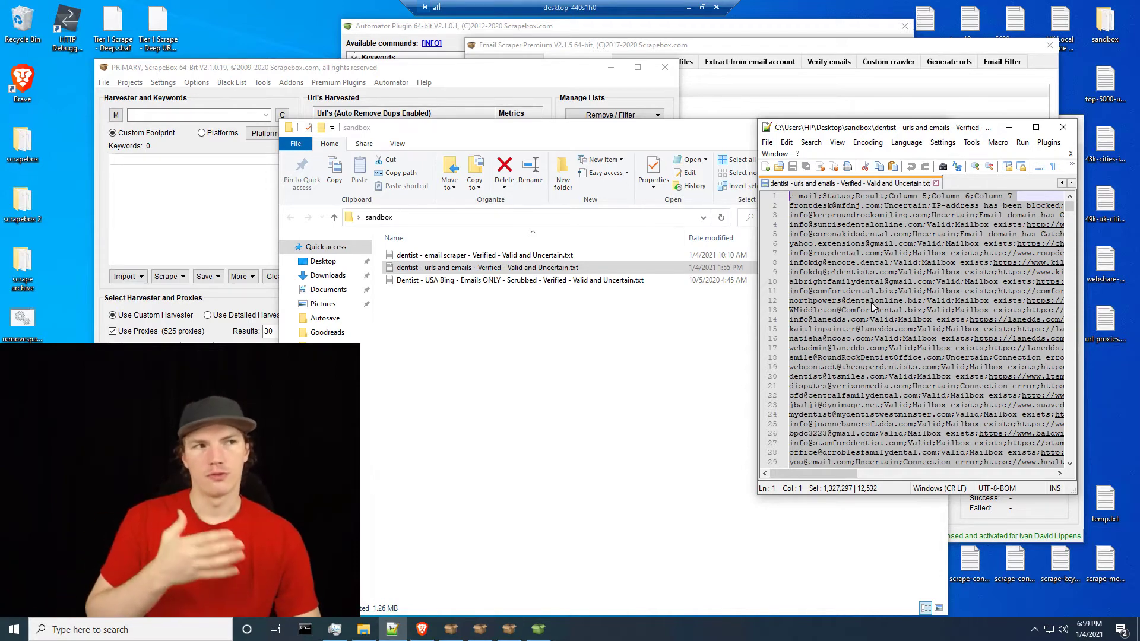
Count the occurrences of ";valid" within the selected text and close the Find window.
key(ctrl+f)
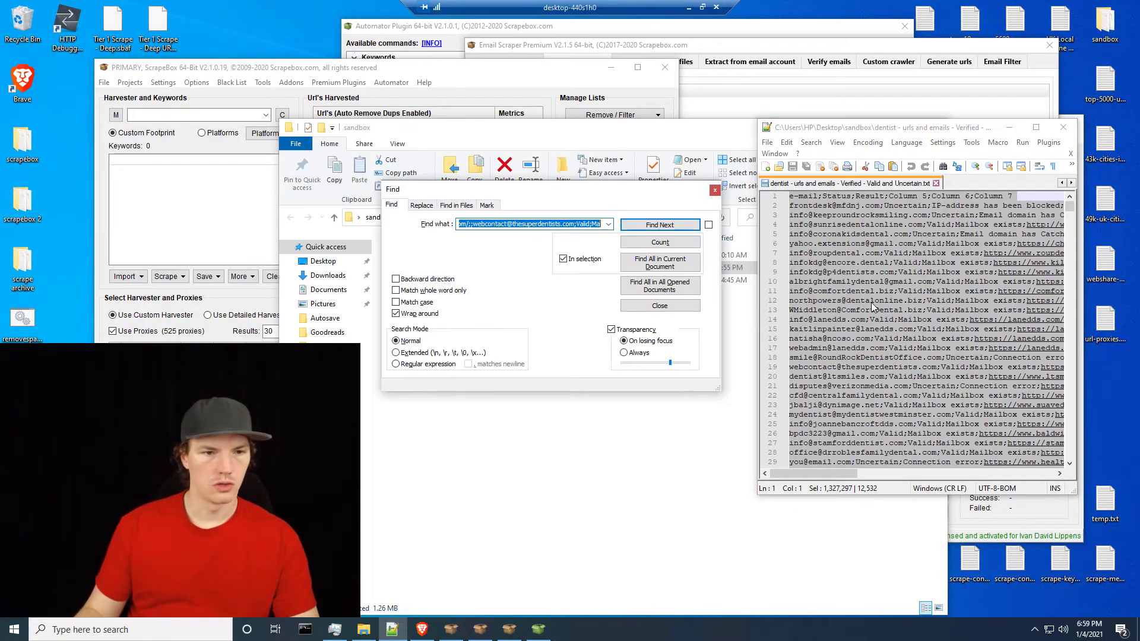
text(;valid)
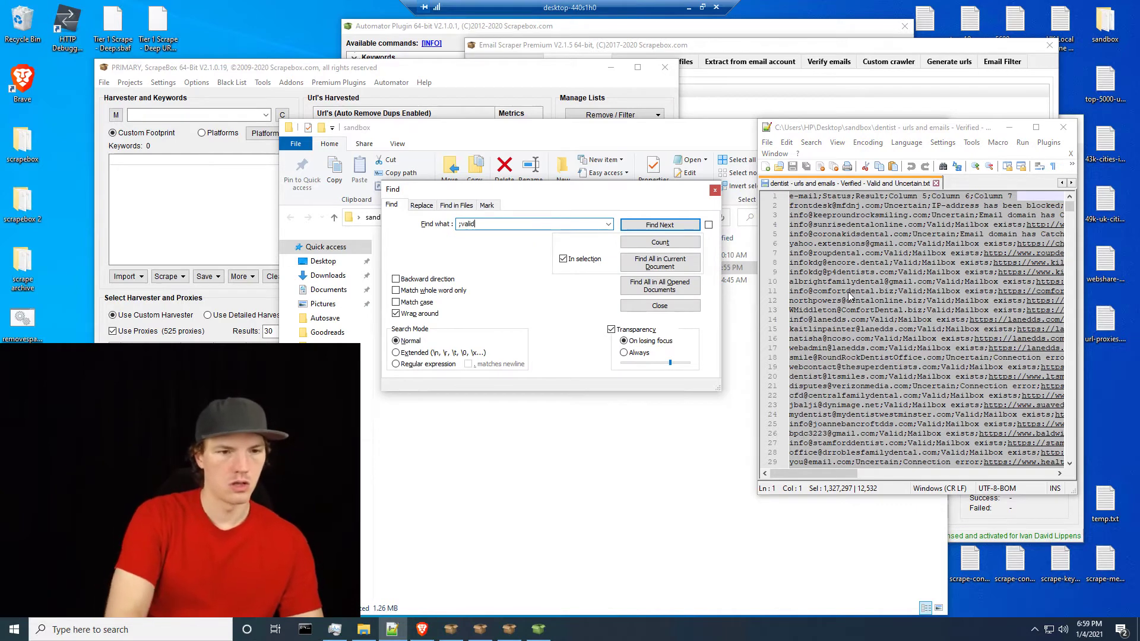
click(691, 242)
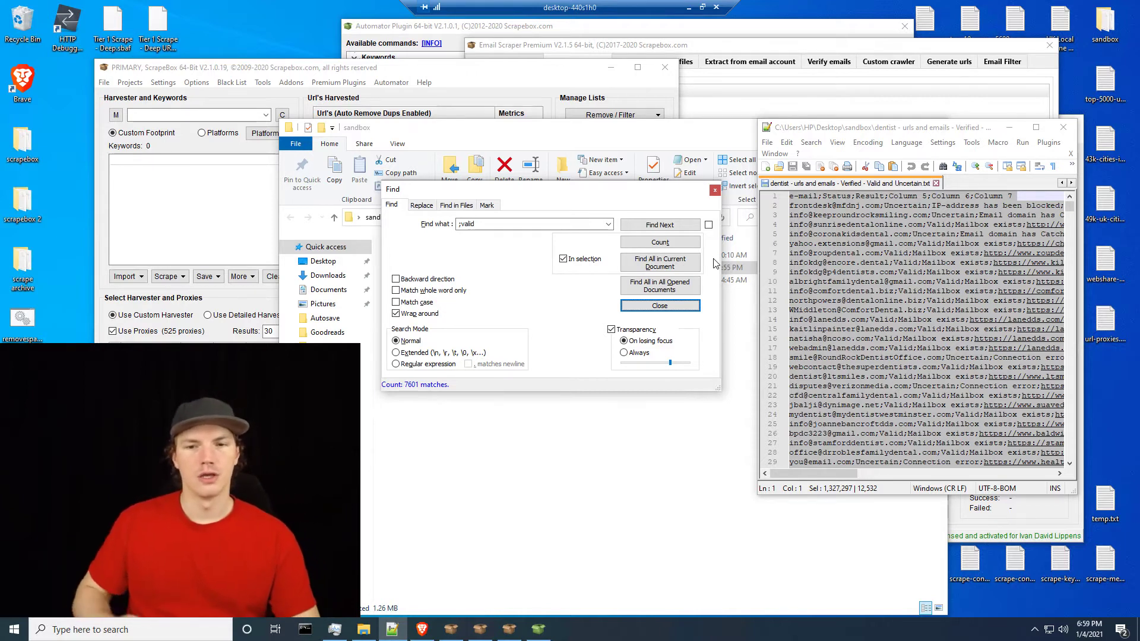
click(715, 193)
Bring the PRIMARY ScrapeBox window forward and switch to the Crawl loaded list view of Email Scraper Premium.
click(364, 69)
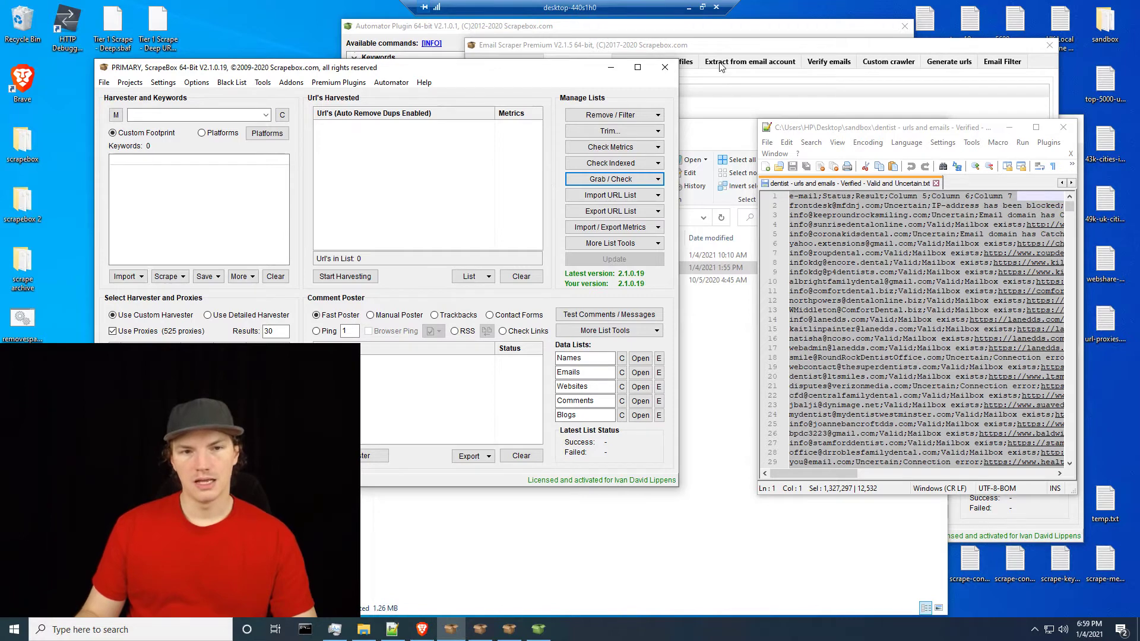
click(641, 53)
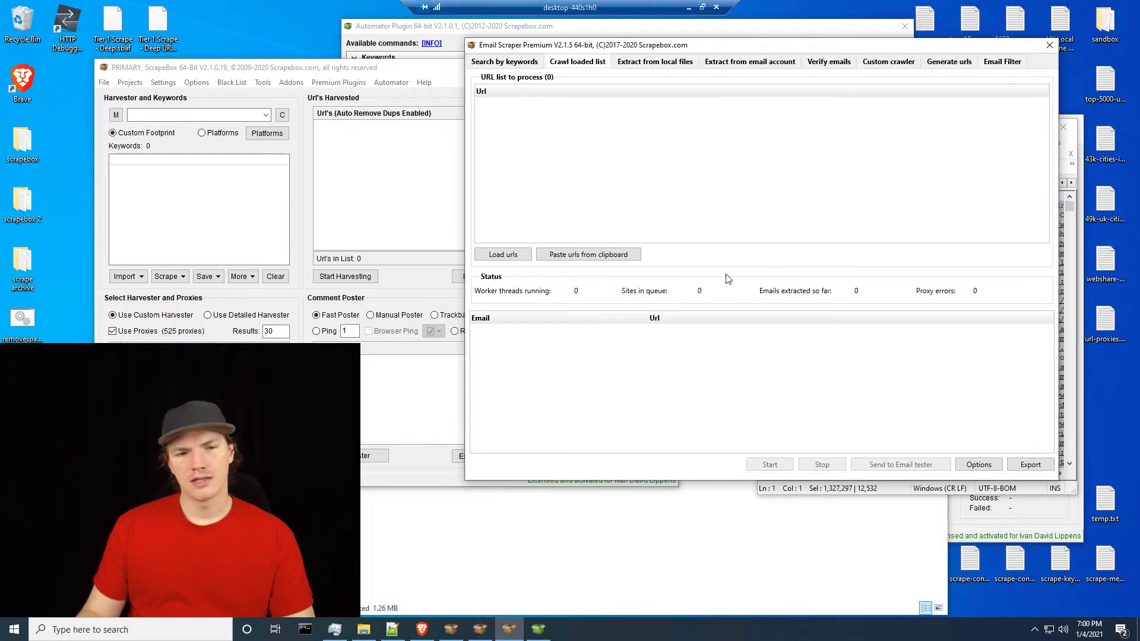
Compare the PRIMARY ScrapeBox window with the Search by keywords and Crawl loaded list views of Email Scraper Premium.
click(166, 23)
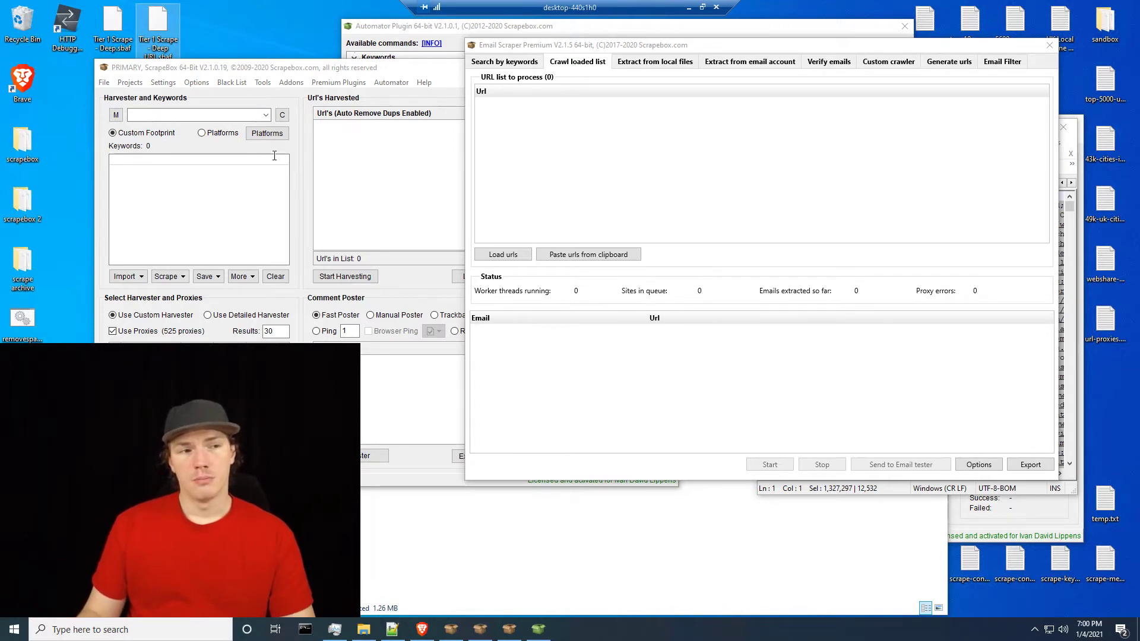
click(409, 280)
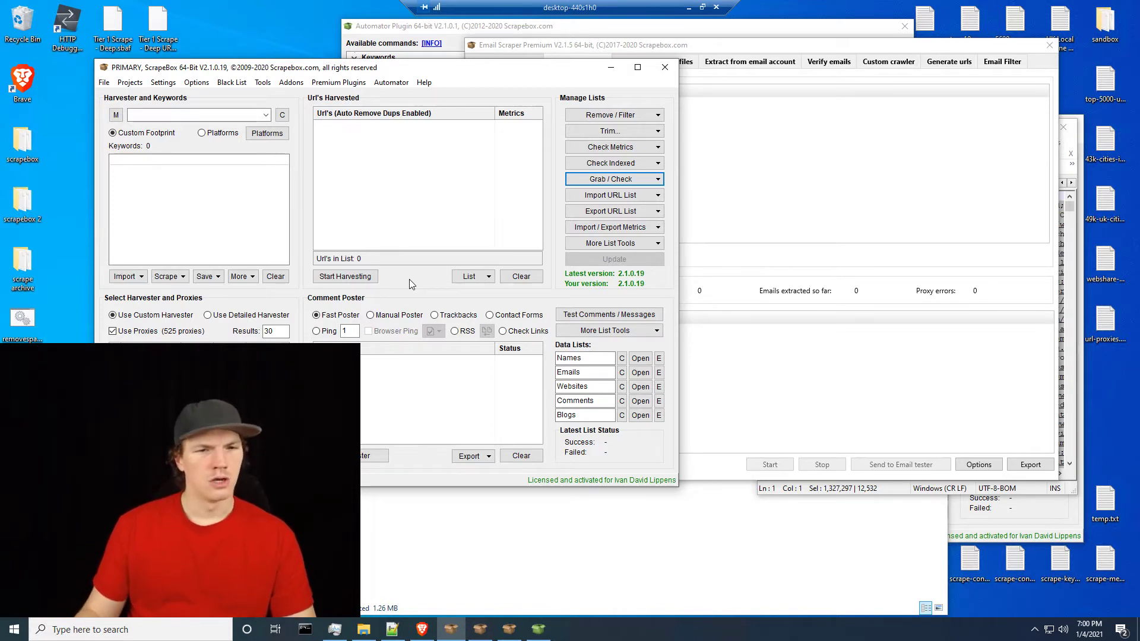
click(721, 264)
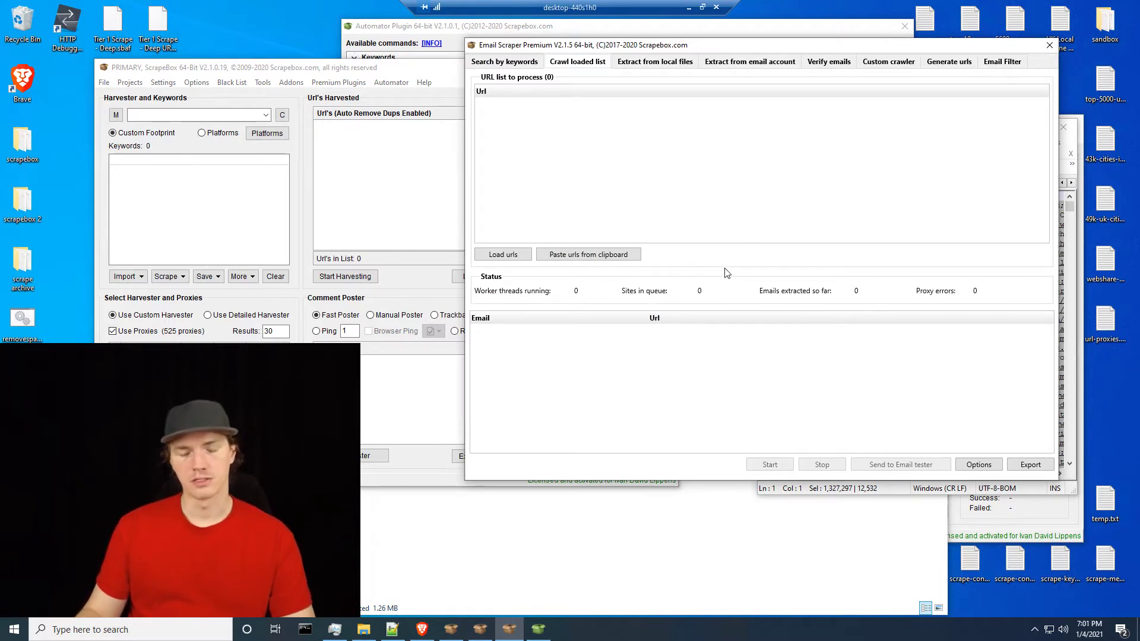
click(368, 279)
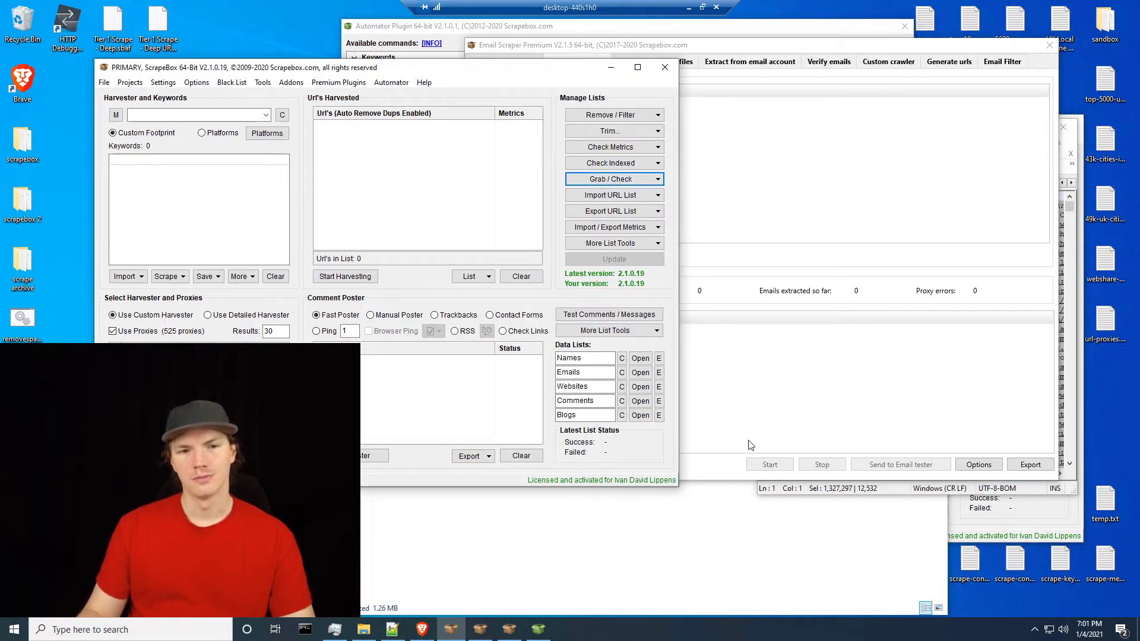
click(747, 263)
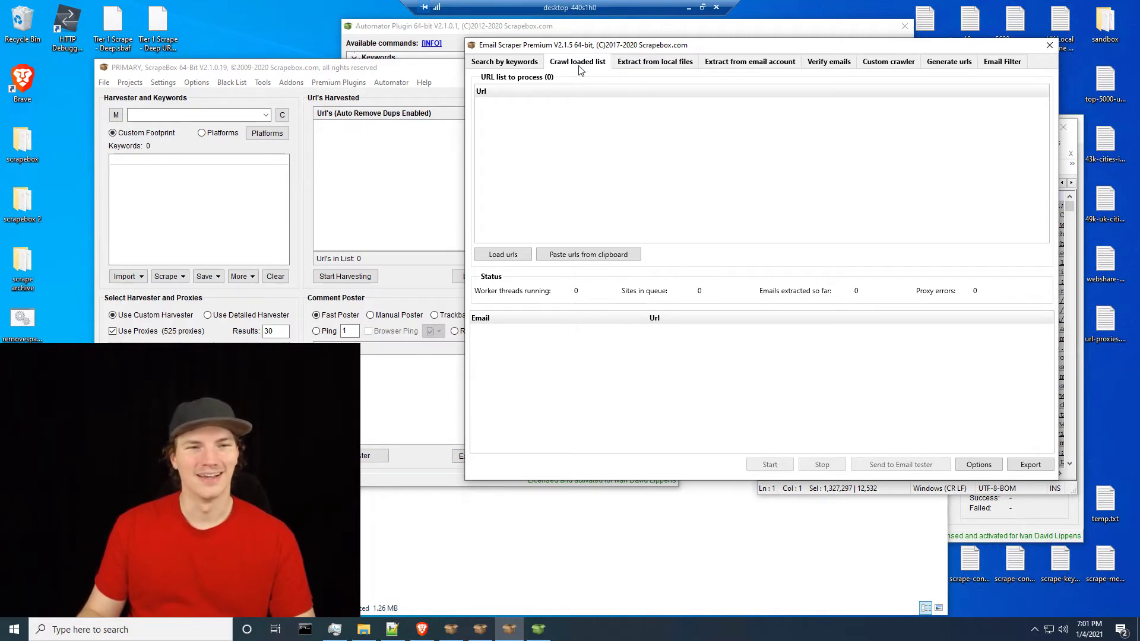
click(512, 63)
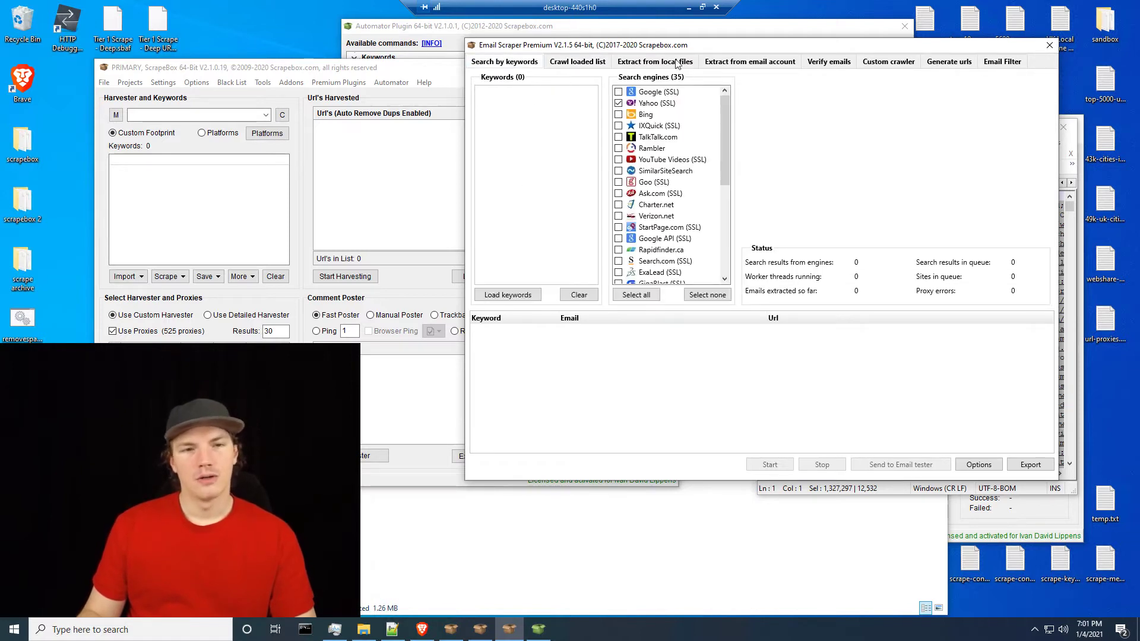
click(577, 61)
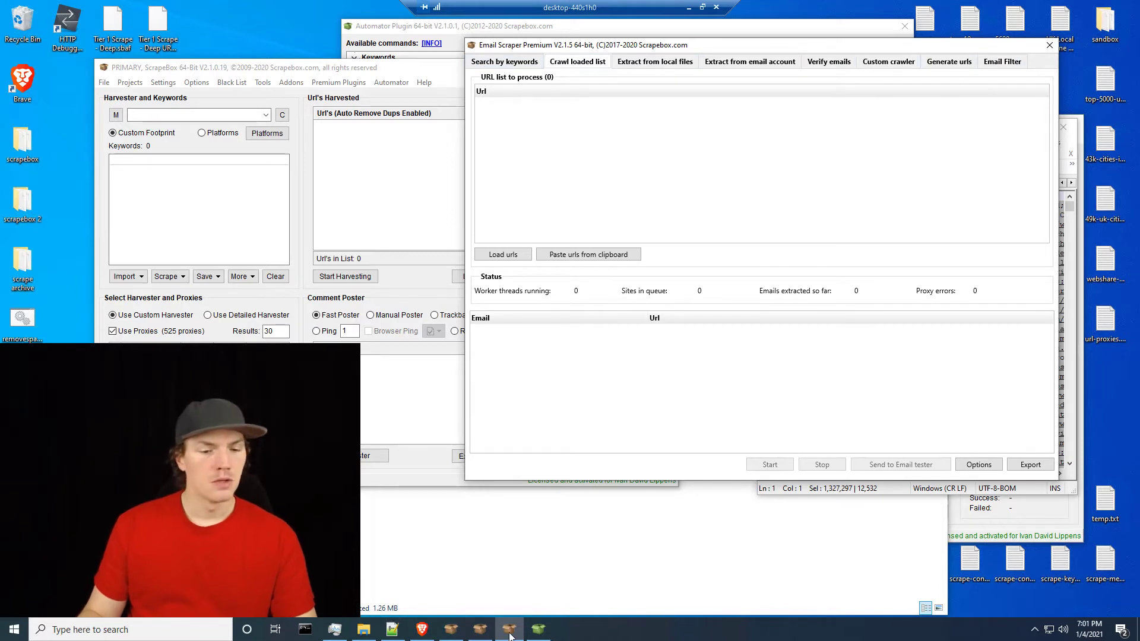
Open "Dentist - USA Bing - Emails ONLY - Scrubbed - Verified - Valid and Uncertain.txt" from the sandbox folder in Notepad++ and select all its text.
click(363, 629)
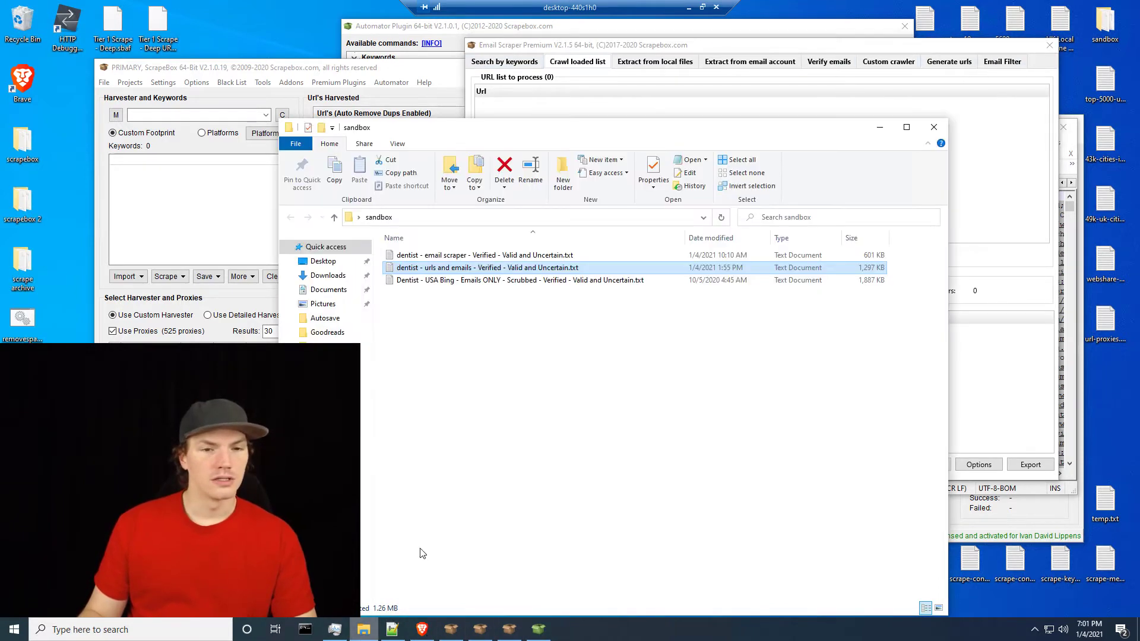
right_click(483, 283)
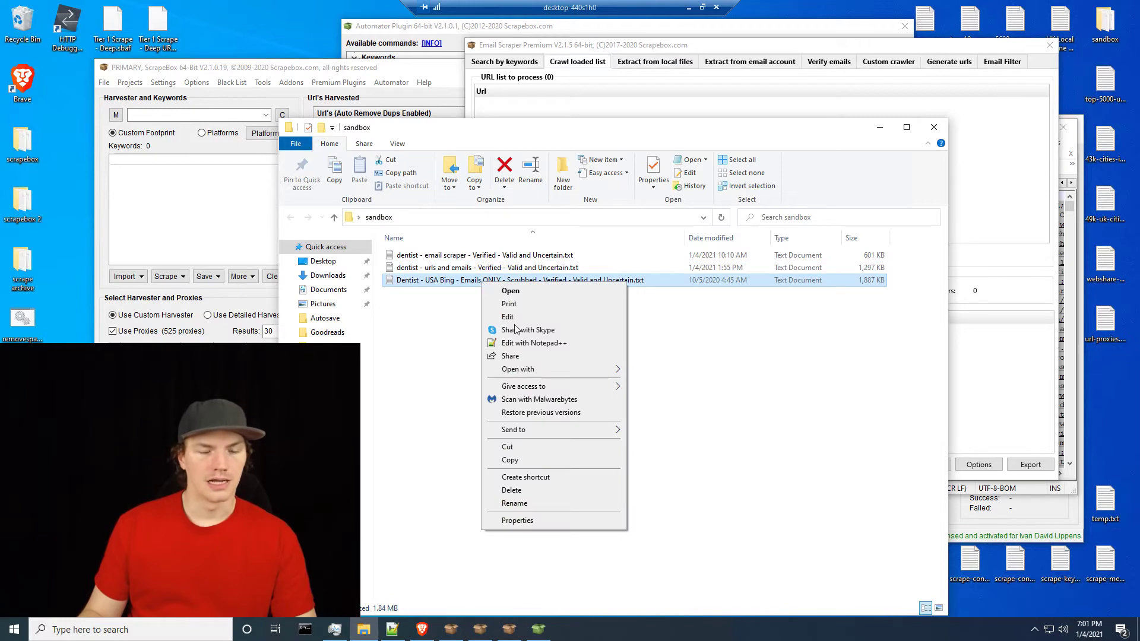
click(518, 343)
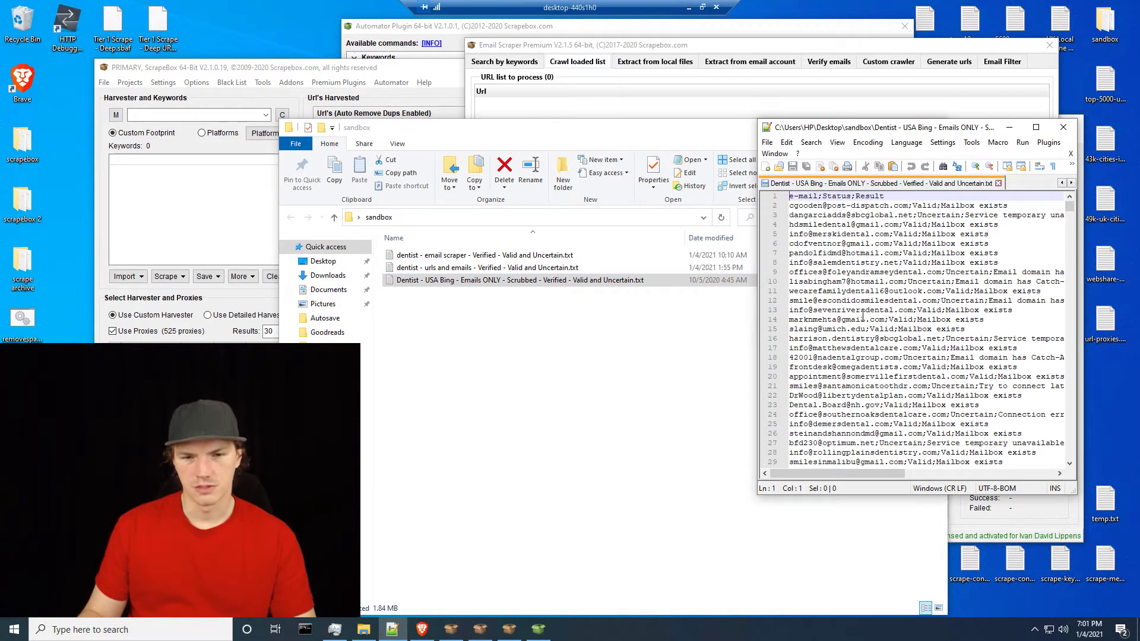
click(863, 315)
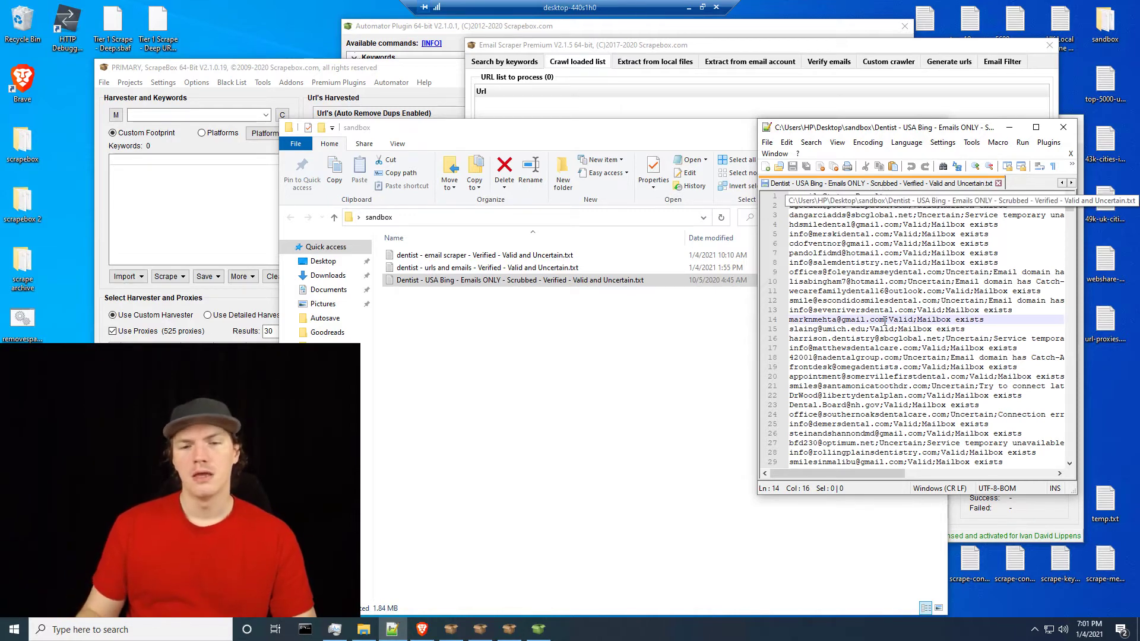
key(ctrl+a)
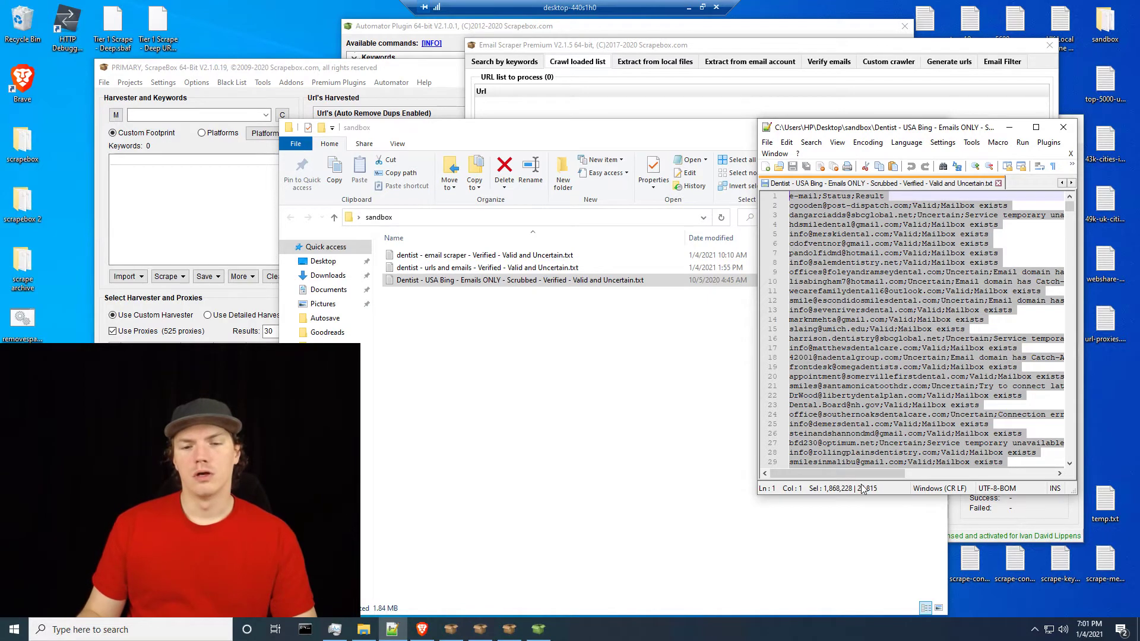
Clear the full-text selection, count the occurrences of ";valid" in the USA Bing list, and close the Find window.
double_click(882, 293)
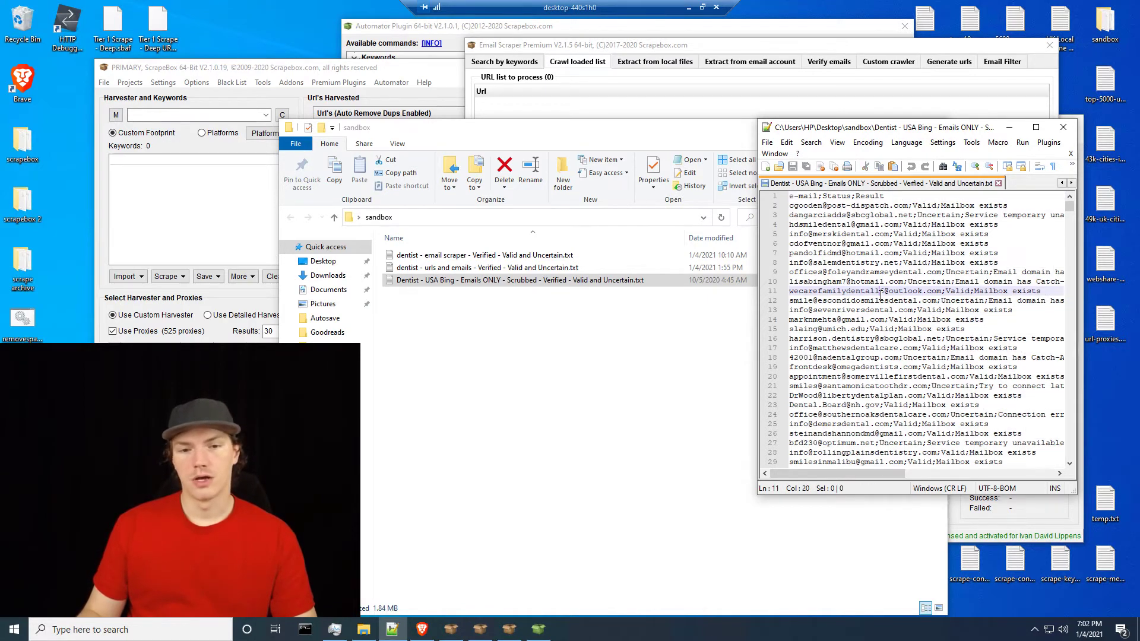
key(ctrl+f)
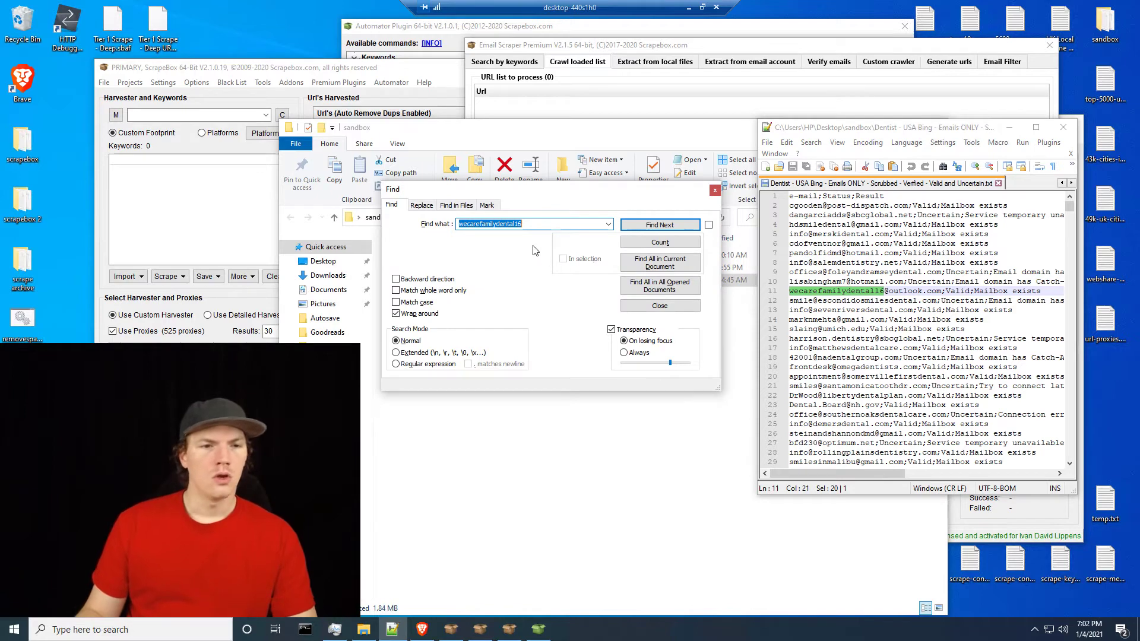
text(;valid)
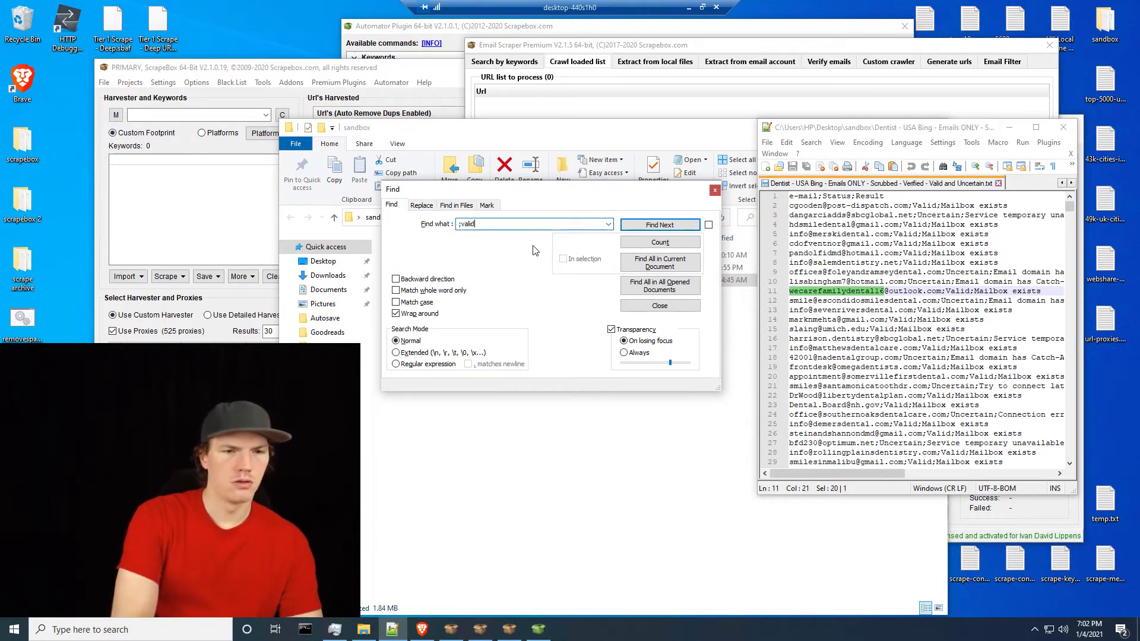
click(648, 243)
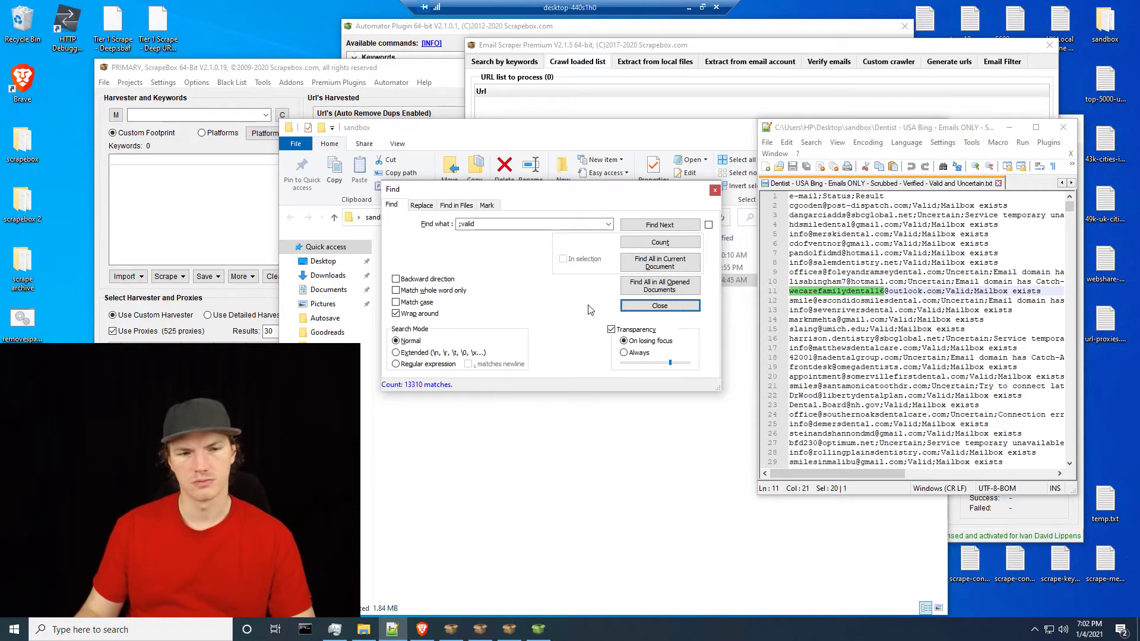
click(656, 308)
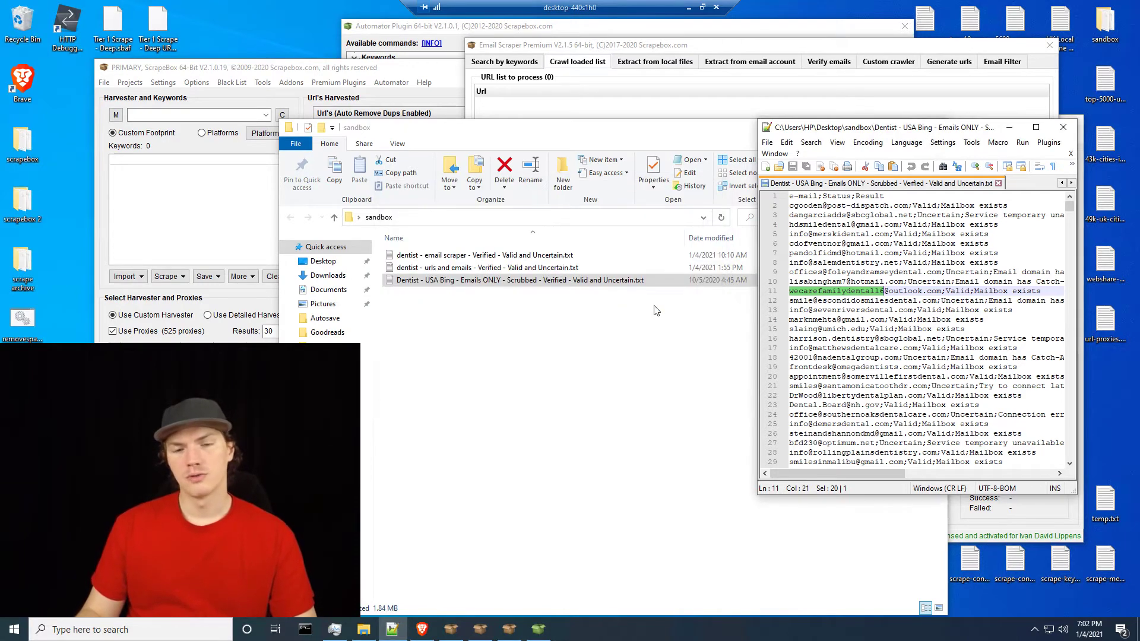
click(875, 310)
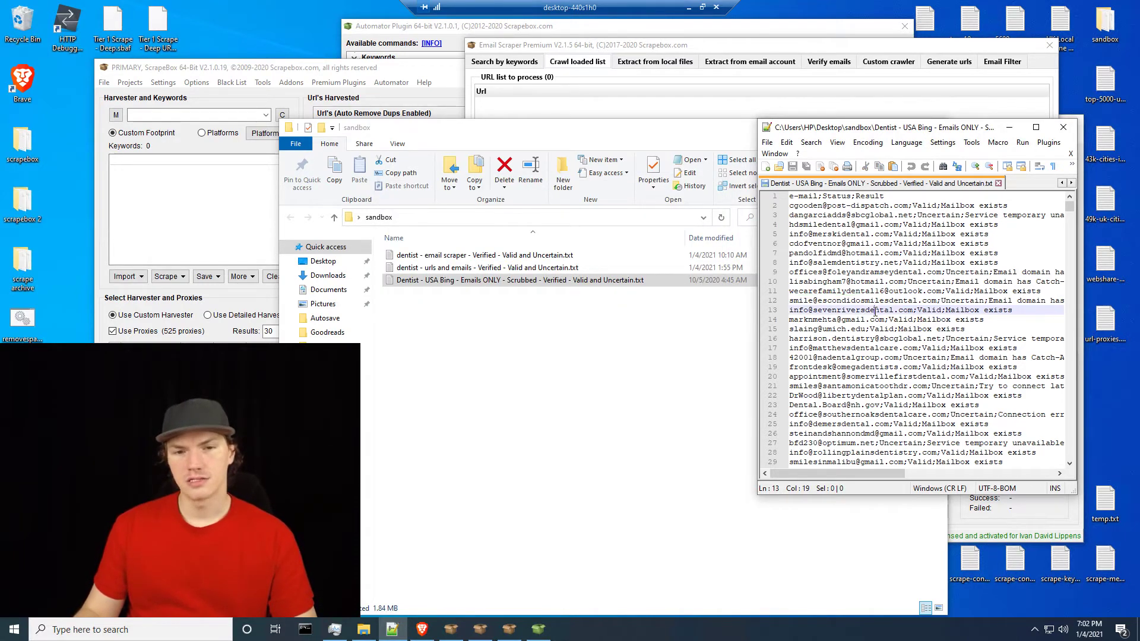
Compare the selection line totals of the "dentist - email scraper" and "dentist - urls and emails" documents, ending on the email scraper list.
click(1062, 184)
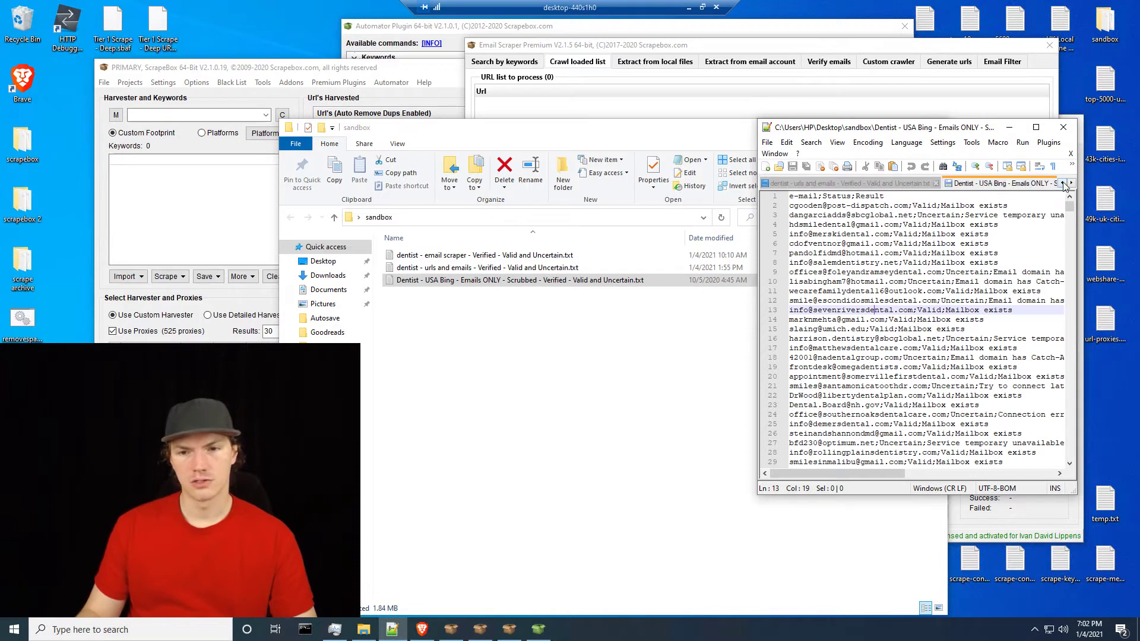
click(1062, 184)
click(833, 183)
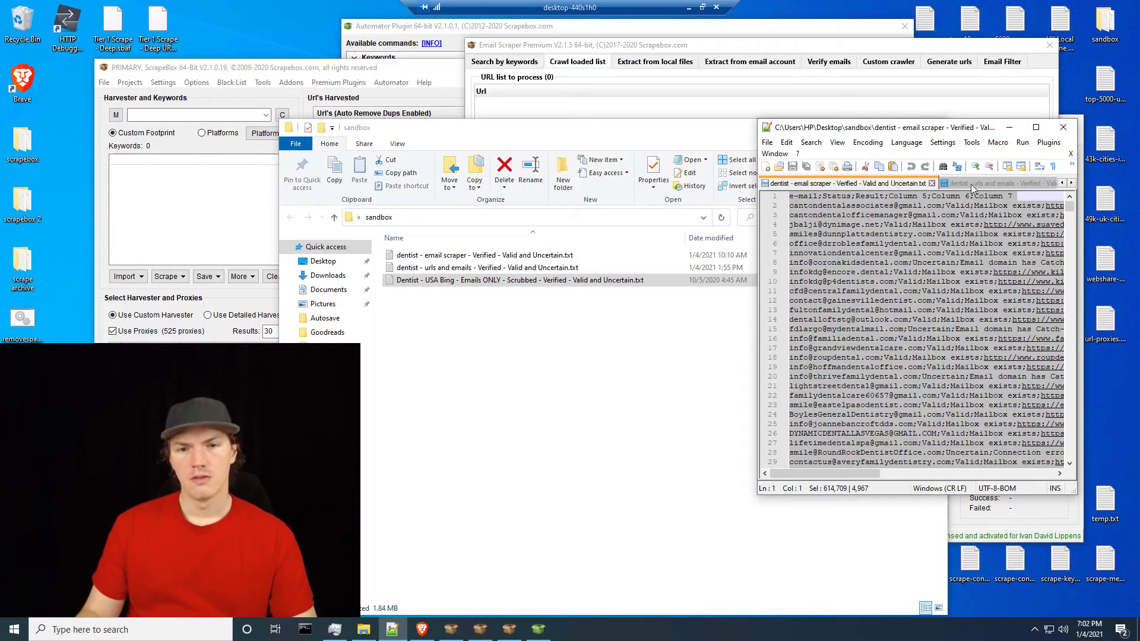
click(975, 183)
key(ctrl+a)
click(1062, 184)
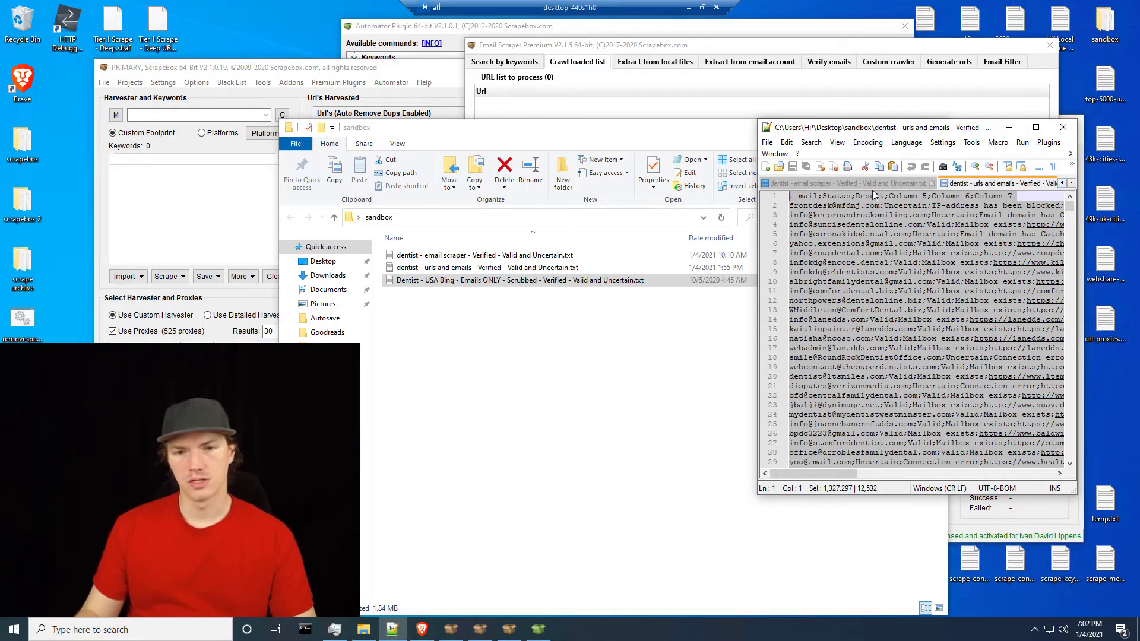
click(844, 184)
key(ctrl+a)
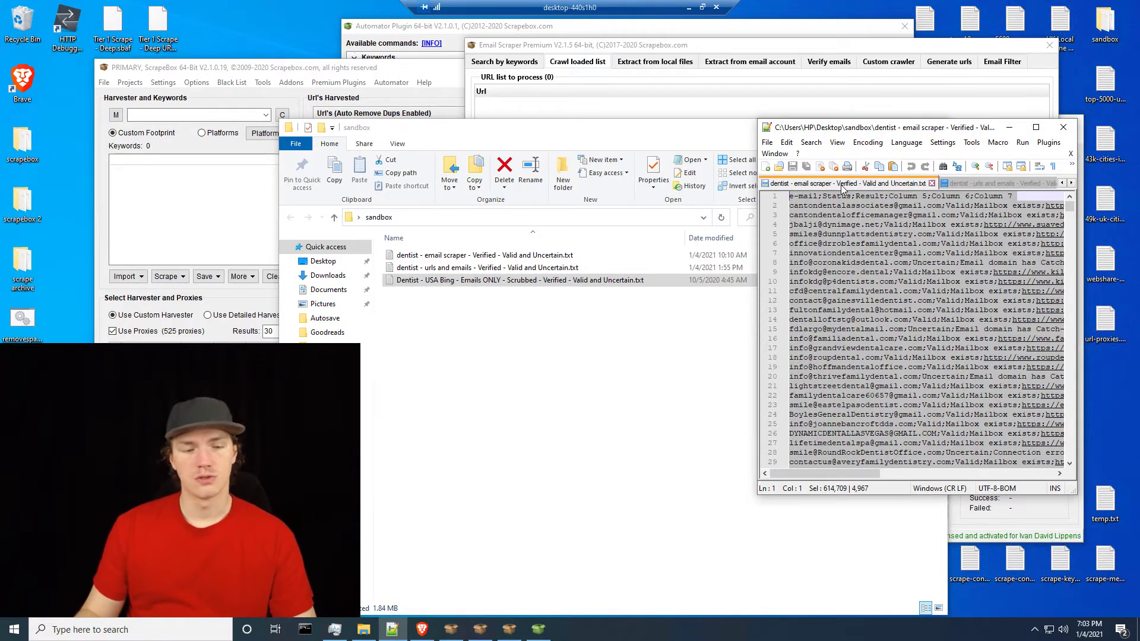
Count the occurrences of "dent" within the selected text of the "dentist - email scraper" document.
key(ctrl+f)
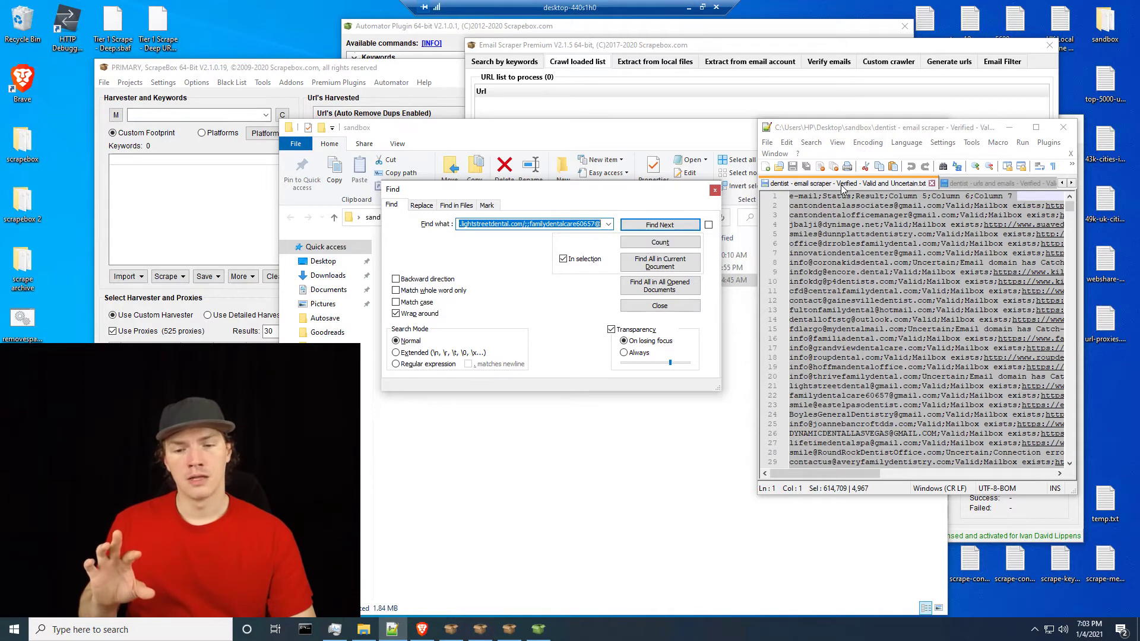
text(de)
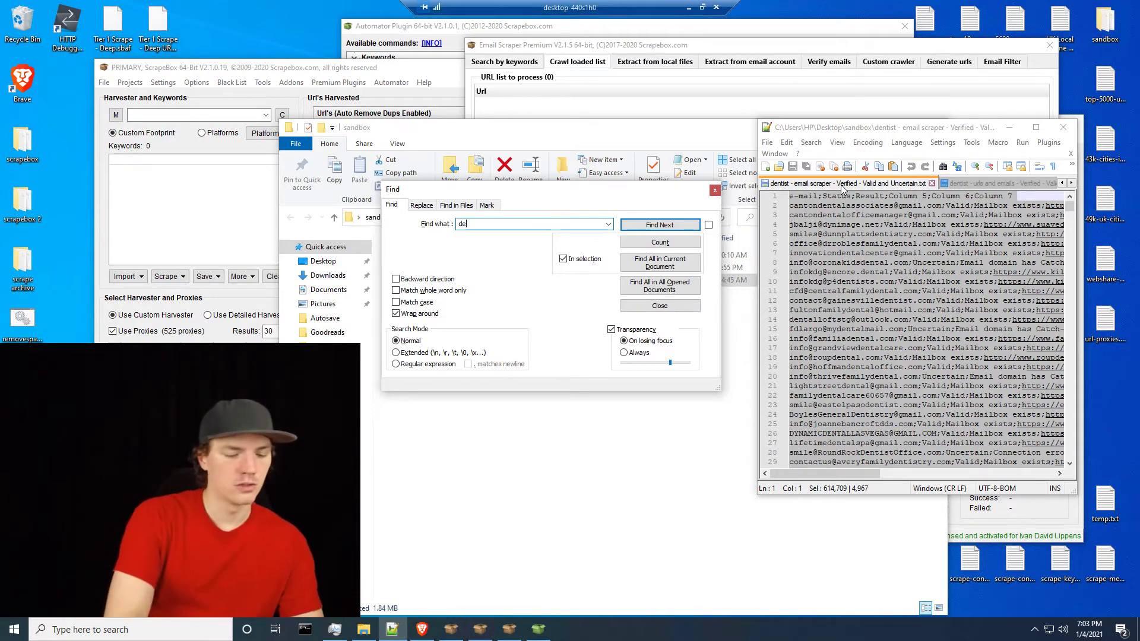
text(nt)
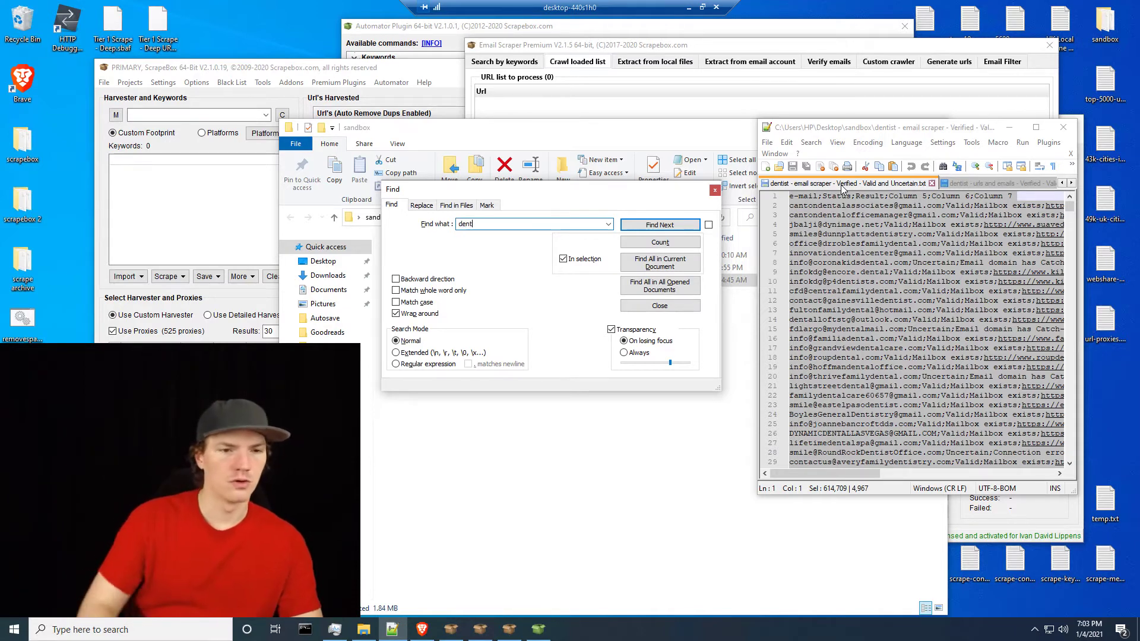
click(645, 245)
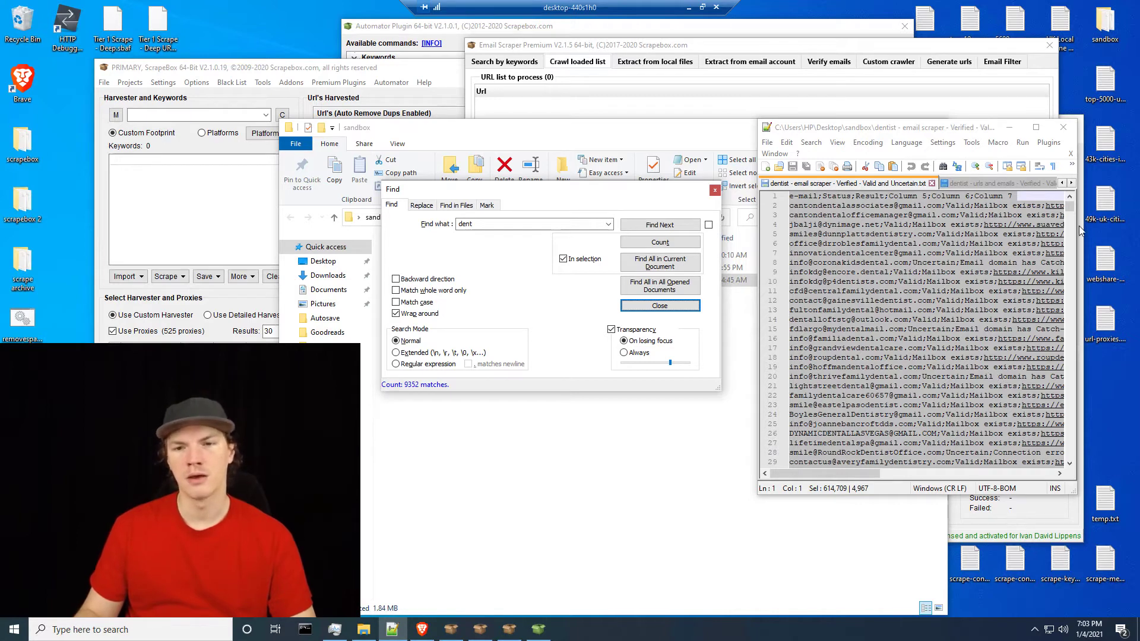
Switch to the "dentist - urls and emails" document and count "dent" within its selected text.
click(965, 185)
click(486, 224)
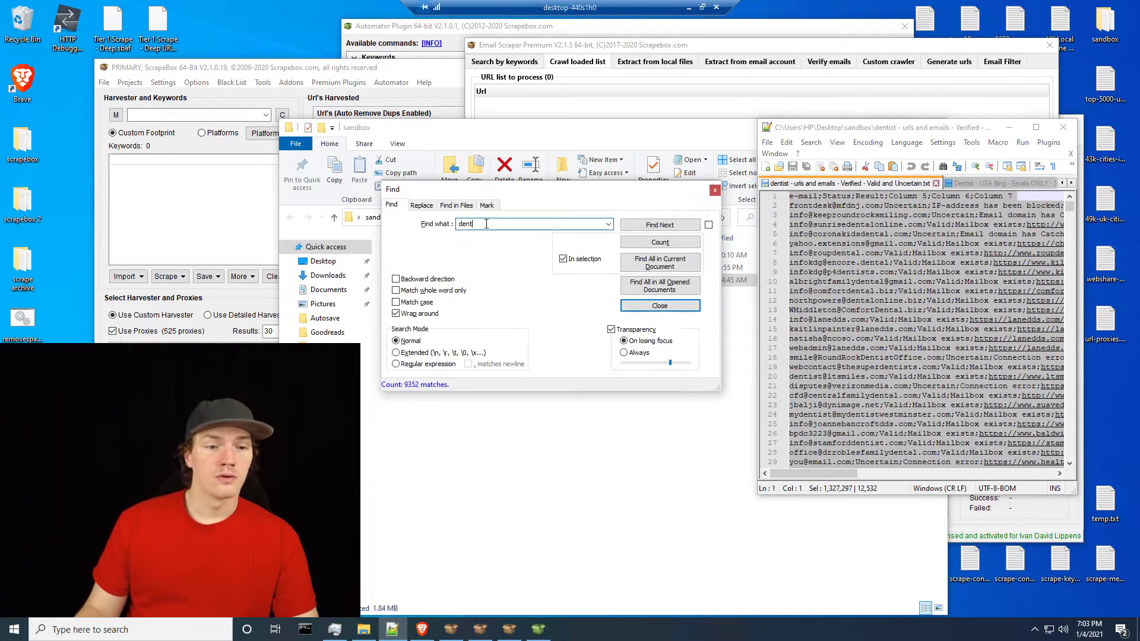
click(653, 244)
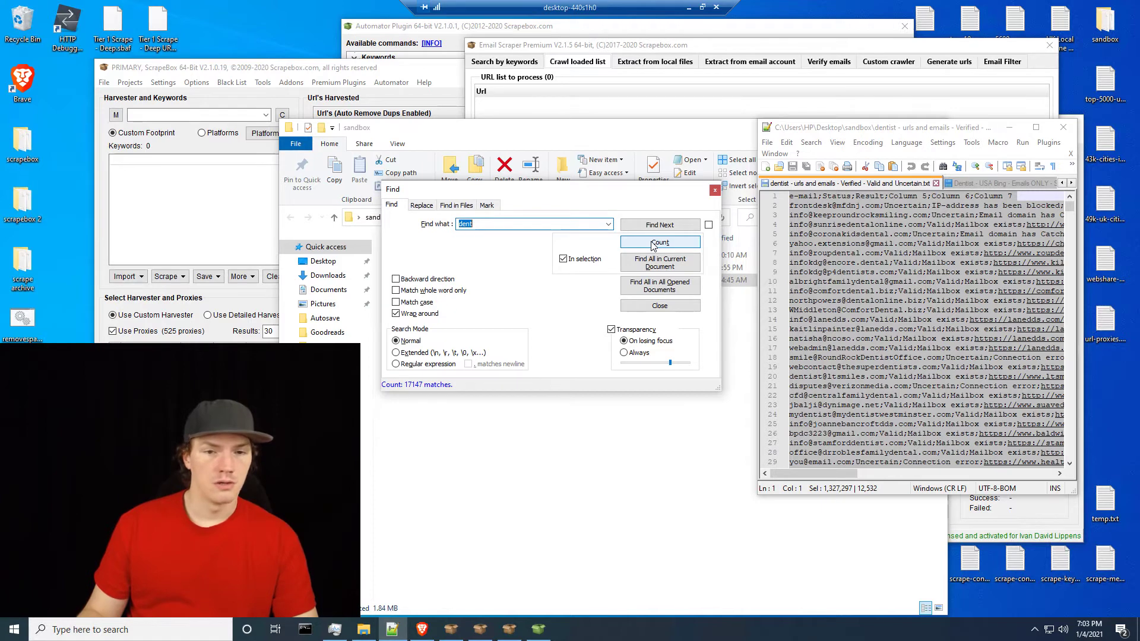
Count "dent" in the "Dentist - USA Bing - Emails ONLY" document and close the Find window.
click(969, 188)
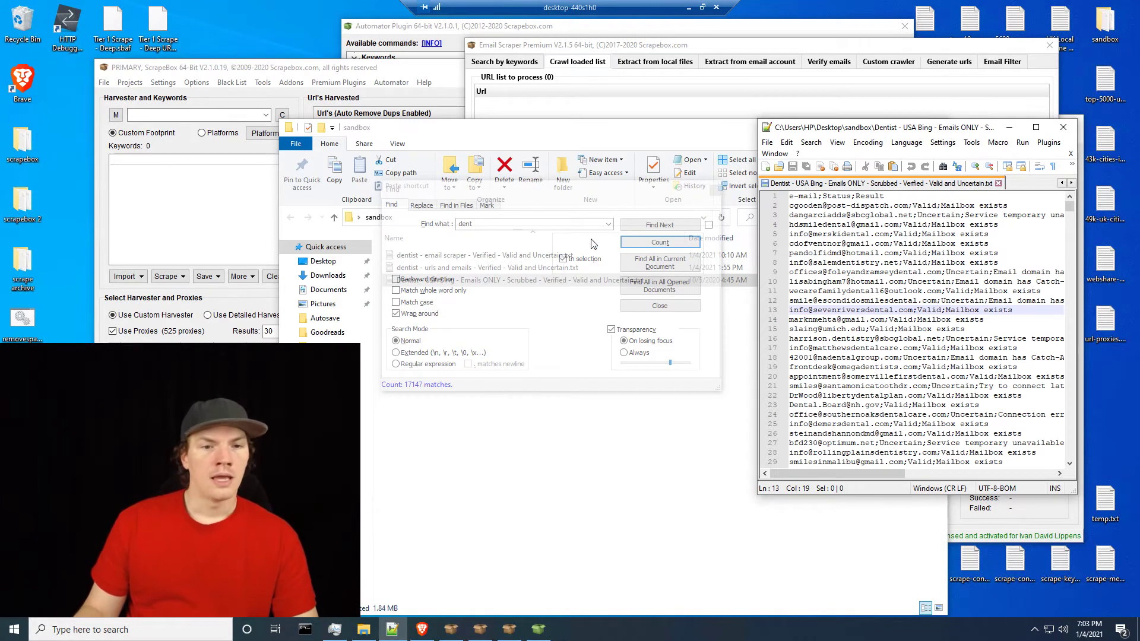
click(638, 244)
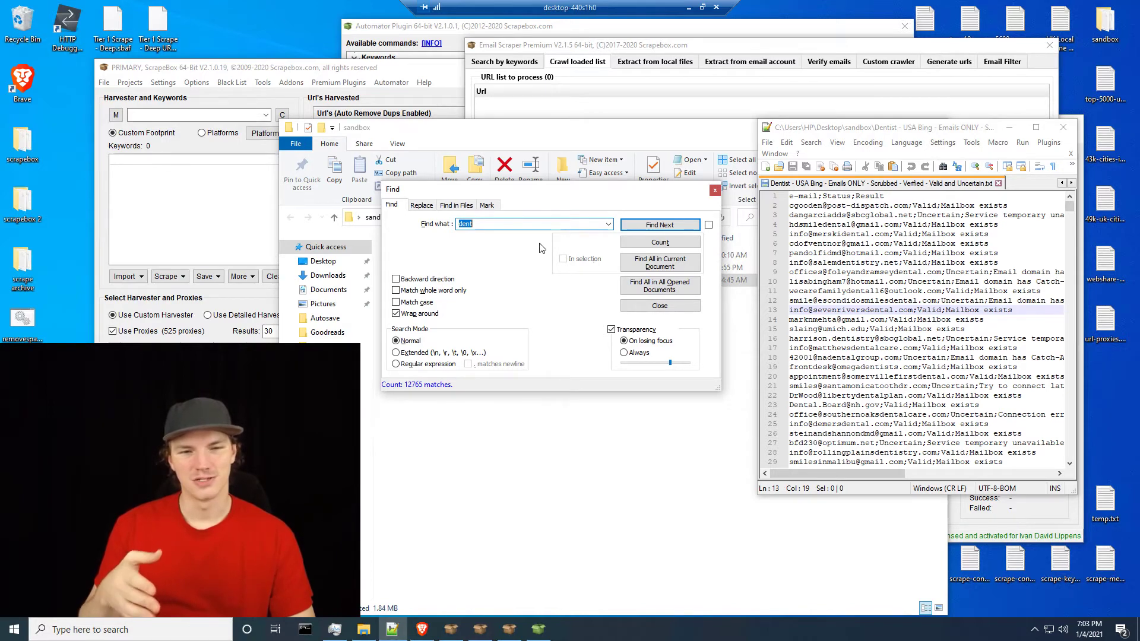
click(660, 305)
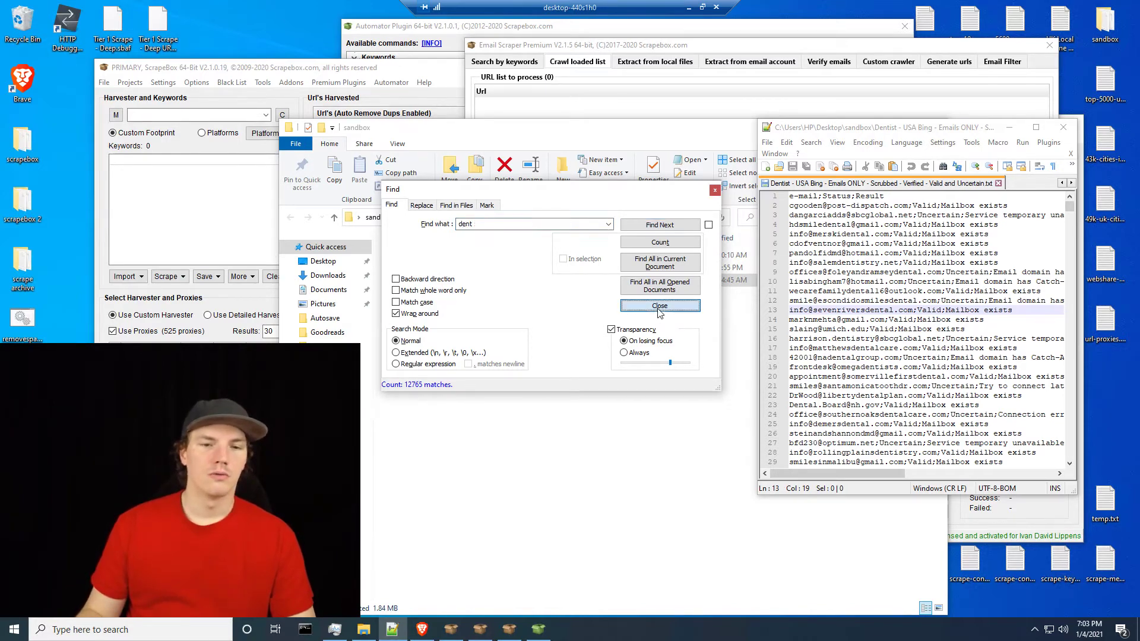
Go back to the "dentist - urls and emails" document, and review the email grabbing commands available in the primary ScrapeBox window.
click(1061, 184)
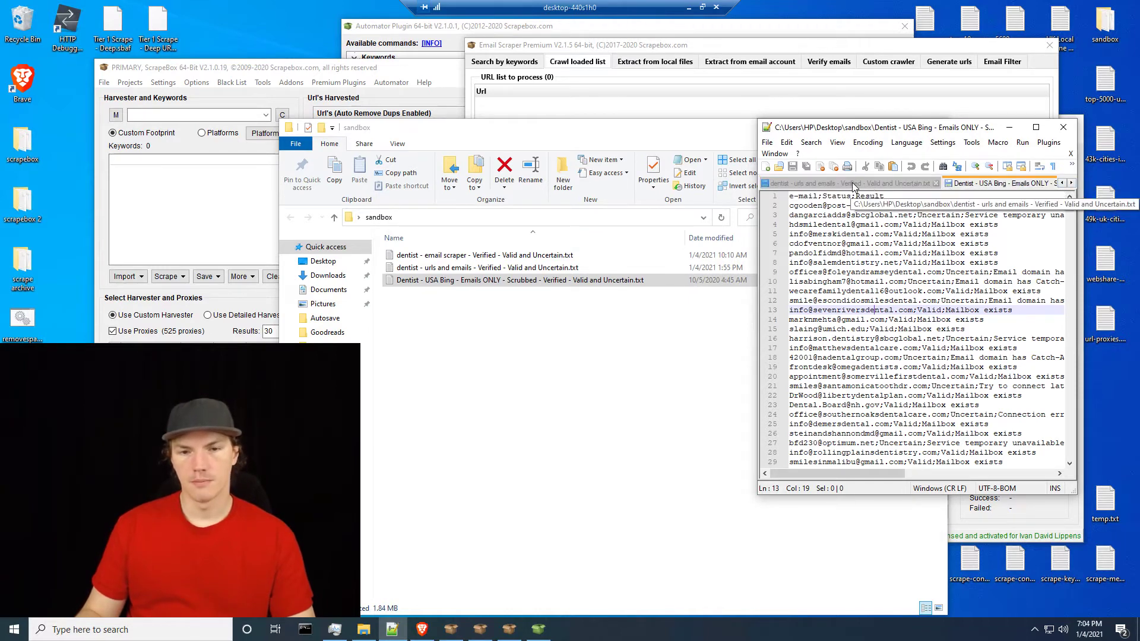
click(872, 186)
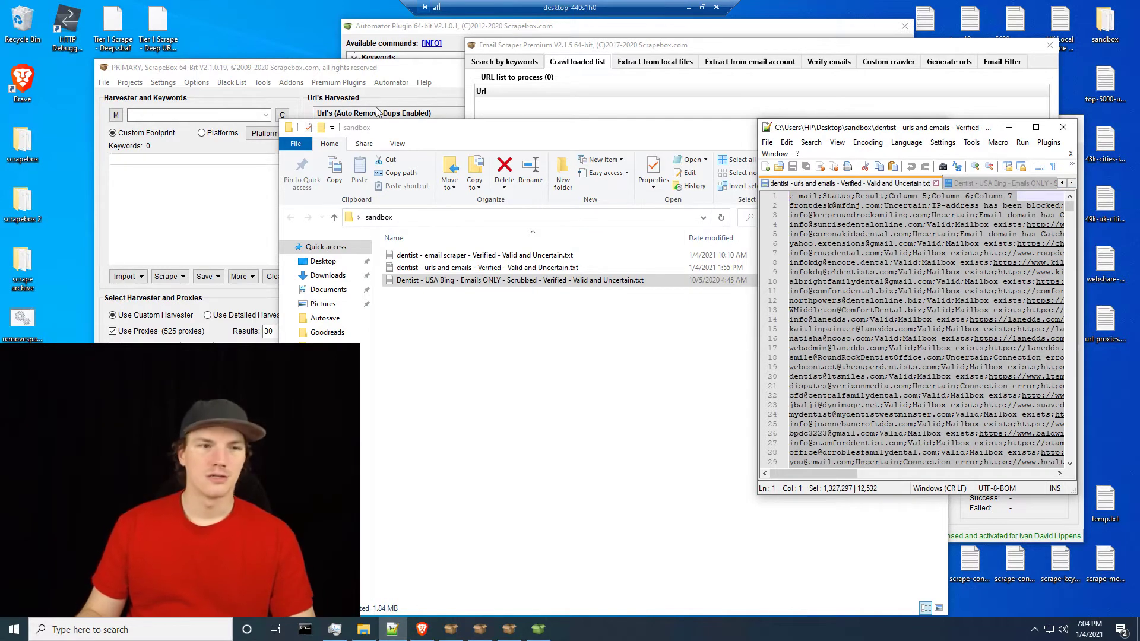
click(158, 24)
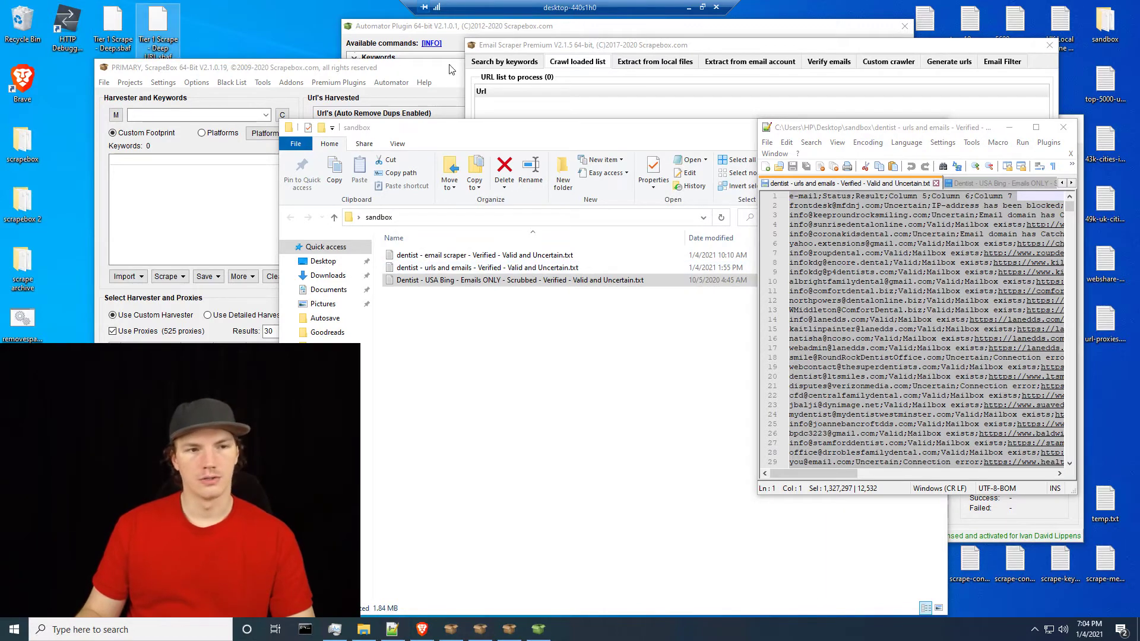
click(399, 68)
click(601, 179)
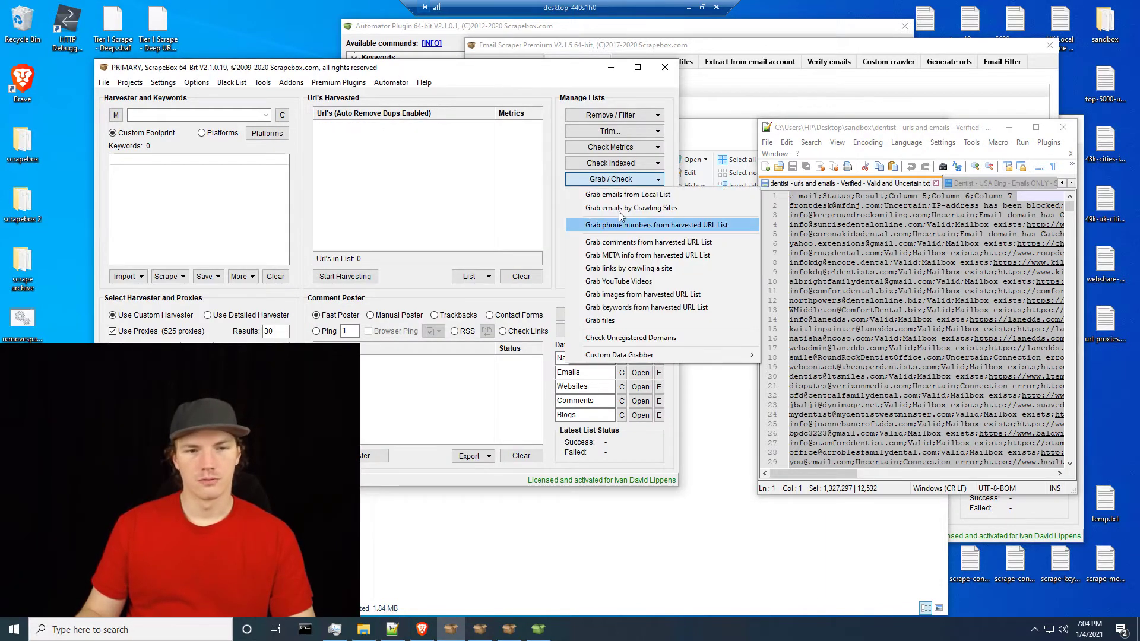
click(549, 176)
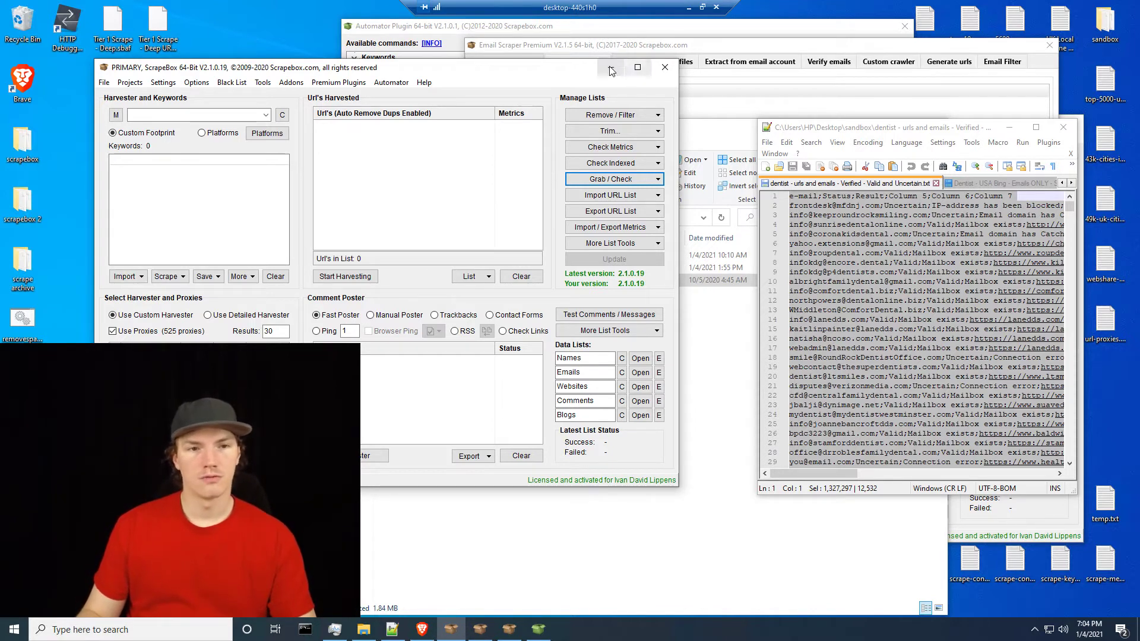
Close the three dentist email lists in Notepad++ and minimize the editor.
click(958, 185)
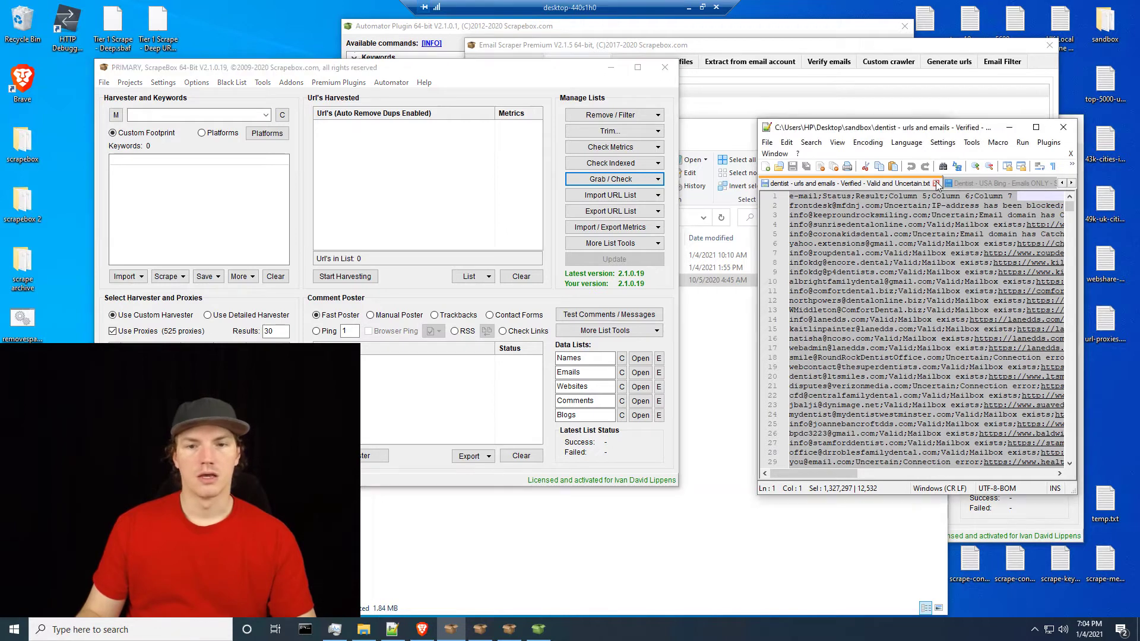
click(1000, 184)
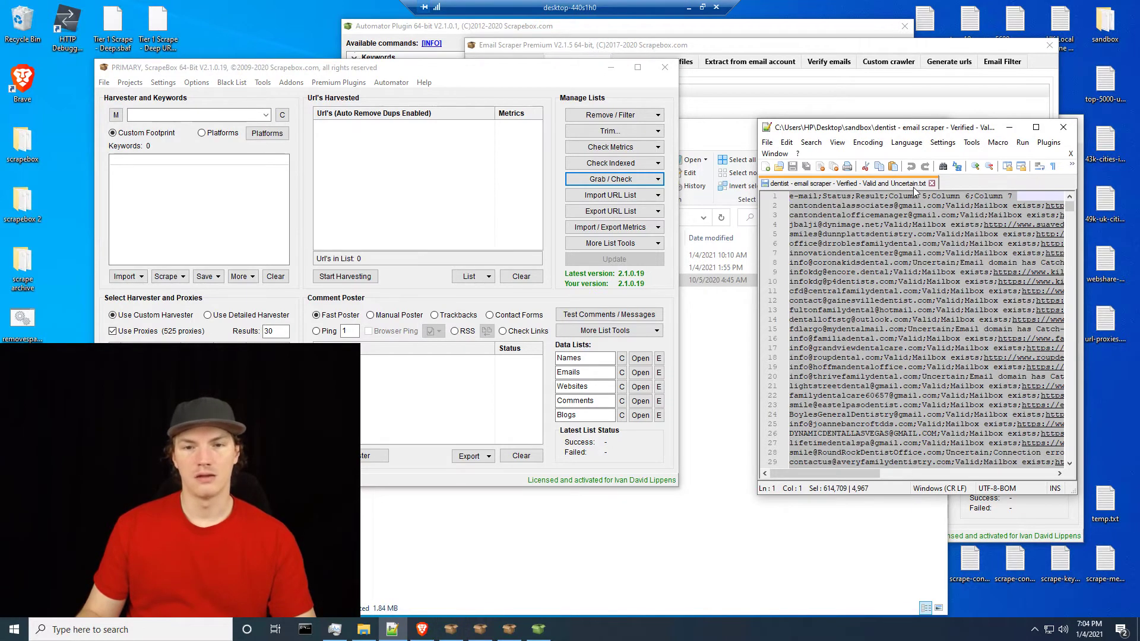
click(933, 184)
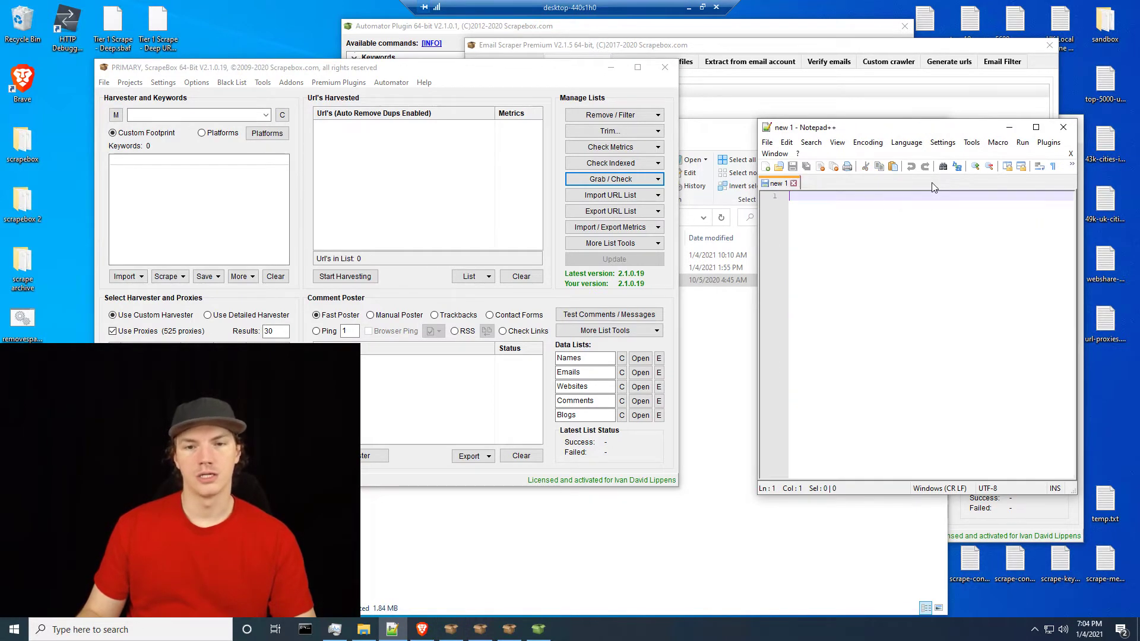
click(1009, 127)
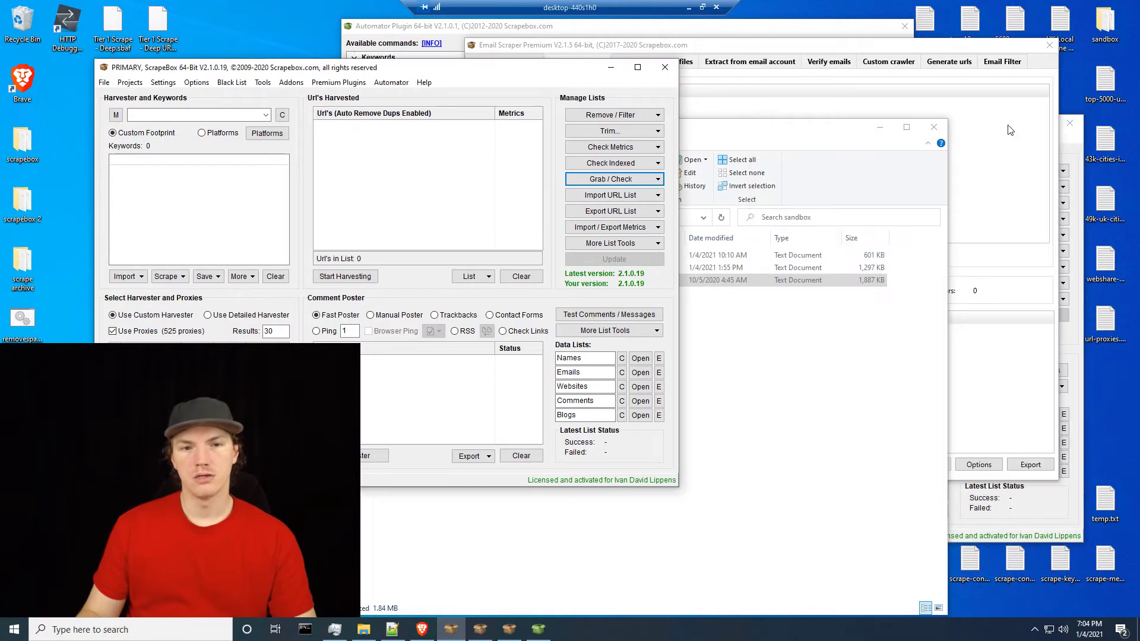
Minimize the primary ScrapeBox window and the sandbox folder window, clearing the file selection in the folder.
click(612, 71)
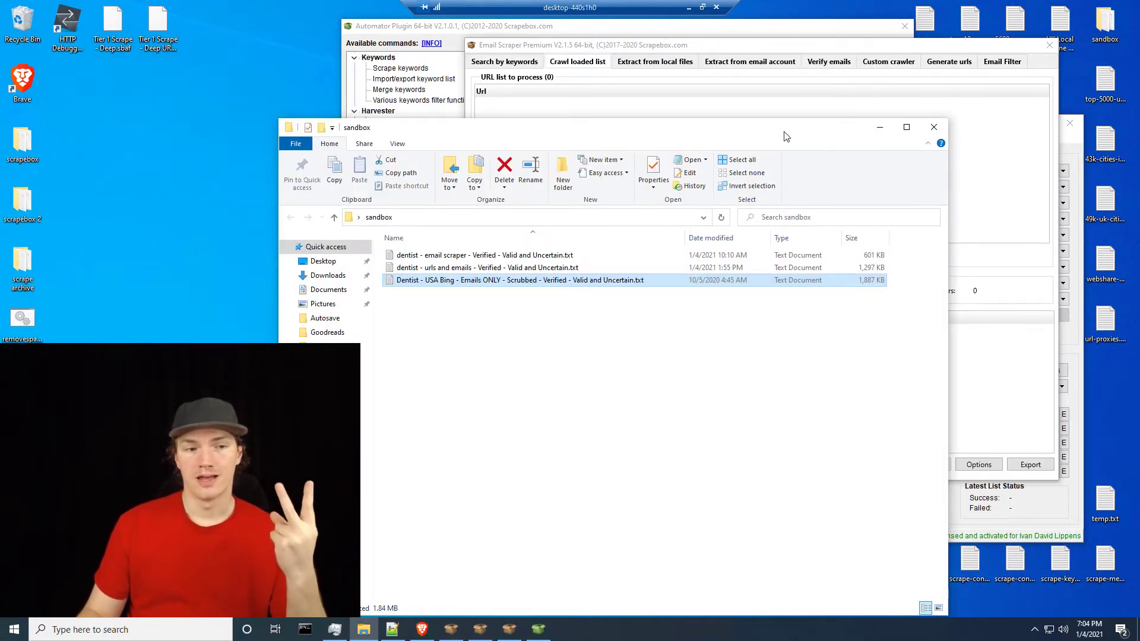
click(804, 316)
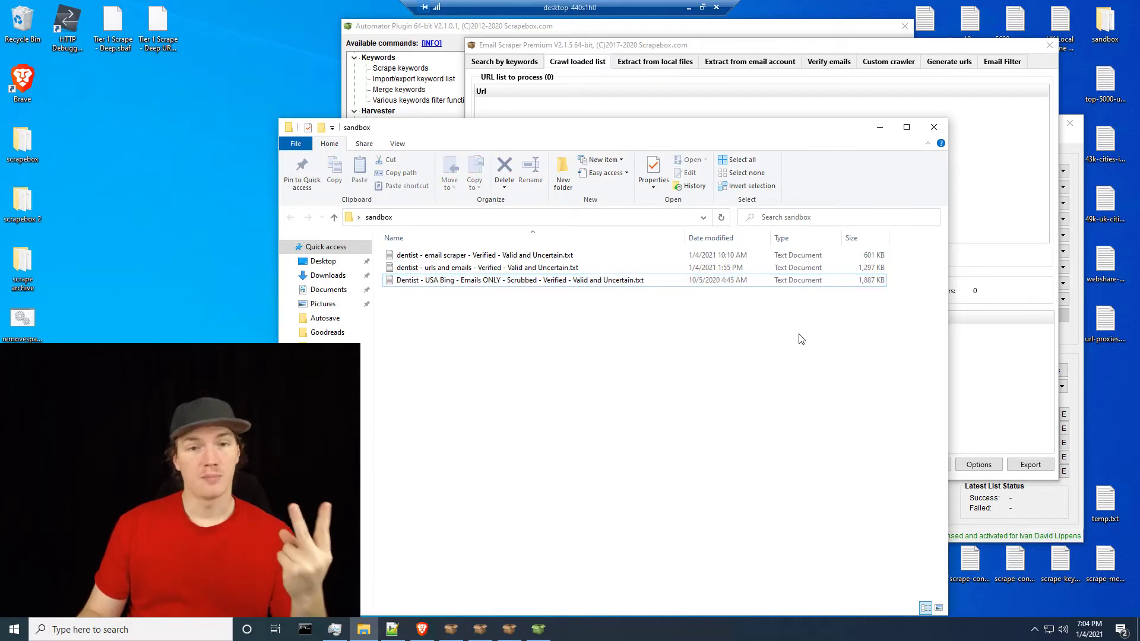
click(880, 127)
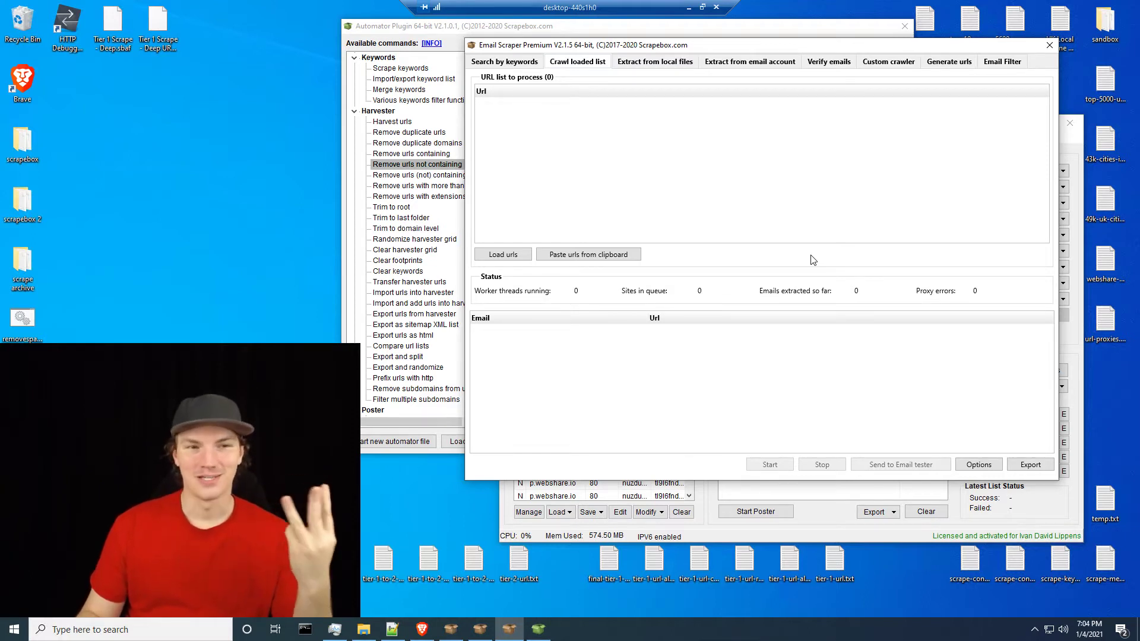
Restore the primary ScrapeBox window and review its Grab / Check commands, Automator options and installed premium plugins.
click(122, 30)
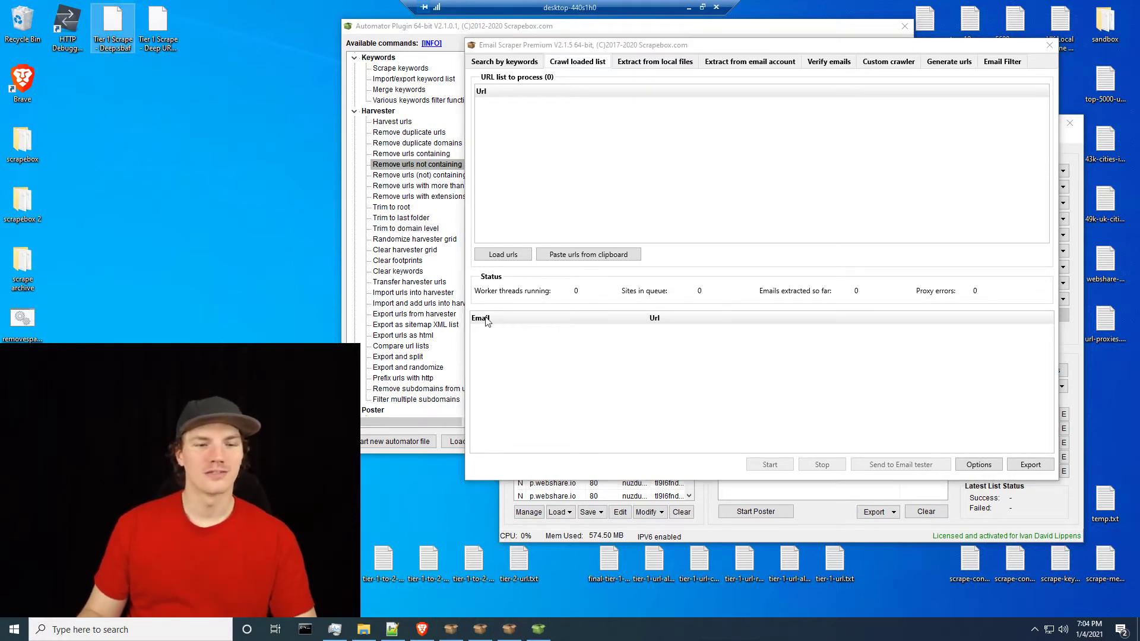
click(451, 629)
click(599, 179)
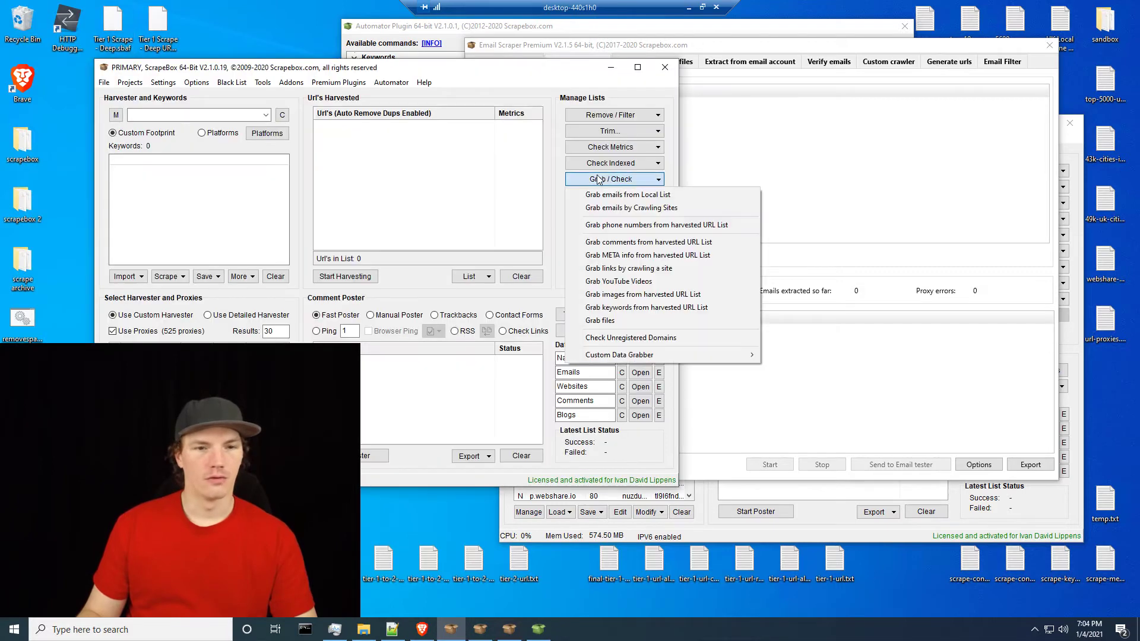
click(552, 193)
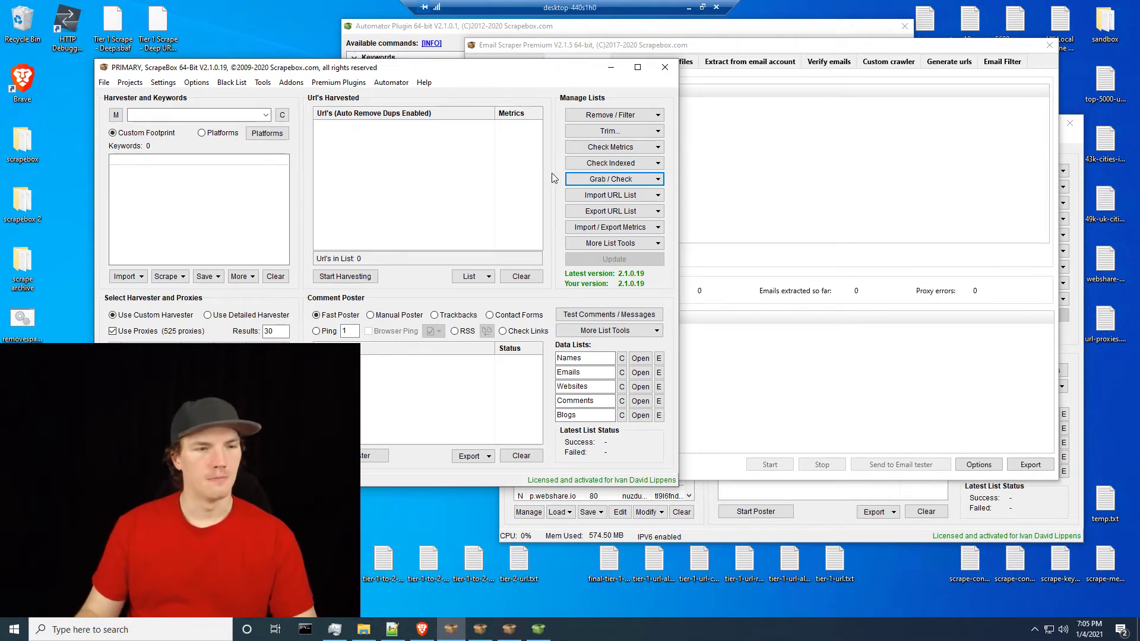
click(395, 83)
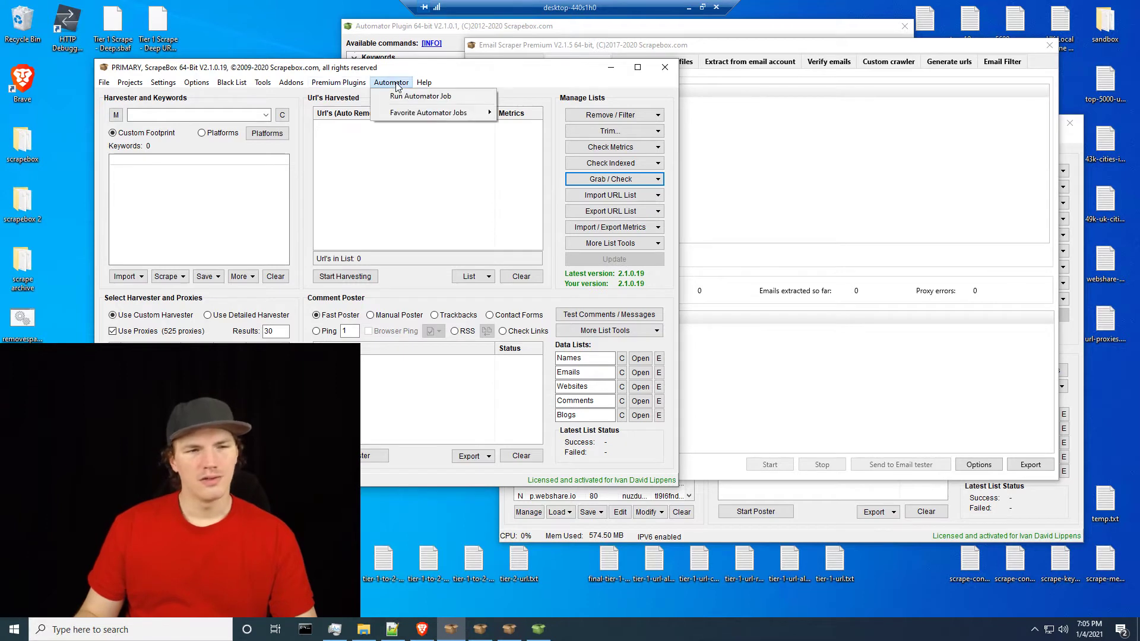
mouse_move(348, 86)
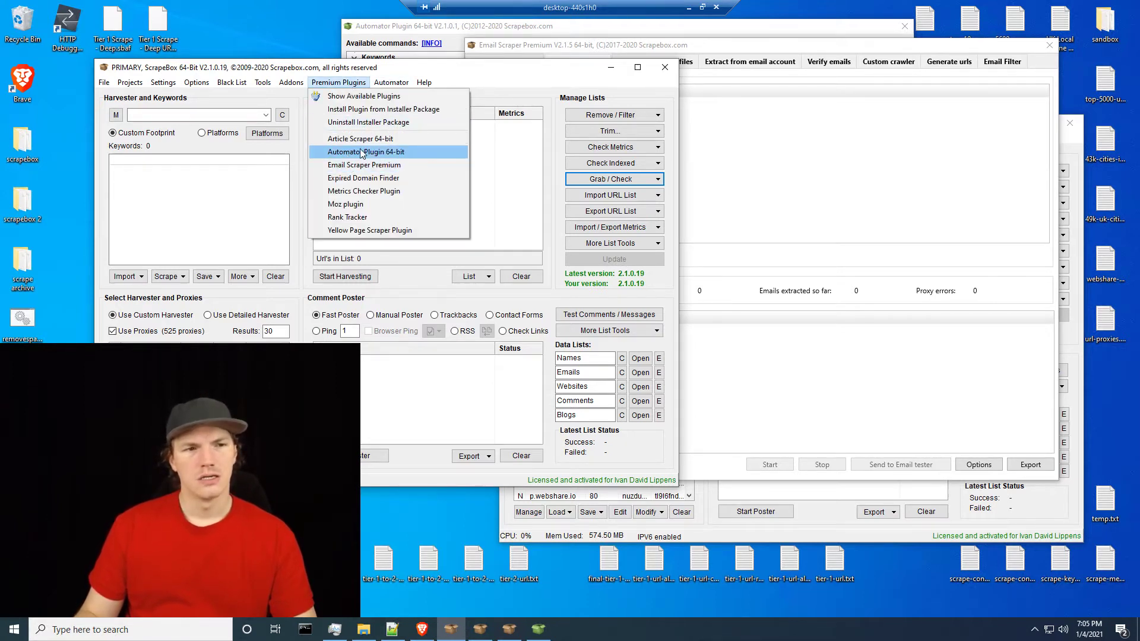
click(344, 83)
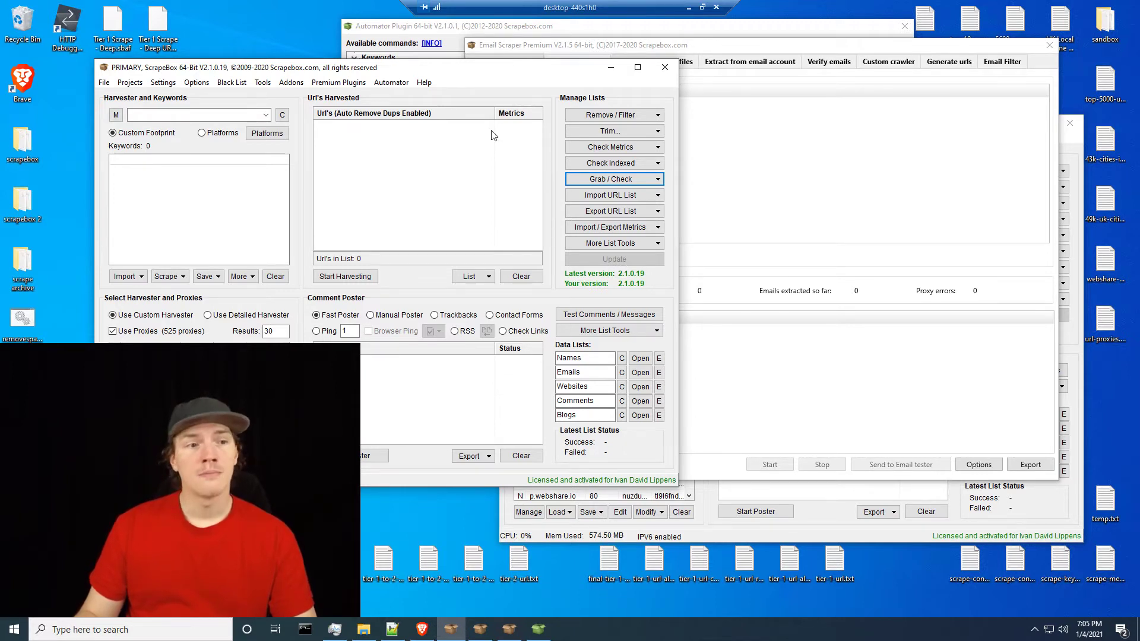
click(394, 83)
click(392, 82)
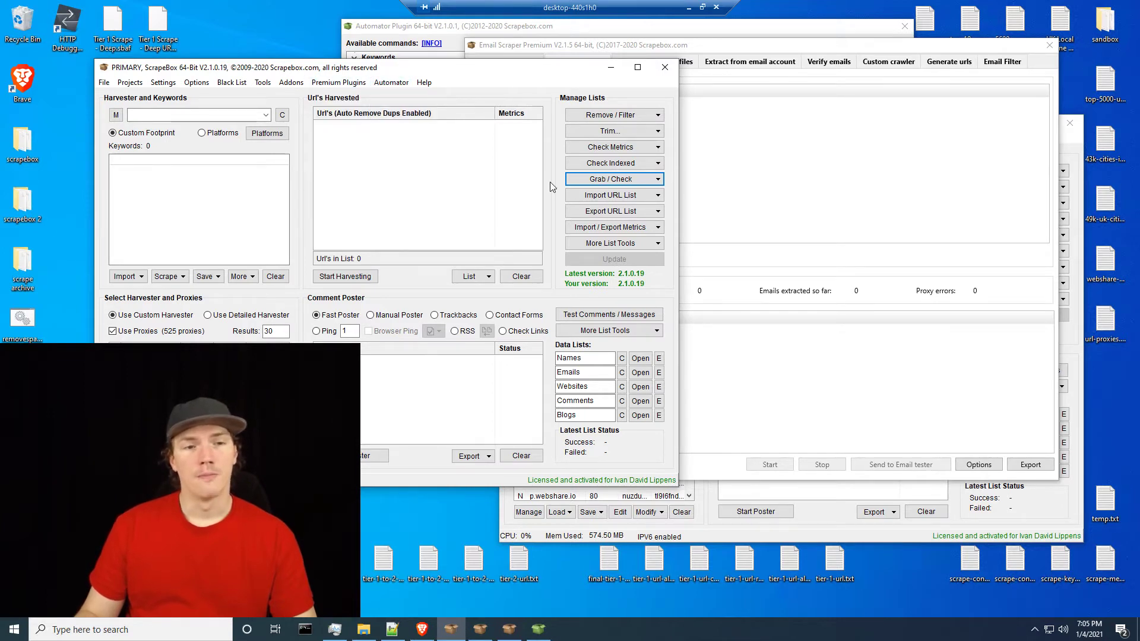
click(597, 179)
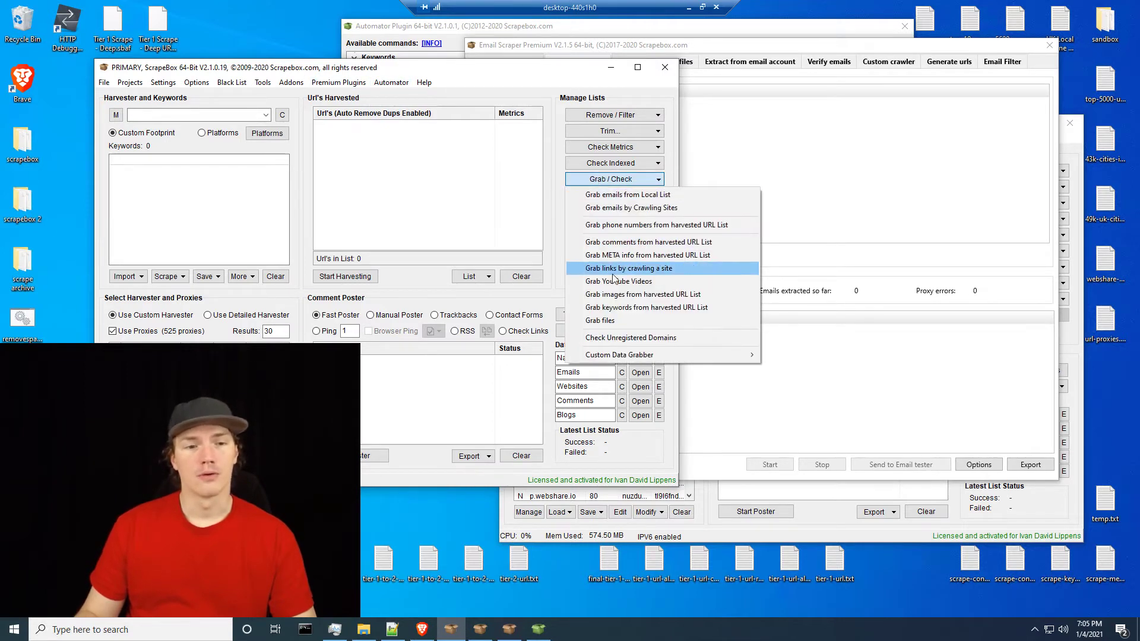
click(544, 166)
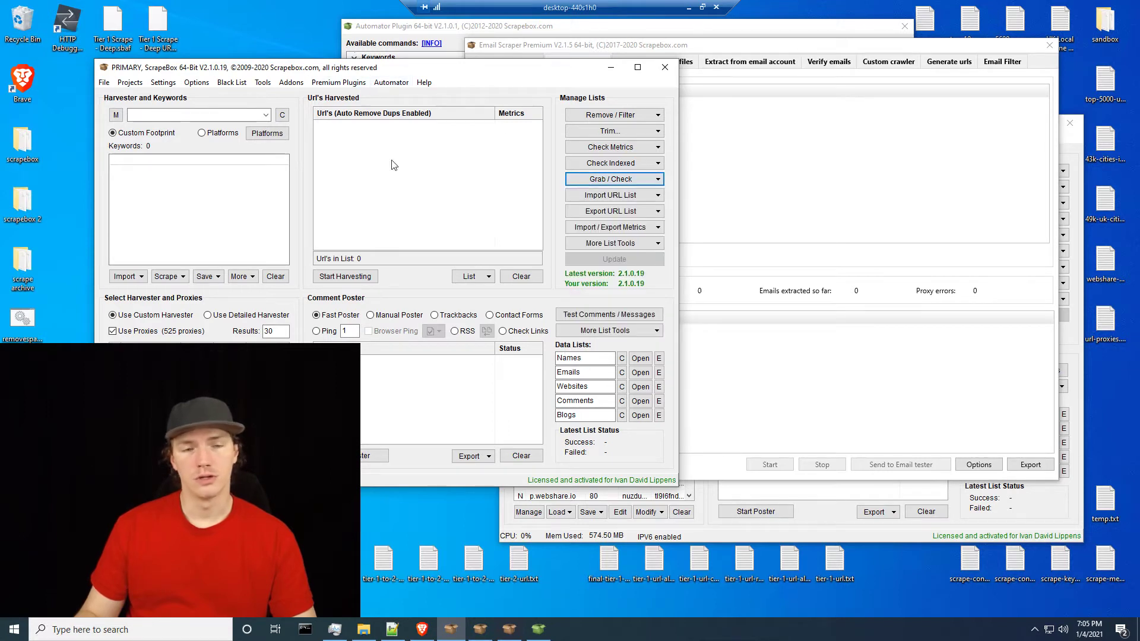
Show the Email Scraper's Search by keywords mode and compare it with the primary ScrapeBox window and the Automator's command sequence.
click(802, 163)
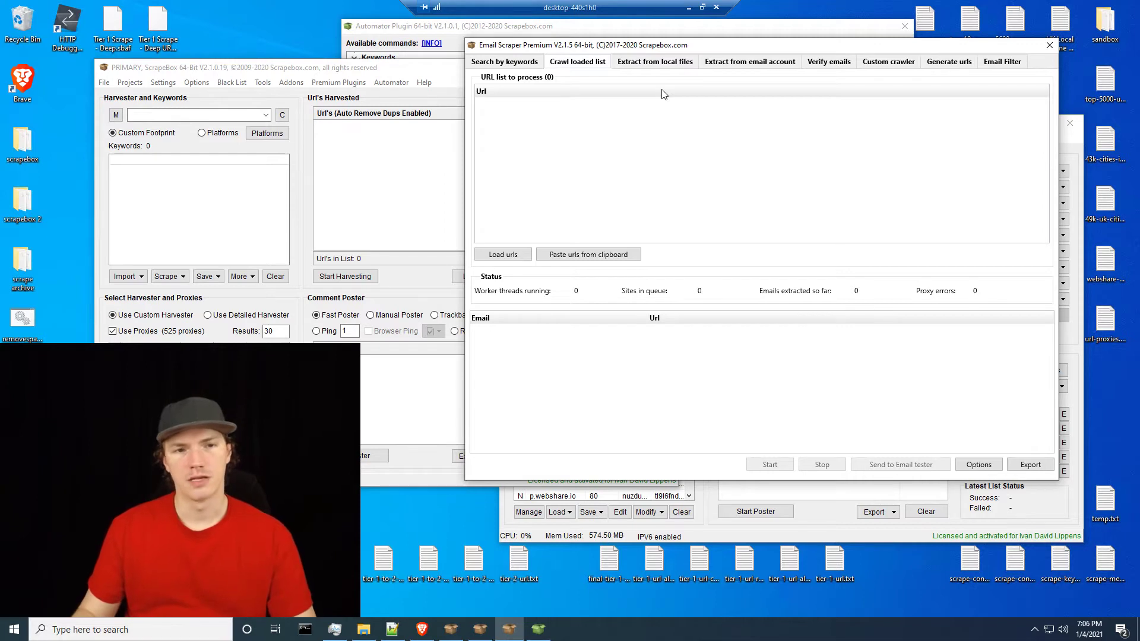
click(510, 62)
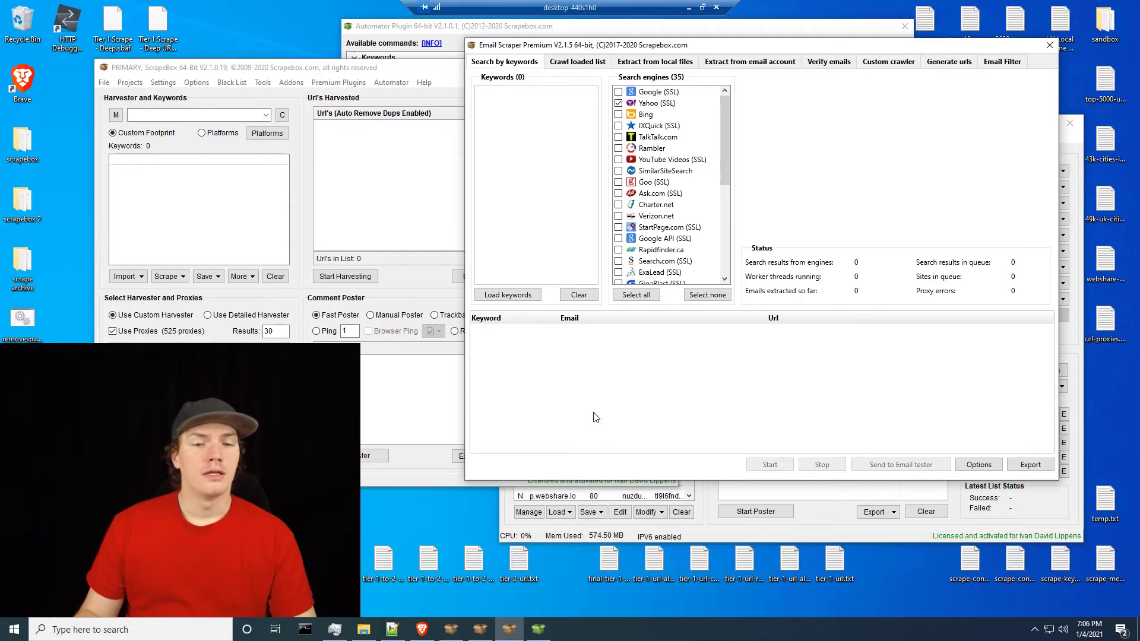
click(342, 70)
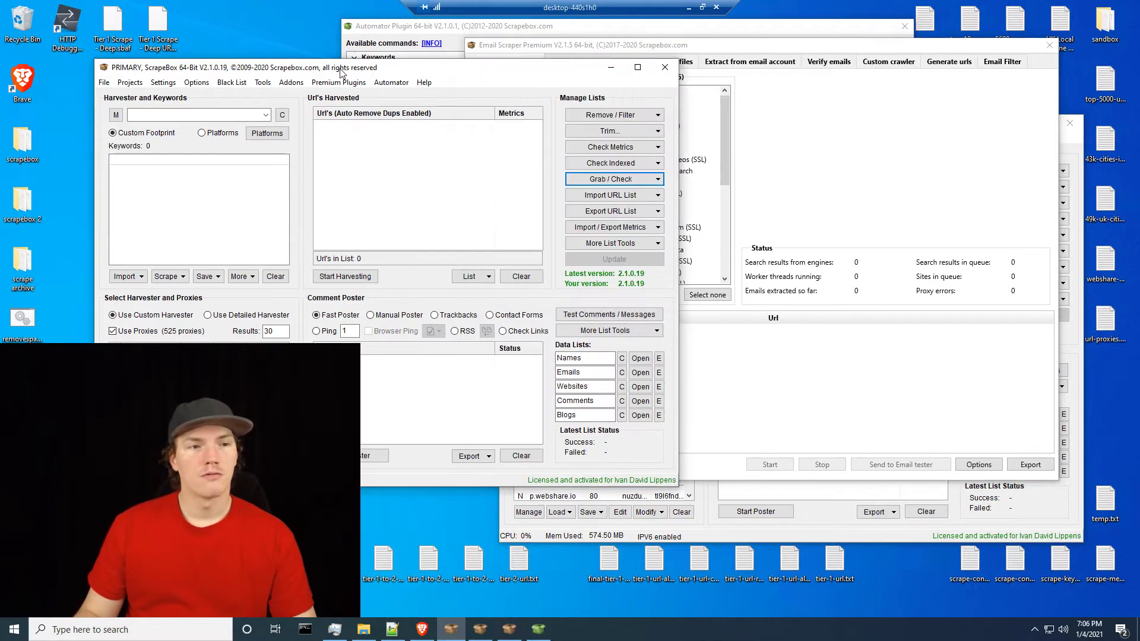
click(539, 629)
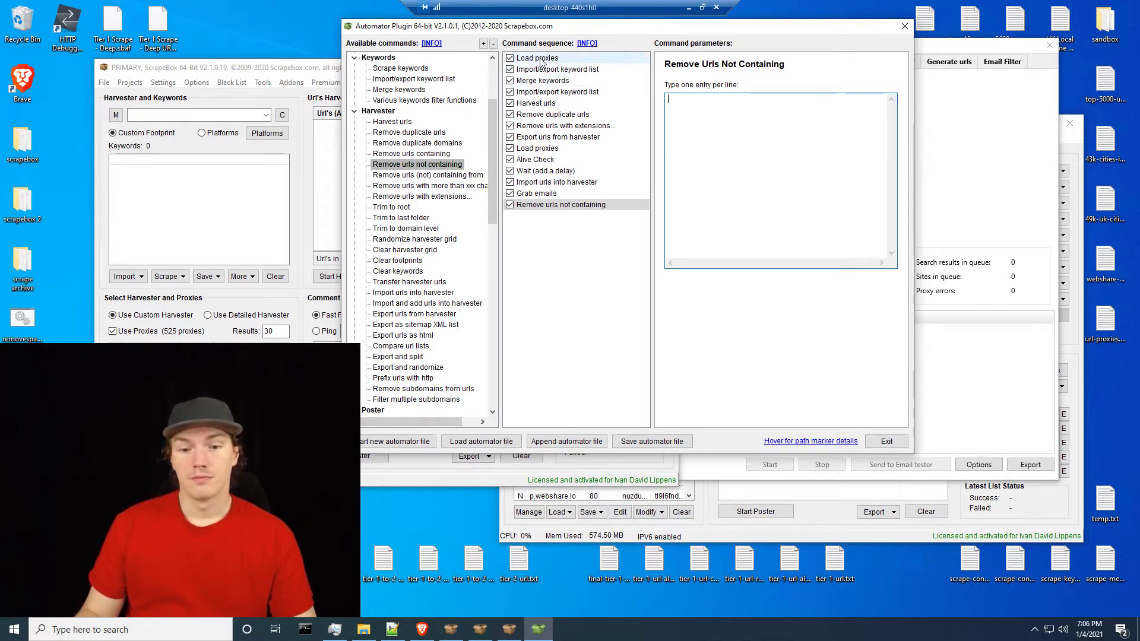
click(984, 360)
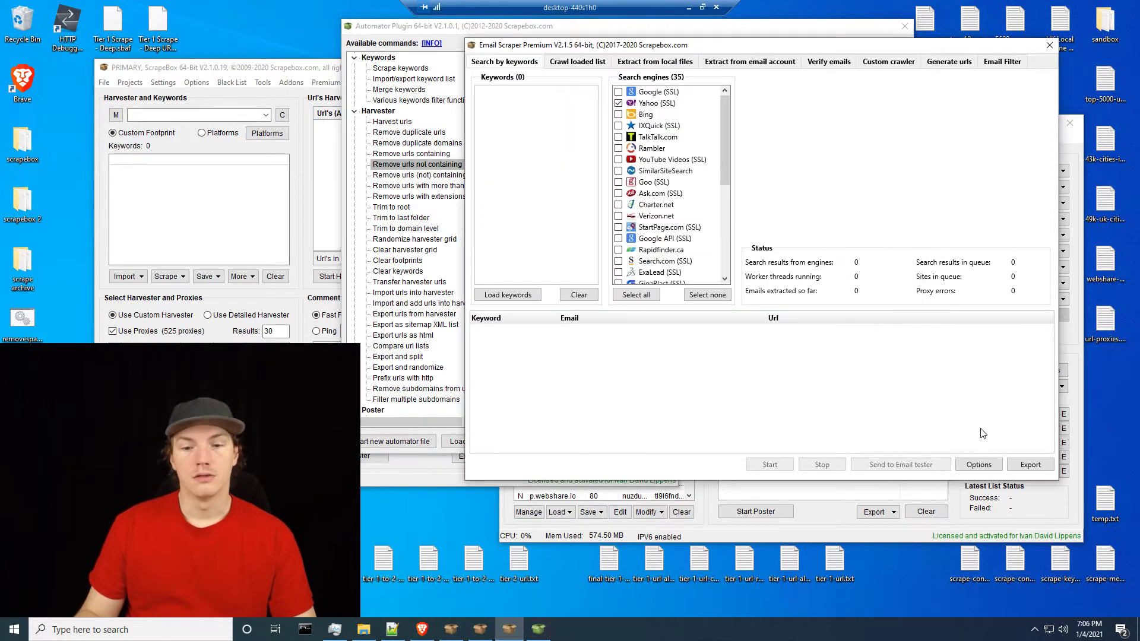
Open the Email Scraper's Search by keywords options and examine the total number of search results to process.
click(979, 463)
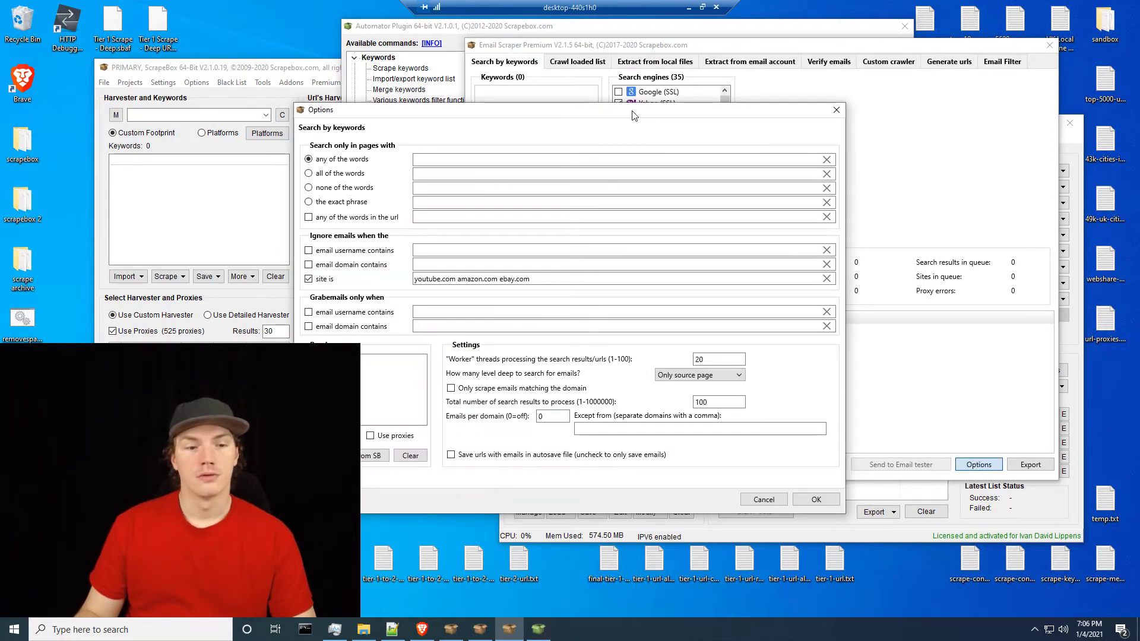
drag(556, 111, 661, 88)
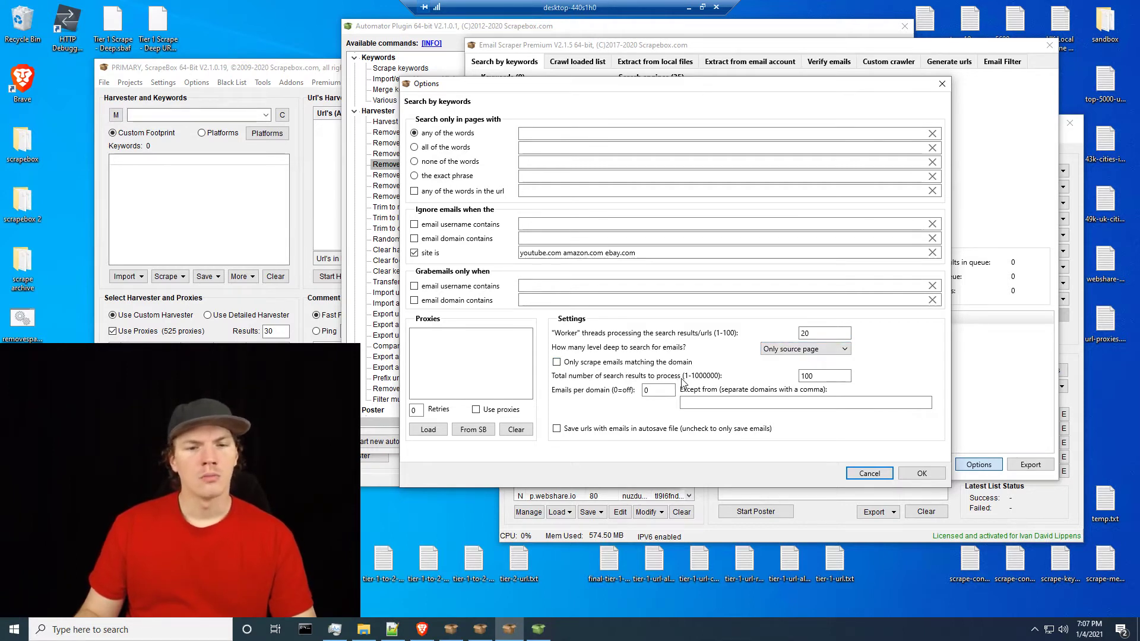
double_click(808, 376)
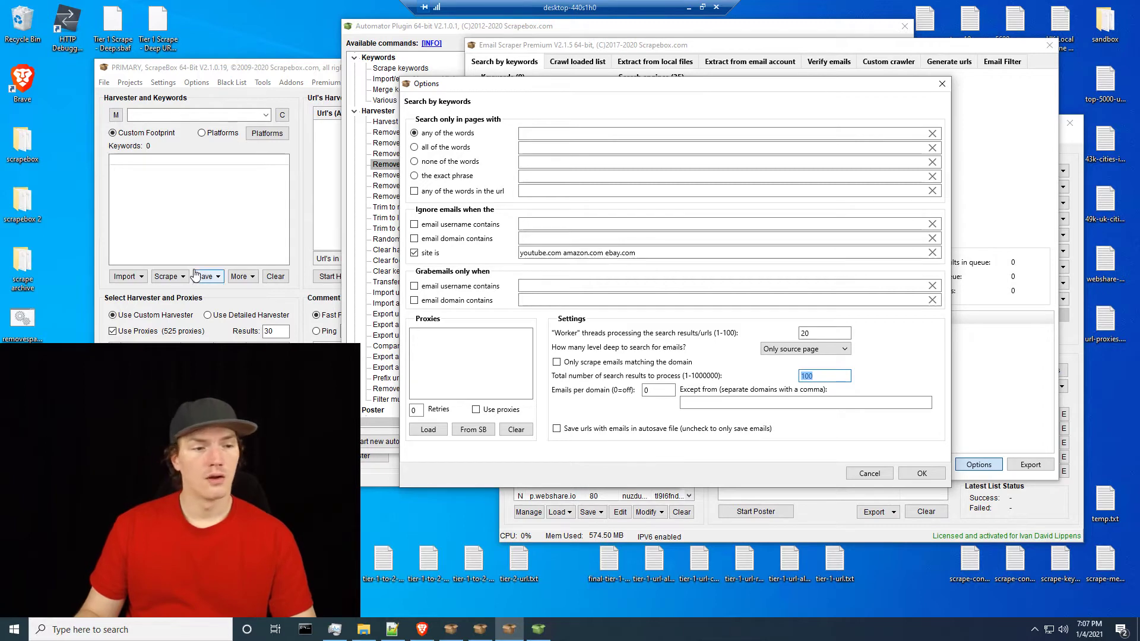
Inspect the Yahoo engine's page increment in the primary ScrapeBox window's Harvester Engine Configuration, and close the configuration.
click(269, 325)
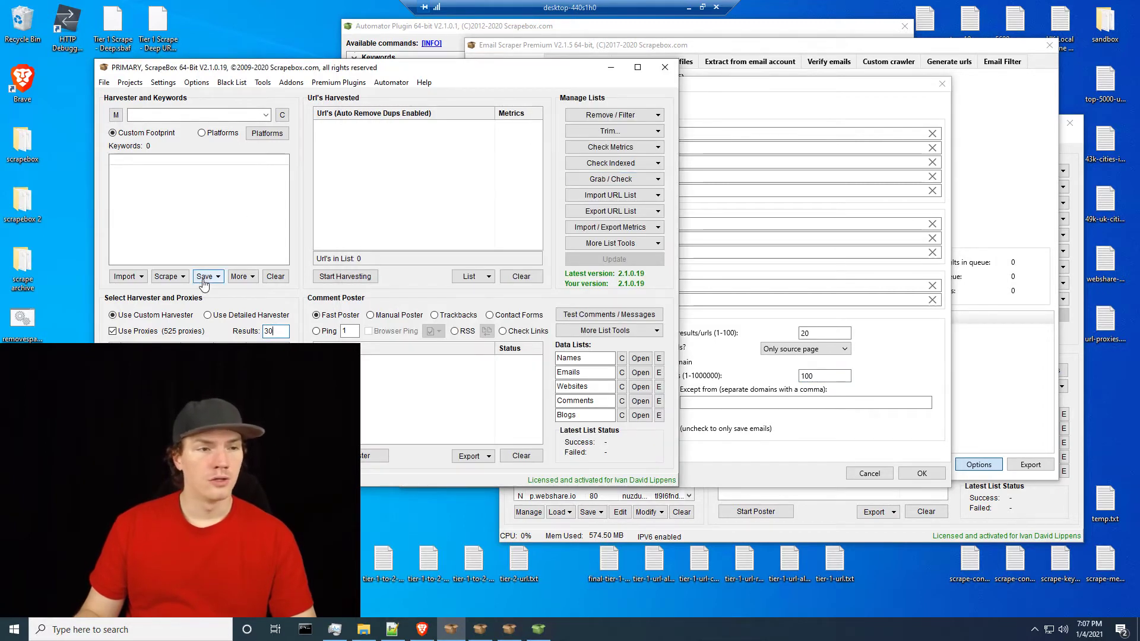
click(195, 83)
mouse_move(162, 84)
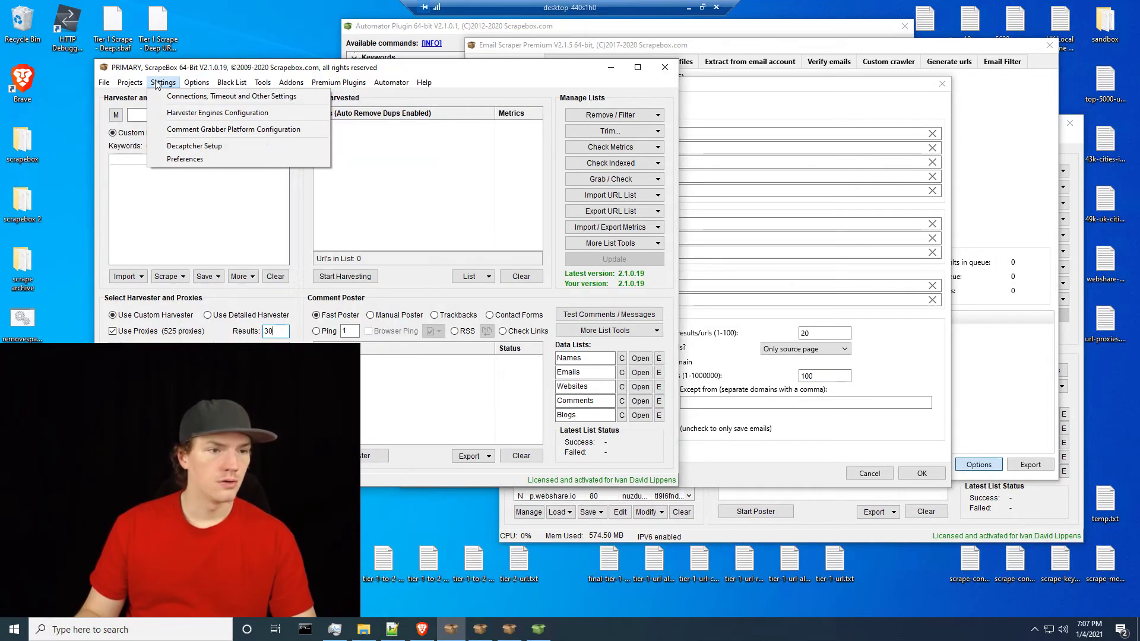
click(190, 114)
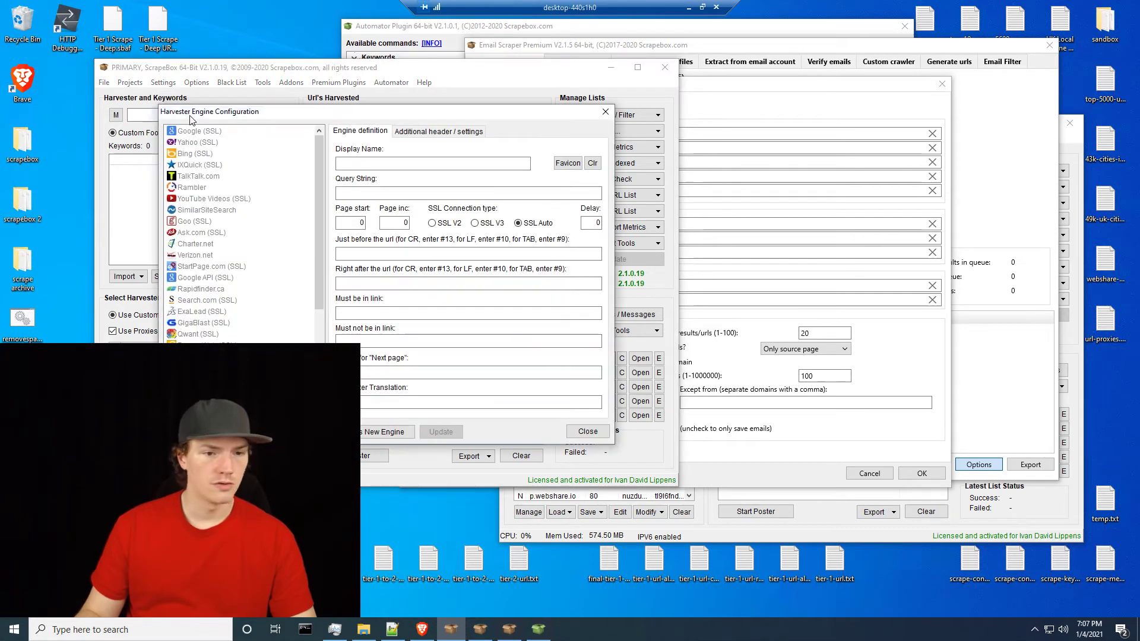
click(202, 143)
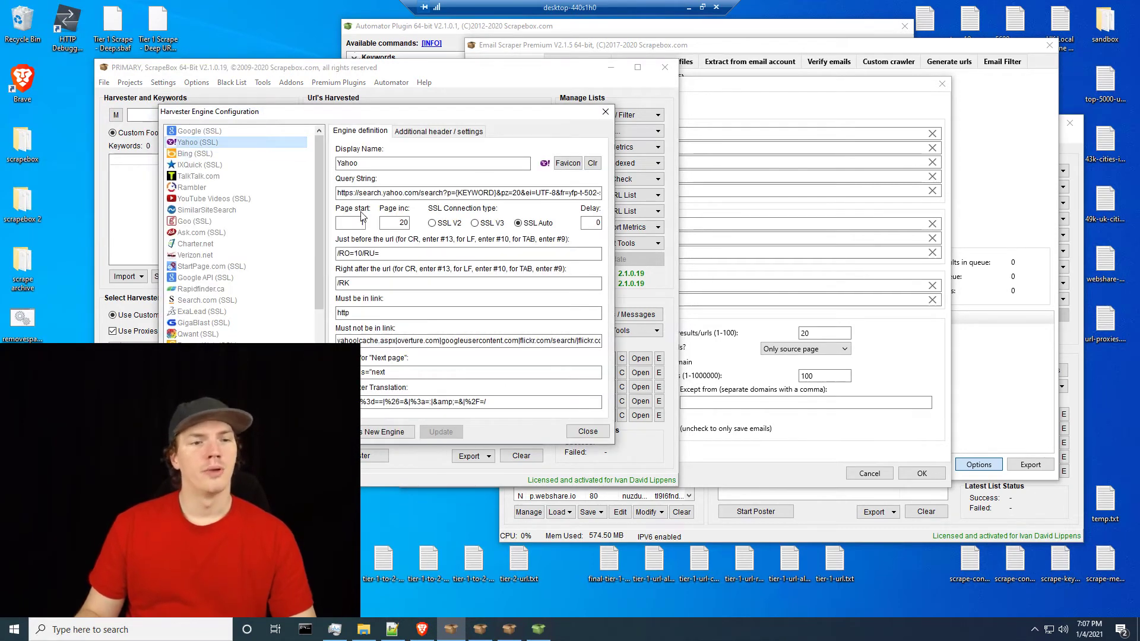
click(397, 223)
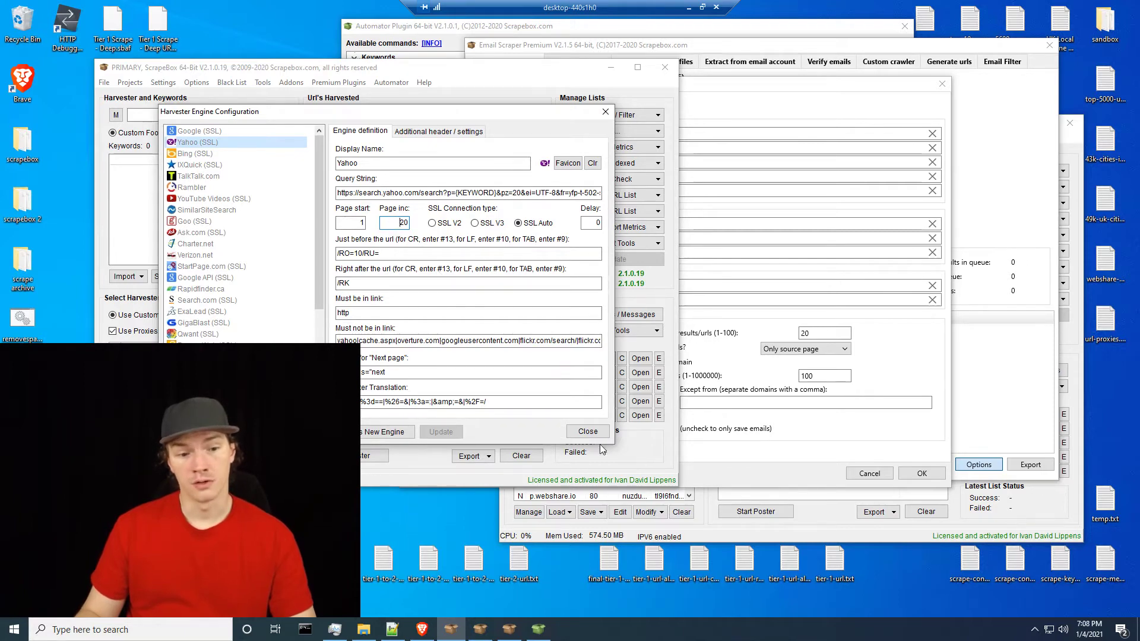
click(588, 432)
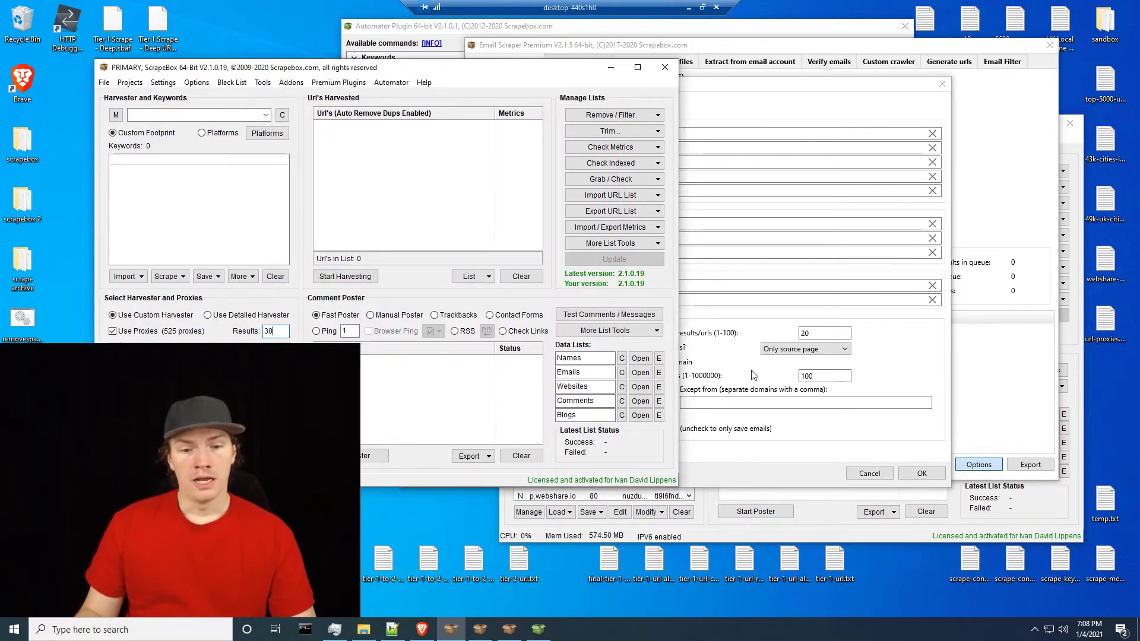
Cancel the Email Scraper's keyword search options and review the Automator's keyword merge, extension removal, URL export, Alive Check and URL import parameters.
click(742, 383)
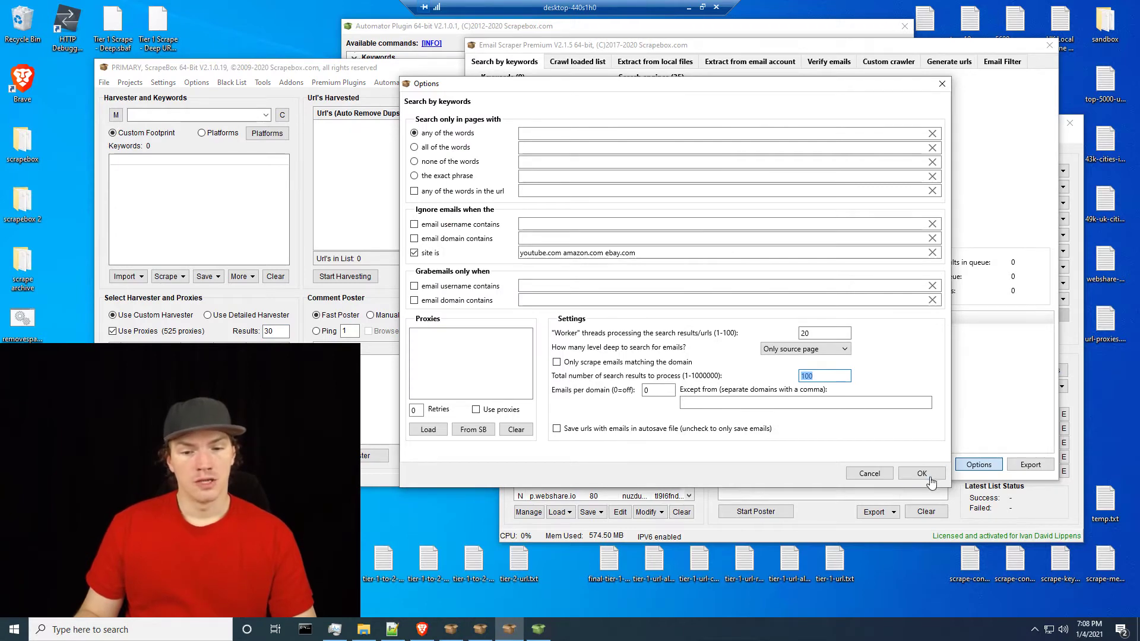
click(869, 473)
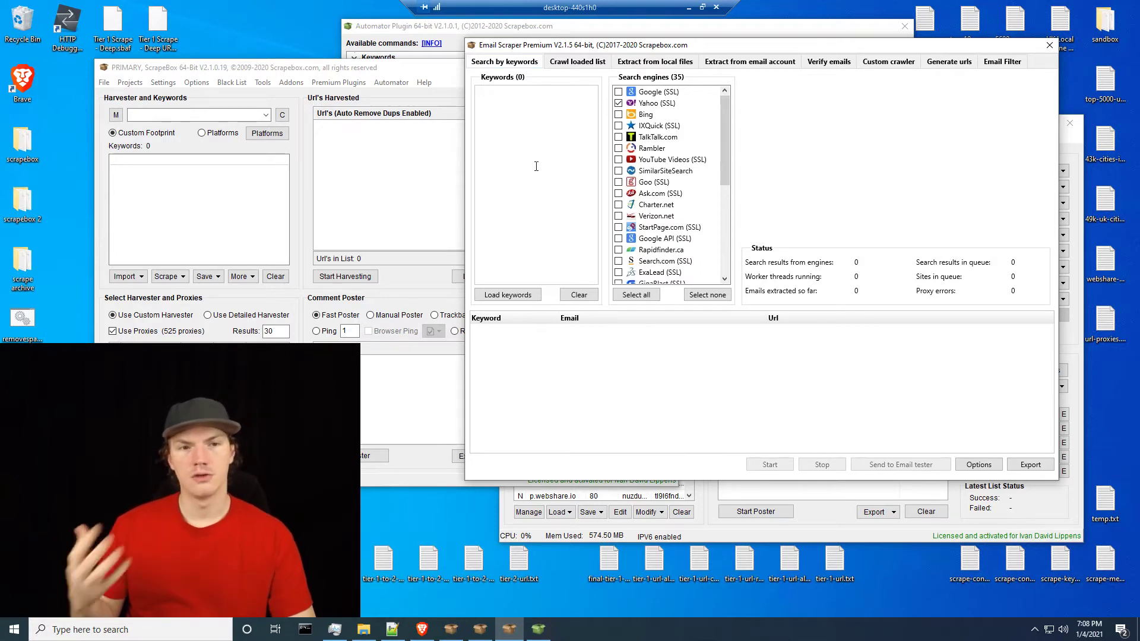
double_click(113, 40)
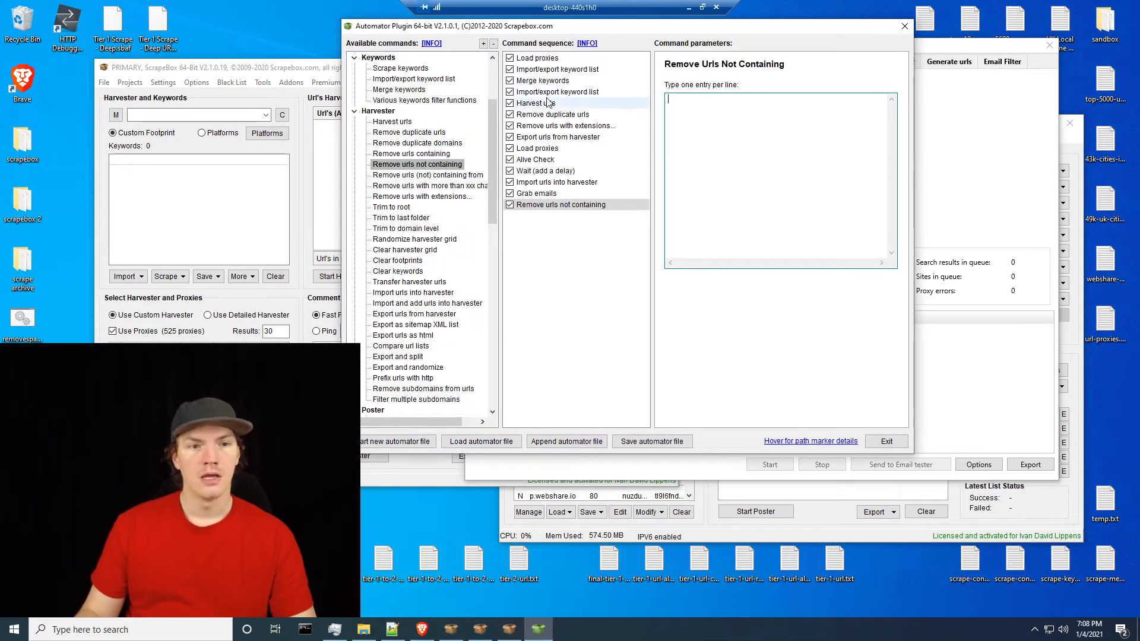
click(547, 81)
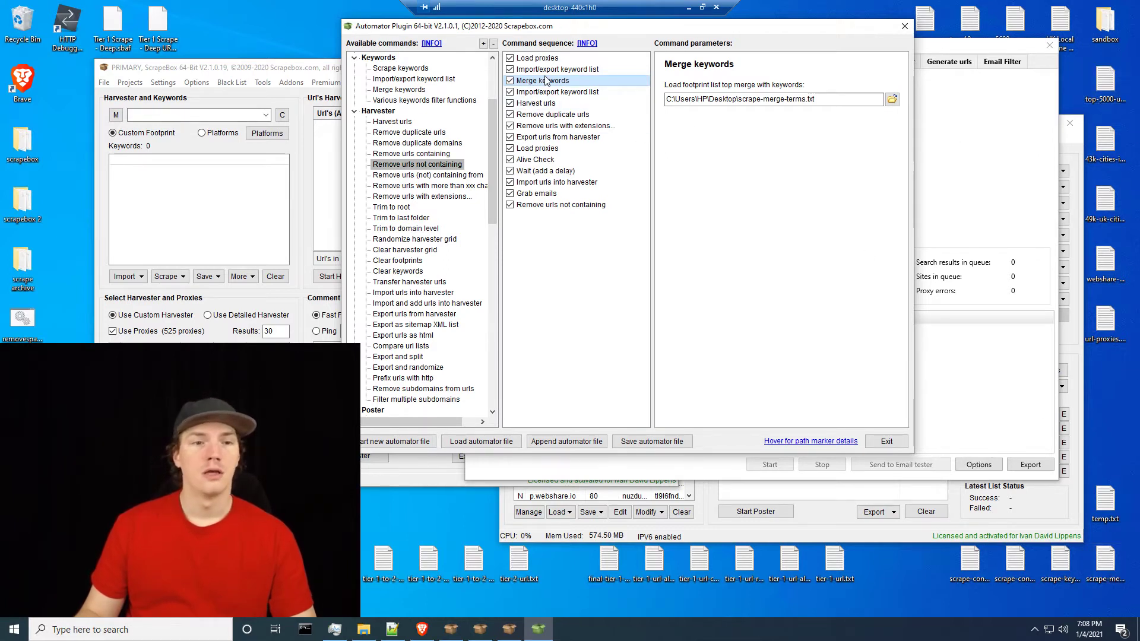
click(540, 126)
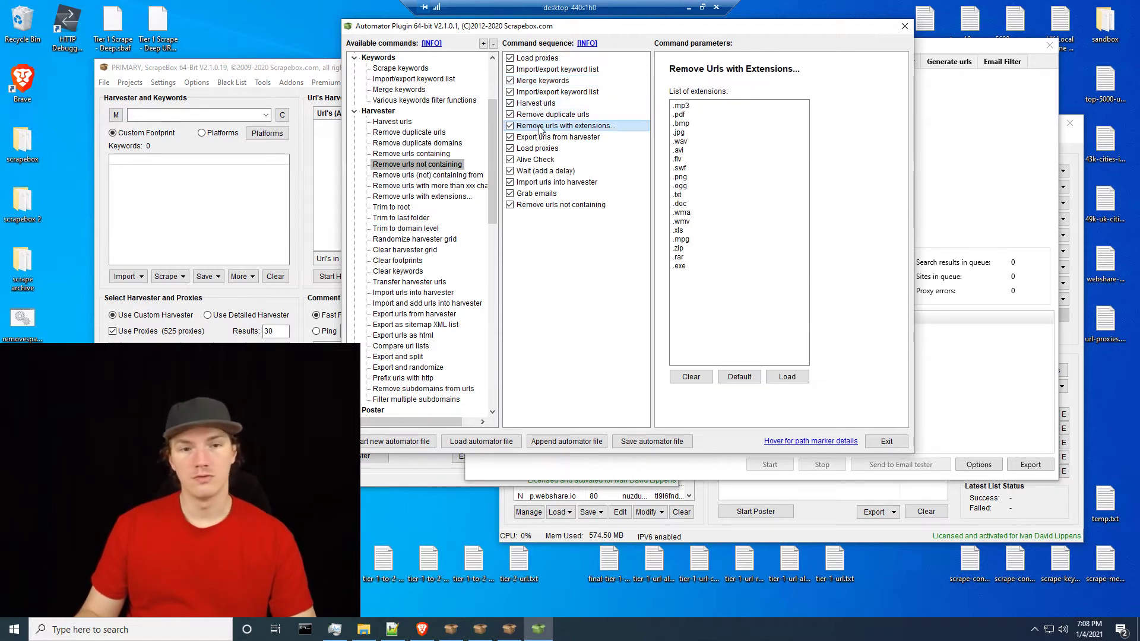
click(534, 137)
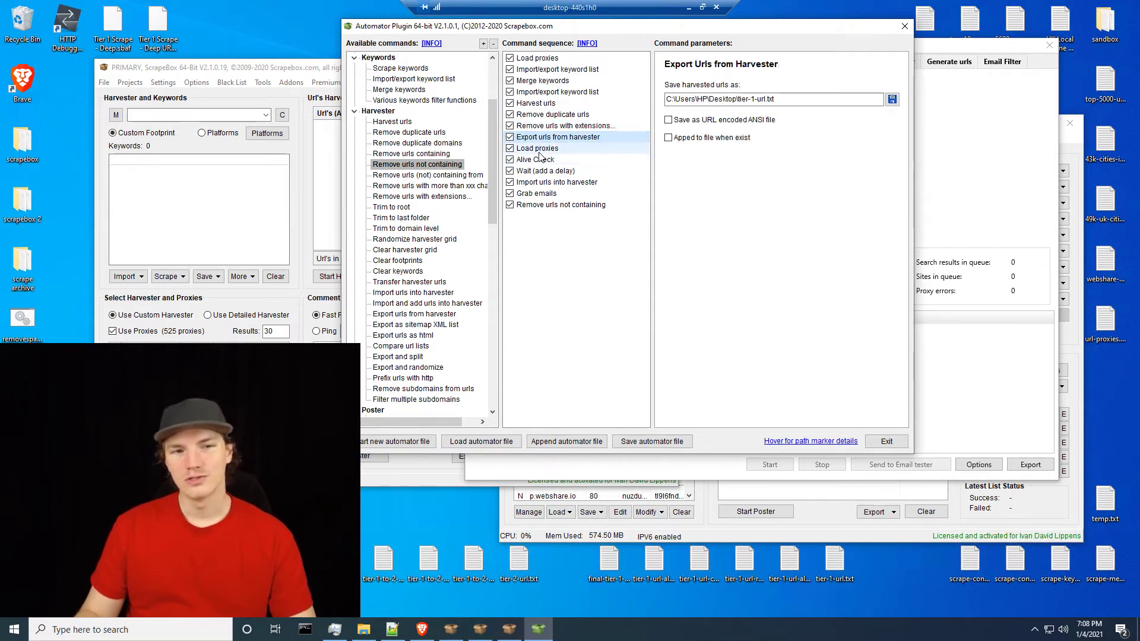
click(531, 160)
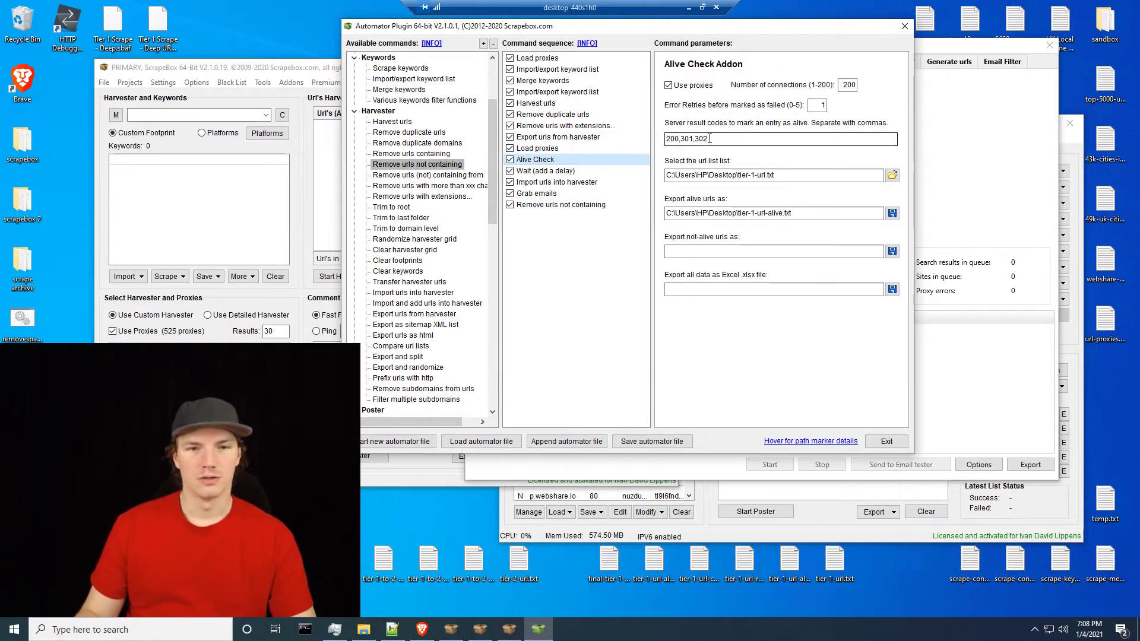
click(539, 184)
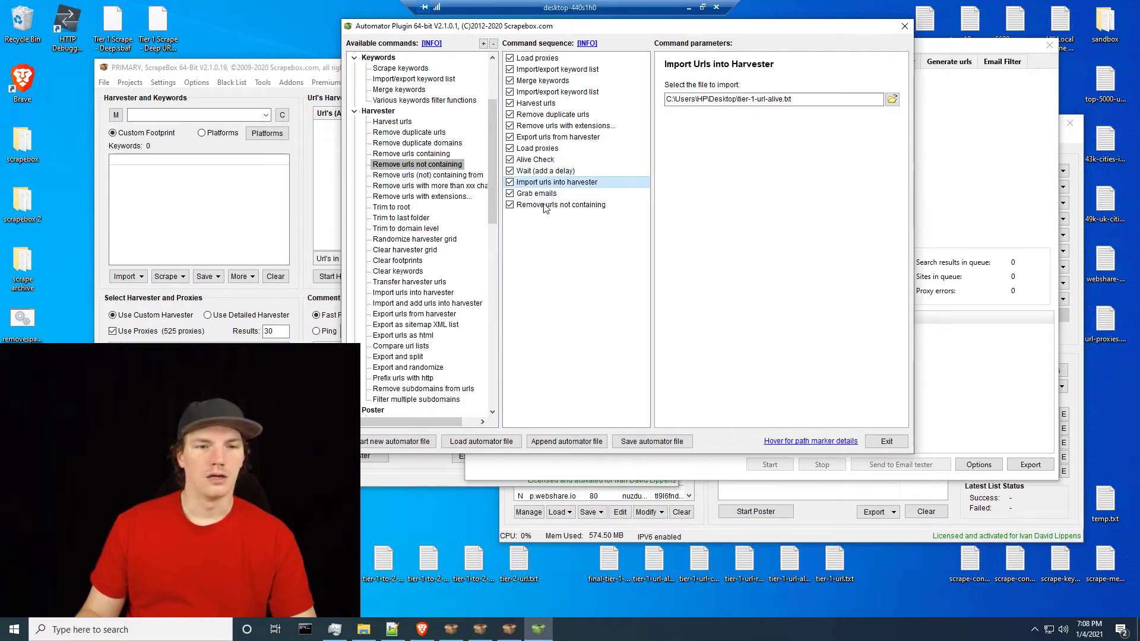
Delete the final "Remove urls not containing" command from the Automator's command sequence.
click(549, 205)
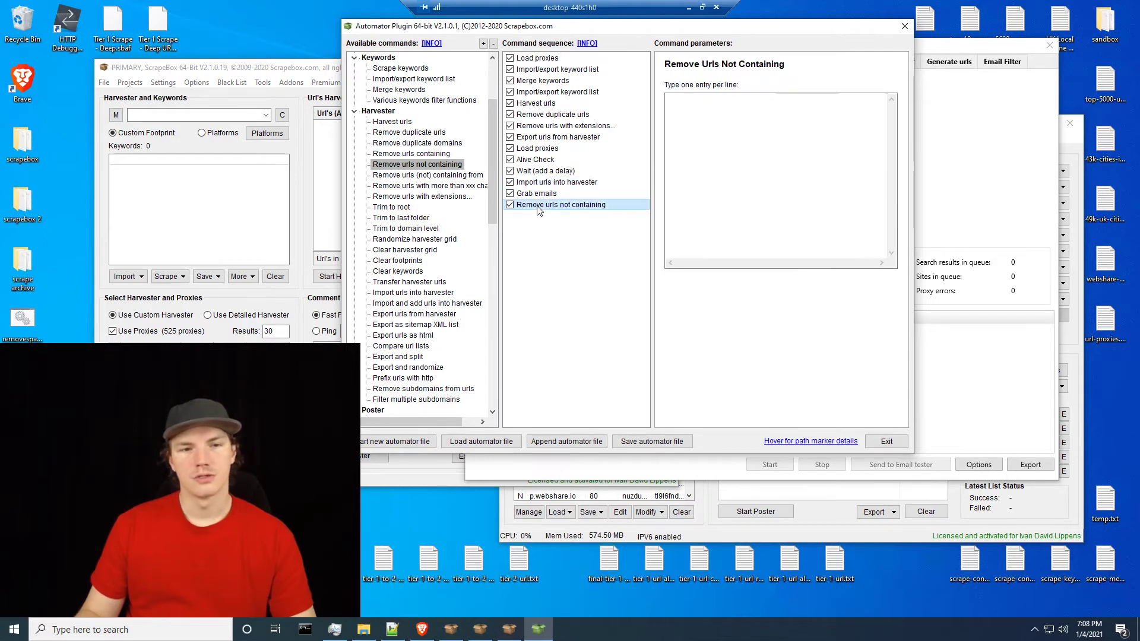
key(Delete)
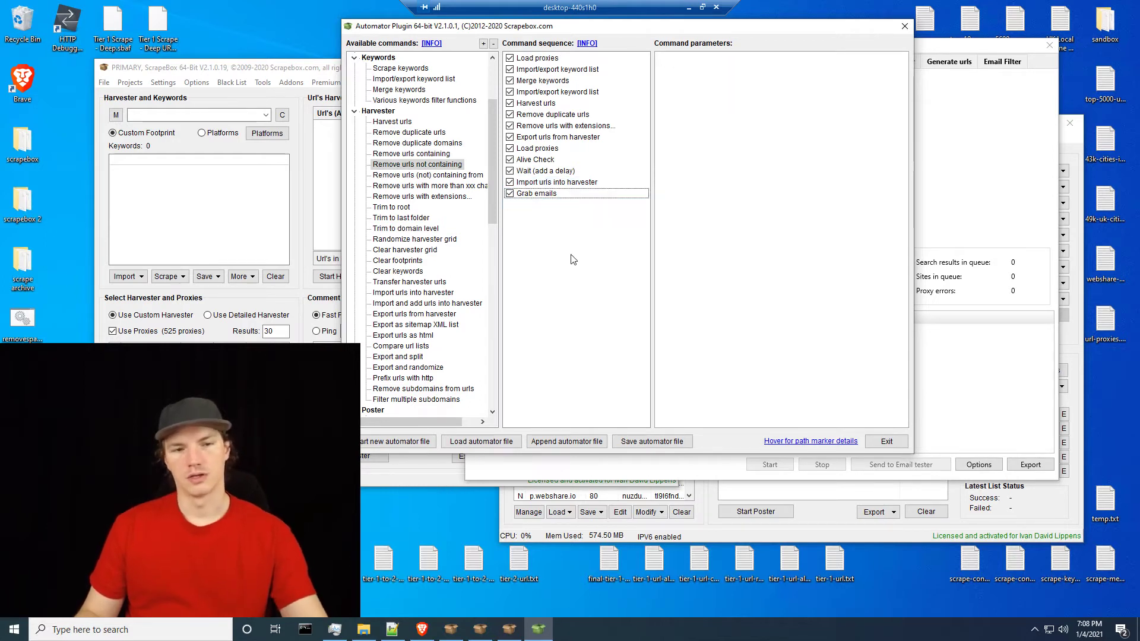
Show the Email Scraper's Extract from local files mode and compare it with the primary ScrapeBox window's Grab / Check email commands.
click(950, 404)
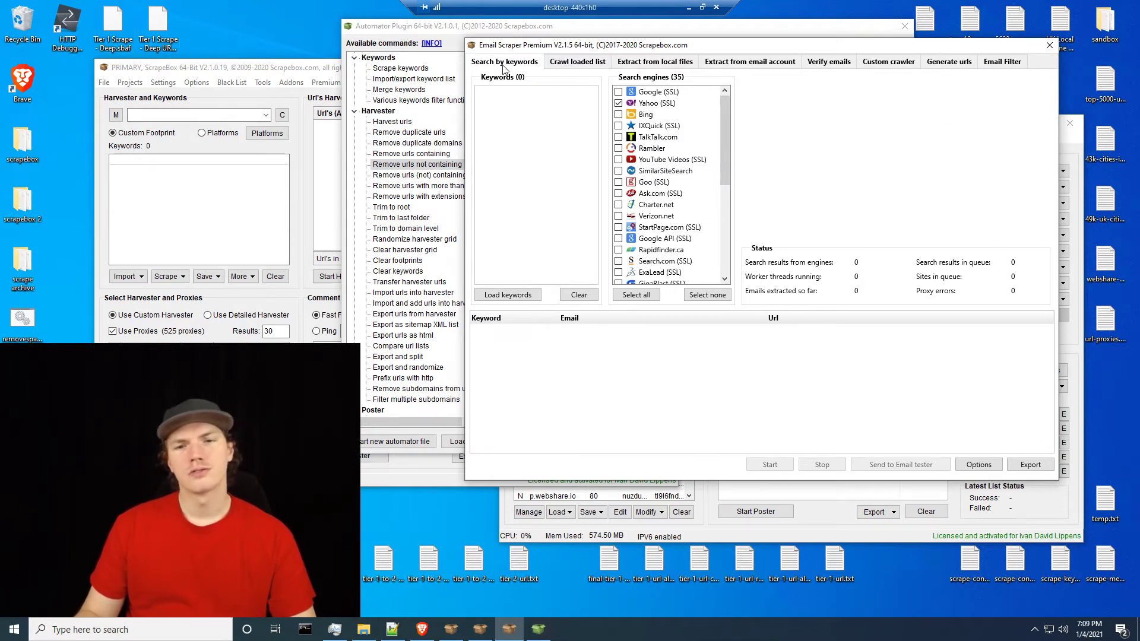
click(667, 67)
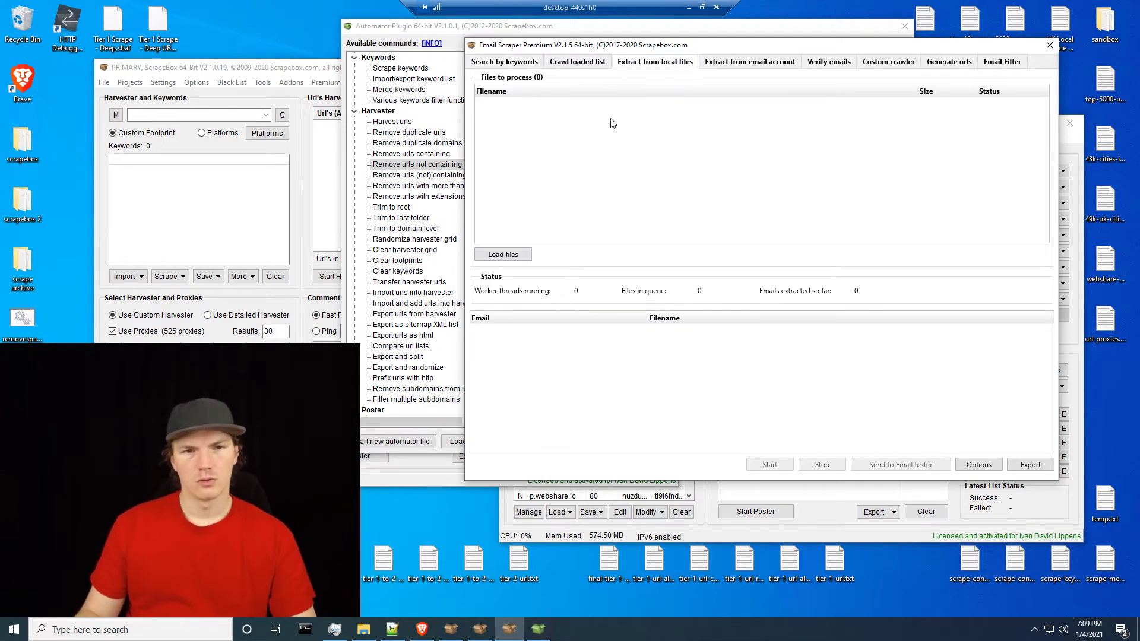
click(298, 156)
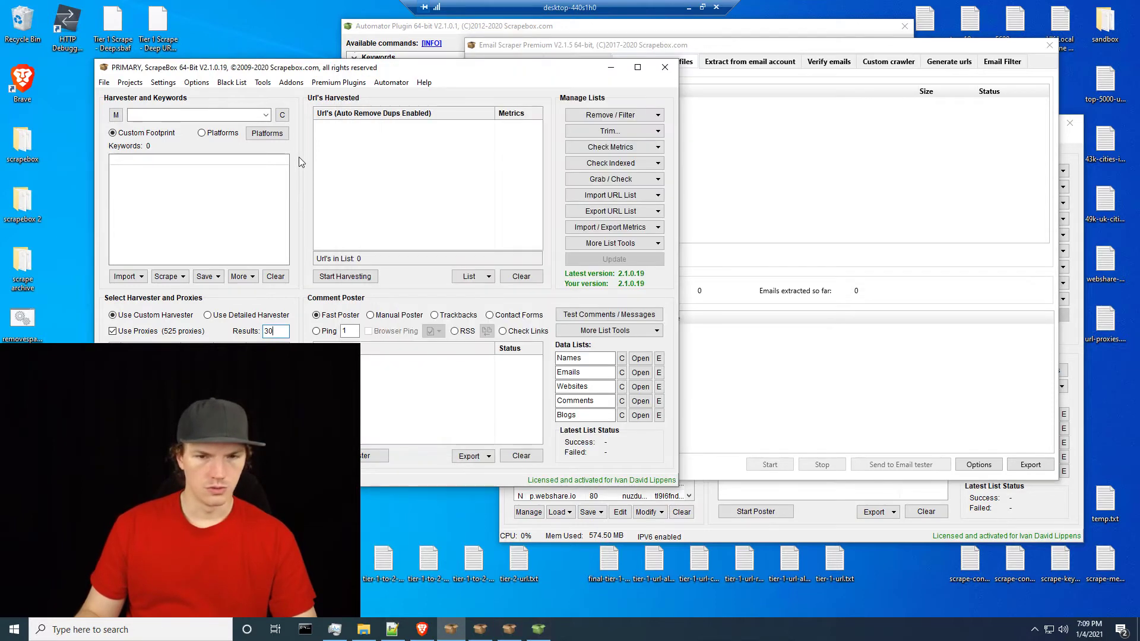
click(609, 179)
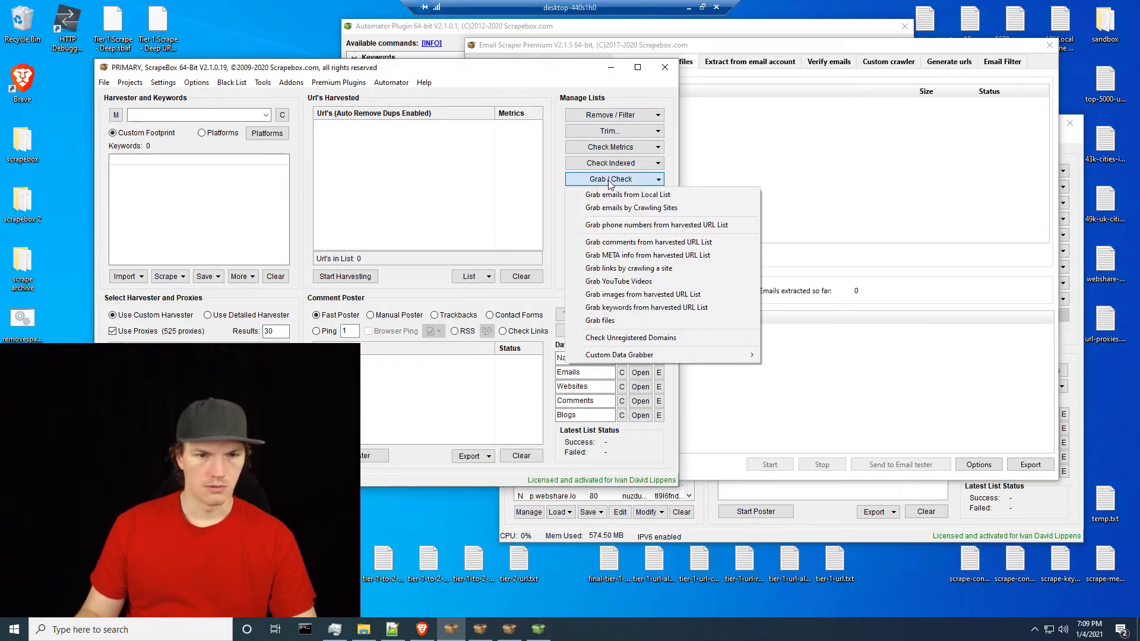
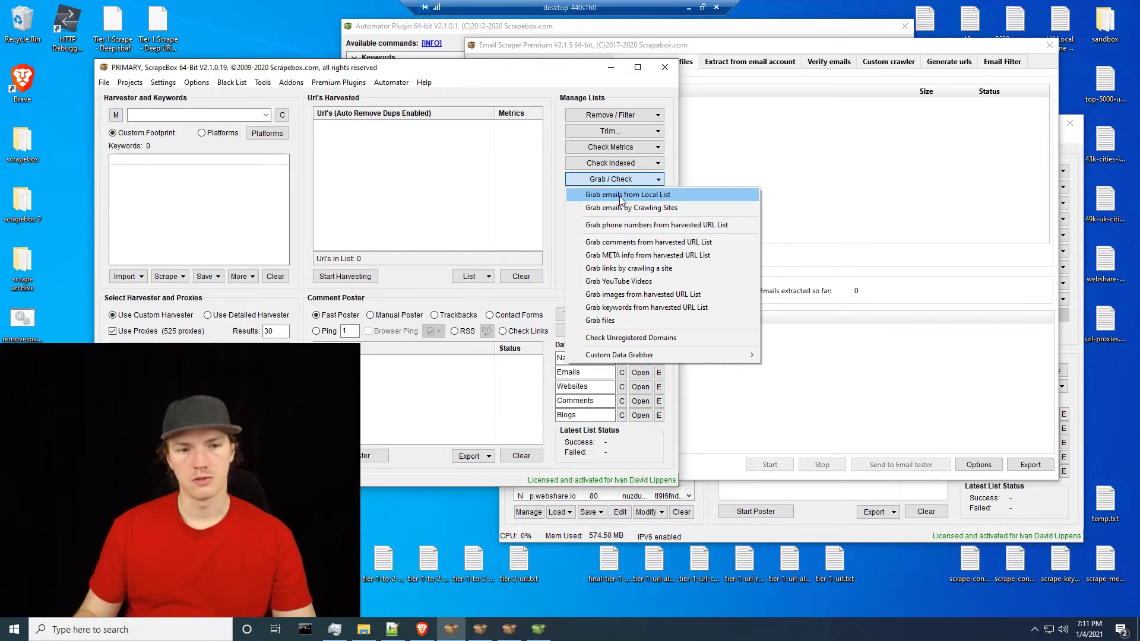
click(628, 194)
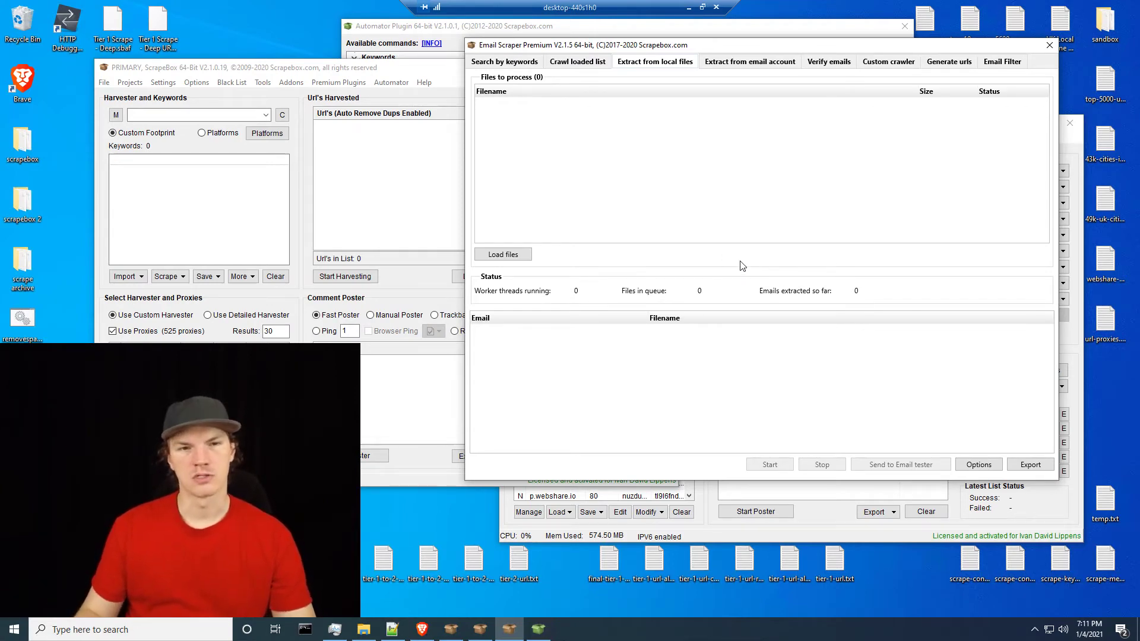
Open the Extract from local files options and inspect the primary ScrapeBox window's connection limits with and without advanced settings.
click(978, 465)
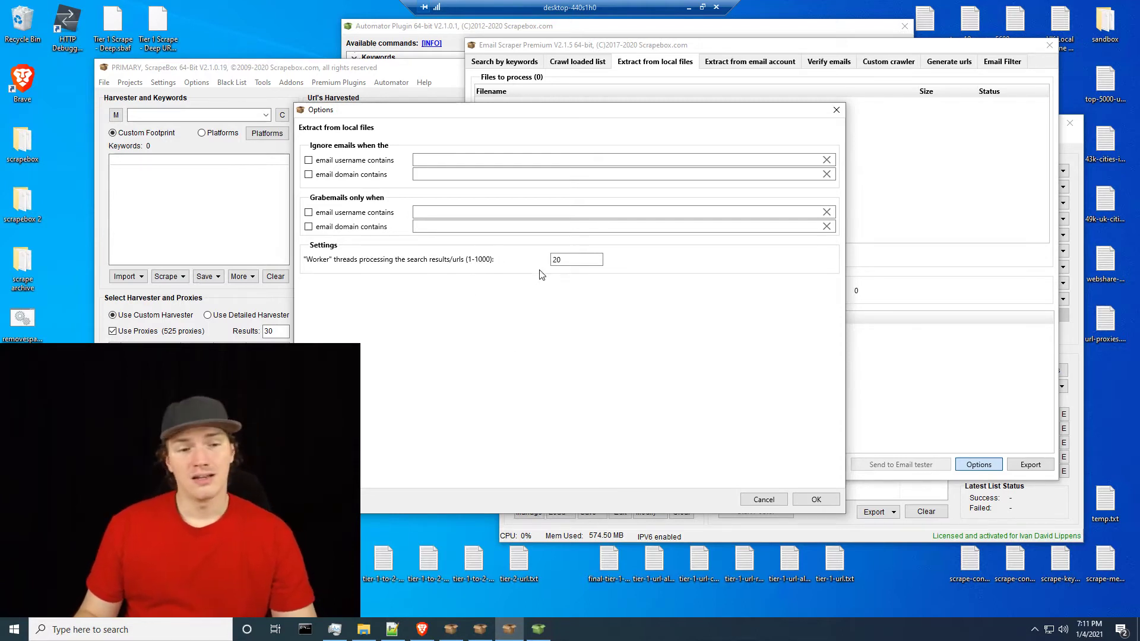
click(358, 74)
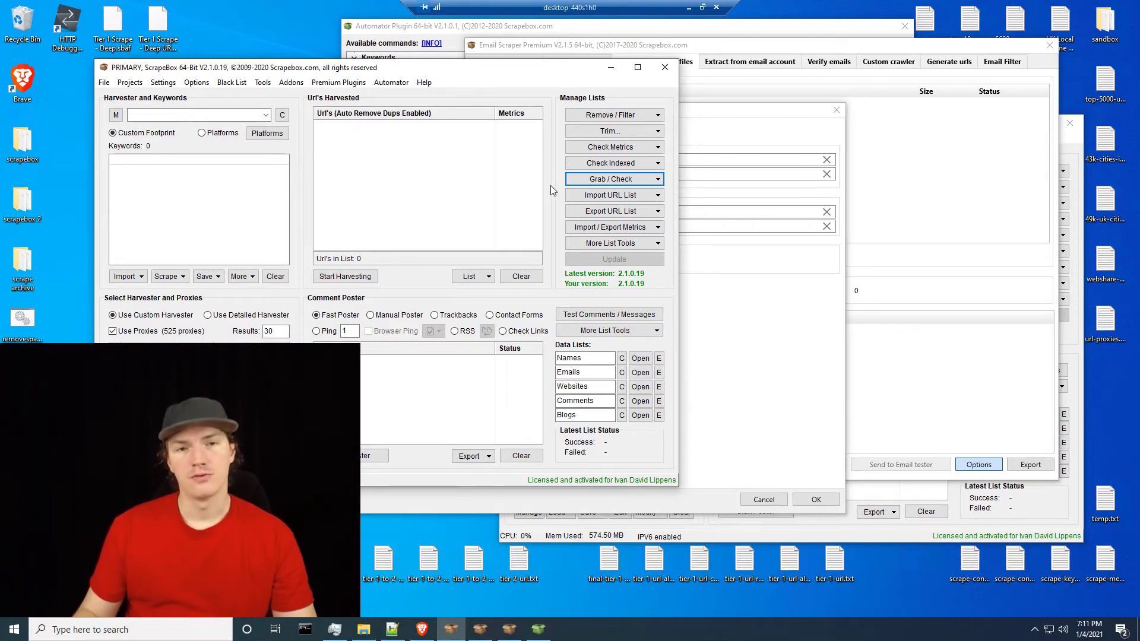
click(172, 82)
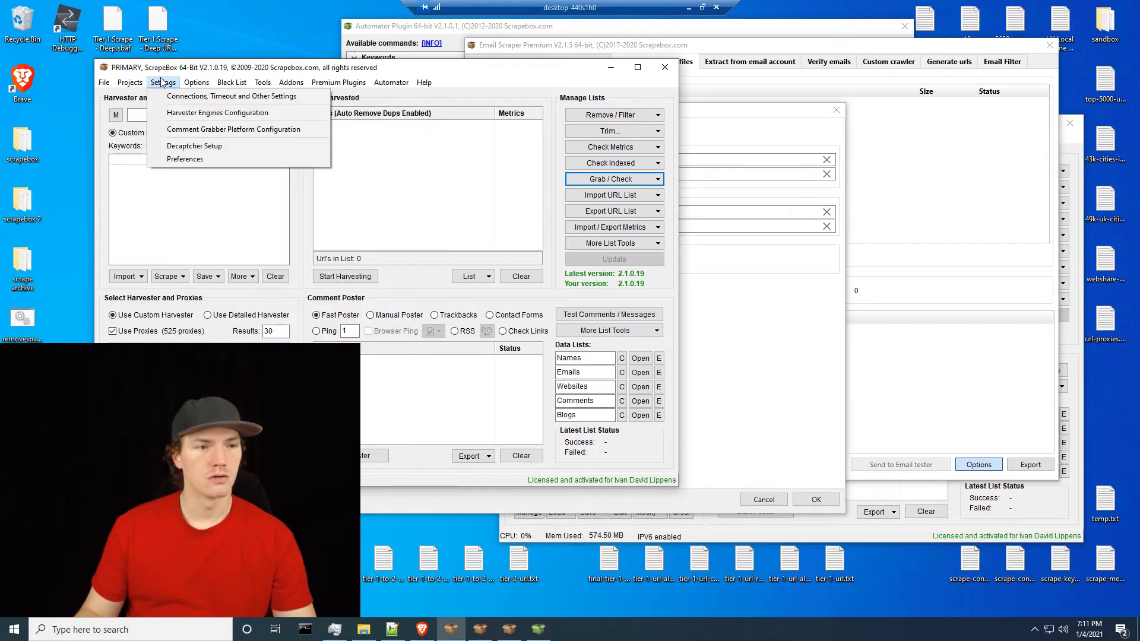
click(175, 87)
click(174, 87)
click(190, 93)
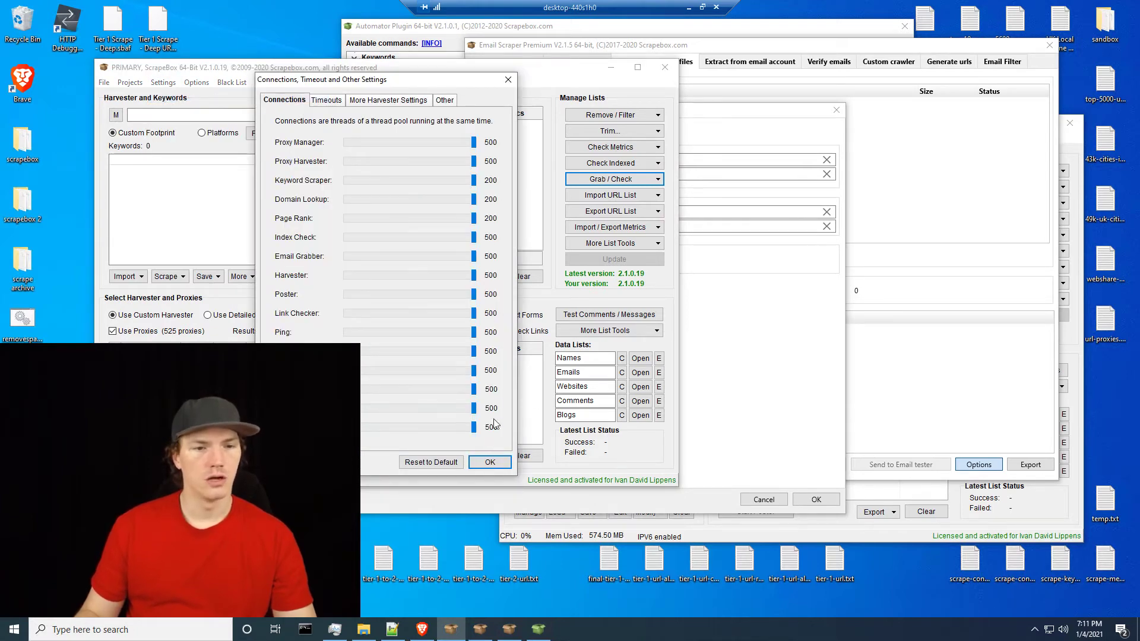
drag(450, 81, 561, 49)
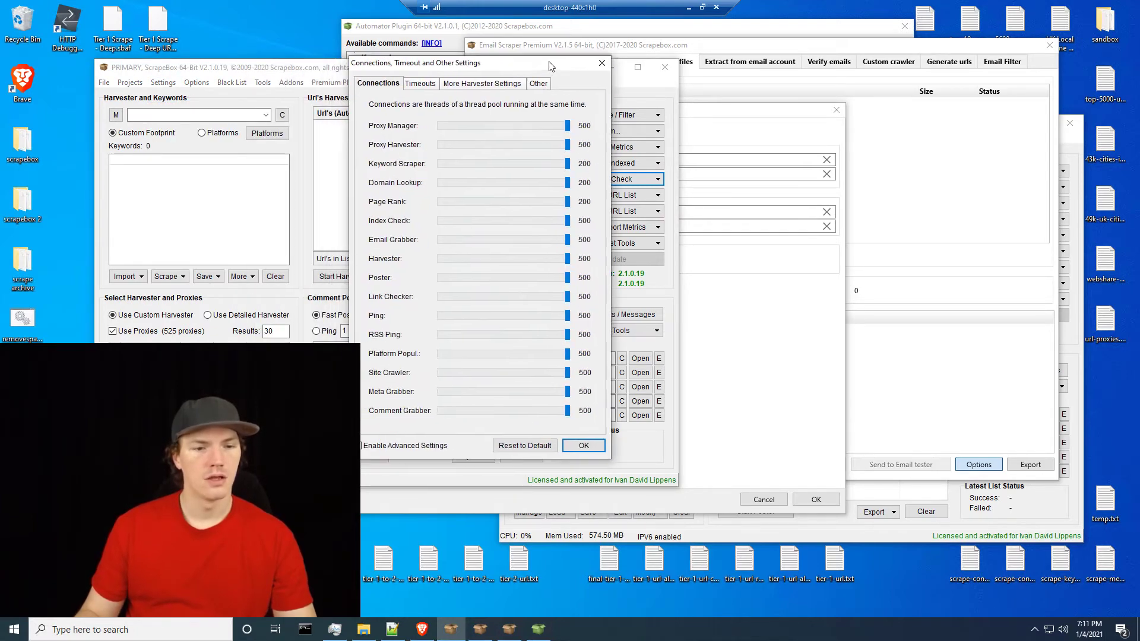
click(383, 430)
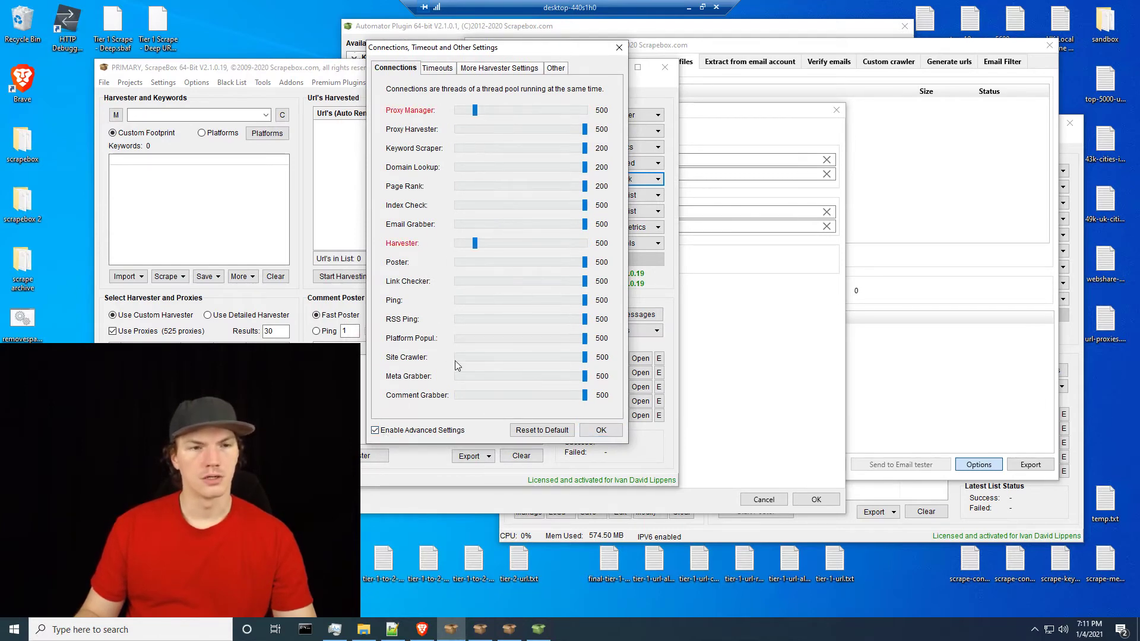
click(388, 430)
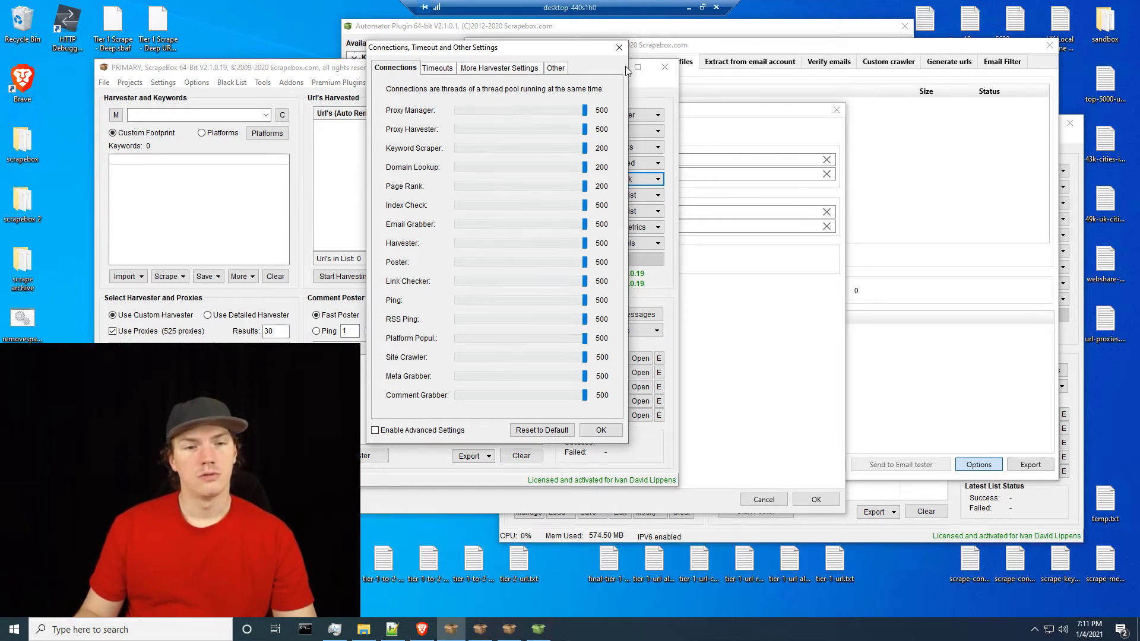
click(620, 48)
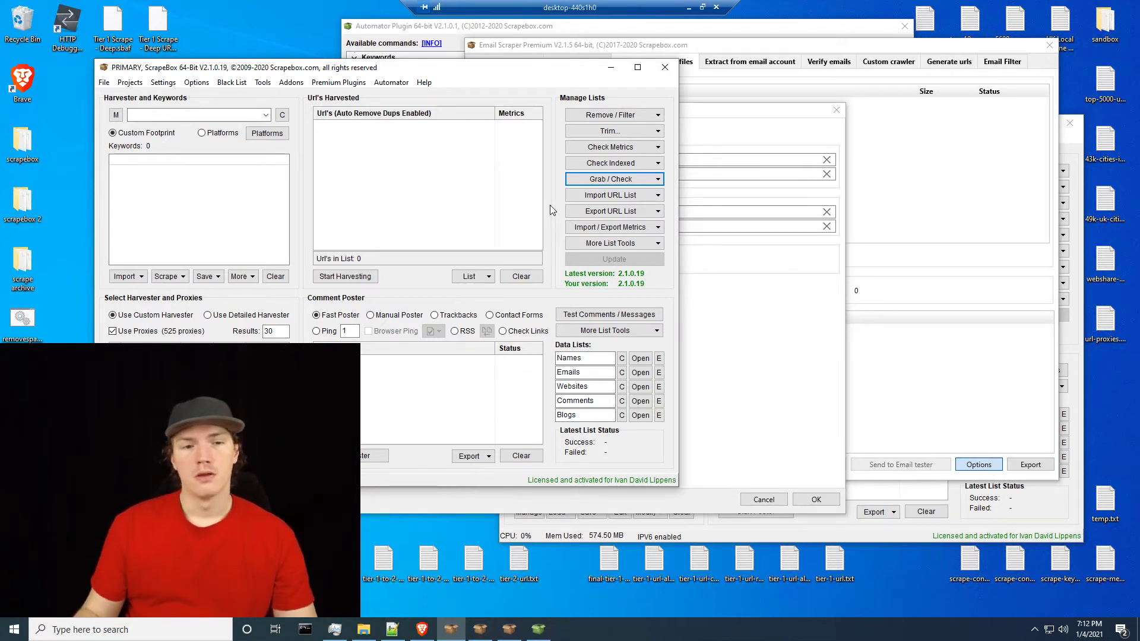
Examine the worker threads setting in the Extract from local files options, and cancel the options.
click(729, 330)
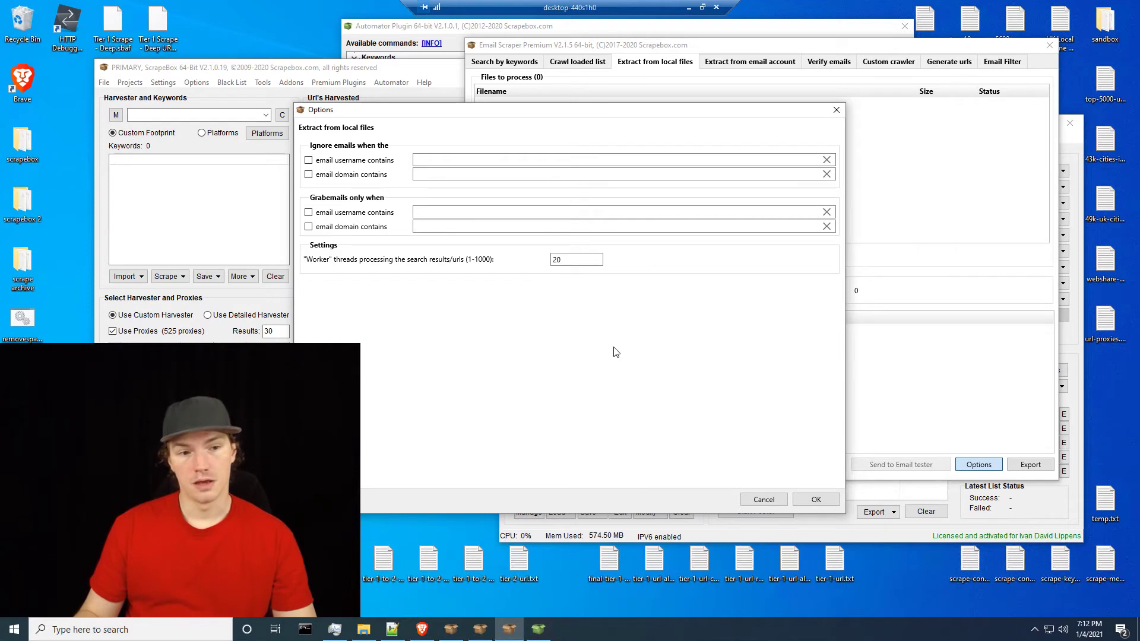
drag(542, 116, 616, 110)
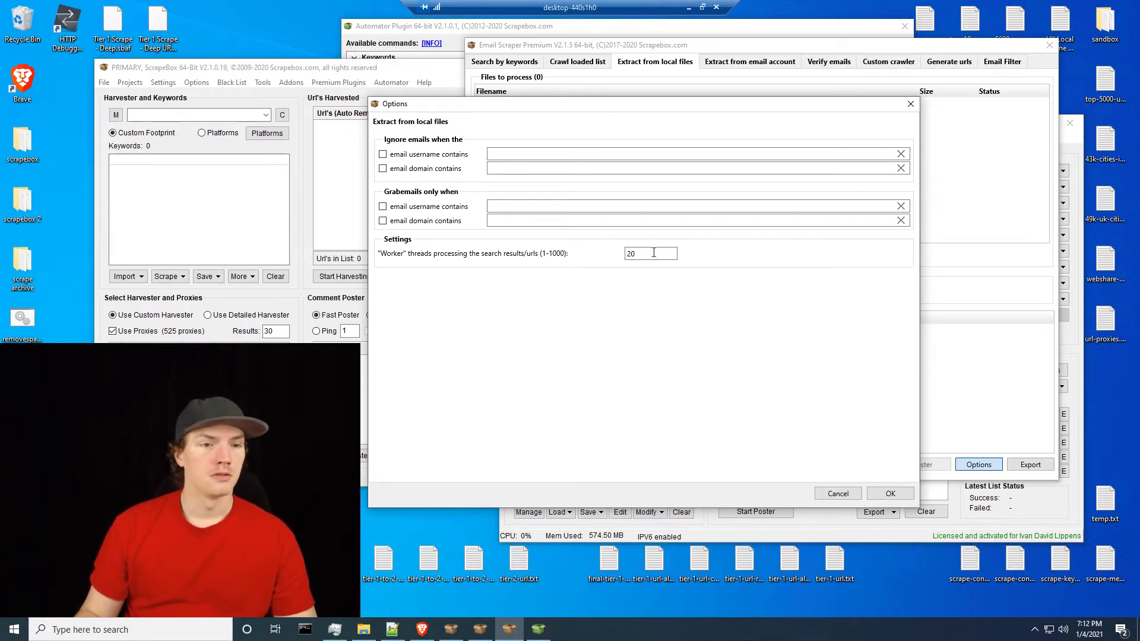
click(838, 494)
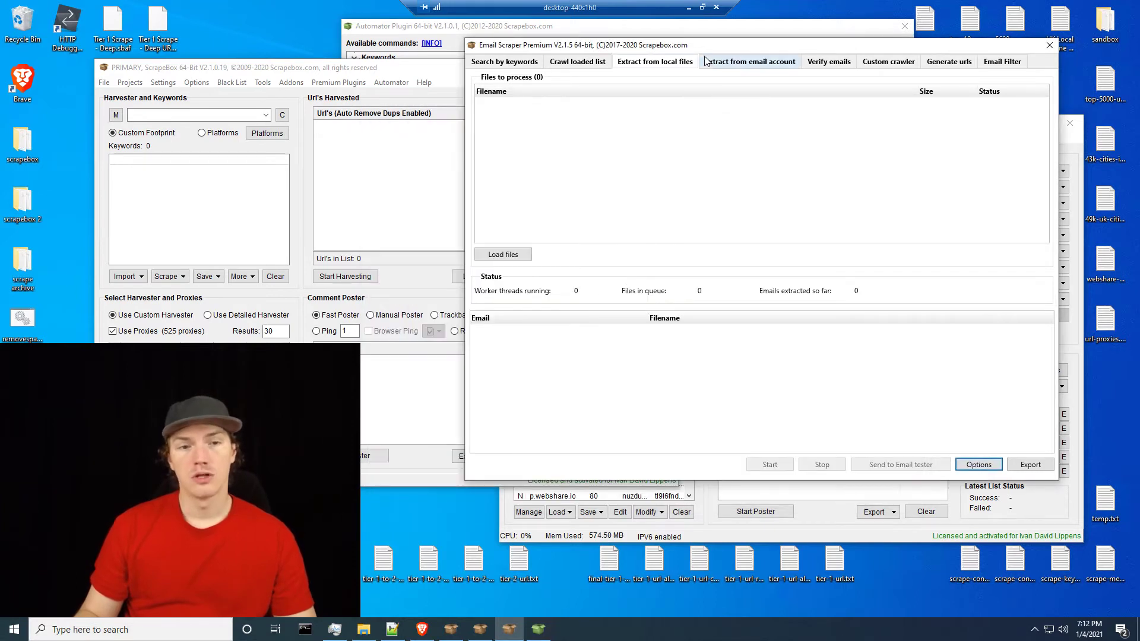
Show the Extract from email account mode and review its POP3 and IMAP account setup options.
click(752, 65)
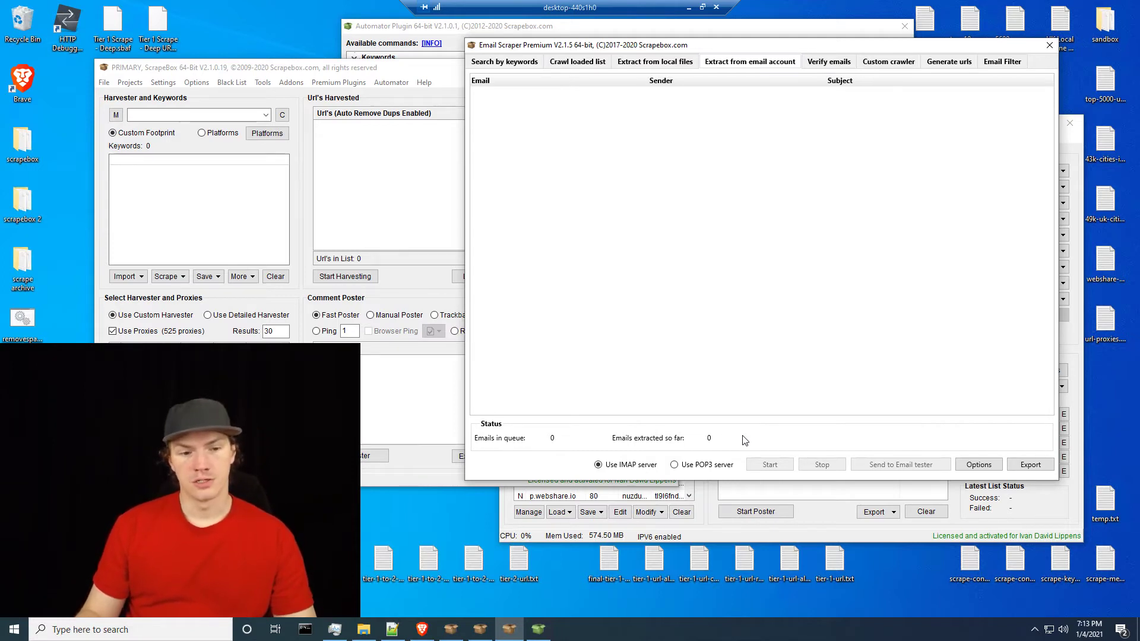
click(980, 464)
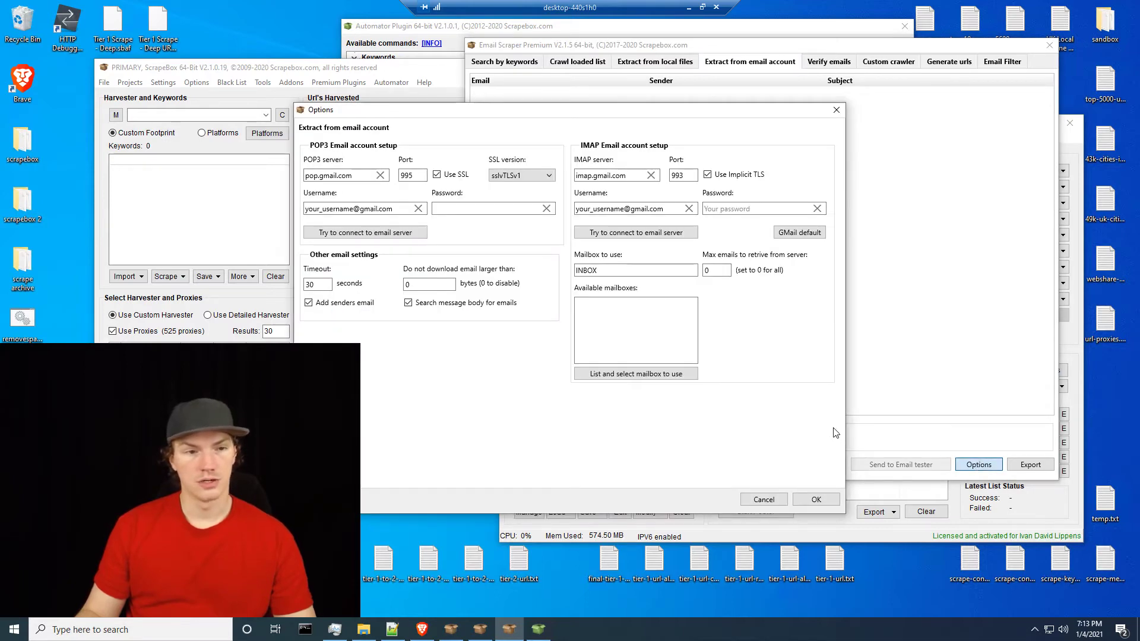
click(837, 110)
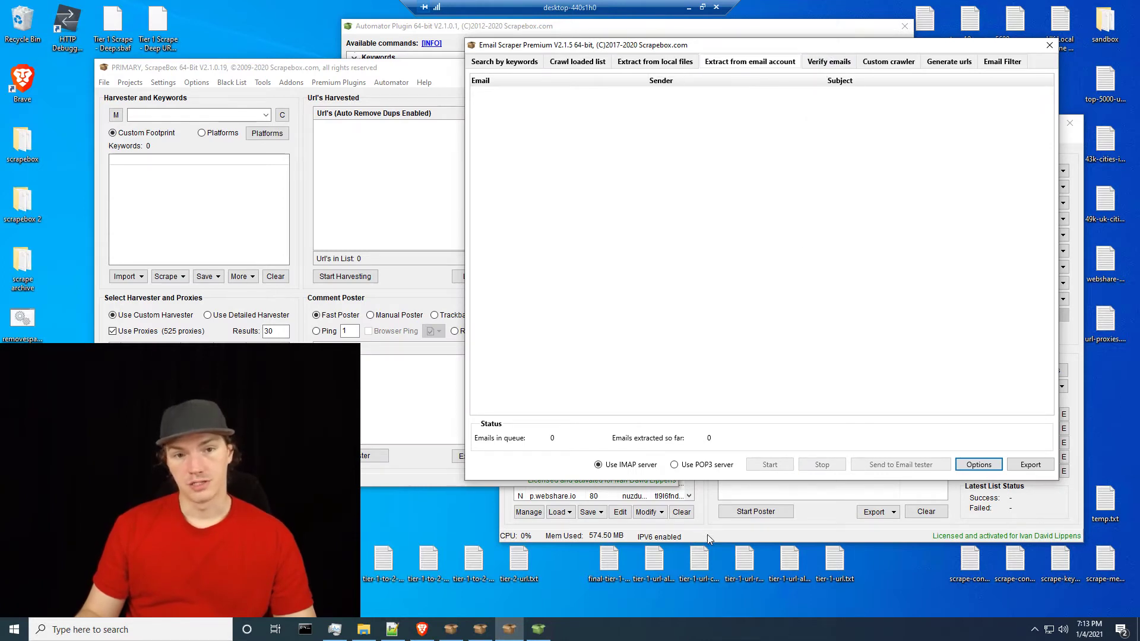
Show the Verify emails mode and review its sender, SMTP port, proxy and port test options.
click(823, 64)
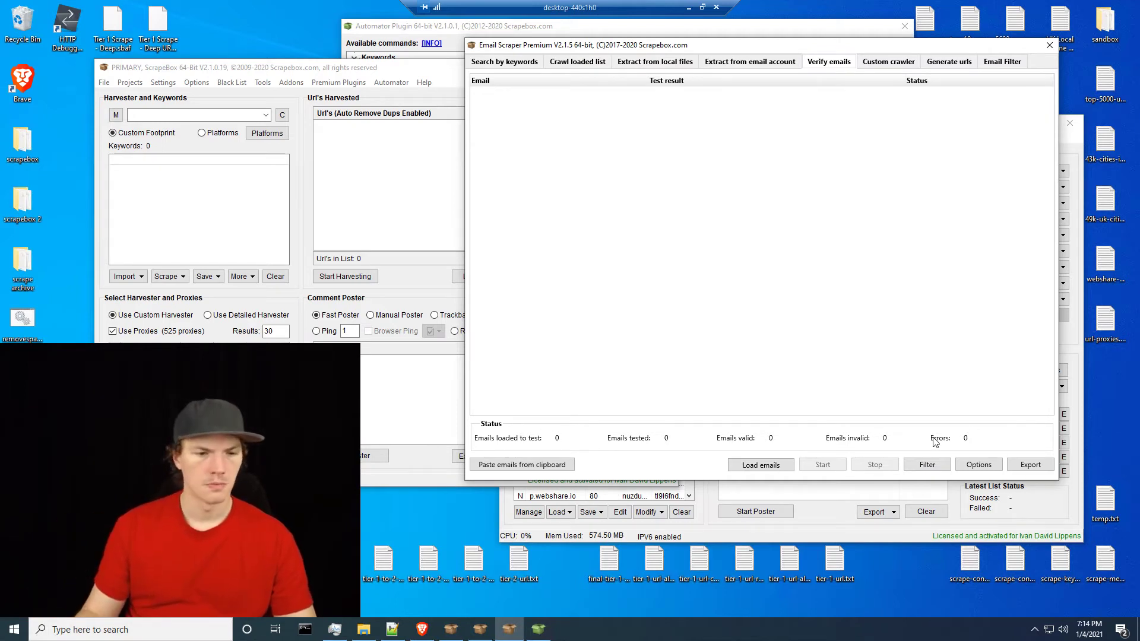
click(979, 465)
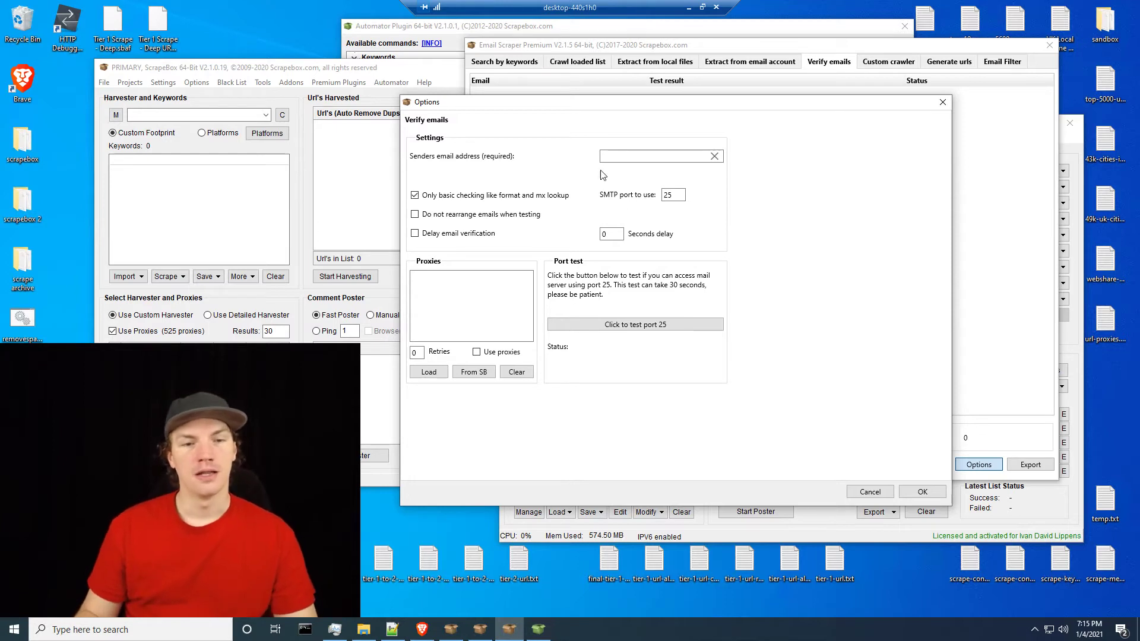
click(871, 492)
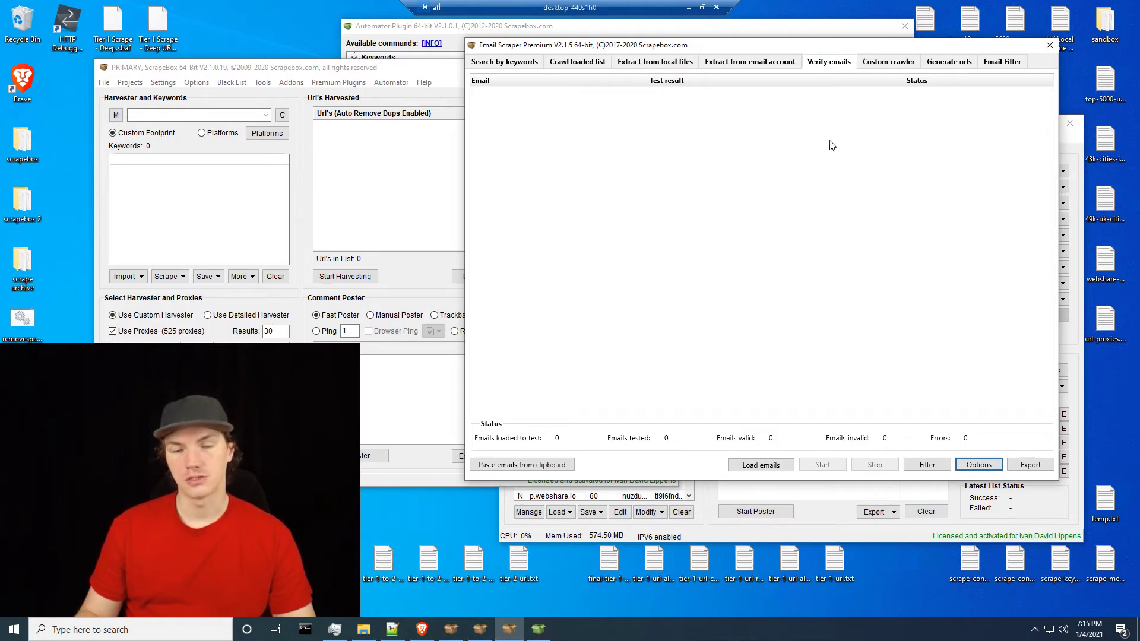
Show the Custom crawler mode and compare it with the primary window's Custom Data Grabber commands.
click(889, 64)
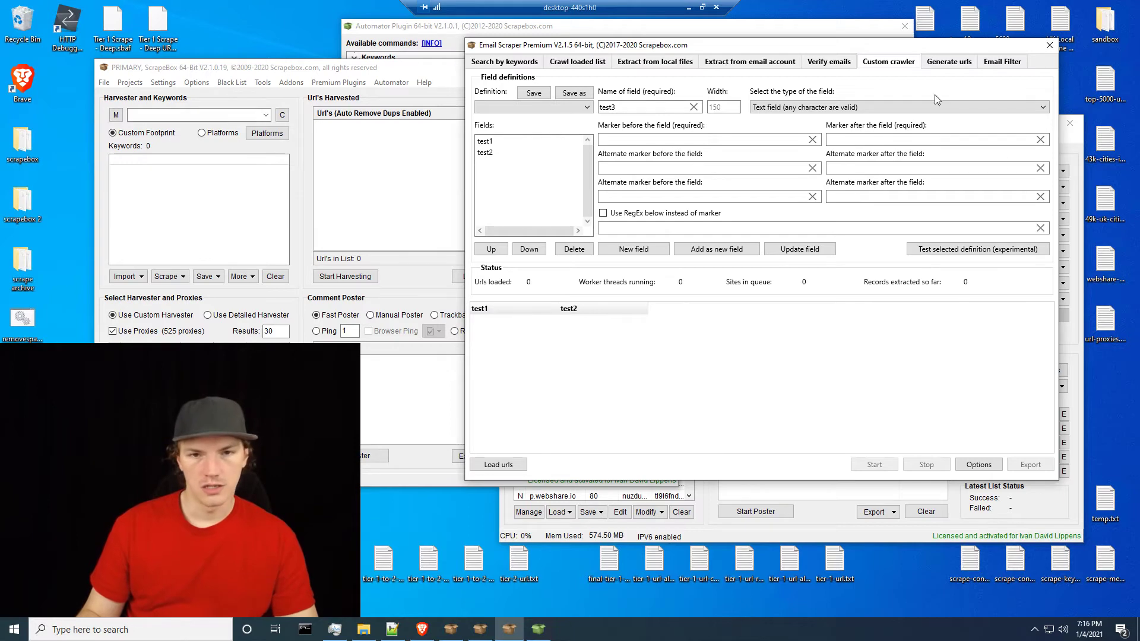
click(437, 75)
click(629, 179)
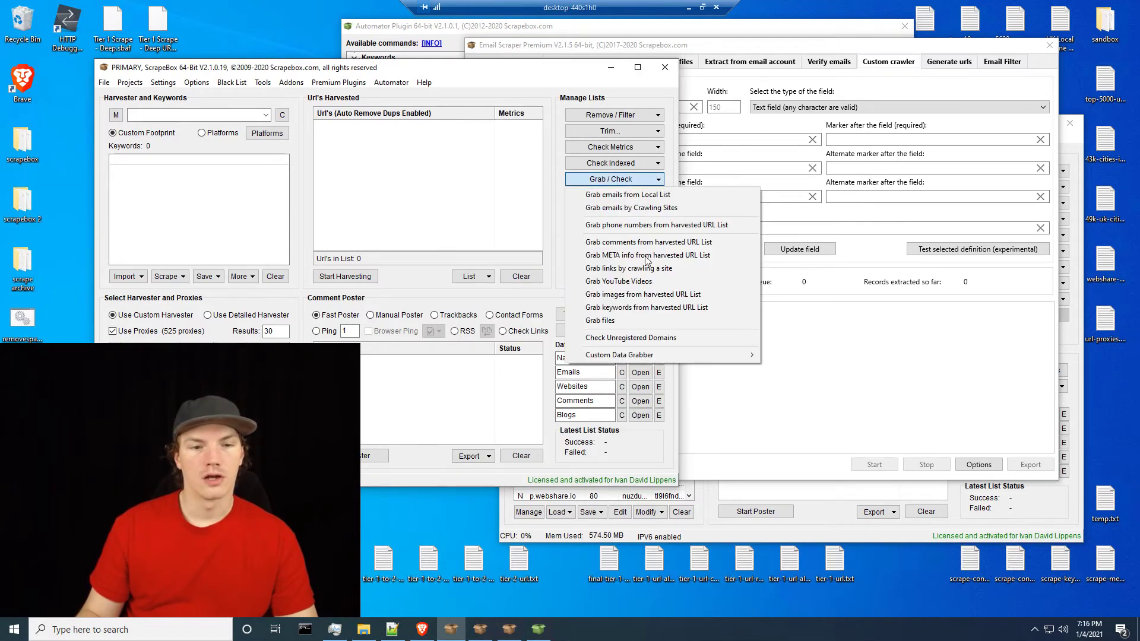
mouse_move(641, 356)
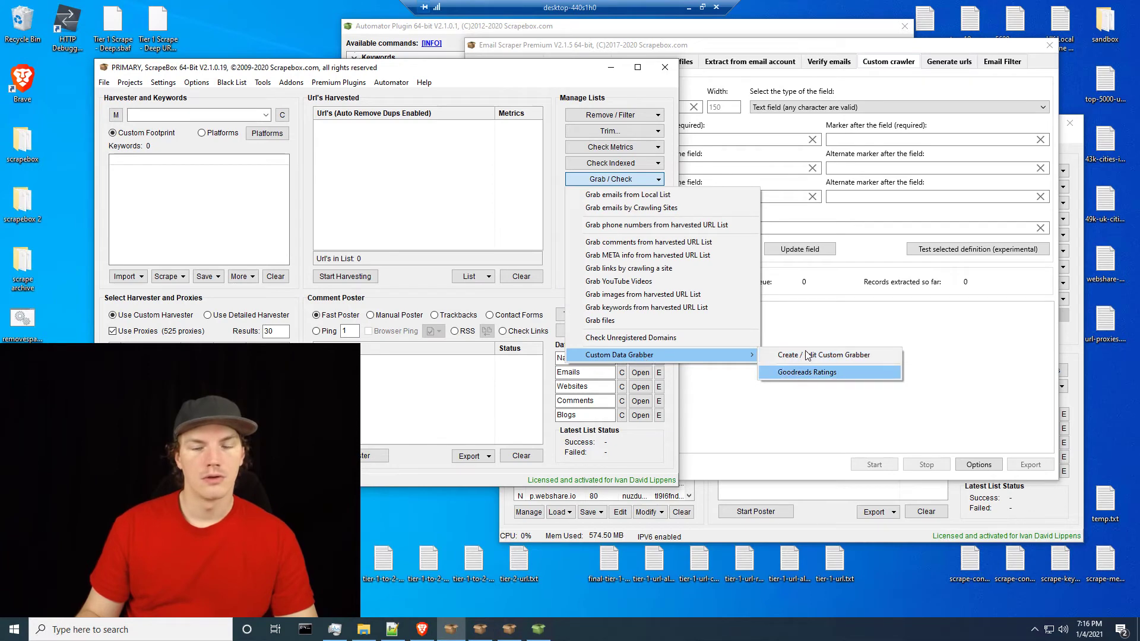
click(842, 309)
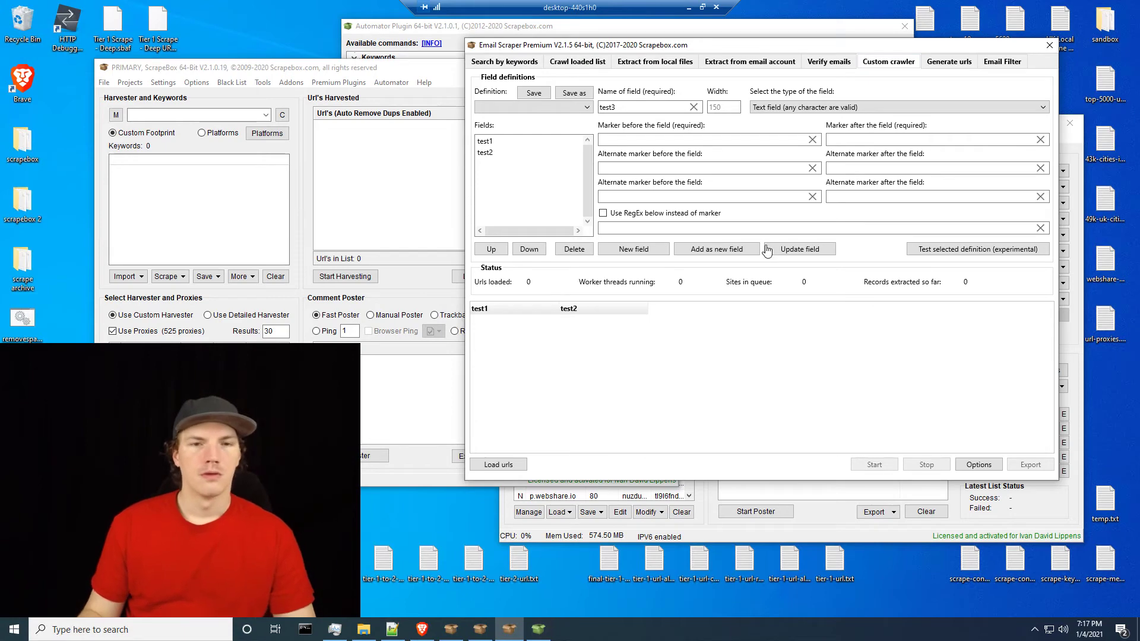
Check the custom crawler's available field types and add a new field named test3 based on the test2 field.
click(785, 109)
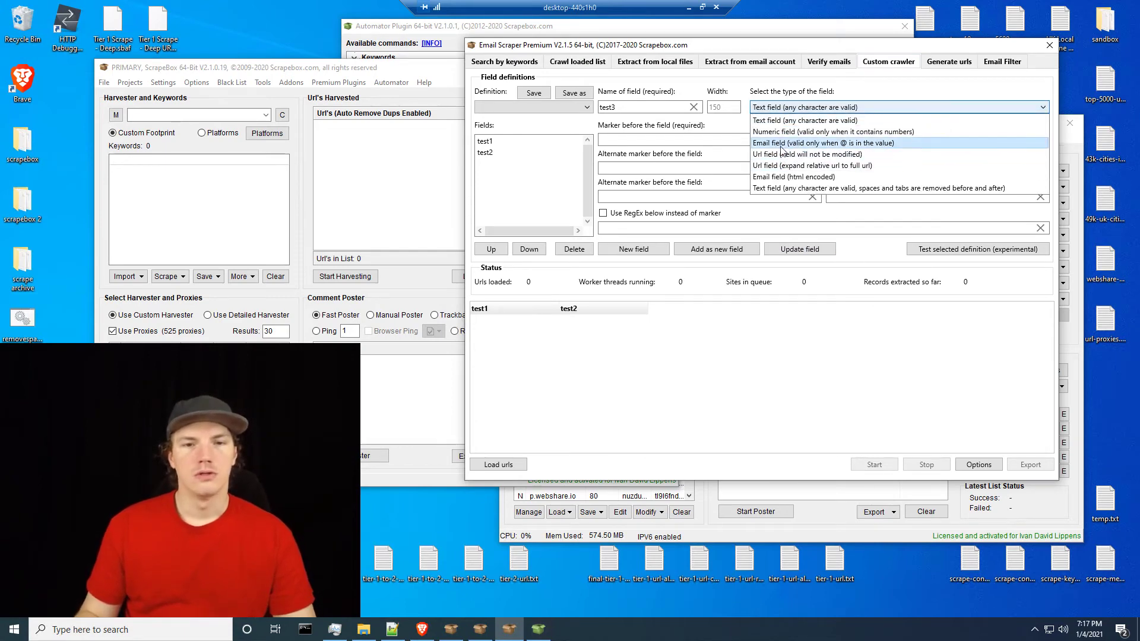
click(627, 123)
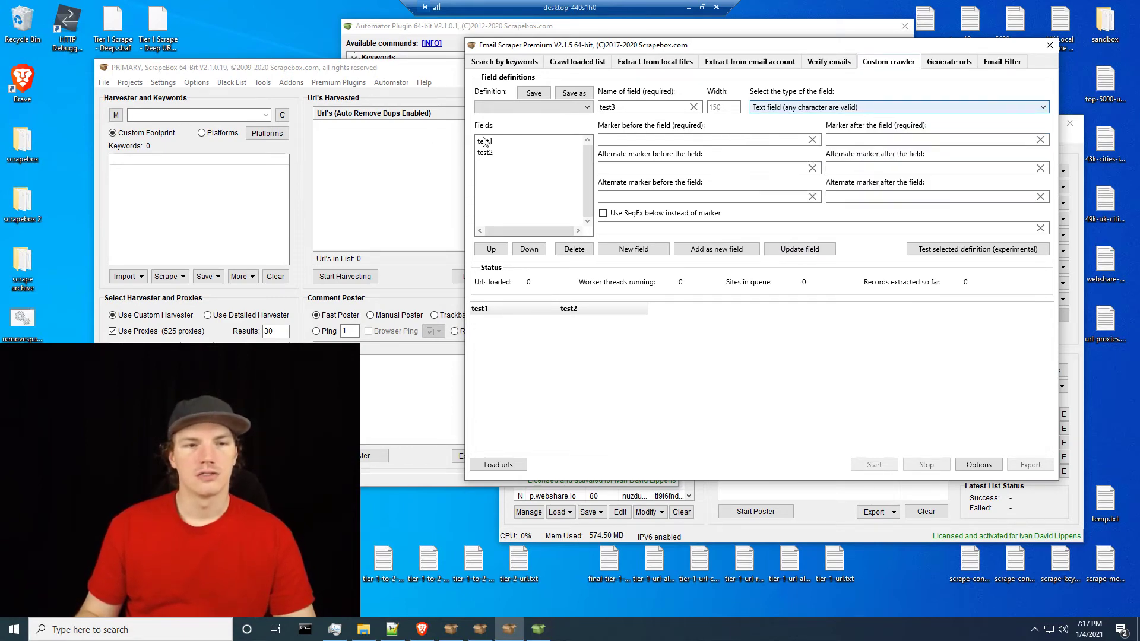
click(485, 142)
click(490, 154)
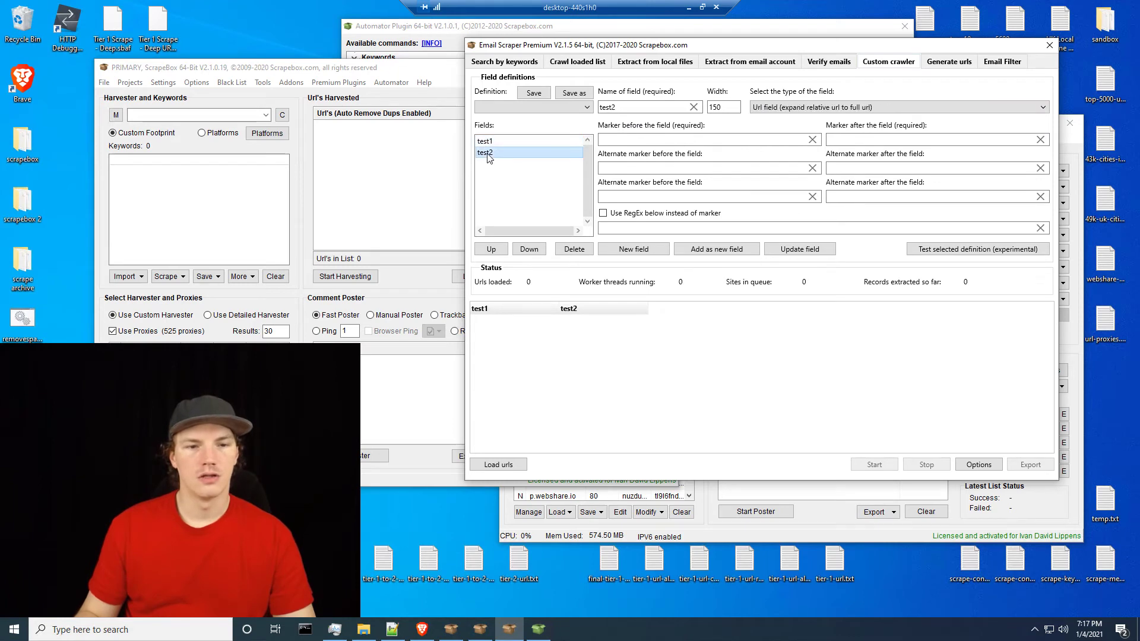
click(617, 108)
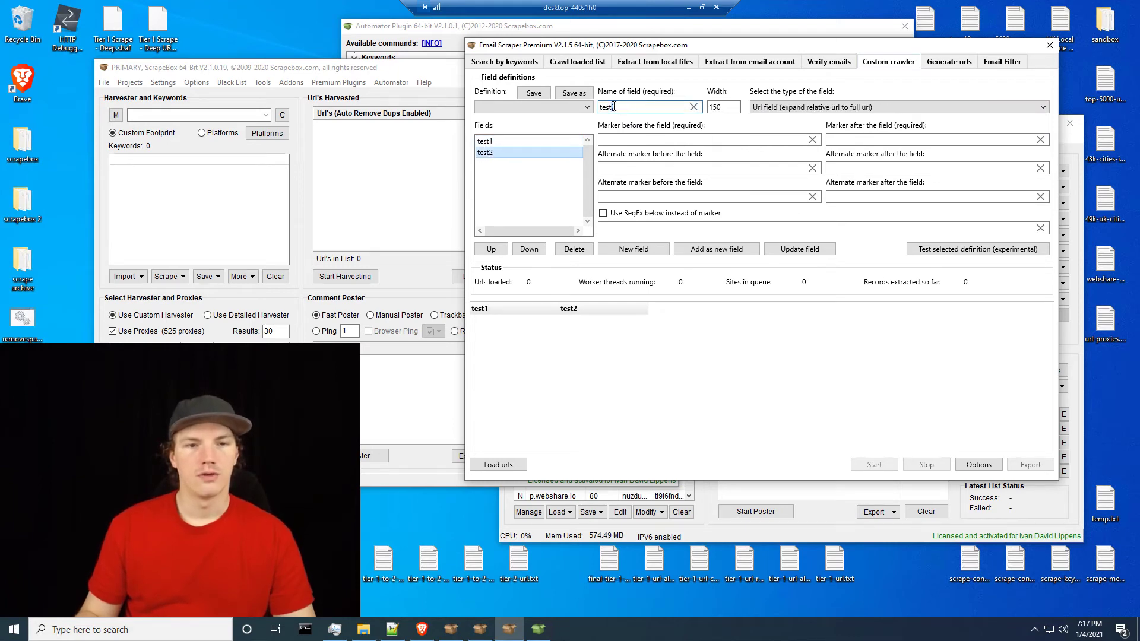
drag(615, 107, 630, 120)
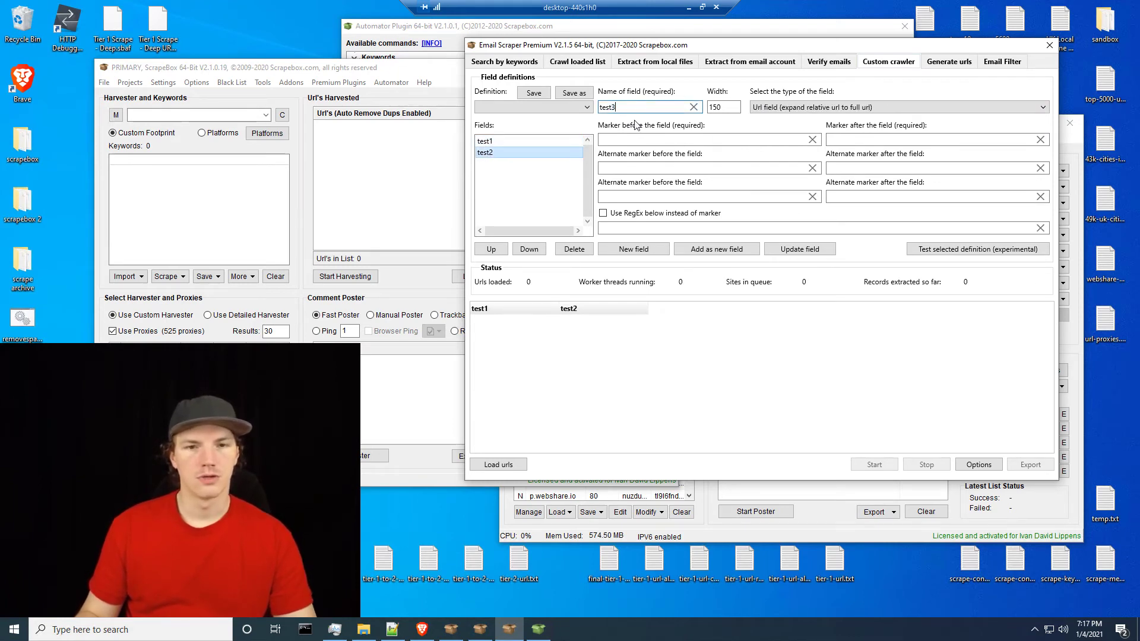
click(709, 252)
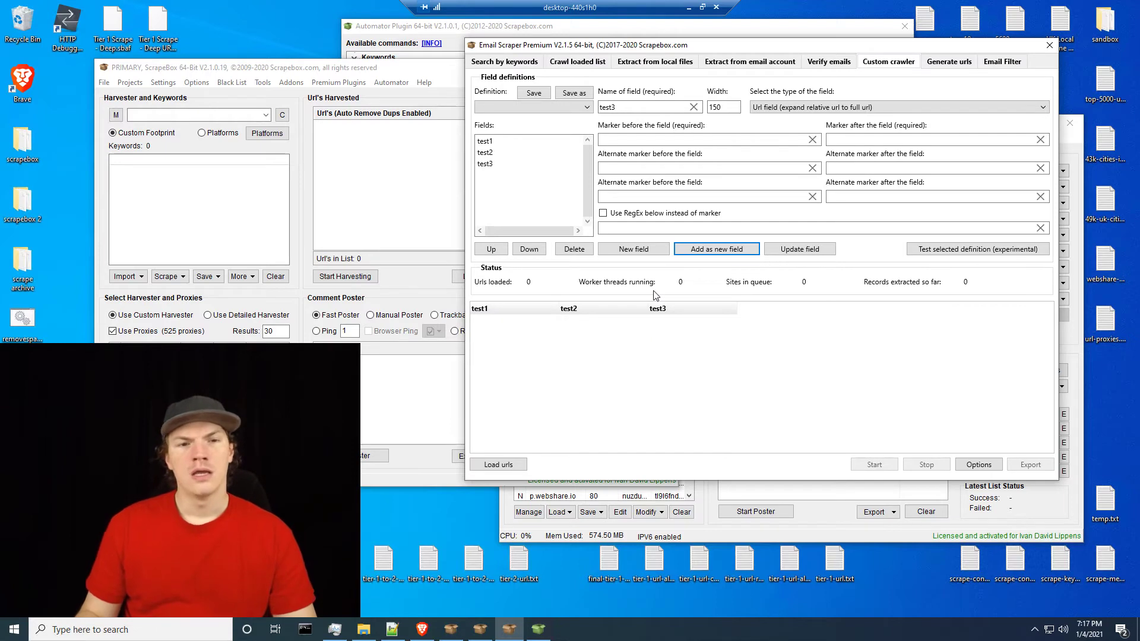
click(633, 143)
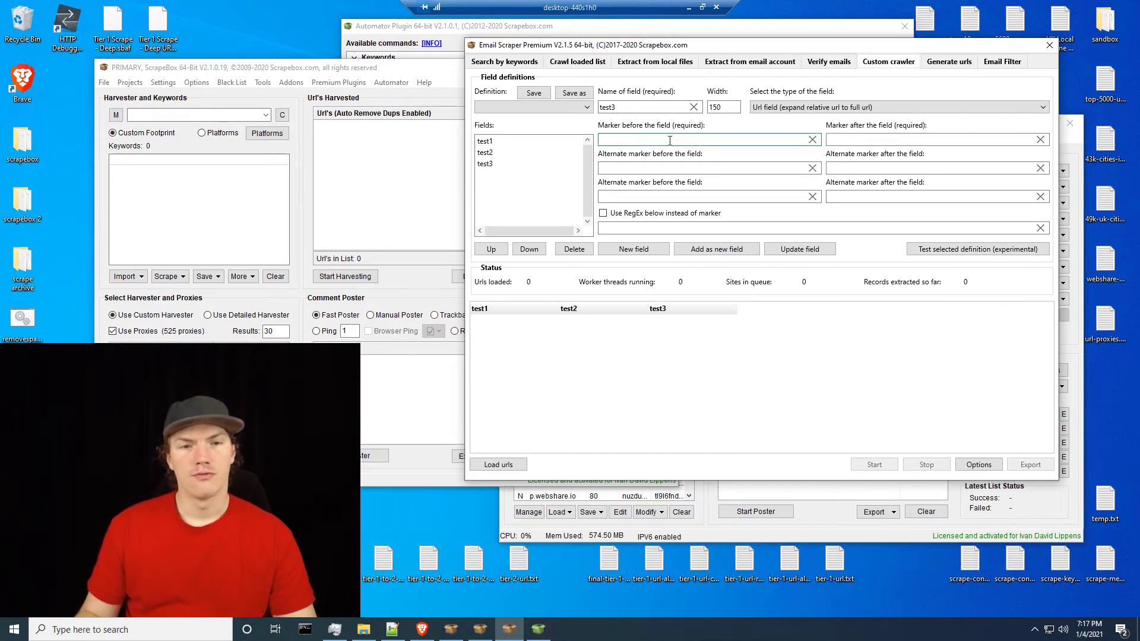
Open the primary window's custom grabber editor and show the Goodreads Ratings mask of the Goodreads Ratings module.
click(401, 82)
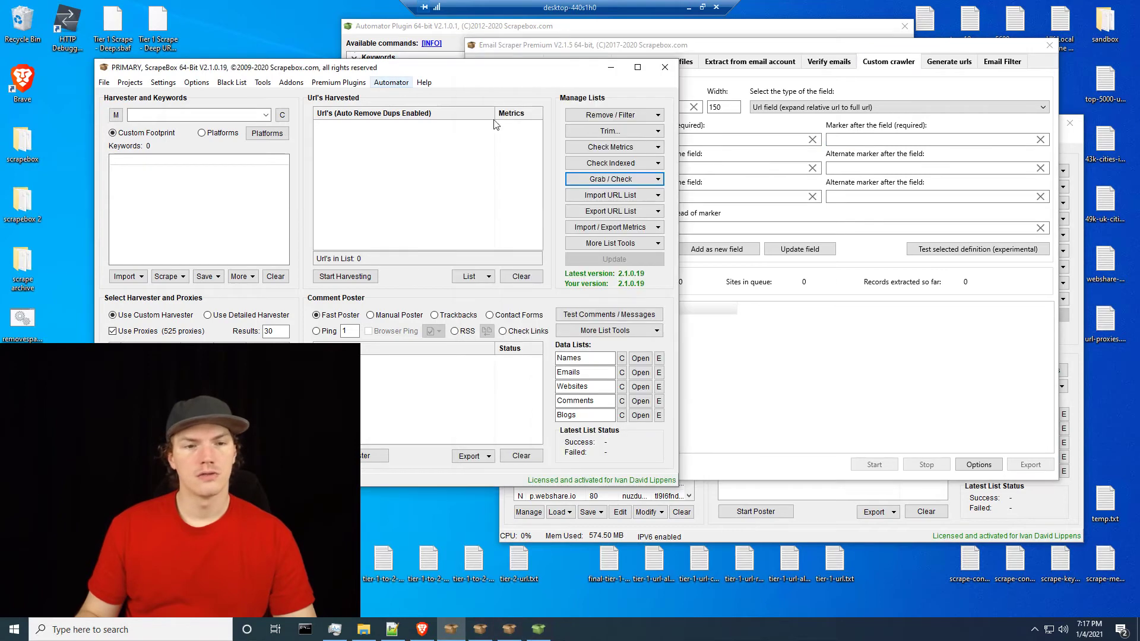
click(632, 243)
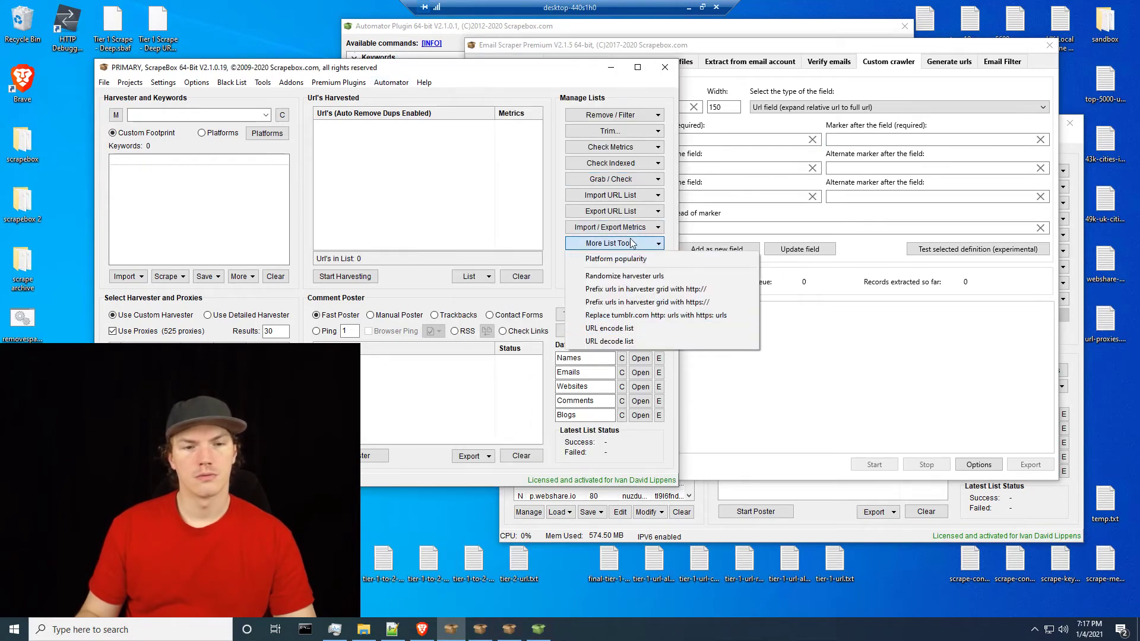
click(634, 180)
mouse_move(727, 355)
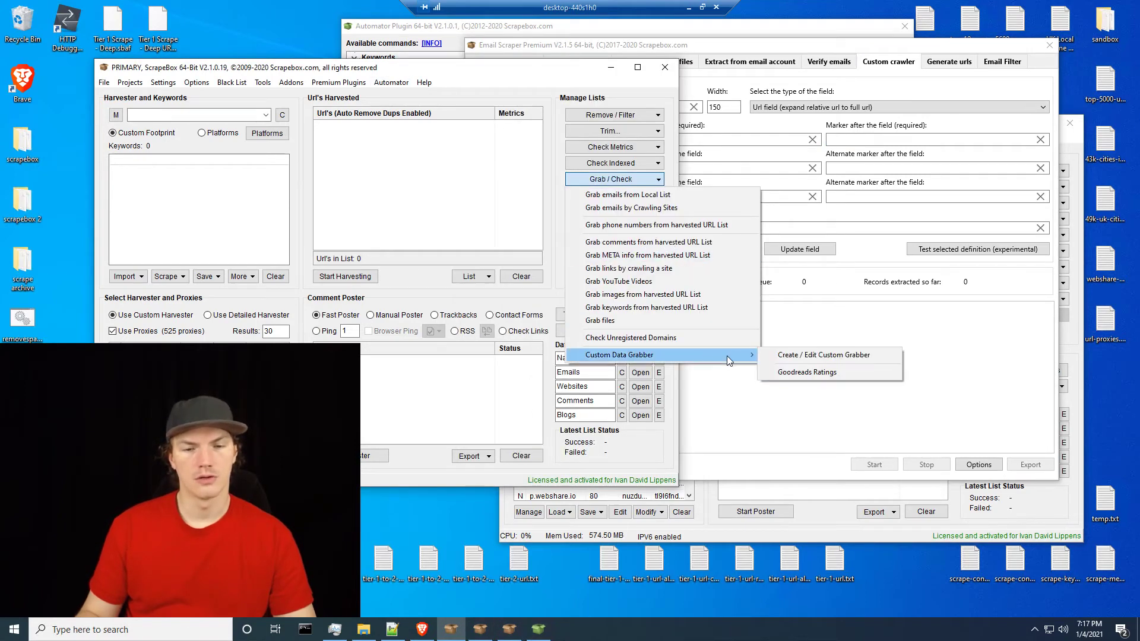
click(814, 355)
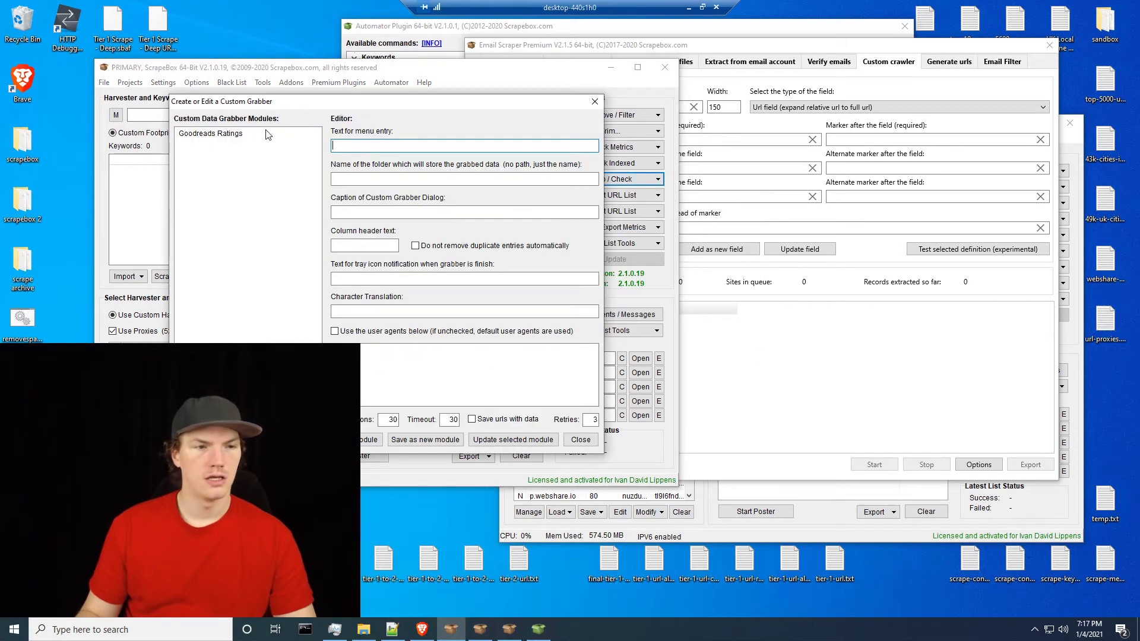
click(267, 134)
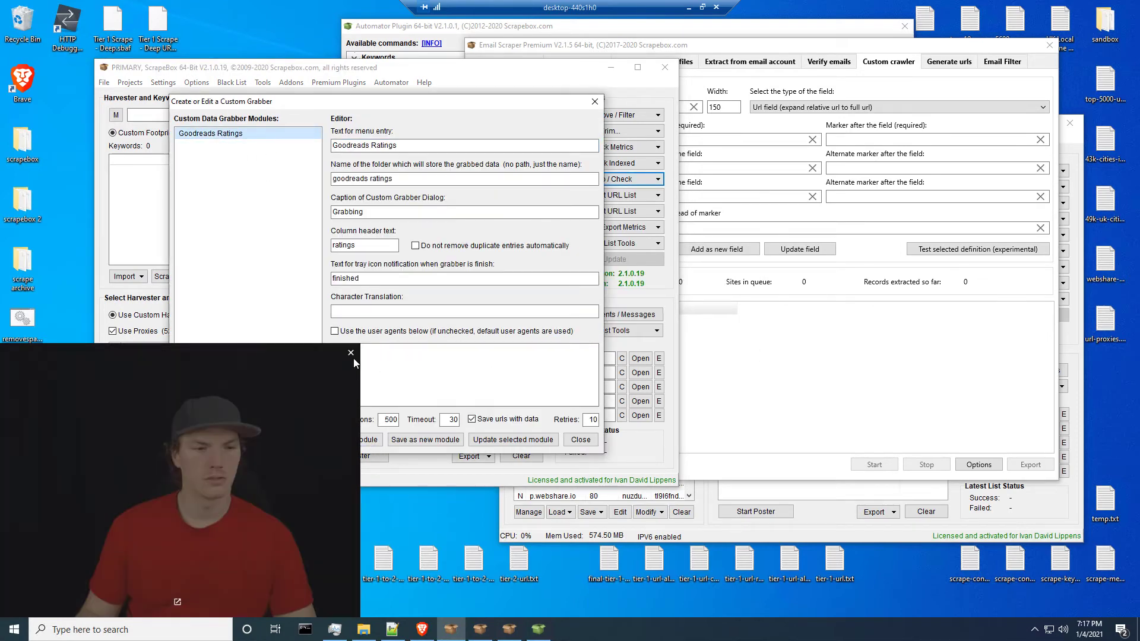
drag(358, 345, 240, 434)
click(296, 440)
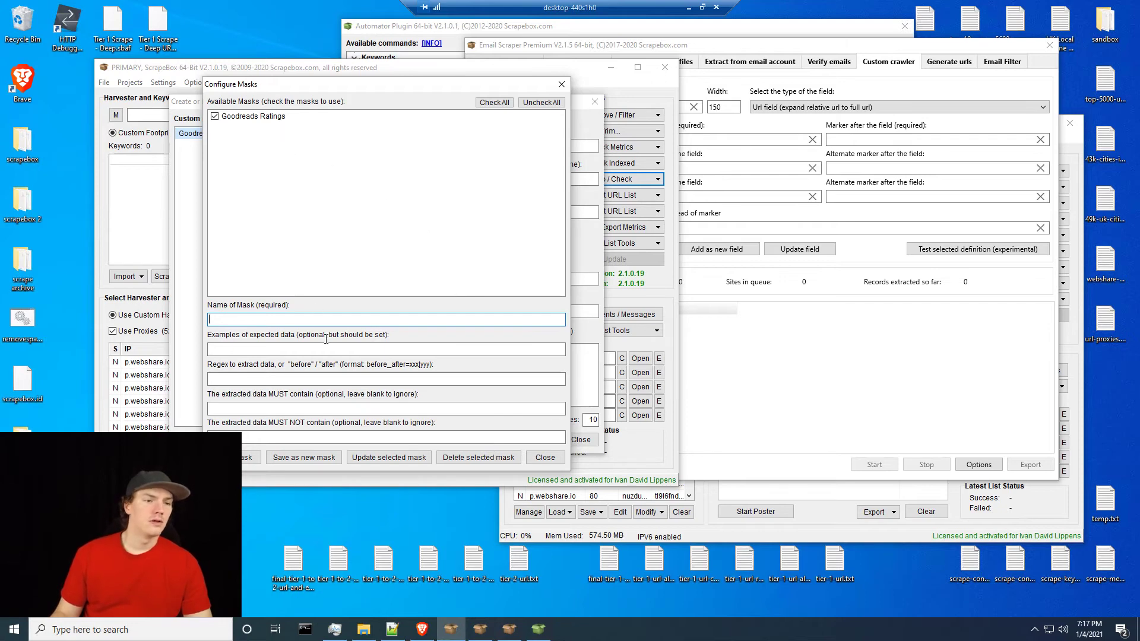
click(277, 119)
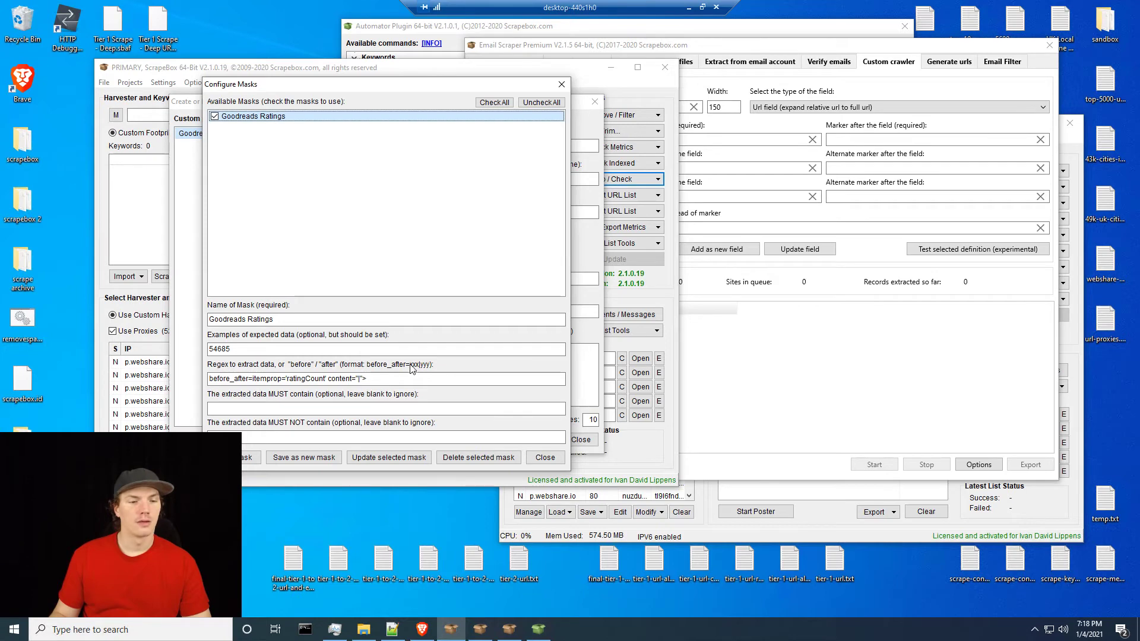
Examine the mask's before_after extraction pattern, its before and after markers and the expected data example, and close the mask and grabber editors.
click(254, 379)
drag(253, 379, 203, 380)
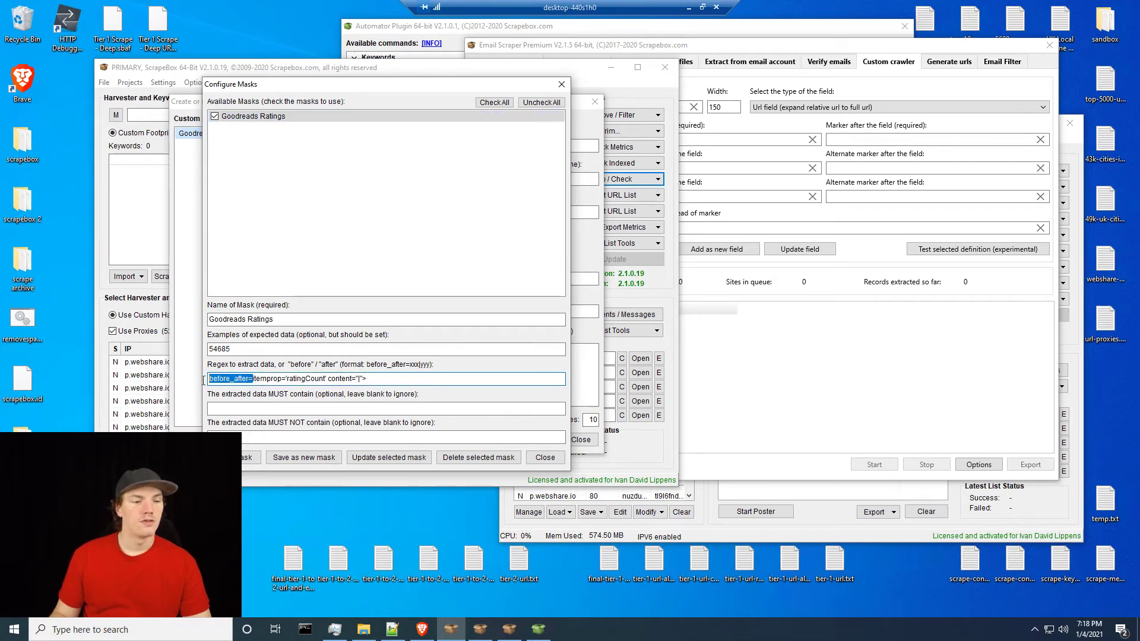
click(253, 379)
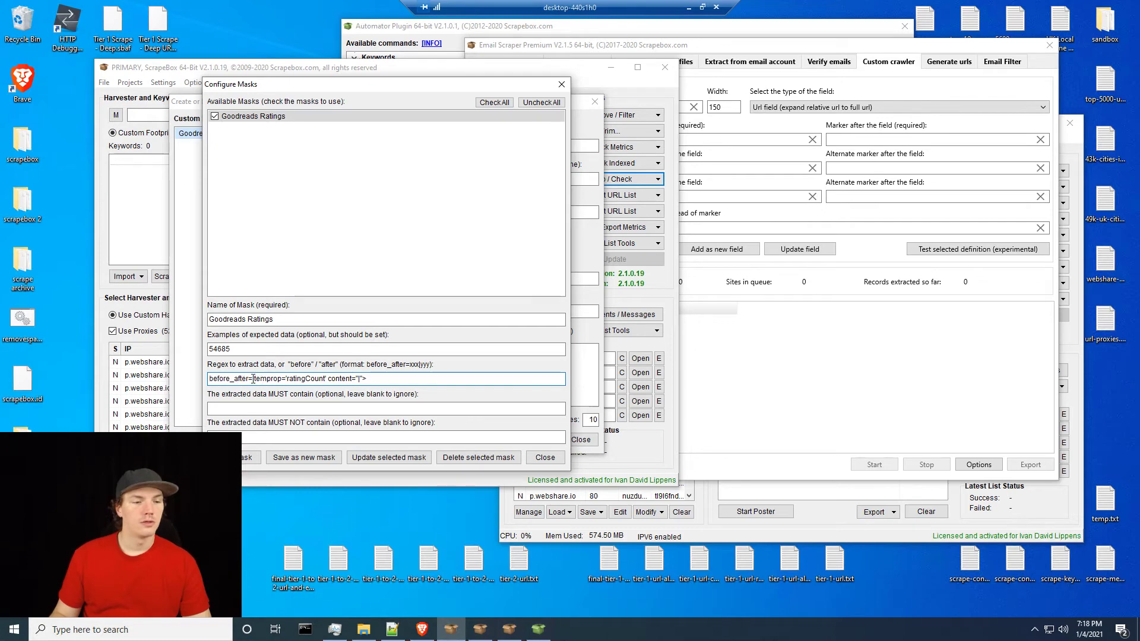
drag(252, 379, 358, 380)
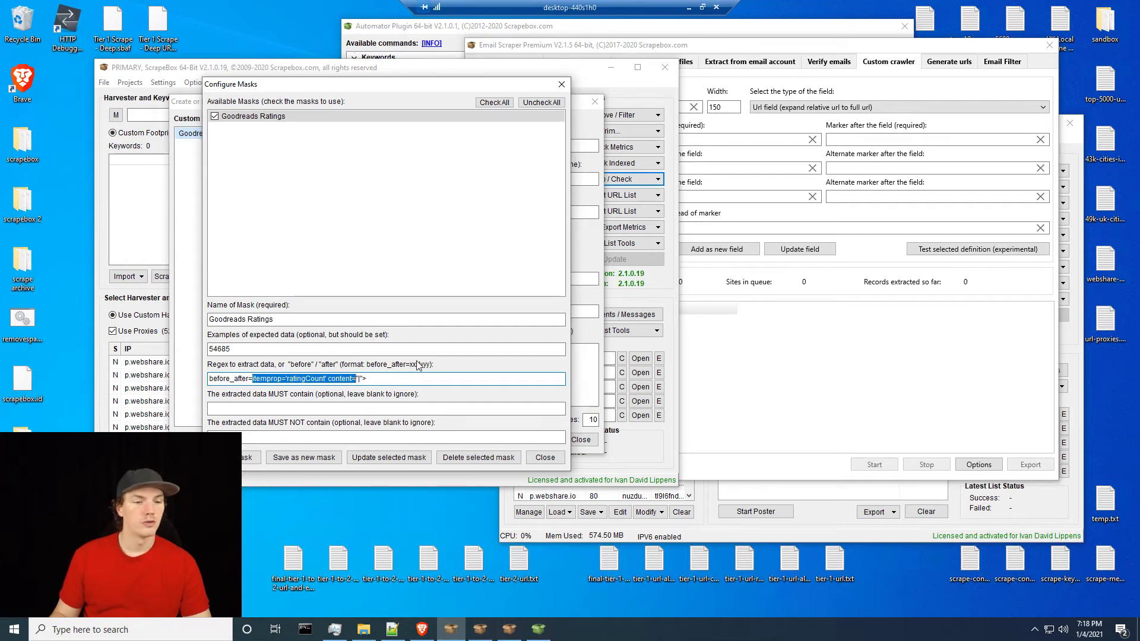
click(282, 379)
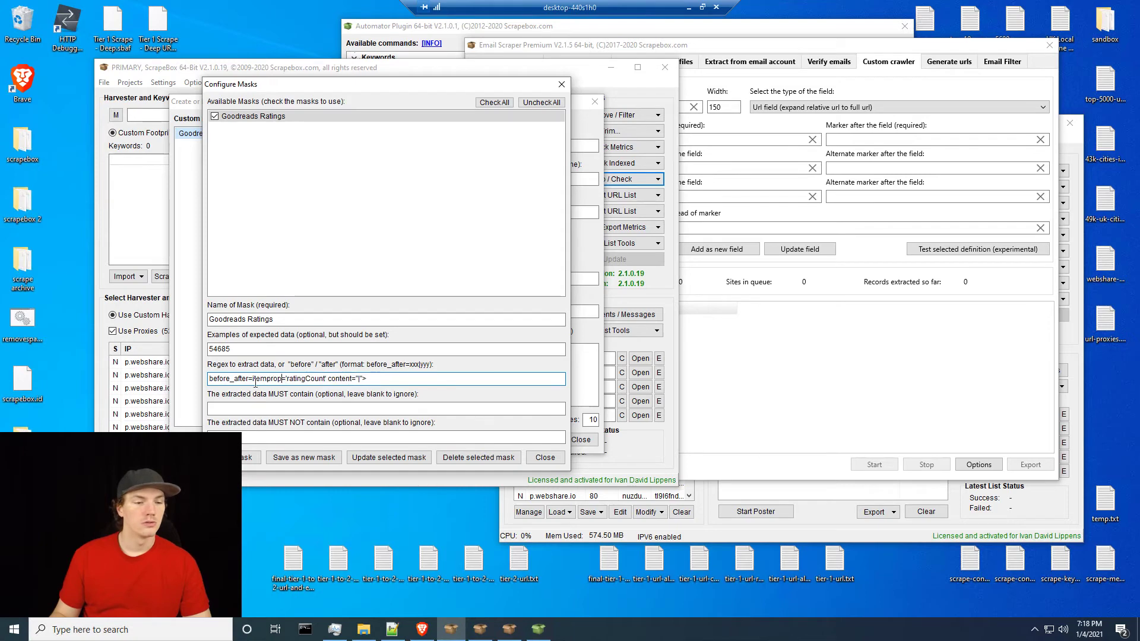
drag(260, 380, 359, 383)
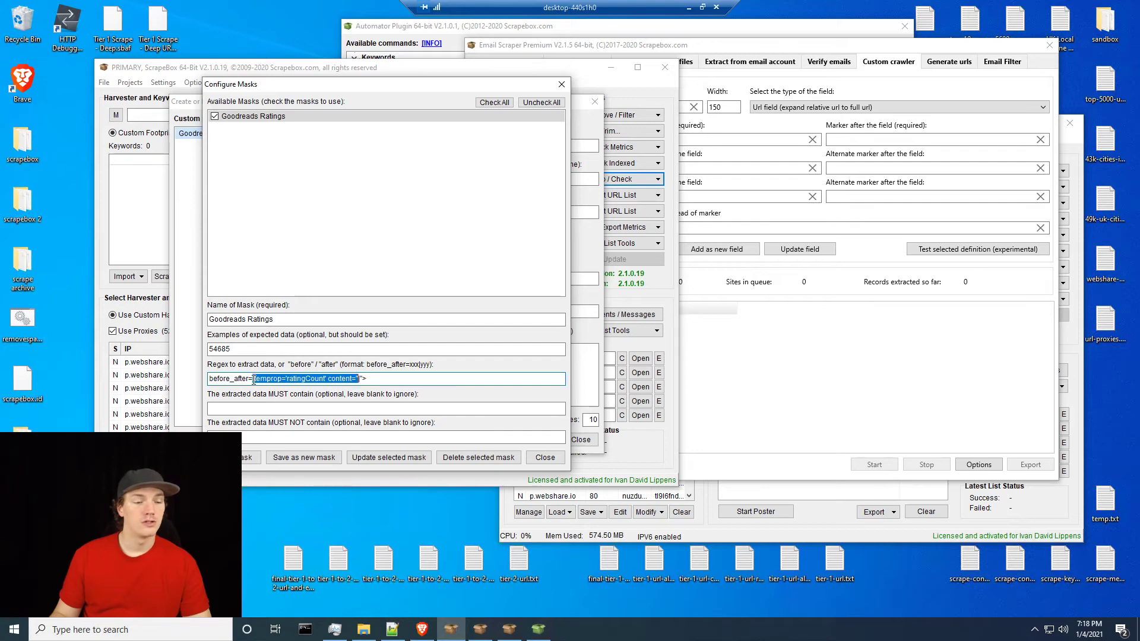
click(361, 379)
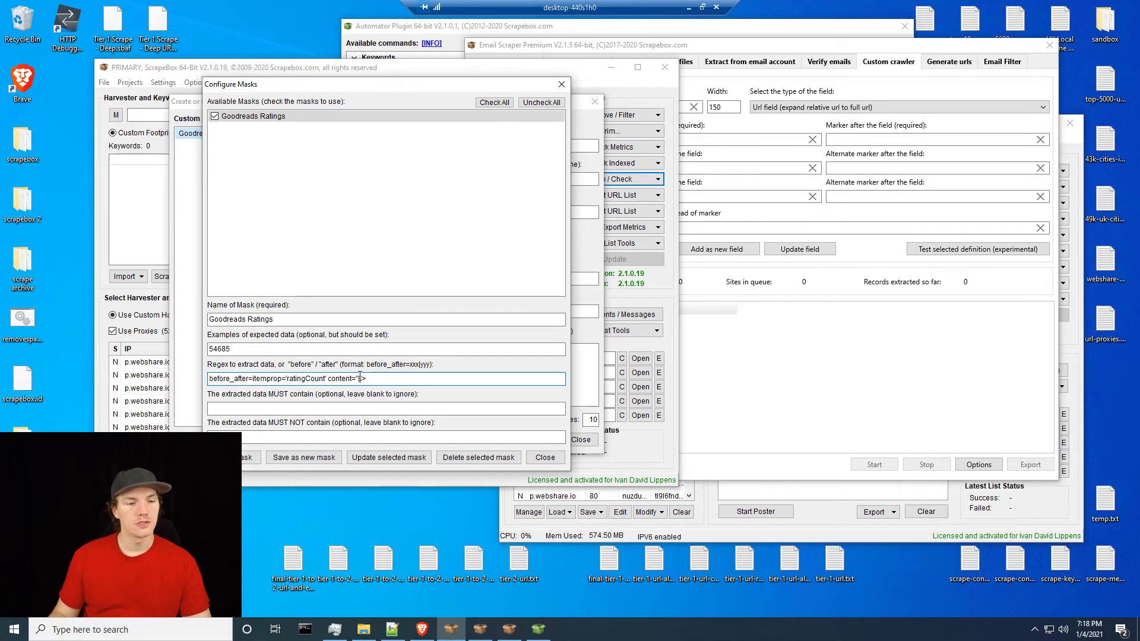
drag(360, 379, 409, 381)
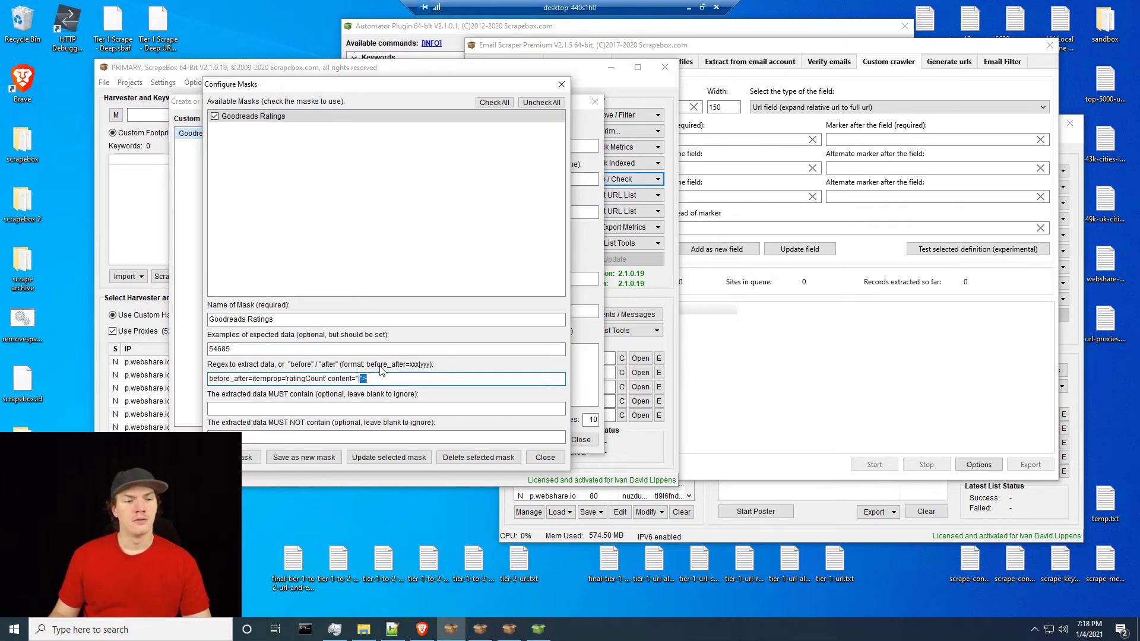
drag(249, 349, 188, 349)
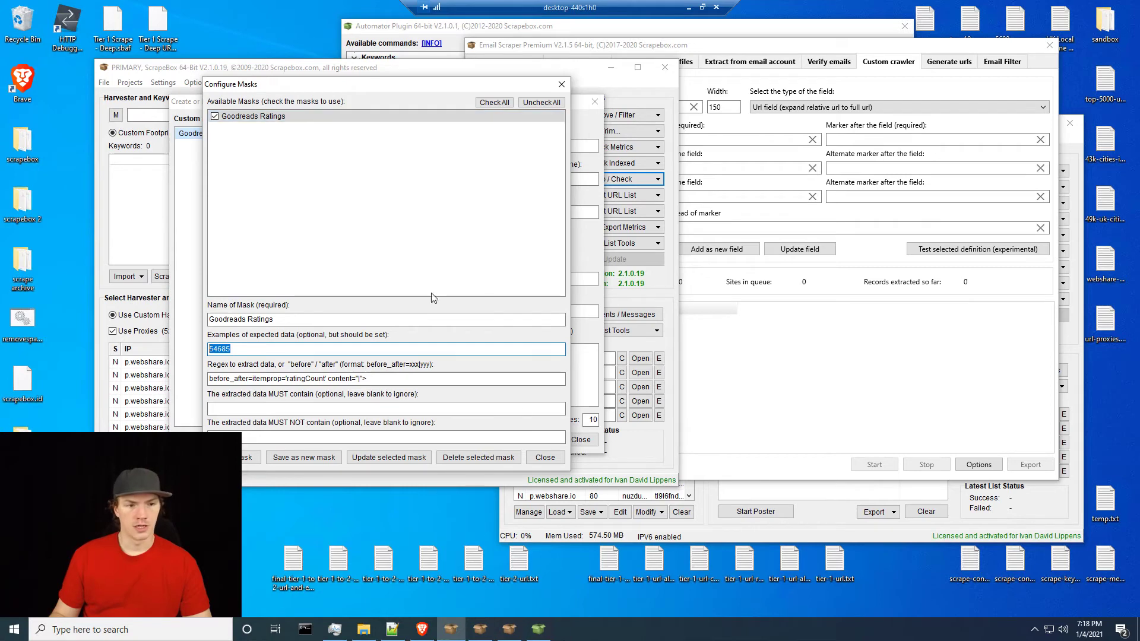
click(546, 458)
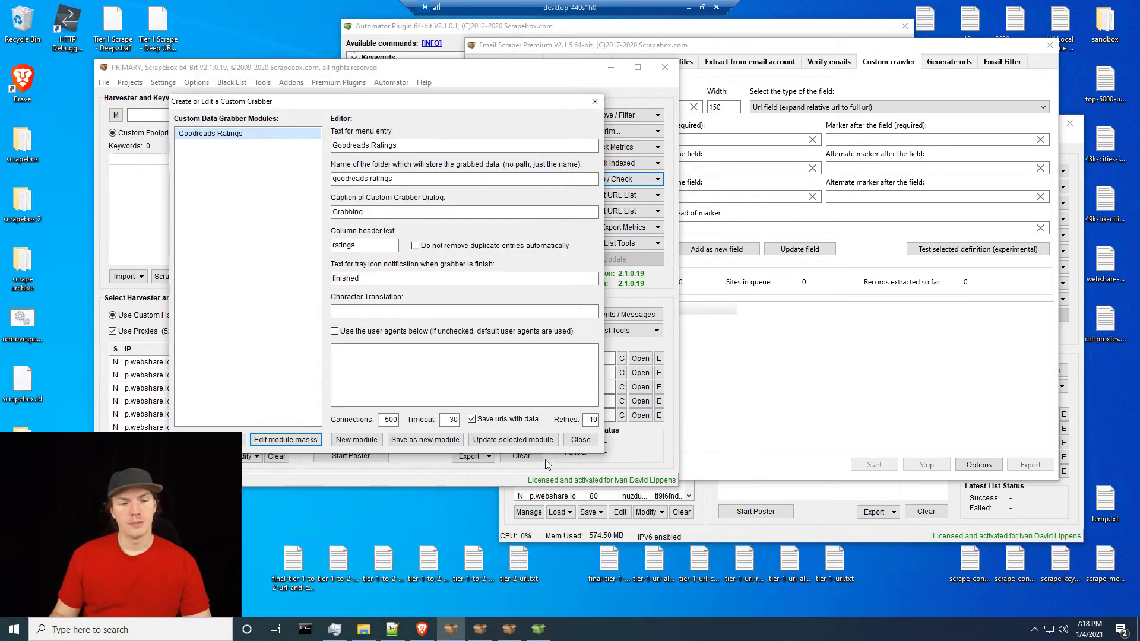
click(582, 441)
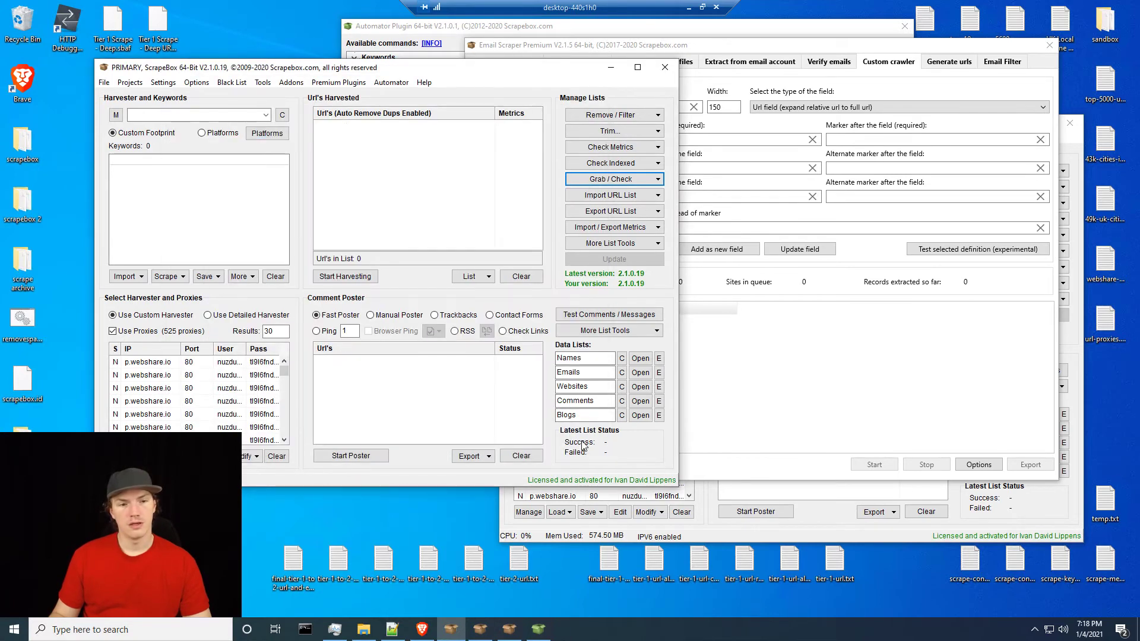
Review the primary window's list of installed premium plugins, including the Yellow Page Scraper, and return to the Custom crawler.
click(856, 295)
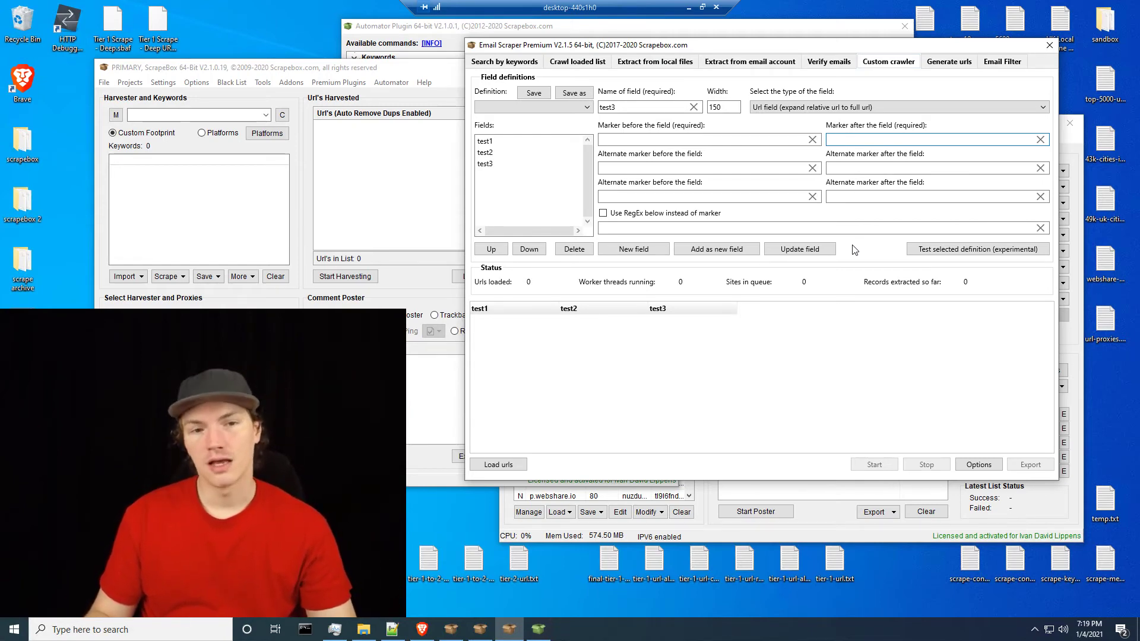
click(391, 68)
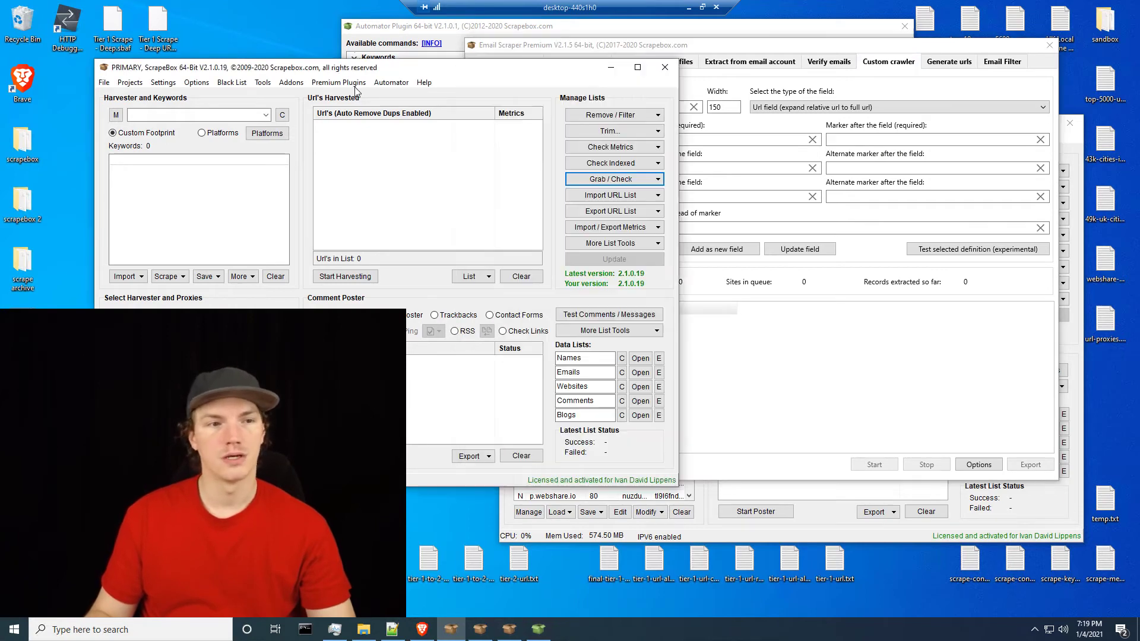
click(341, 83)
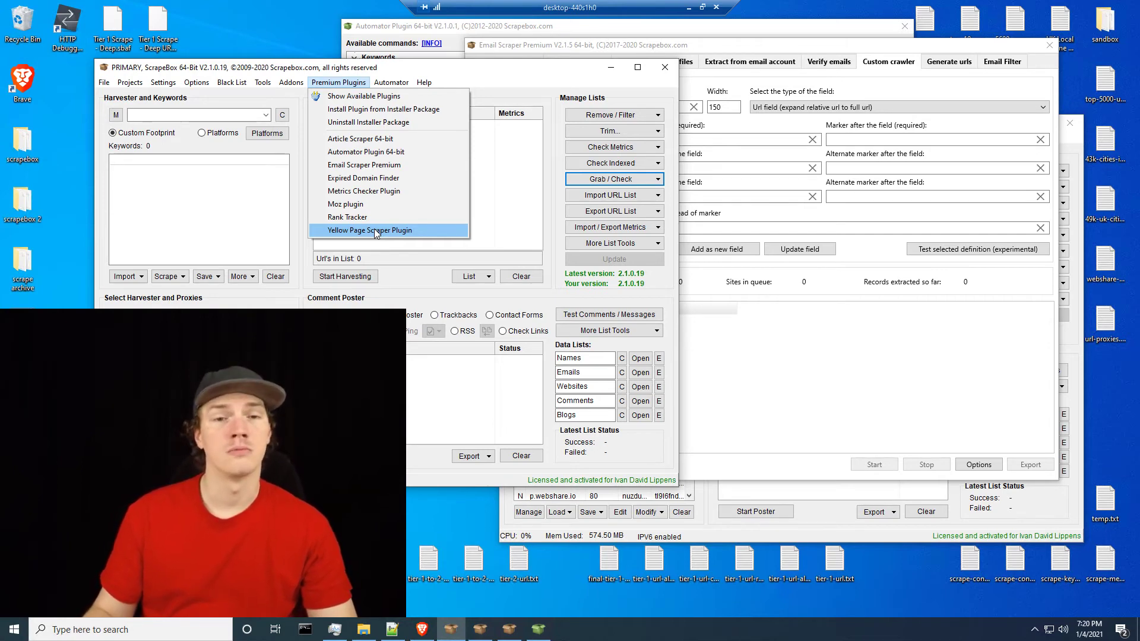
click(425, 271)
click(836, 324)
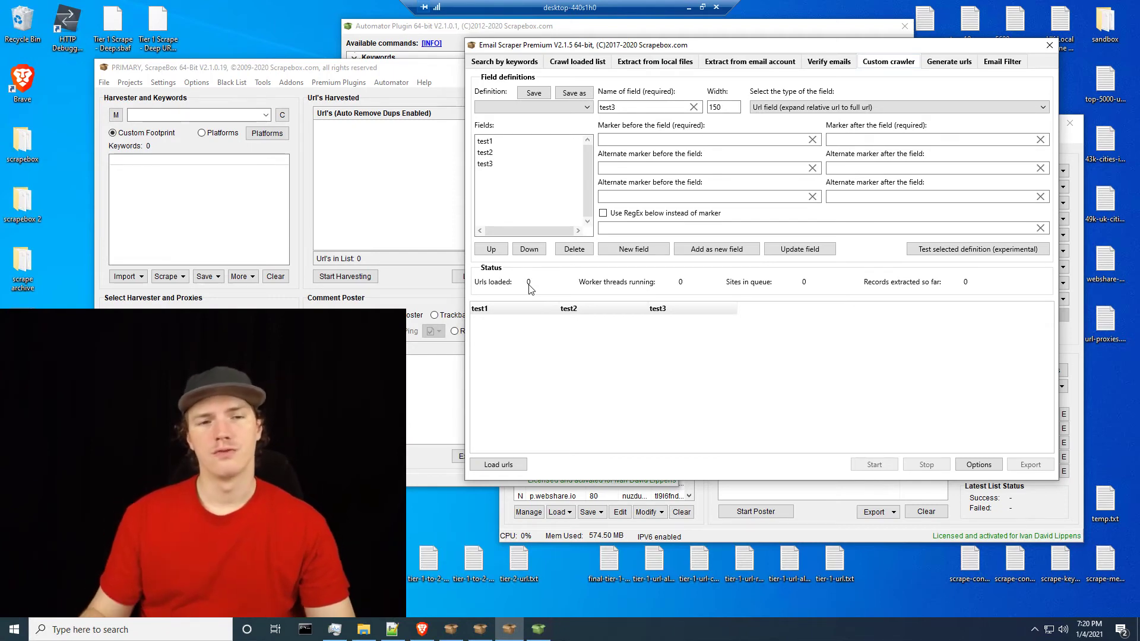
Review the custom crawler's options for custom user agent, search depth levels and worker threads, and close them without changes.
click(982, 466)
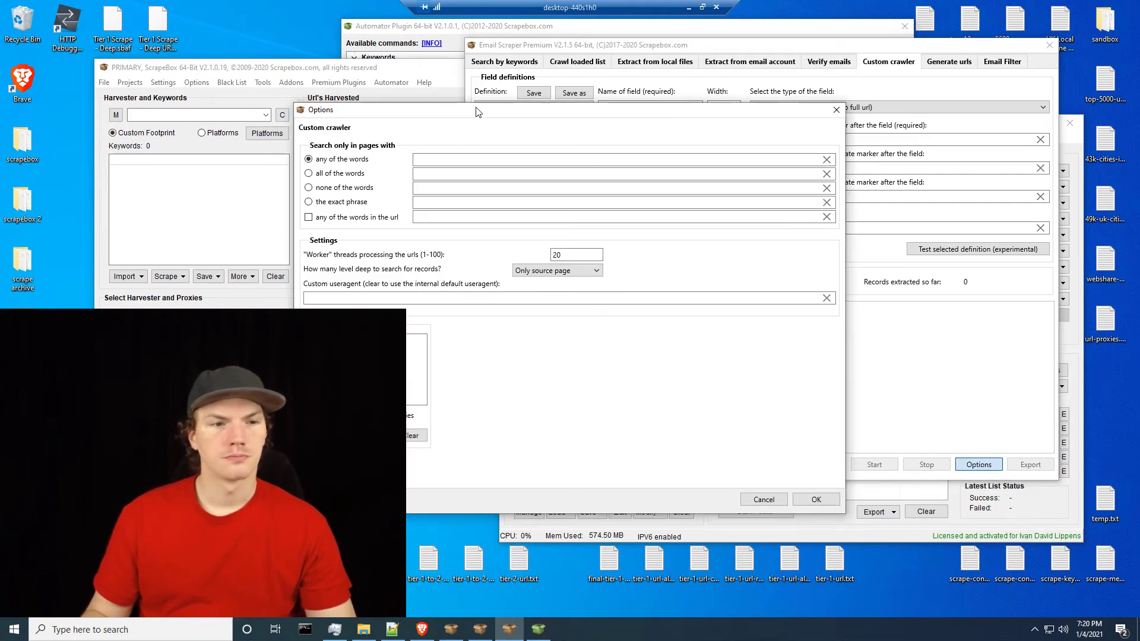
drag(478, 112, 618, 93)
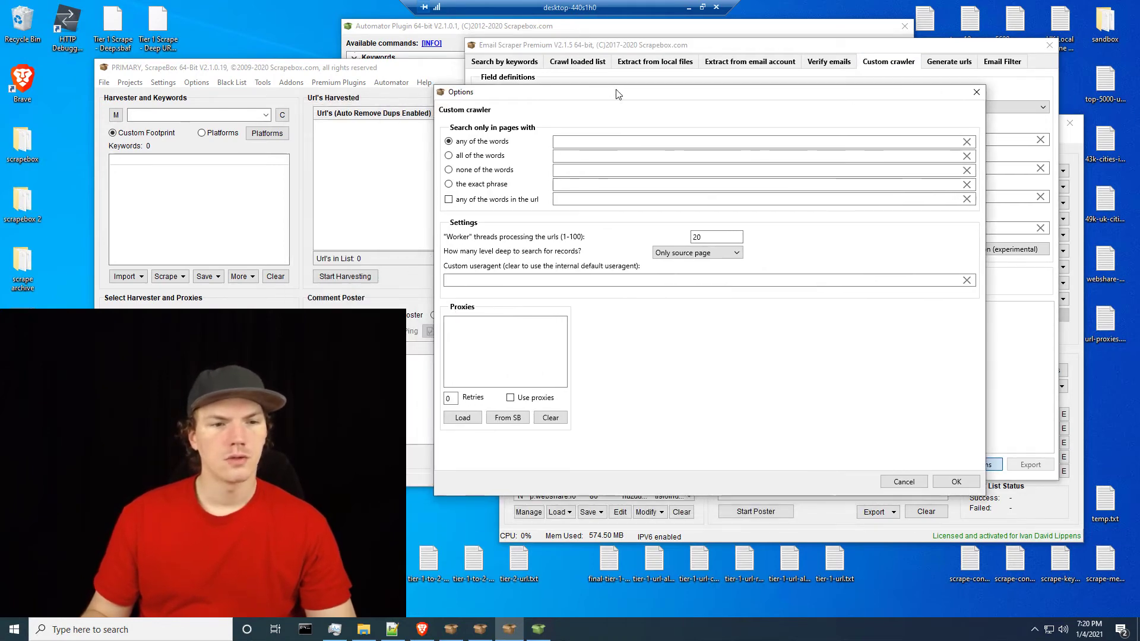
click(521, 281)
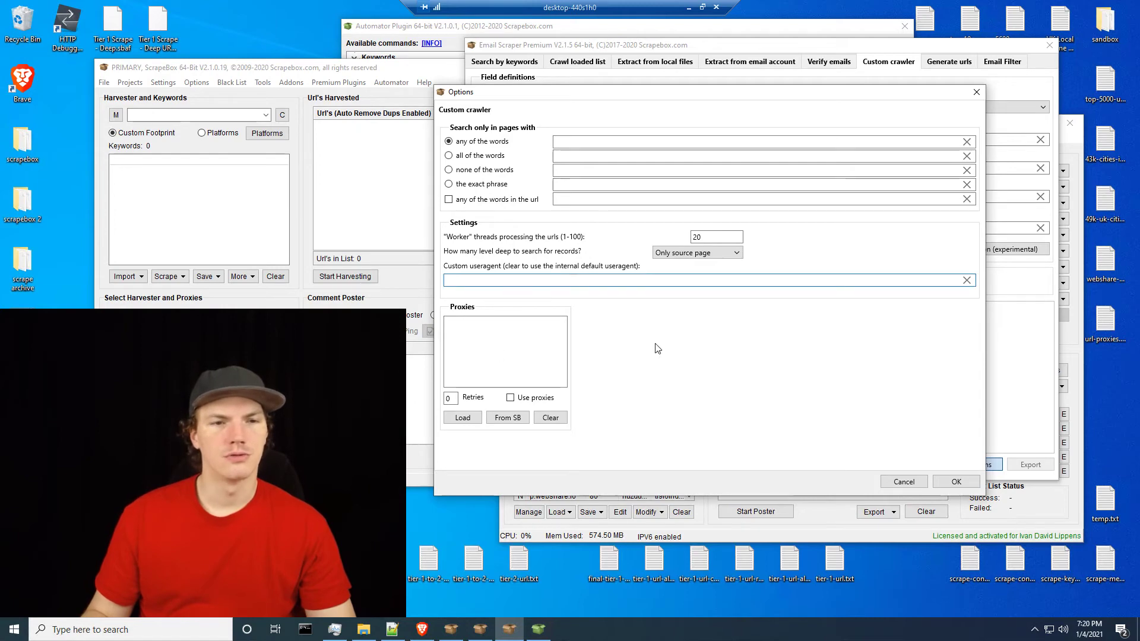
click(713, 254)
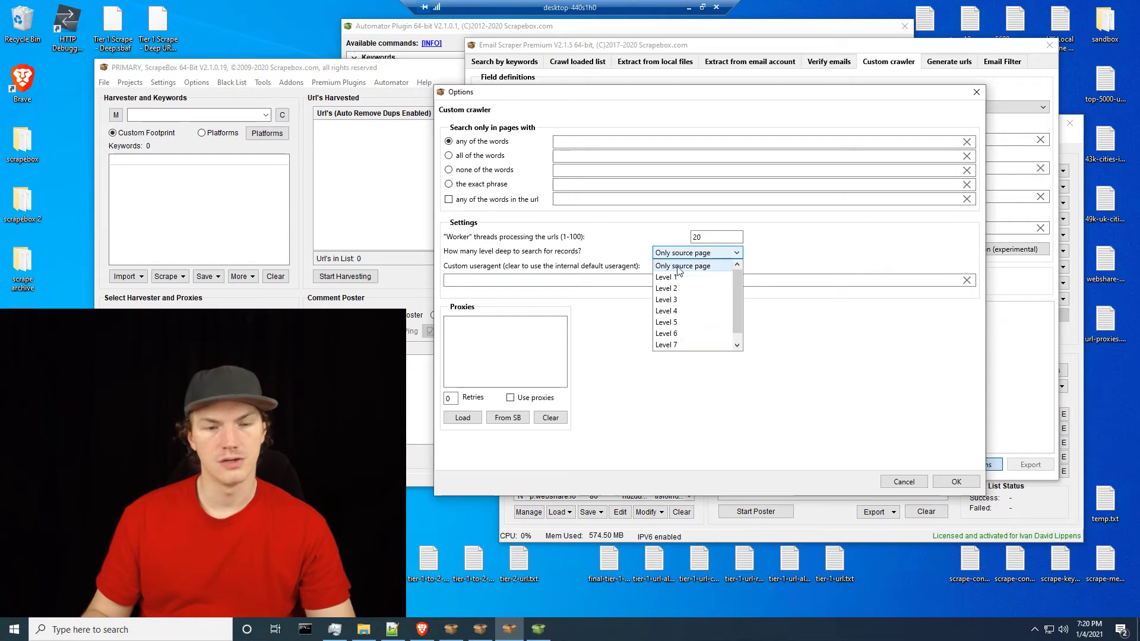
click(793, 340)
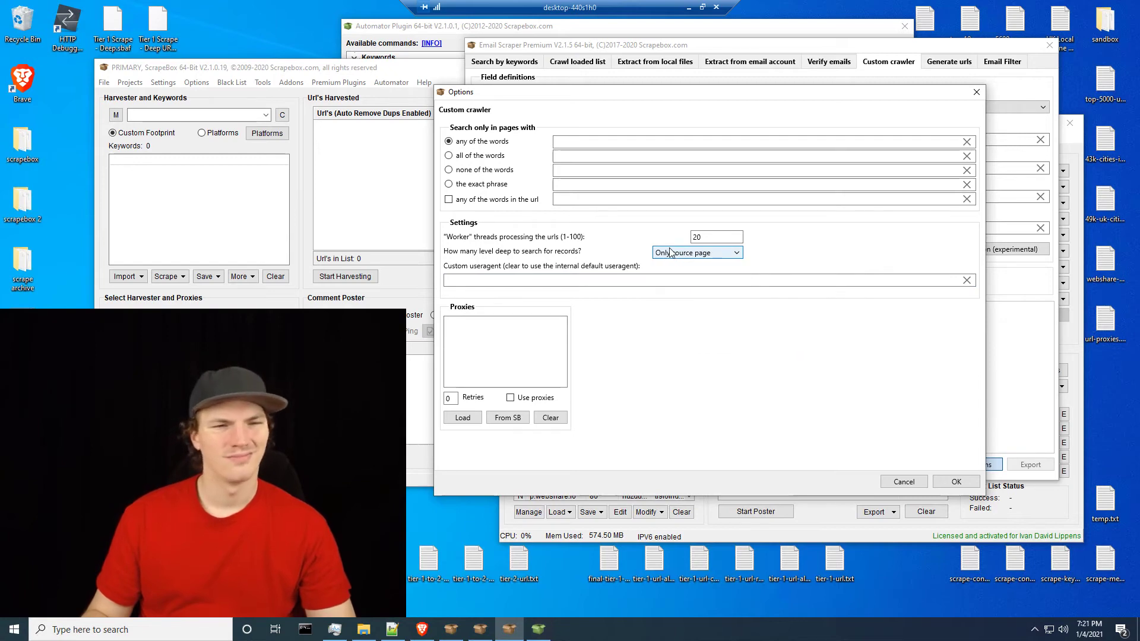
double_click(709, 236)
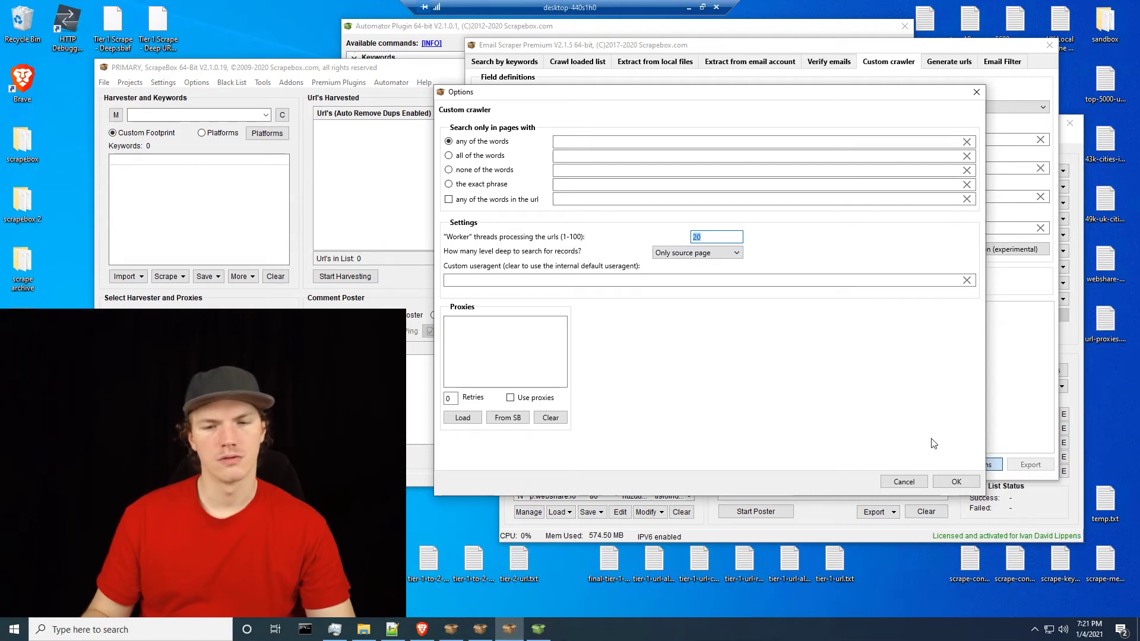
click(904, 482)
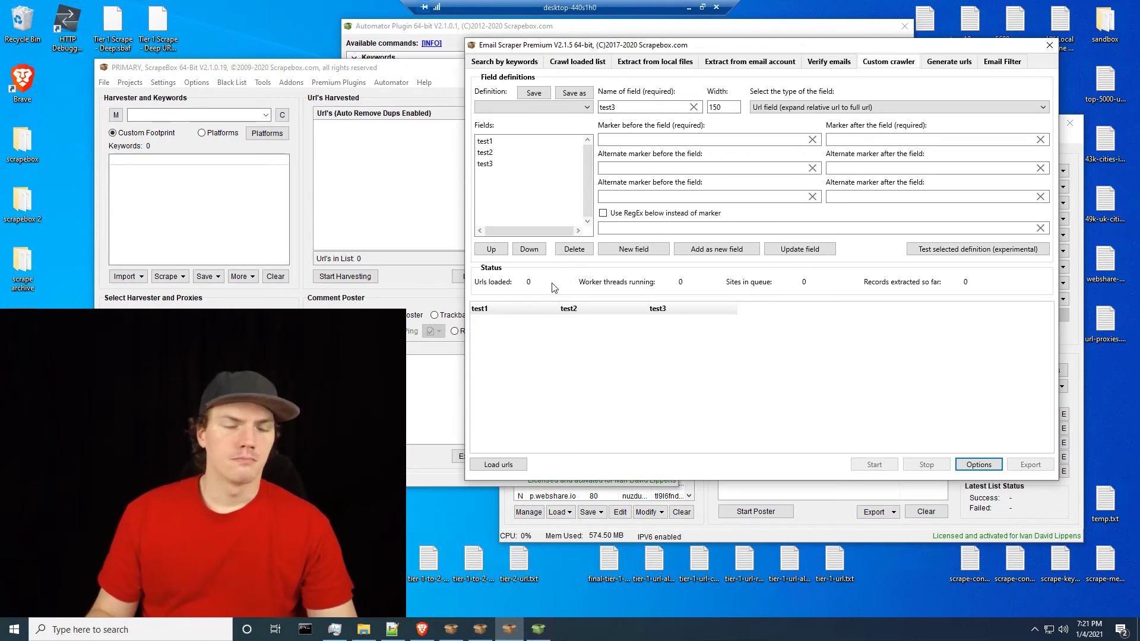
Check the site and level settings of the primary window's Grab links by crawling a site tool, and view the addons list.
click(438, 74)
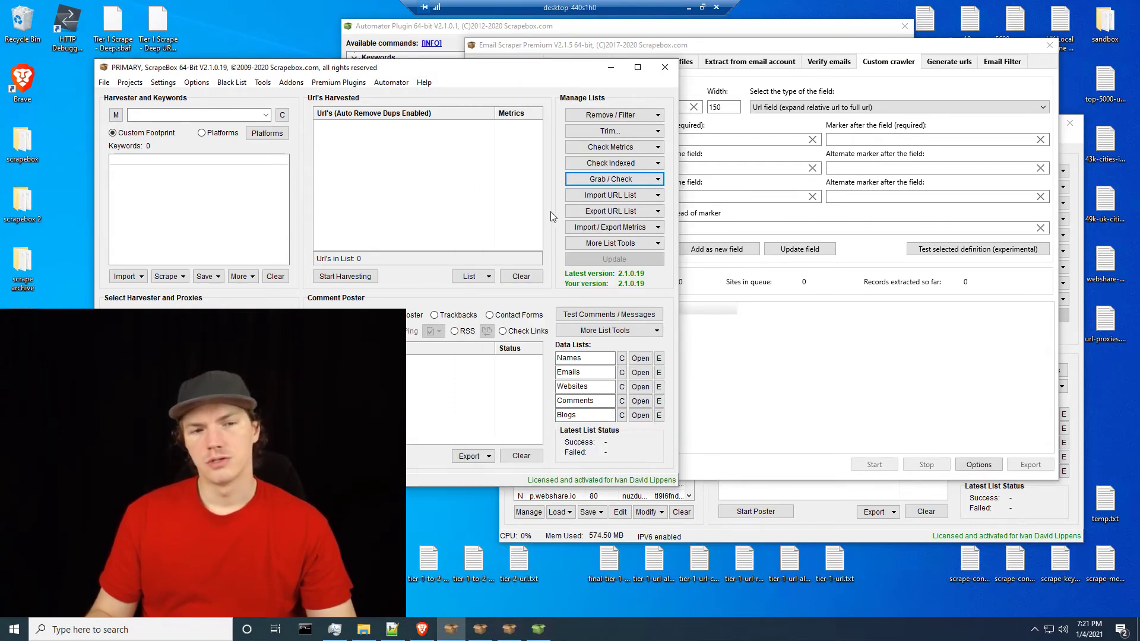
click(603, 175)
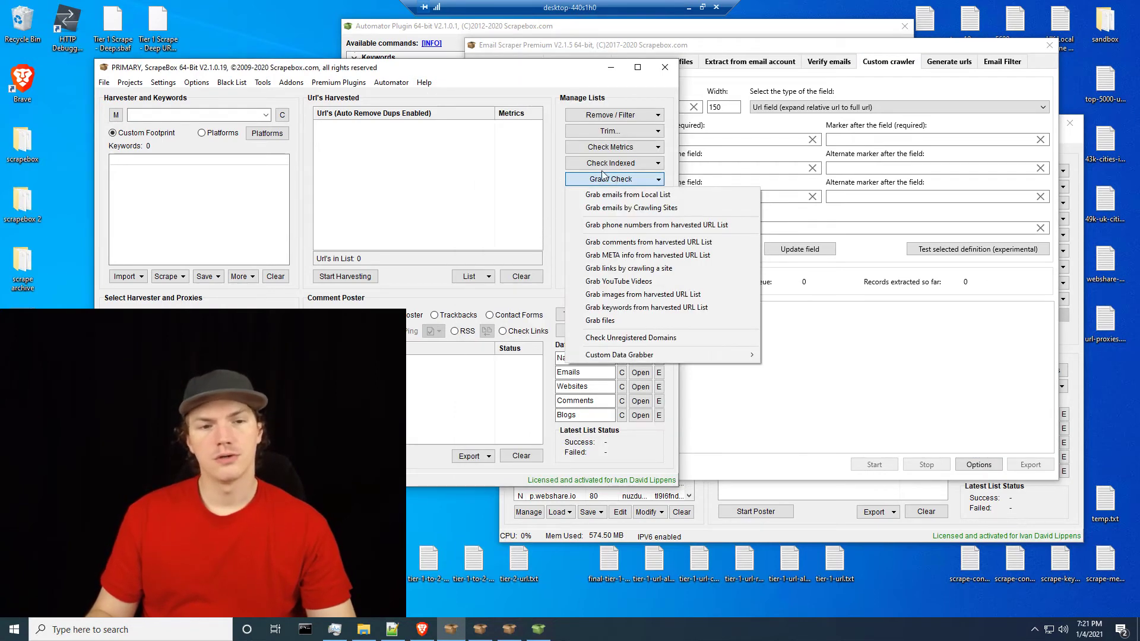
click(613, 267)
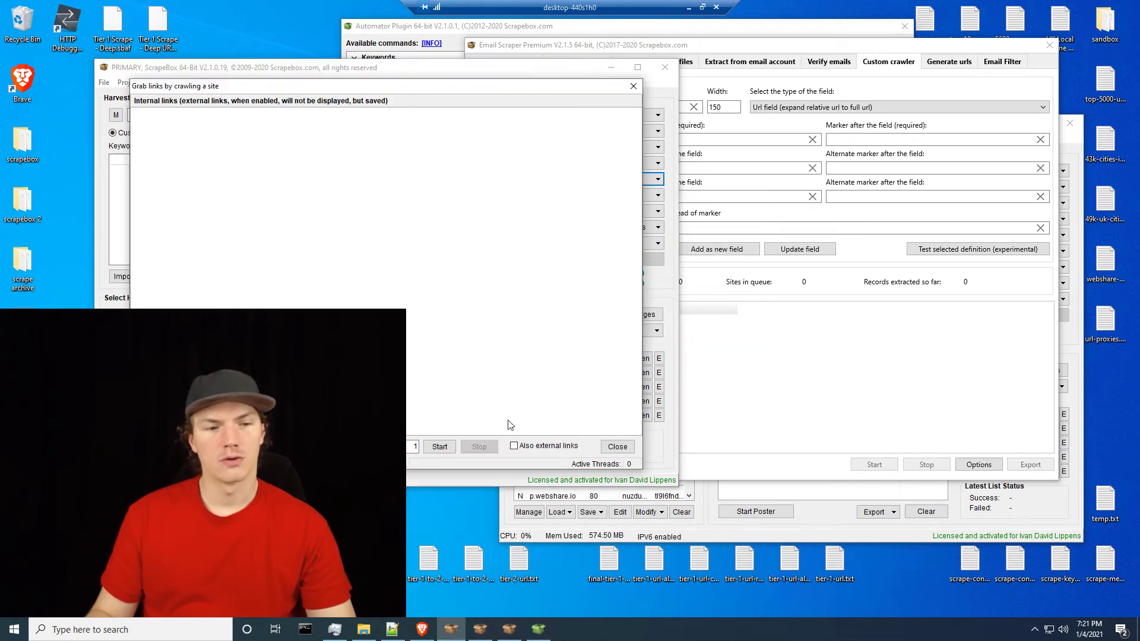
drag(399, 318, 228, 460)
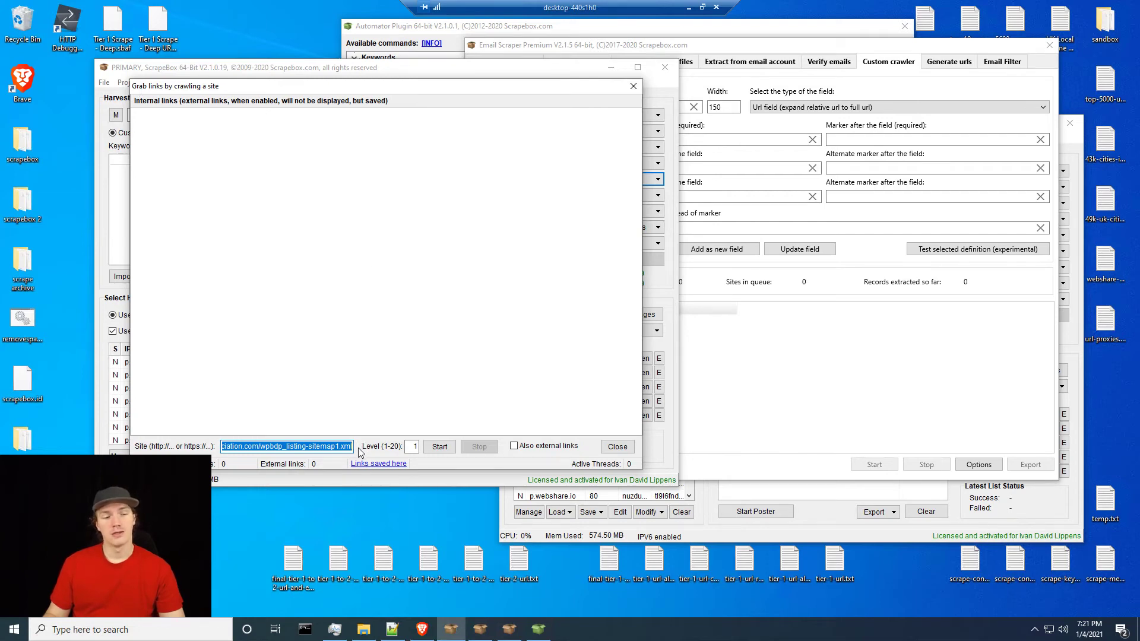
click(412, 447)
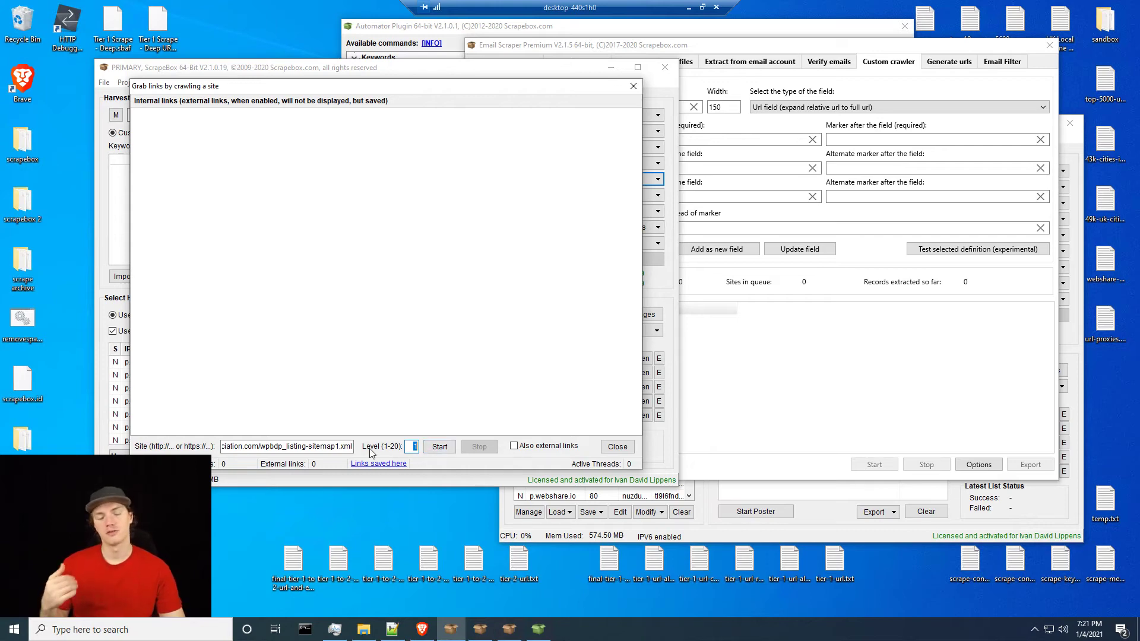
click(618, 447)
click(290, 83)
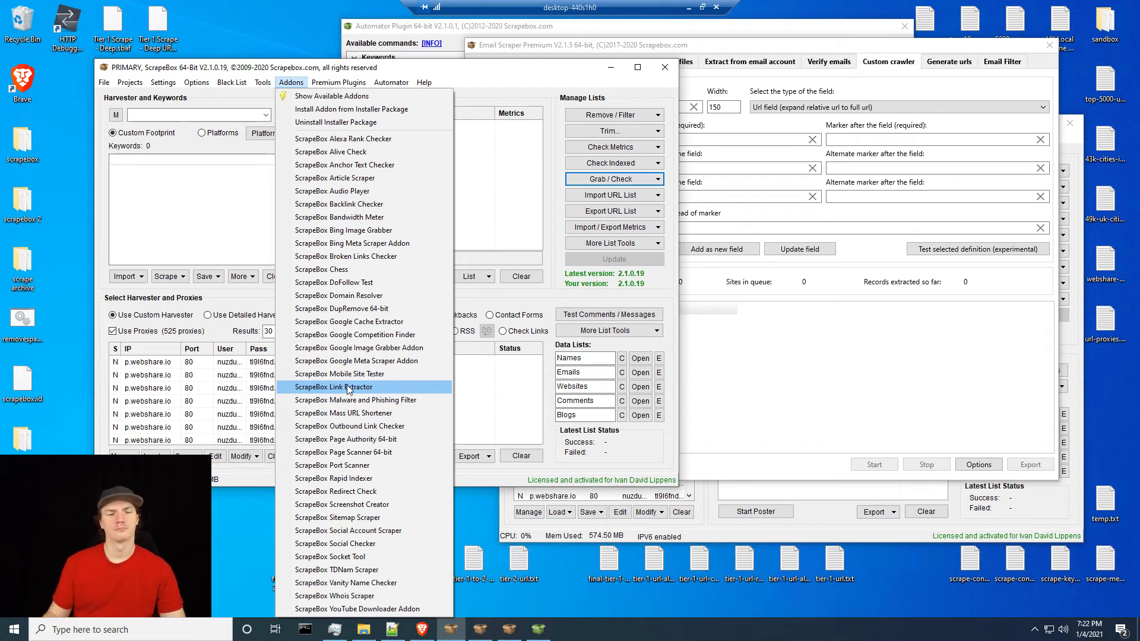
click(550, 292)
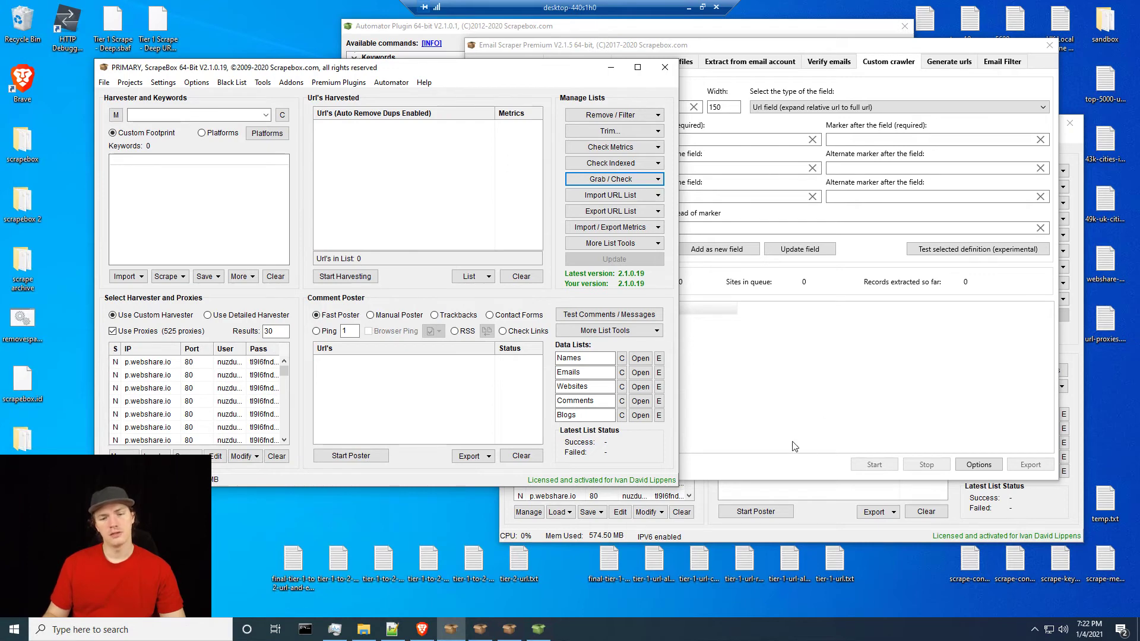
Recheck the custom crawler's search depth levels, cancel its options, and find the Sitemap Scraper among the primary window's addons.
click(800, 465)
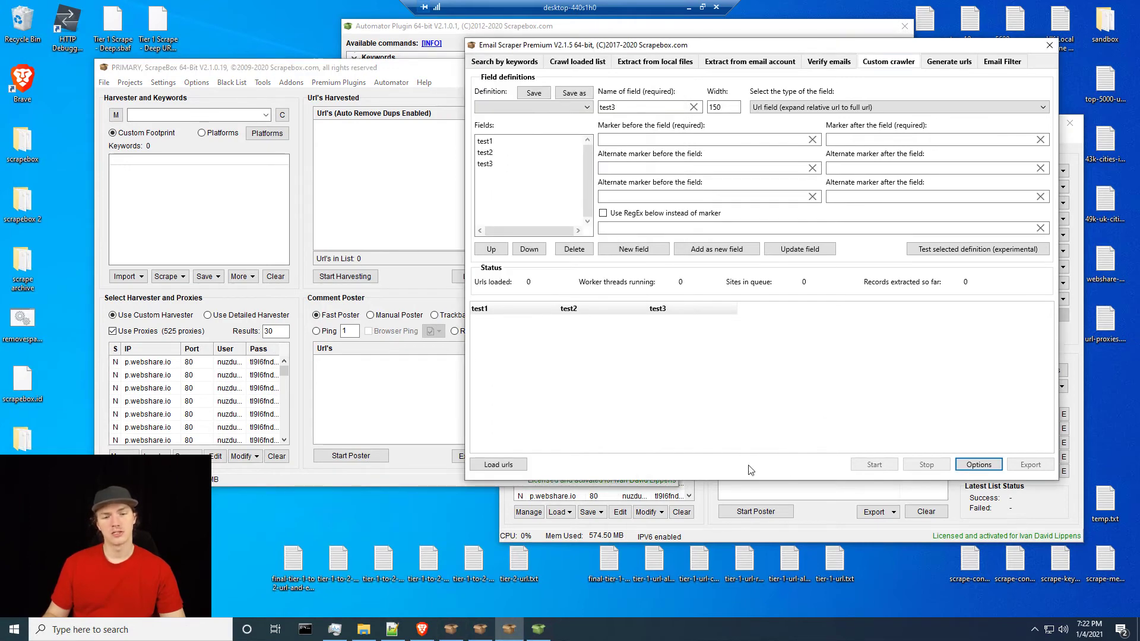
click(974, 465)
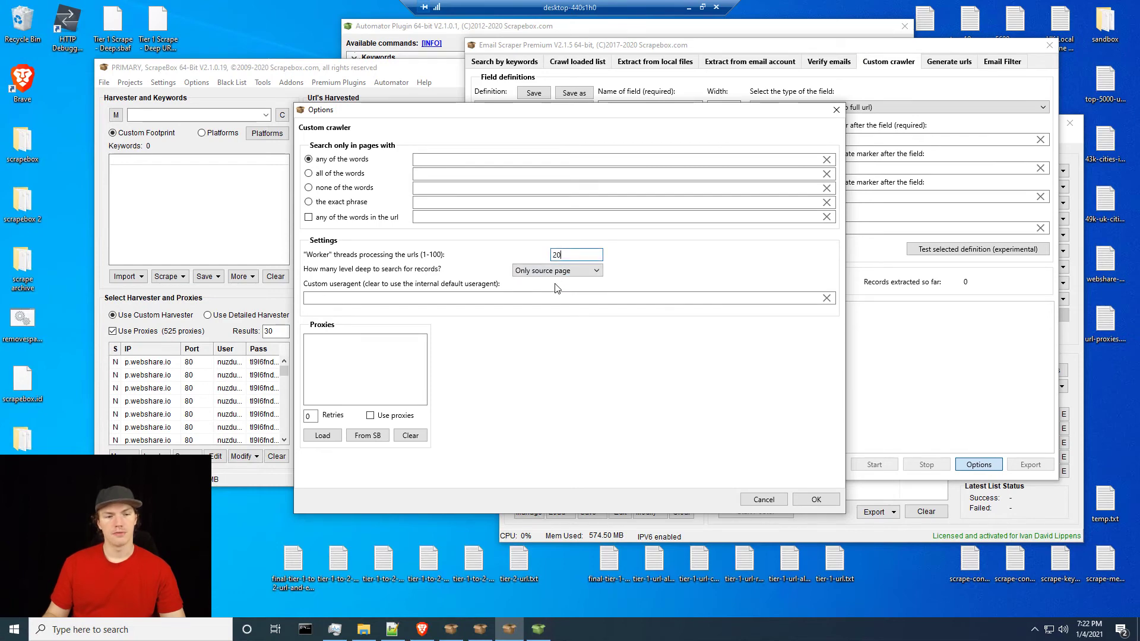
click(597, 271)
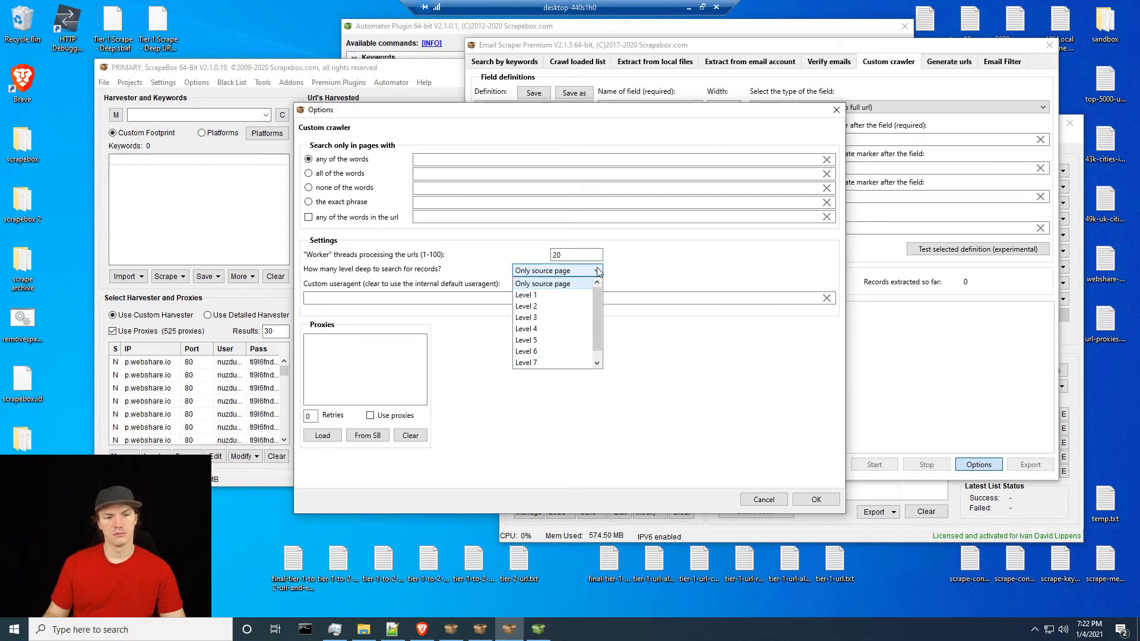
click(655, 295)
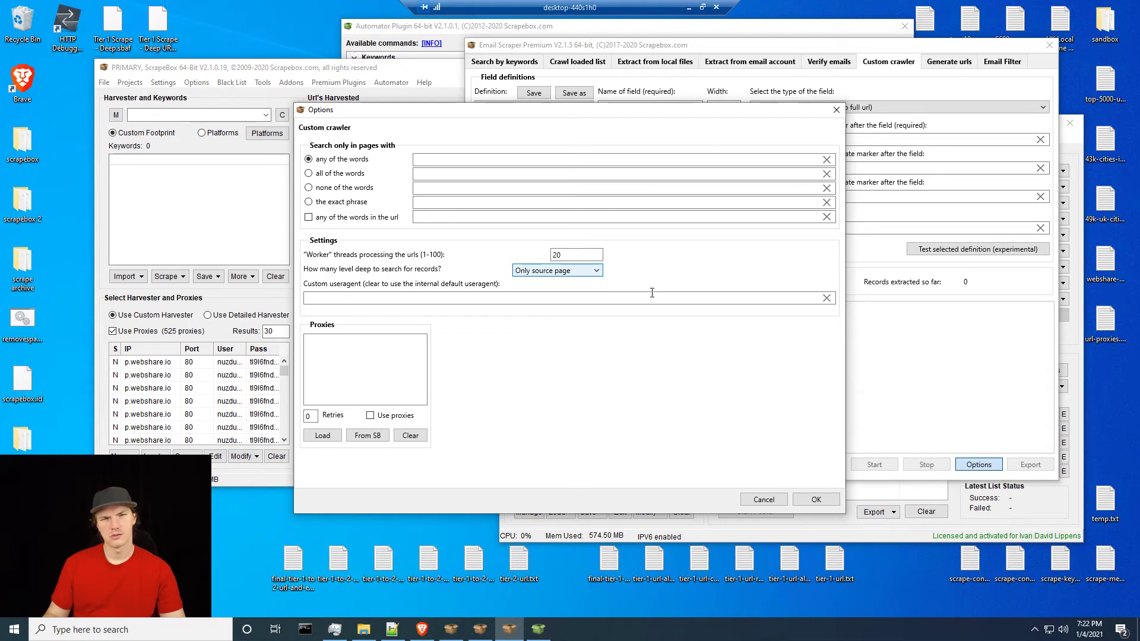
click(763, 500)
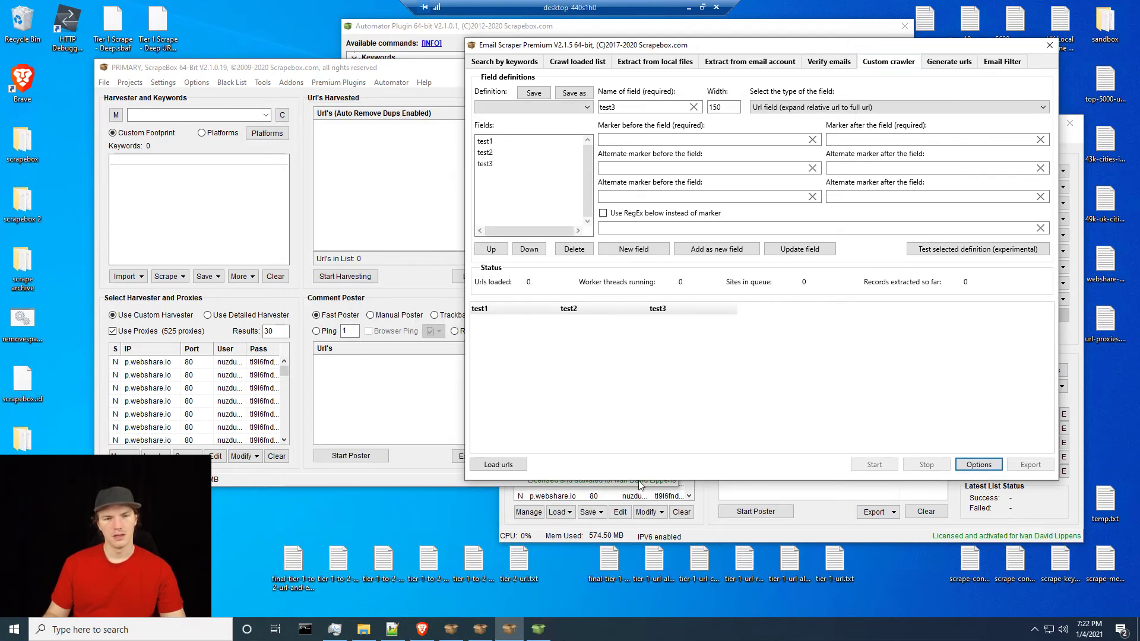
click(401, 269)
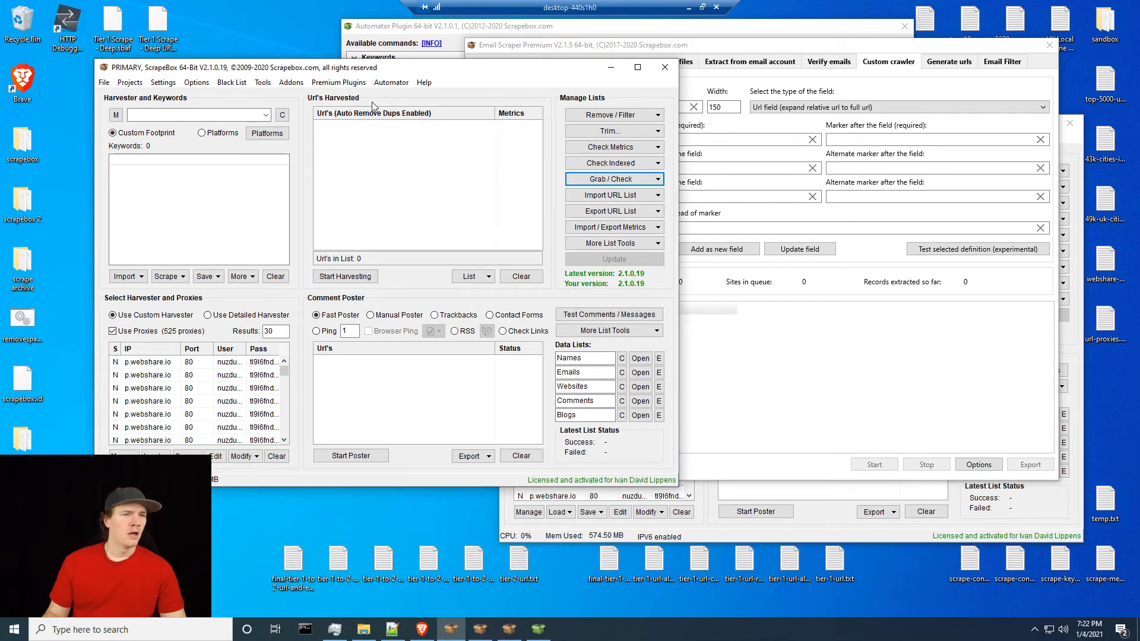
click(292, 82)
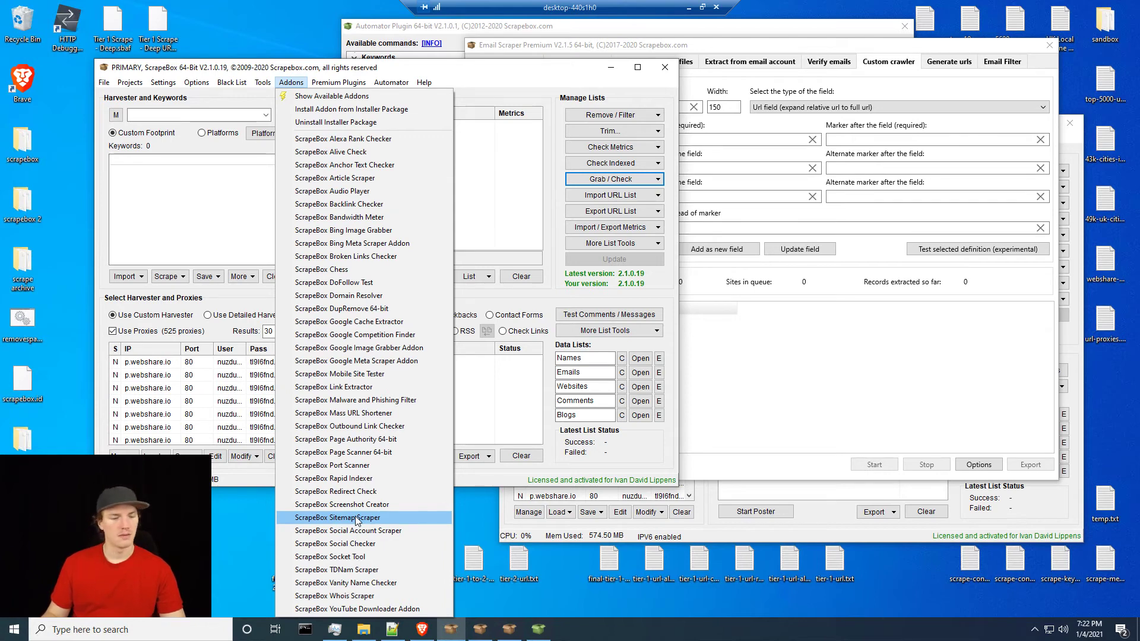
Switch to the Brave browser, open goodreads.com in a new tab and view the links at the end of the home page.
click(422, 631)
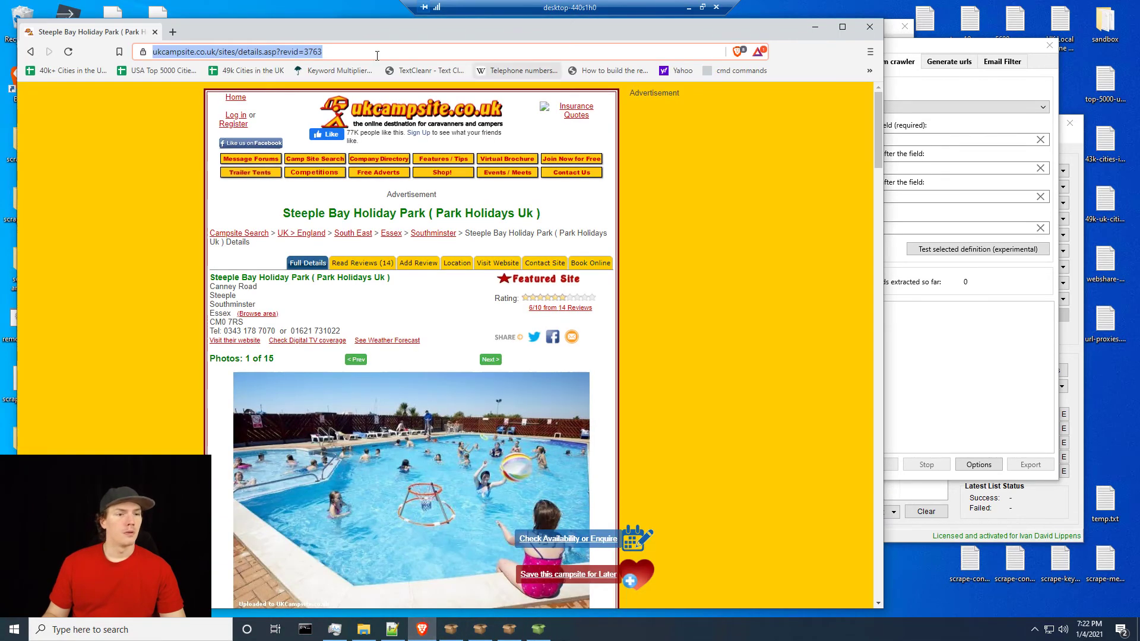
click(173, 33)
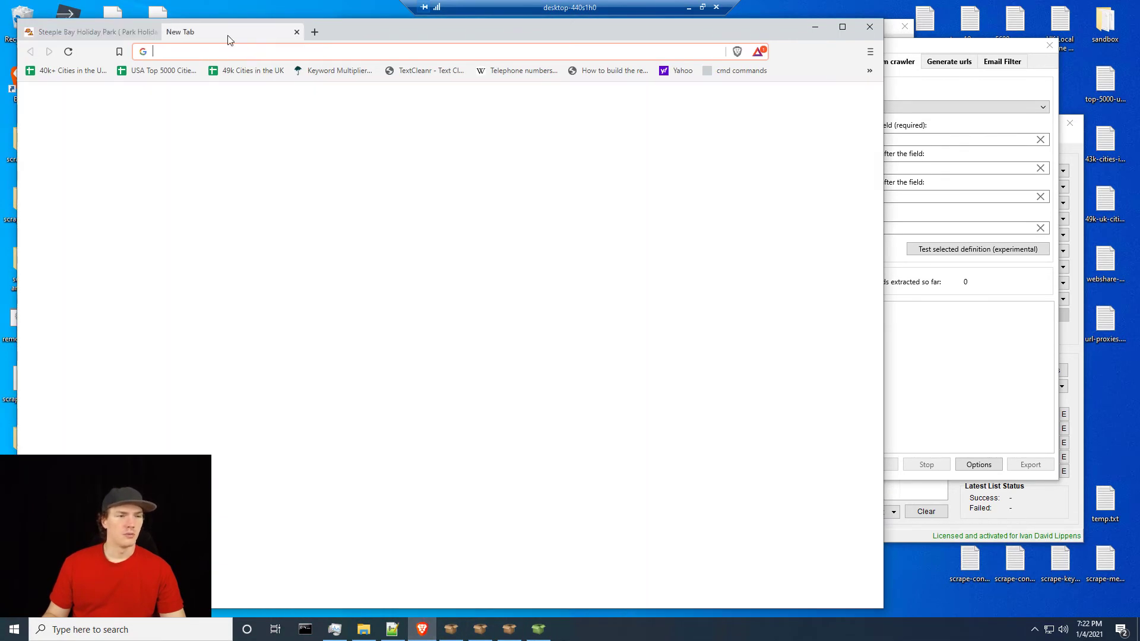
text(good)
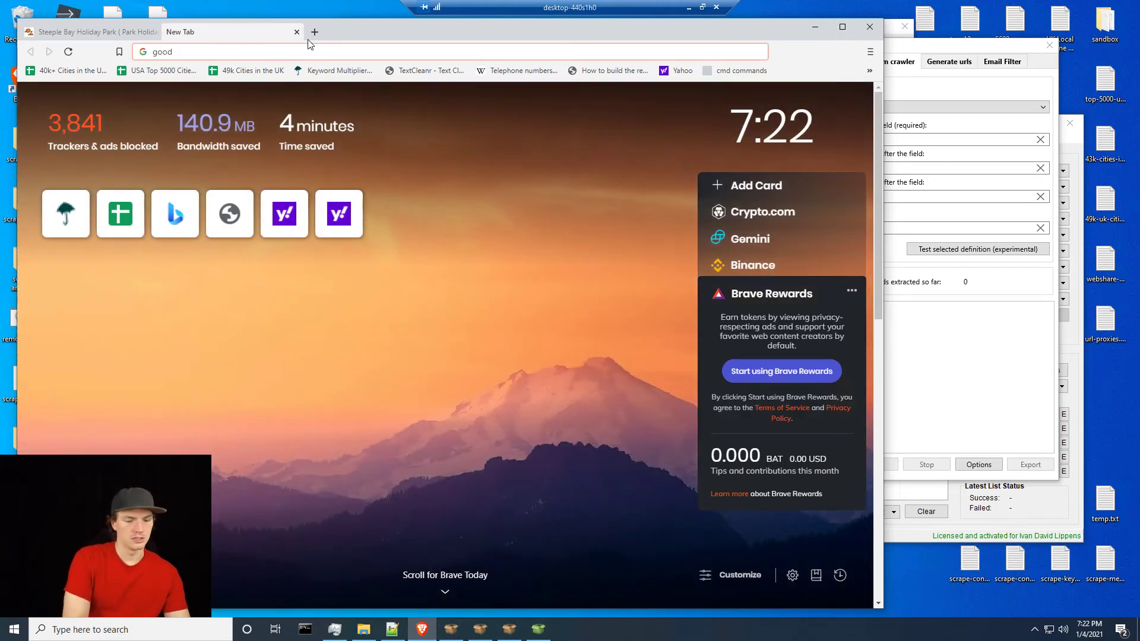
text(reads.c)
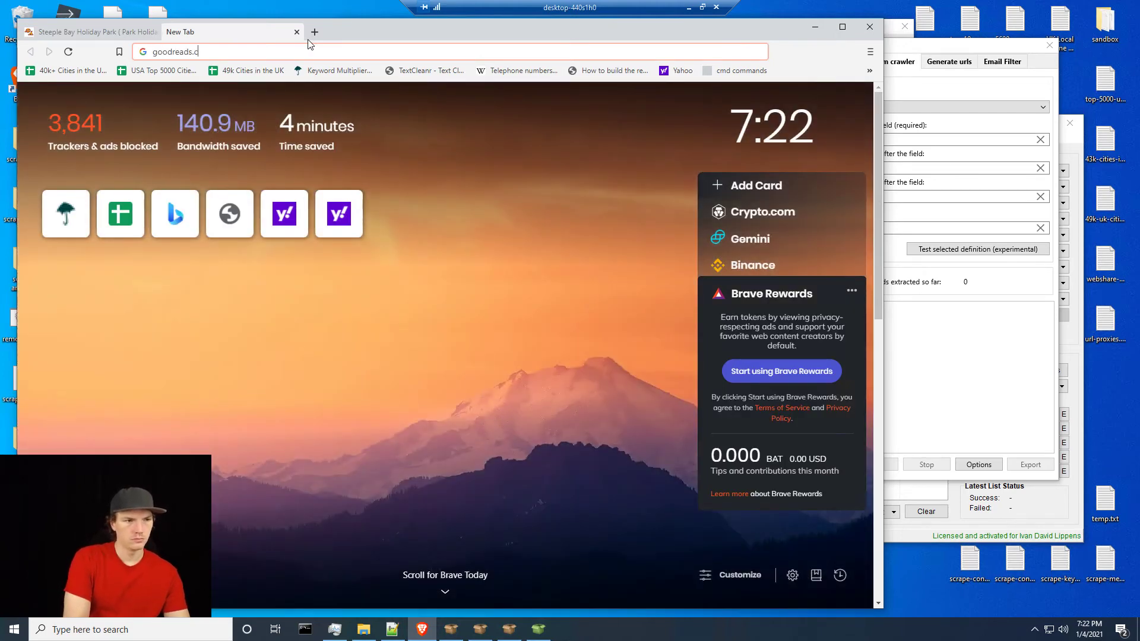
text(om)
key(Return)
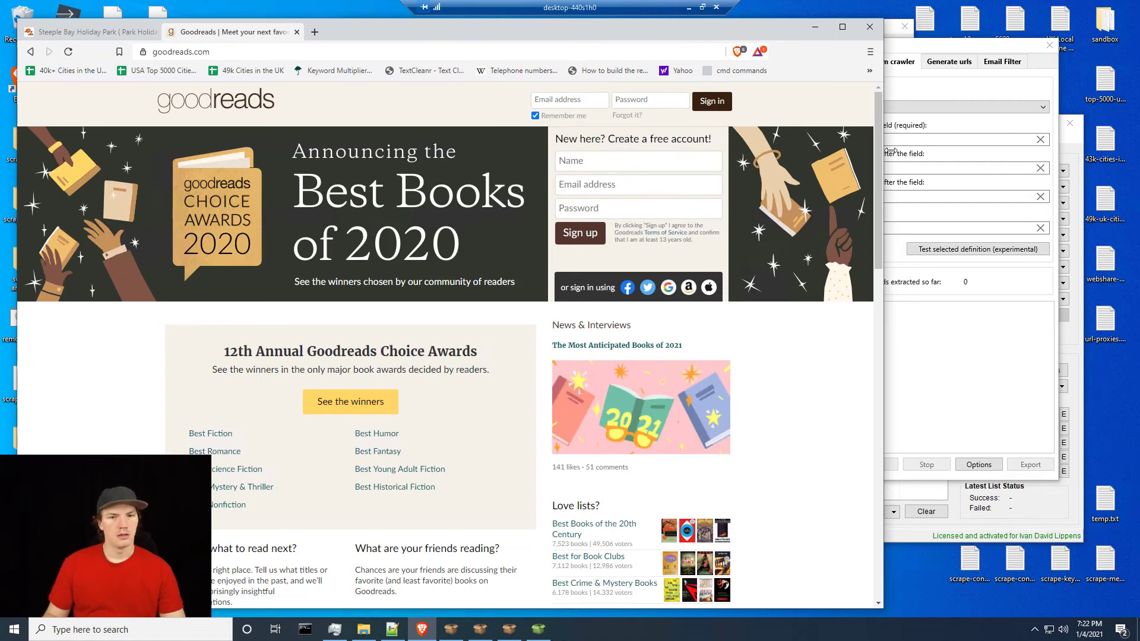
drag(878, 107, 845, 524)
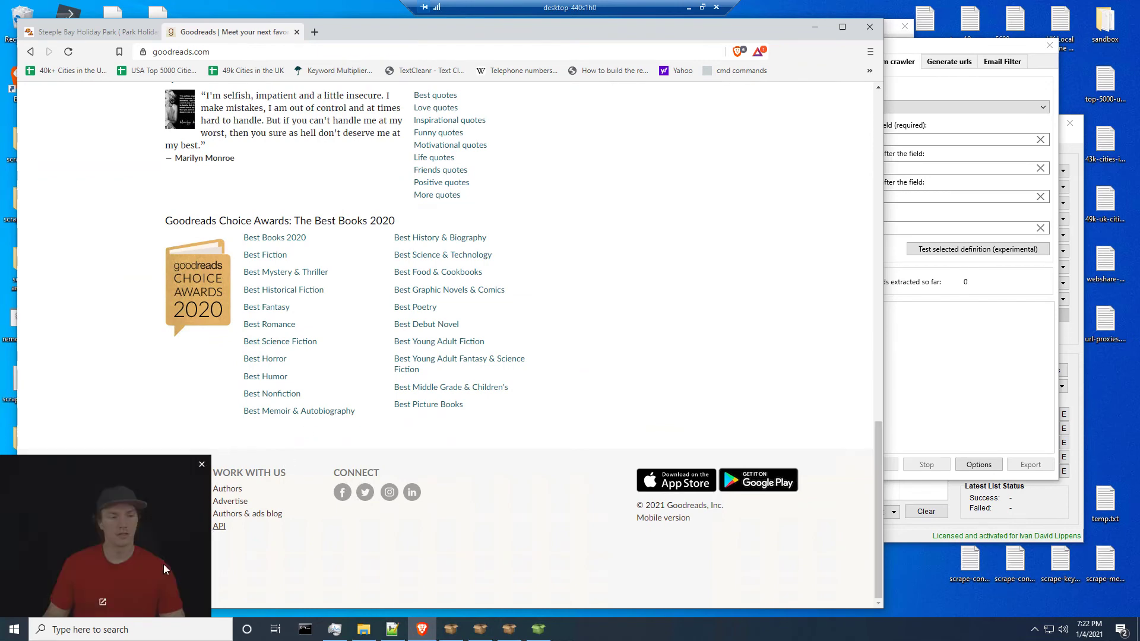
mouse_move(161, 553)
mouse_down()
mouse_move(239, 291)
mouse_move(168, 433)
mouse_move(162, 552)
mouse_up()
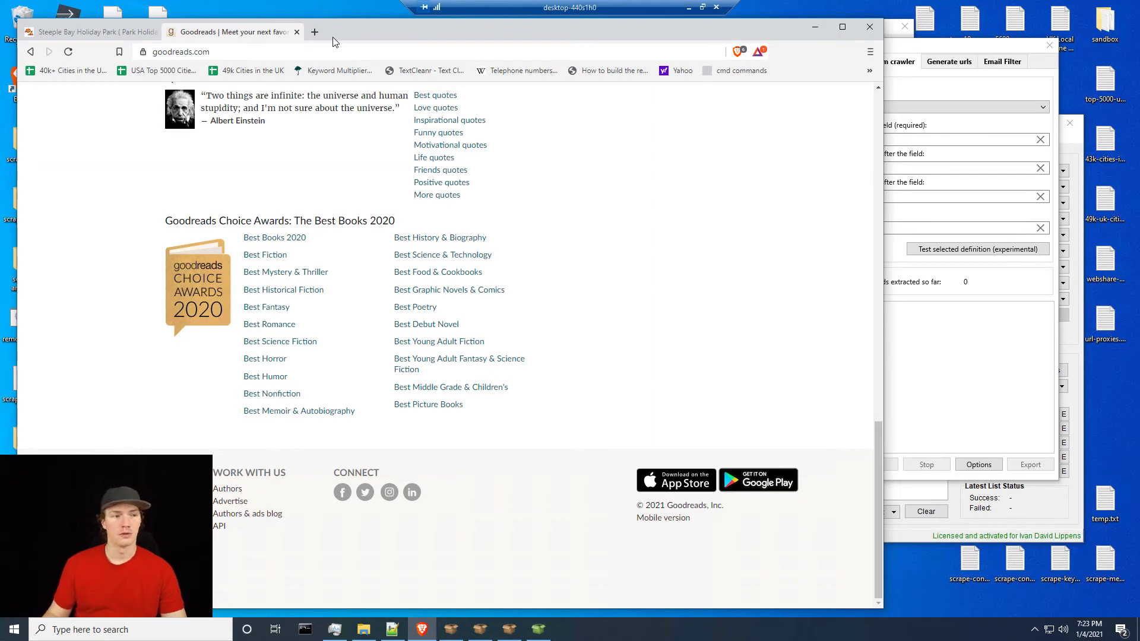
click(301, 52)
click(300, 51)
text(//www.)
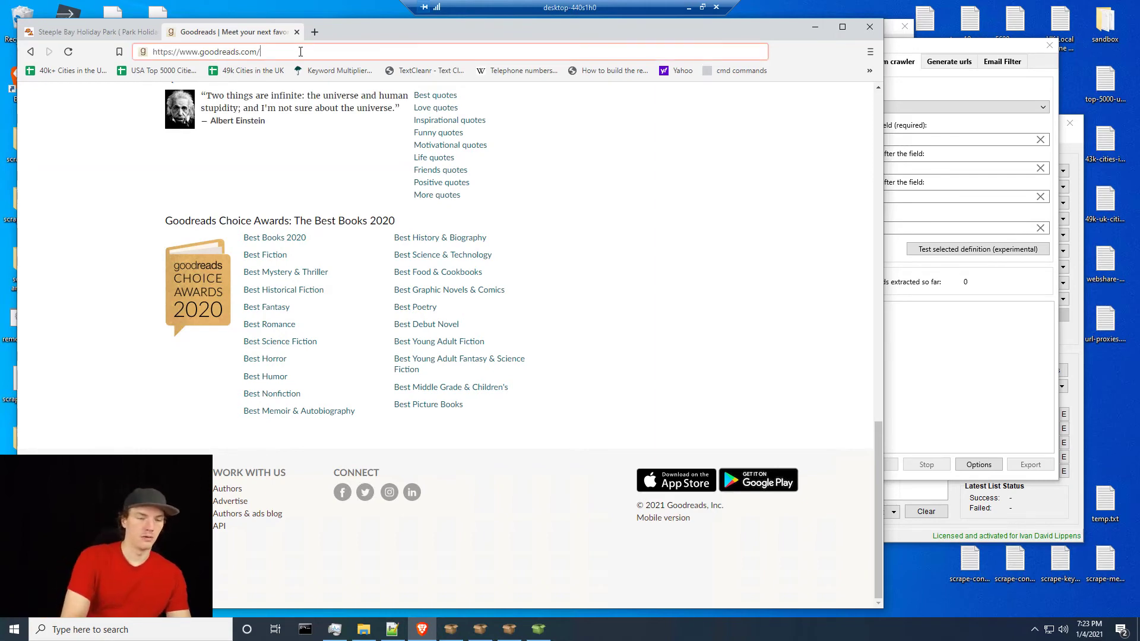
text(sitemap.)
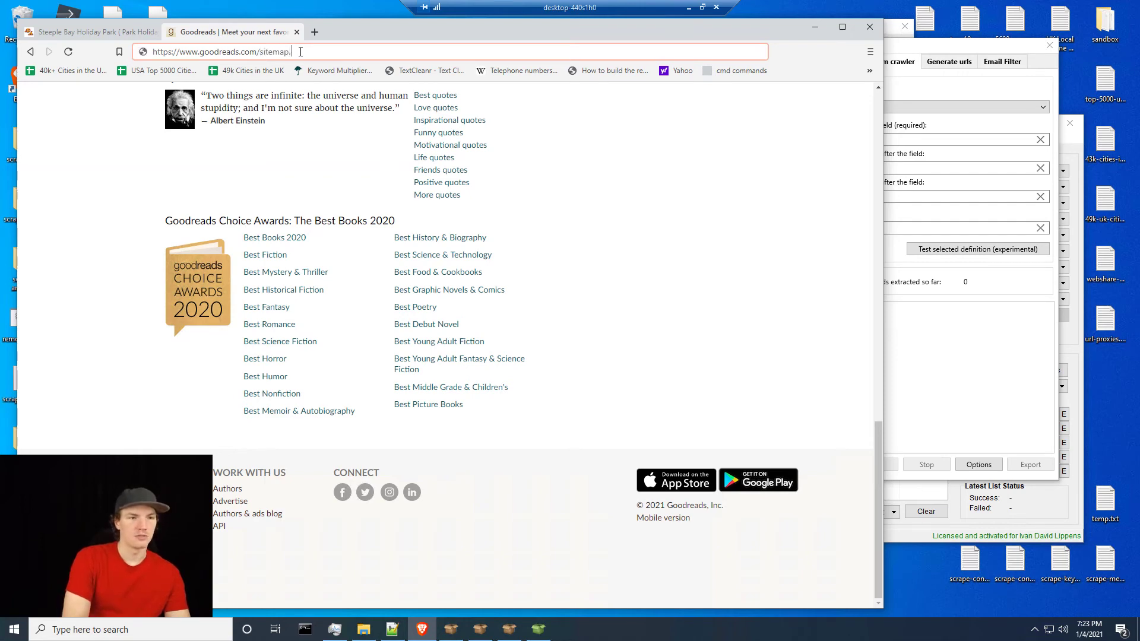
text(xml)
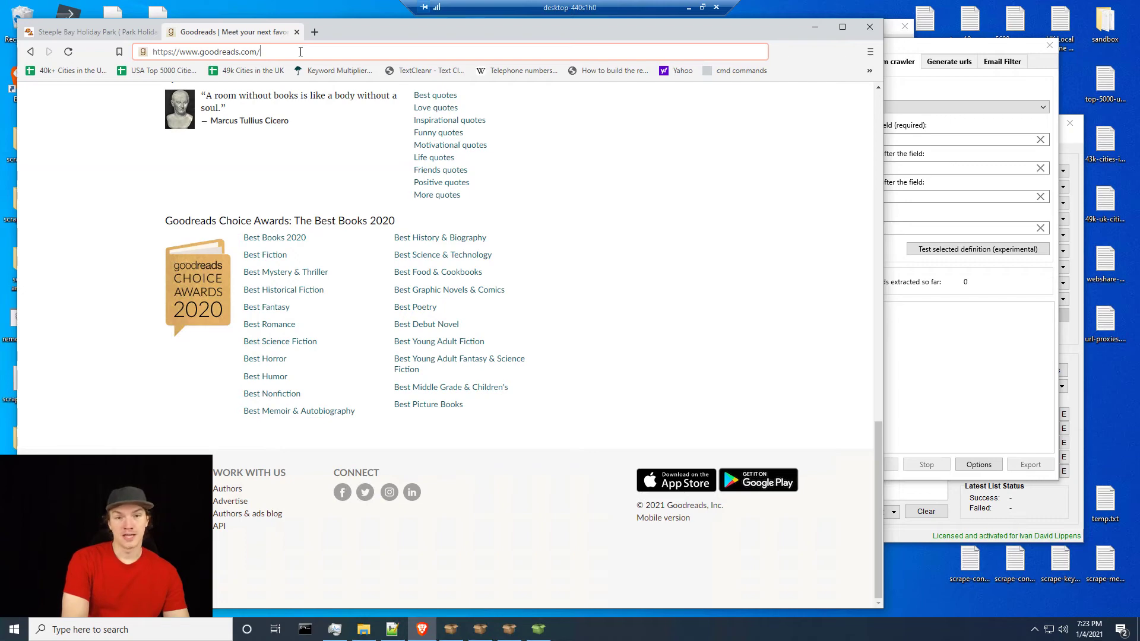
text(rob)
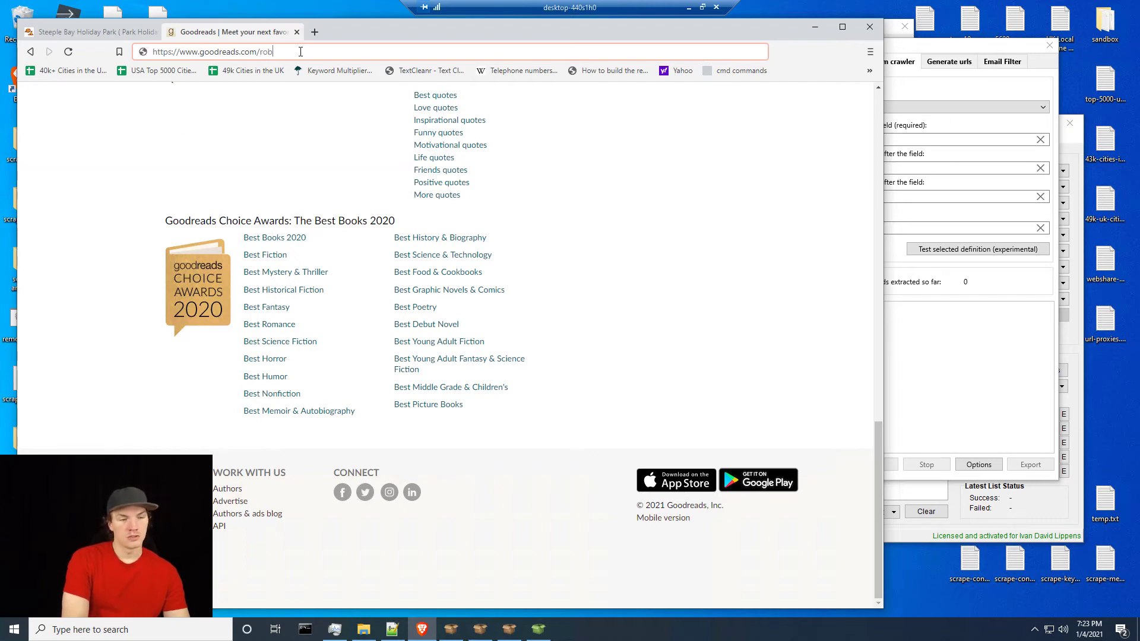
text(ots)
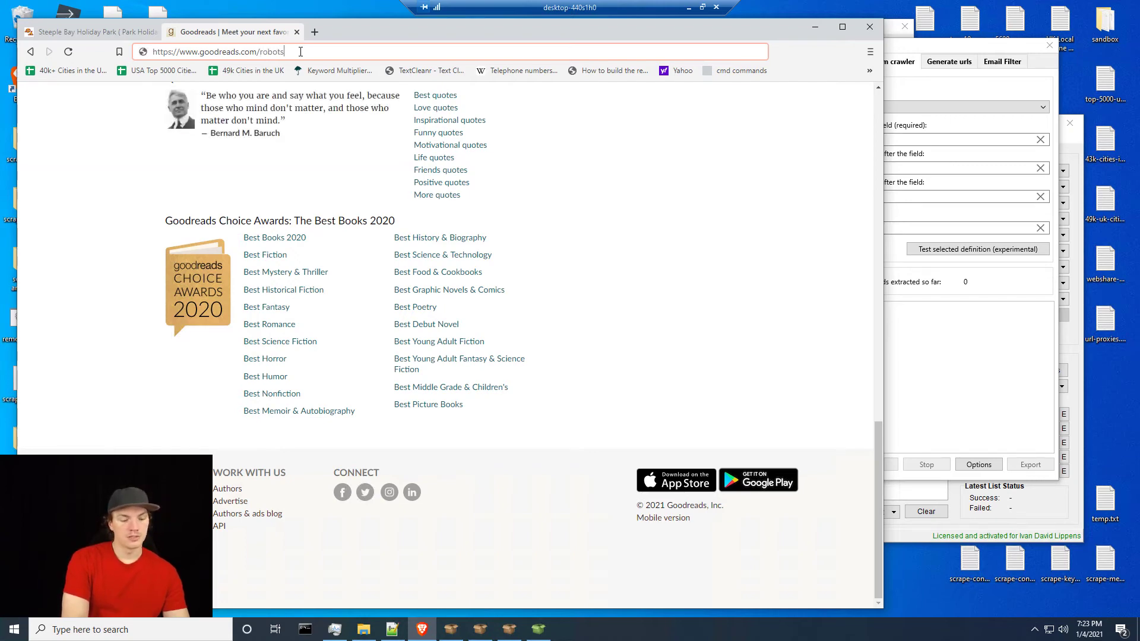
text(.txt)
key(Return)
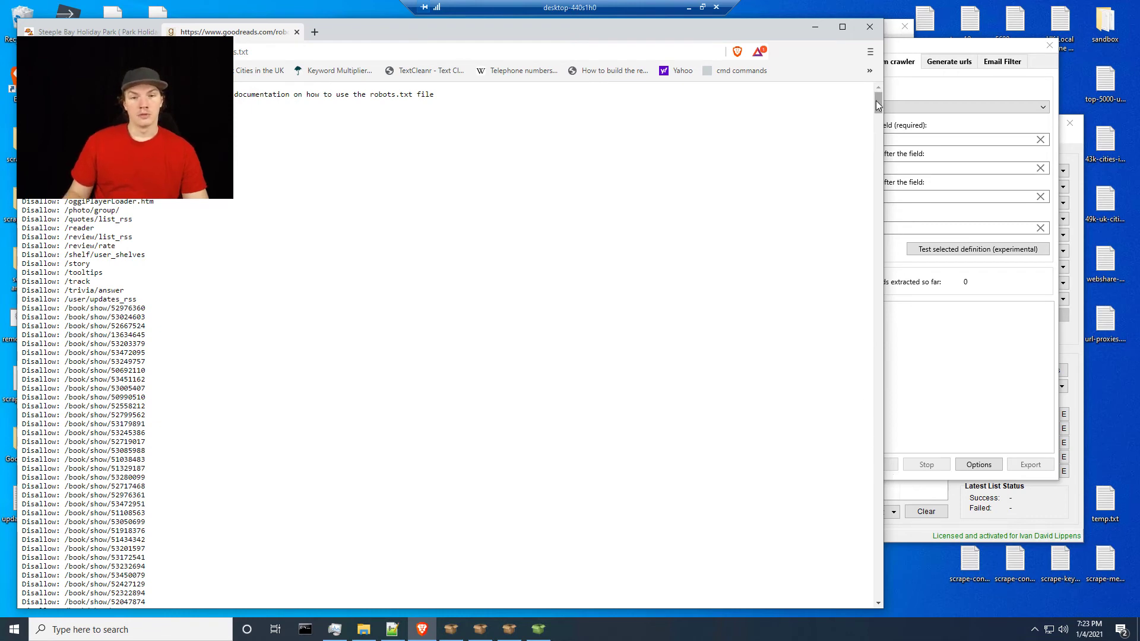
drag(875, 101, 881, 601)
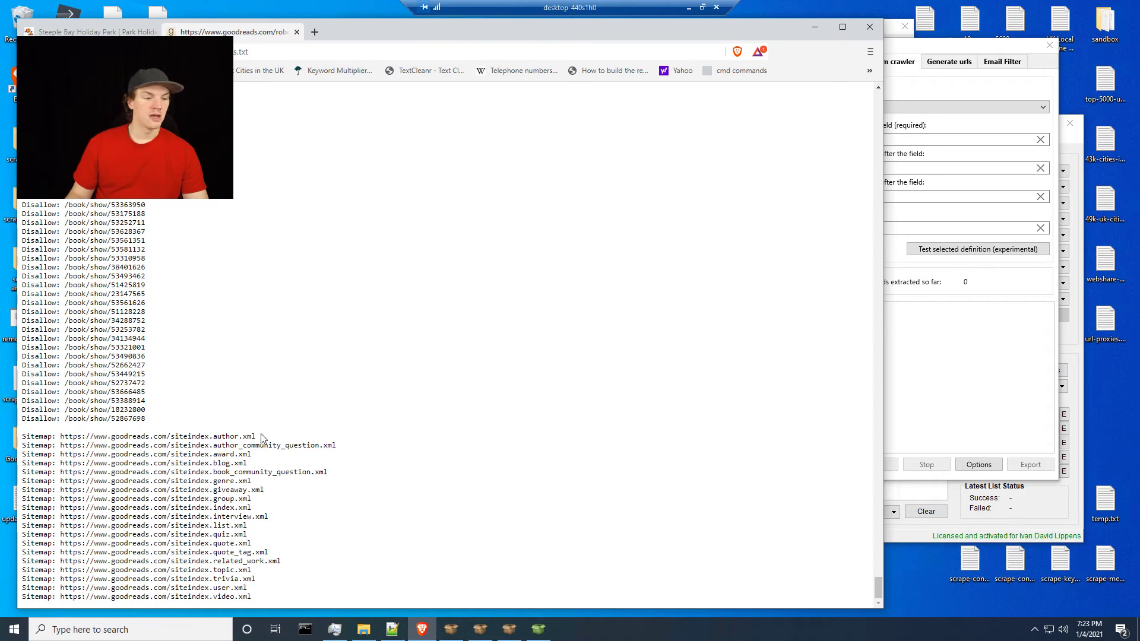
Select the siteindex.author.xml address in the Goodreads robots.txt and find the Sitemap Scraper among the primary ScrapeBox window's addons.
drag(257, 437, 92, 437)
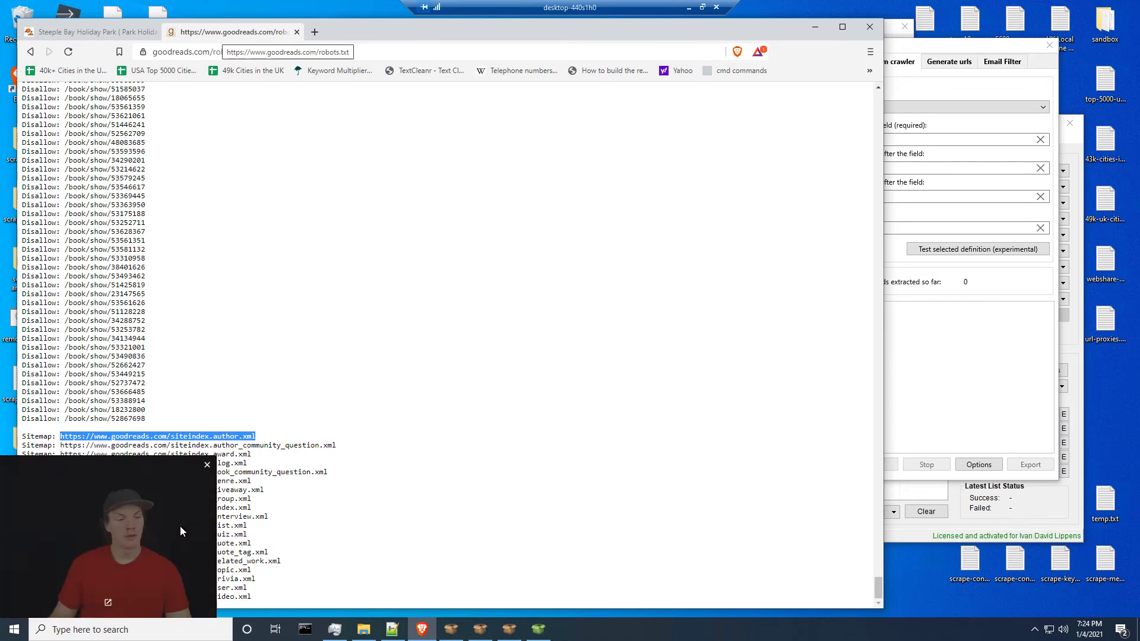
click(815, 26)
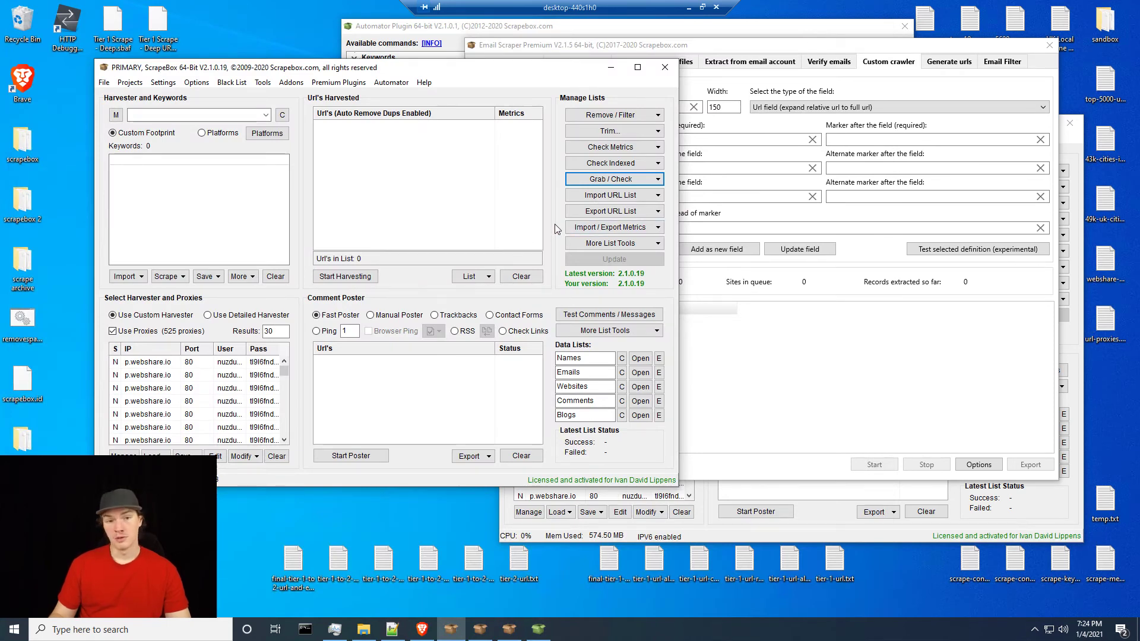
click(292, 84)
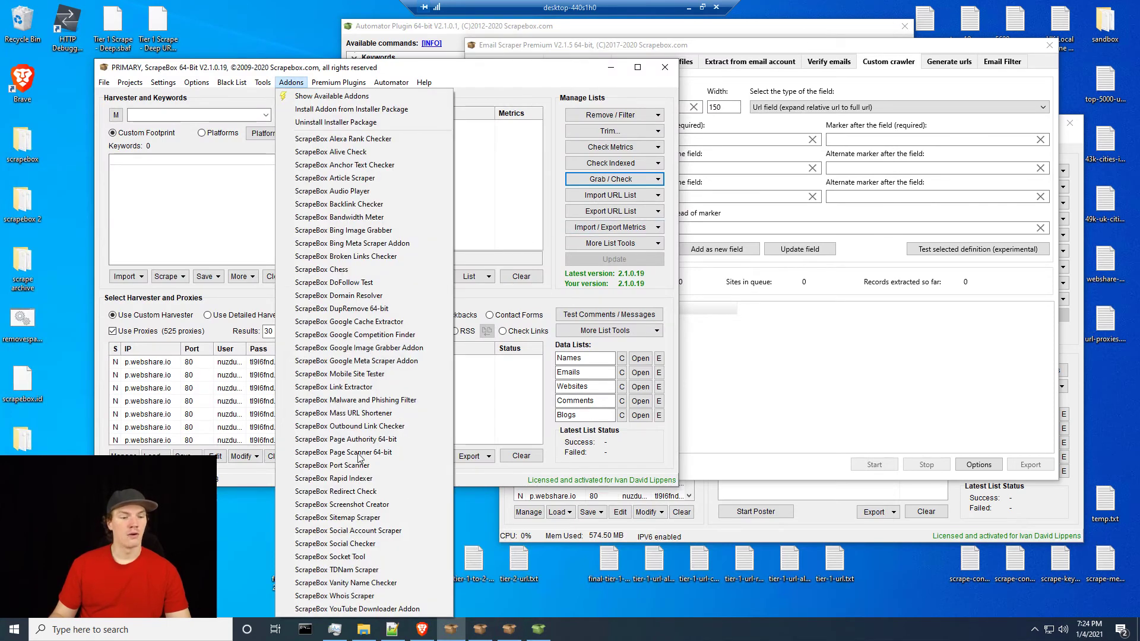
click(550, 120)
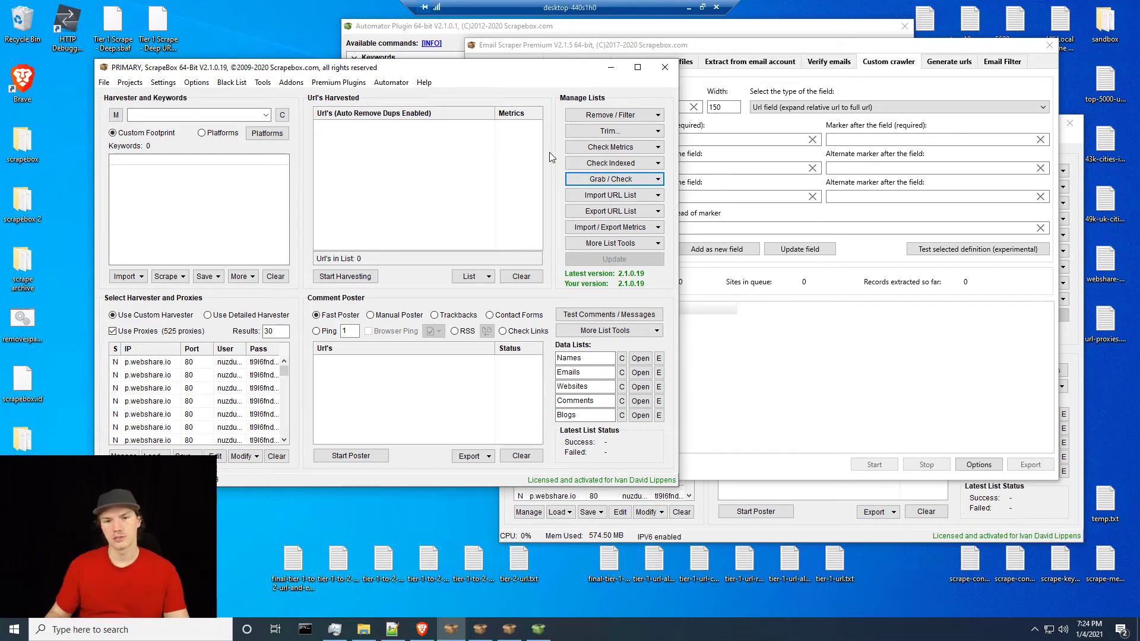
Show the Email Scraper's URL generator, switch to the ukcampsite.co.uk page in Brave and highlight the revid number in its address.
click(962, 93)
click(949, 61)
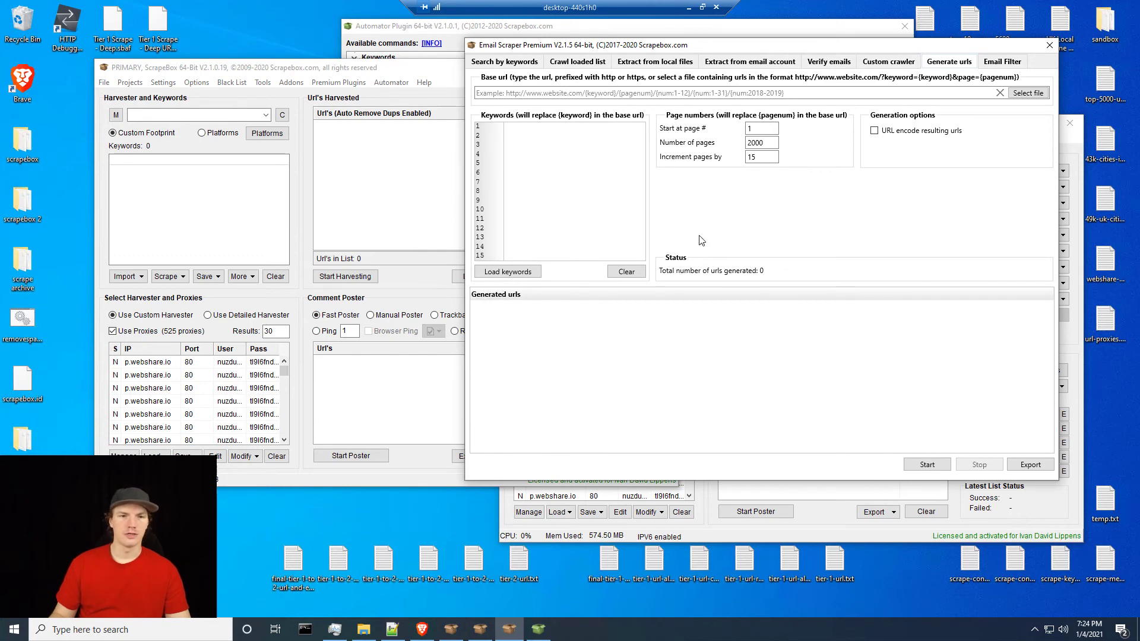
click(422, 629)
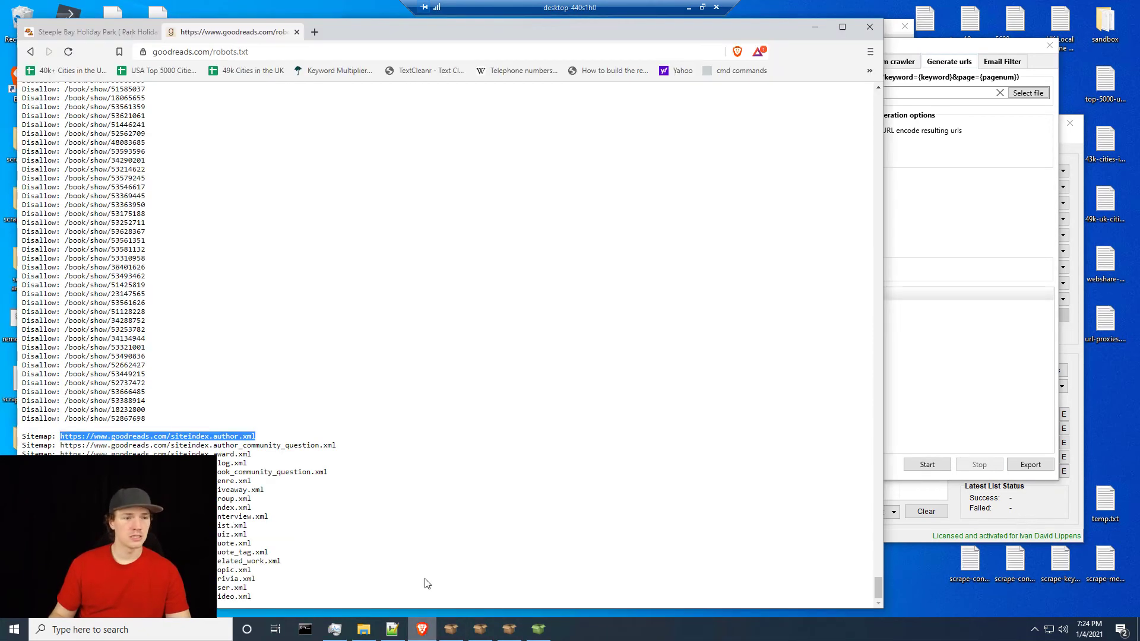
click(89, 33)
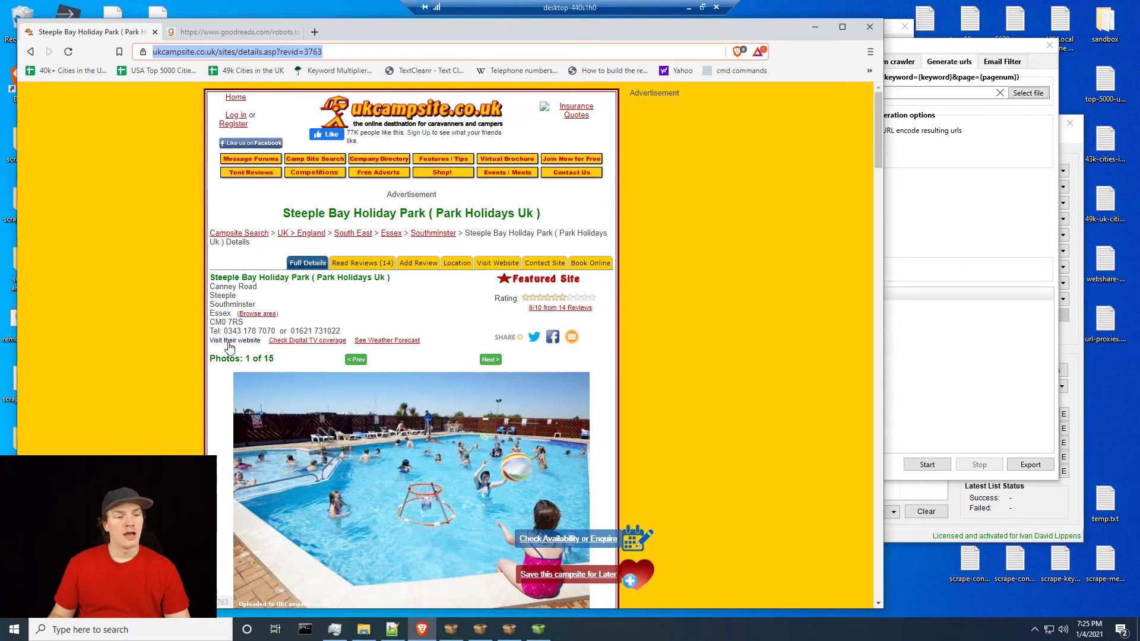
drag(123, 531, 117, 385)
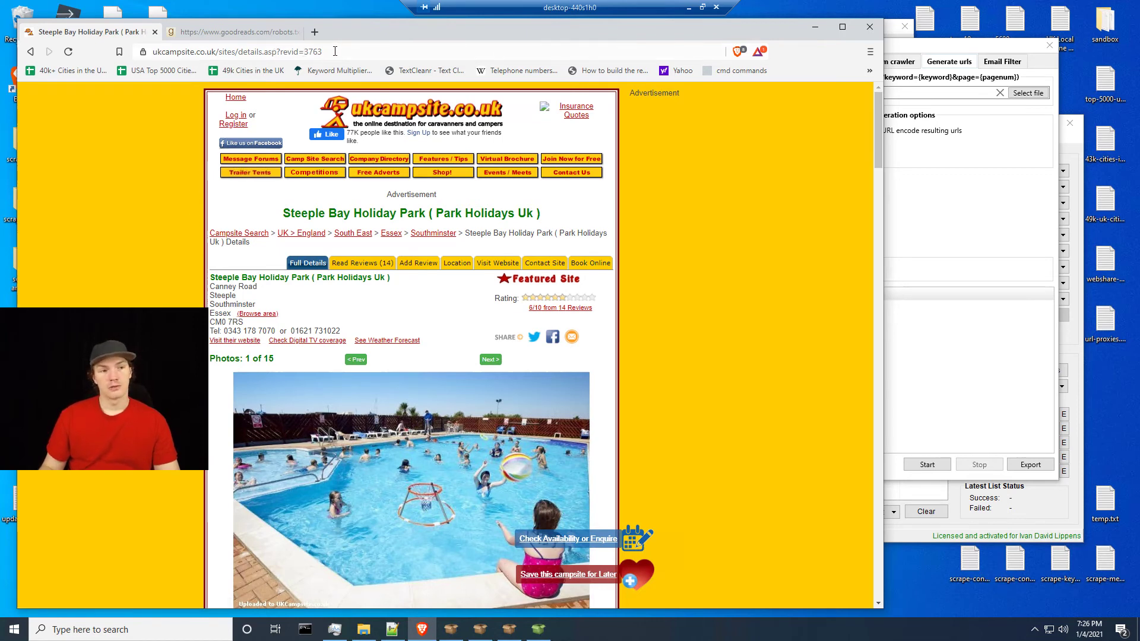
drag(332, 52, 303, 51)
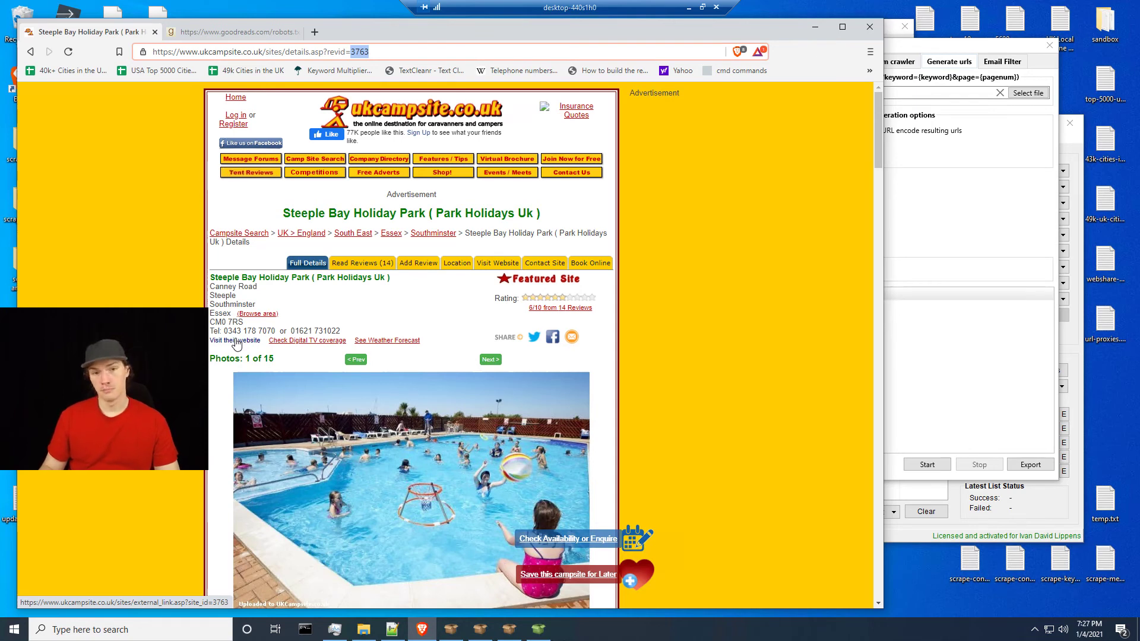
Return to the Email Scraper's URL generator, review the base URL and keyword fields, and set the page increment to 1.
click(906, 289)
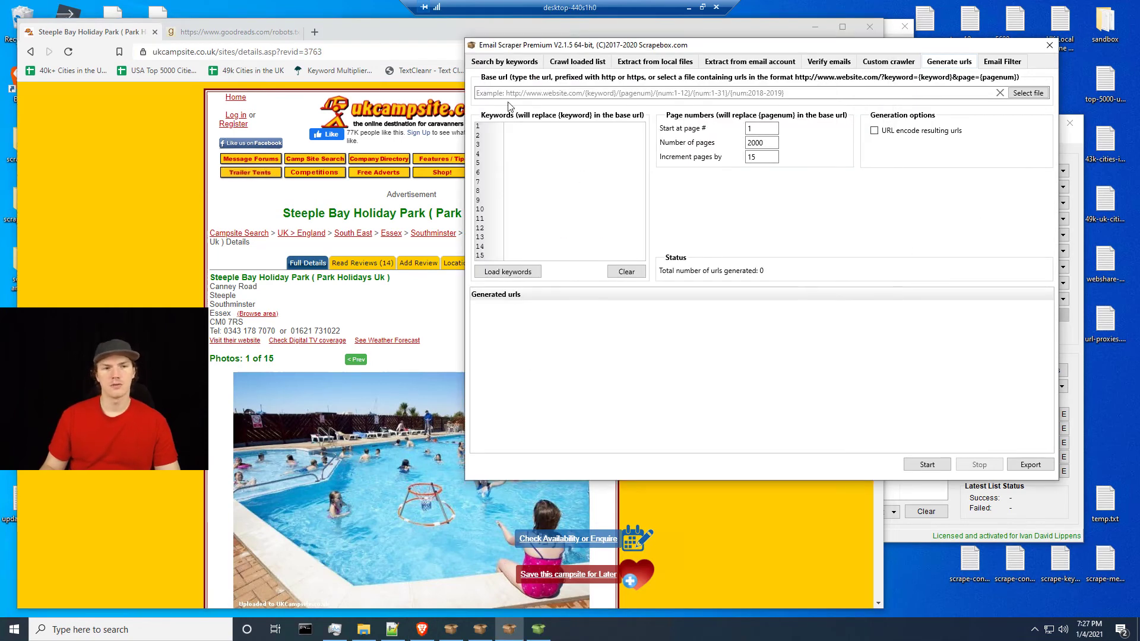
click(601, 95)
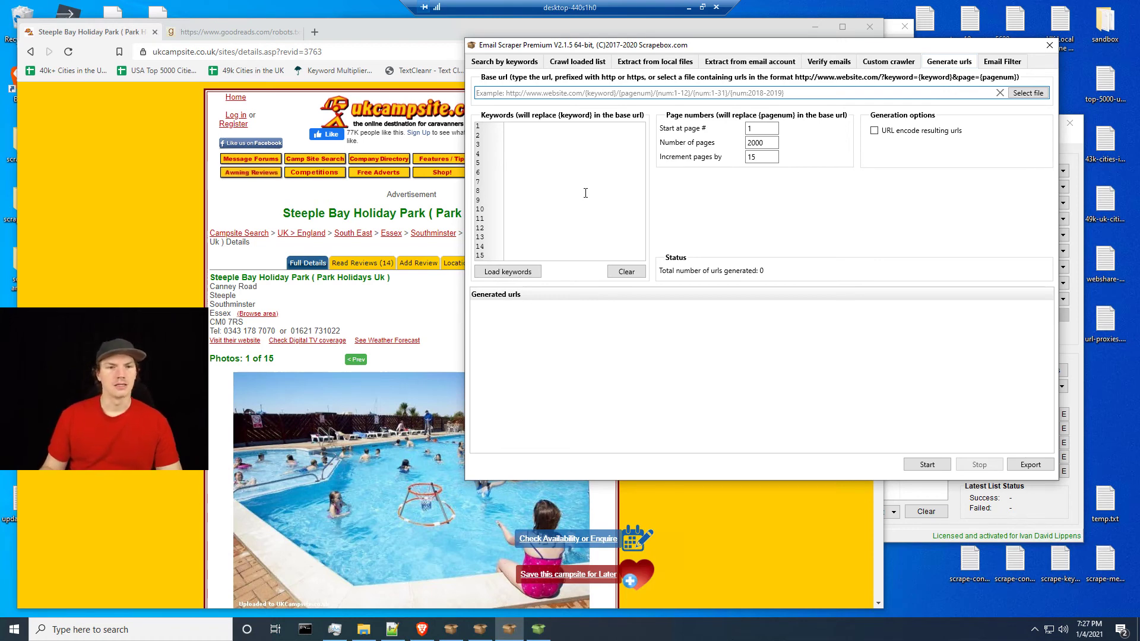
click(609, 166)
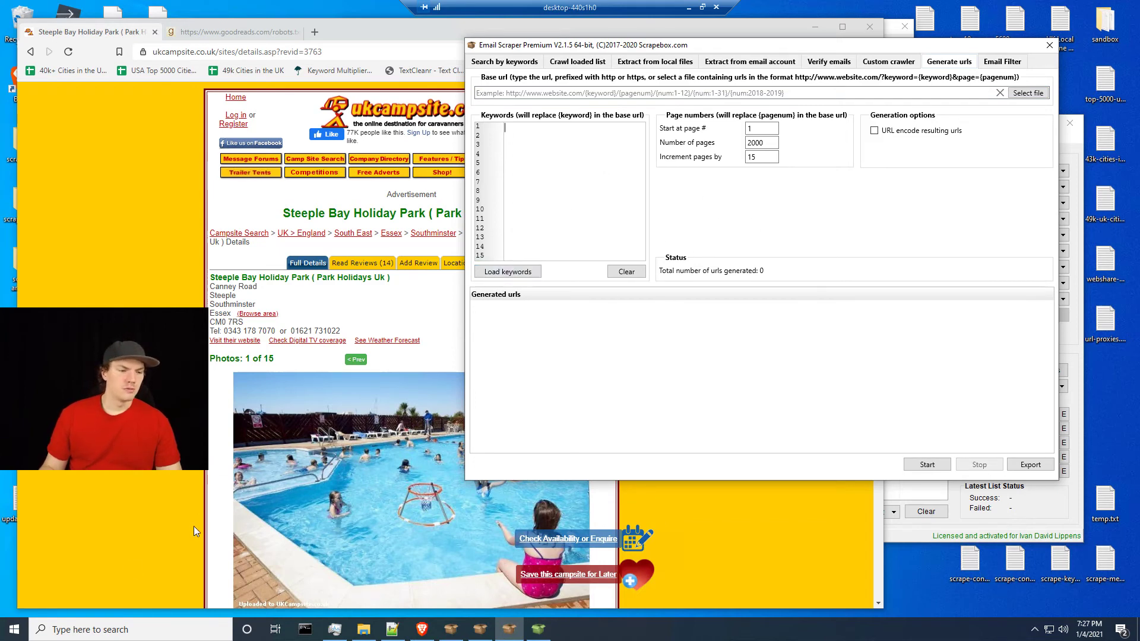
click(593, 93)
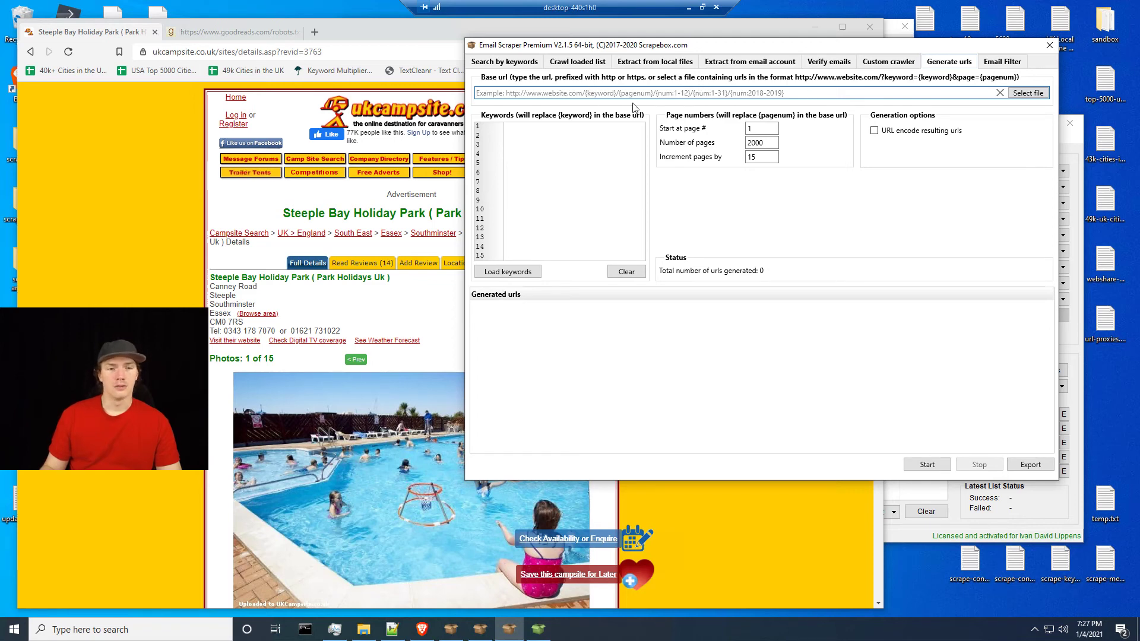
click(569, 154)
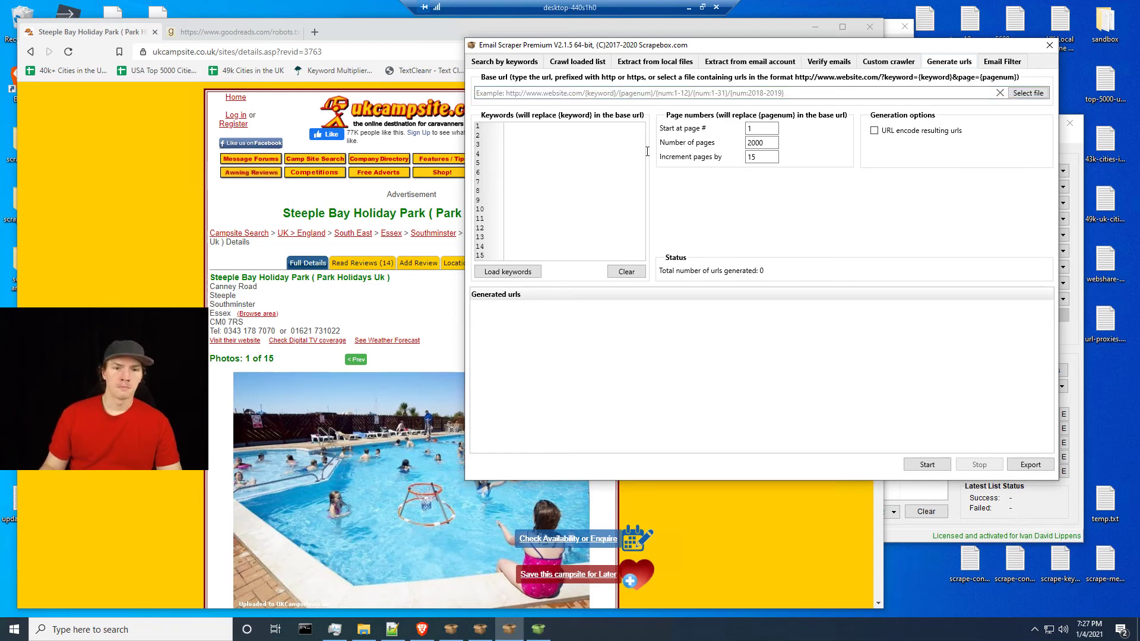
click(766, 132)
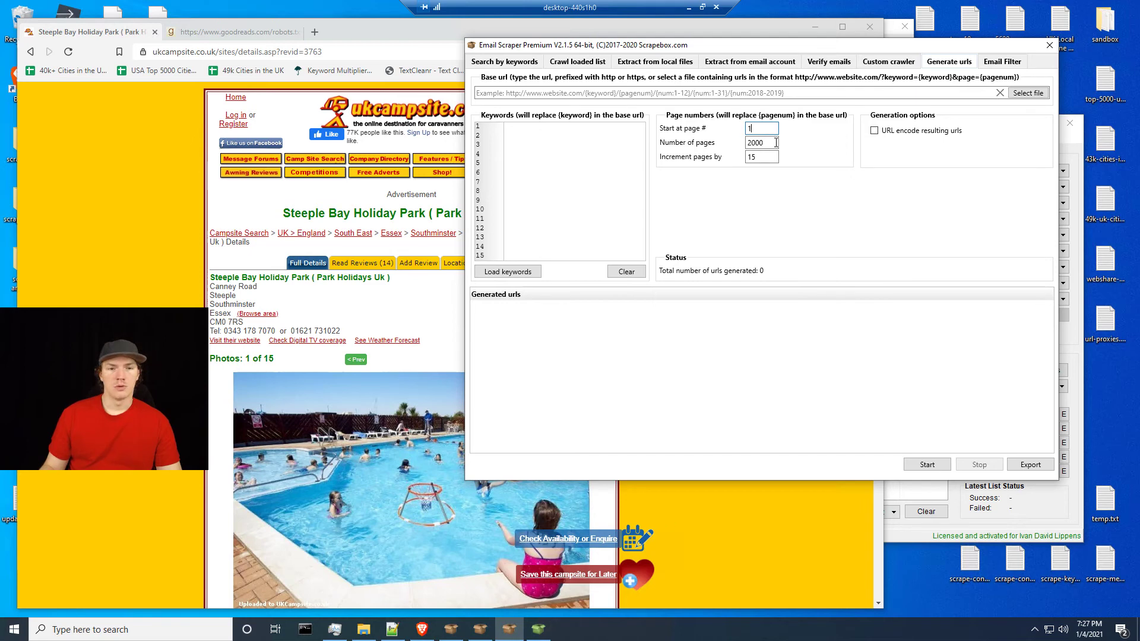
drag(776, 143, 708, 148)
text(1)
click(554, 132)
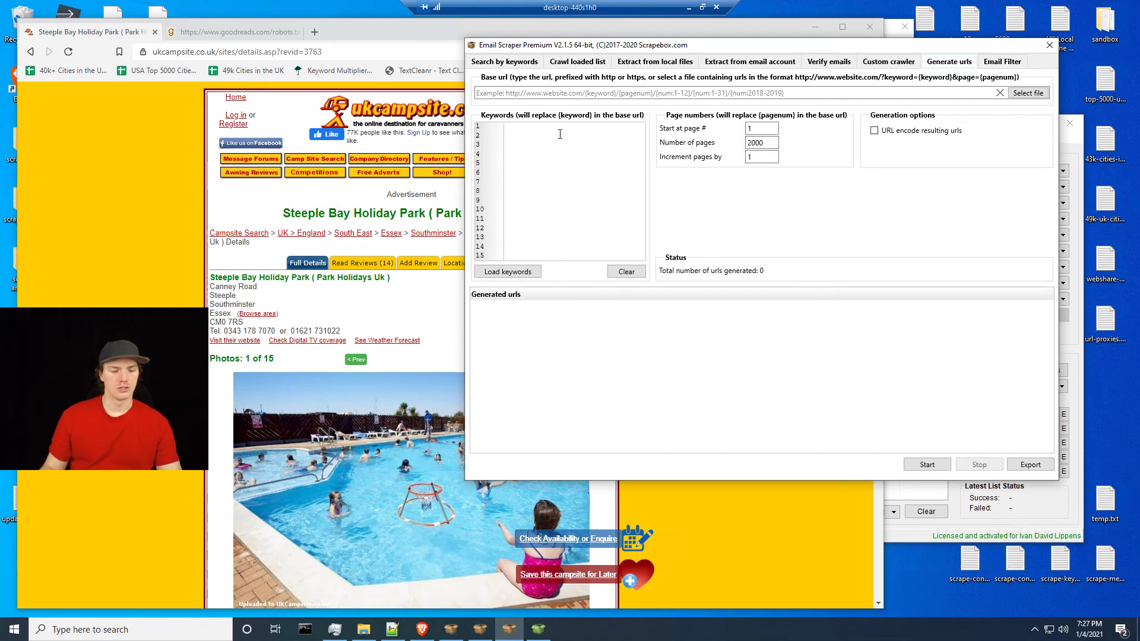
text(asdasd/)
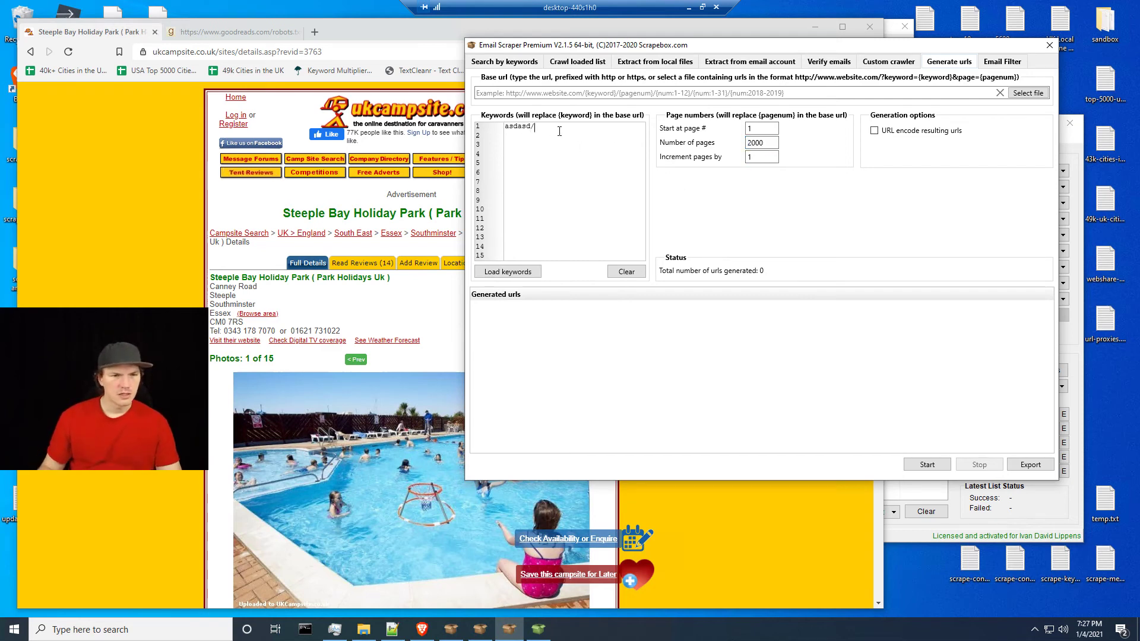
drag(559, 132, 474, 123)
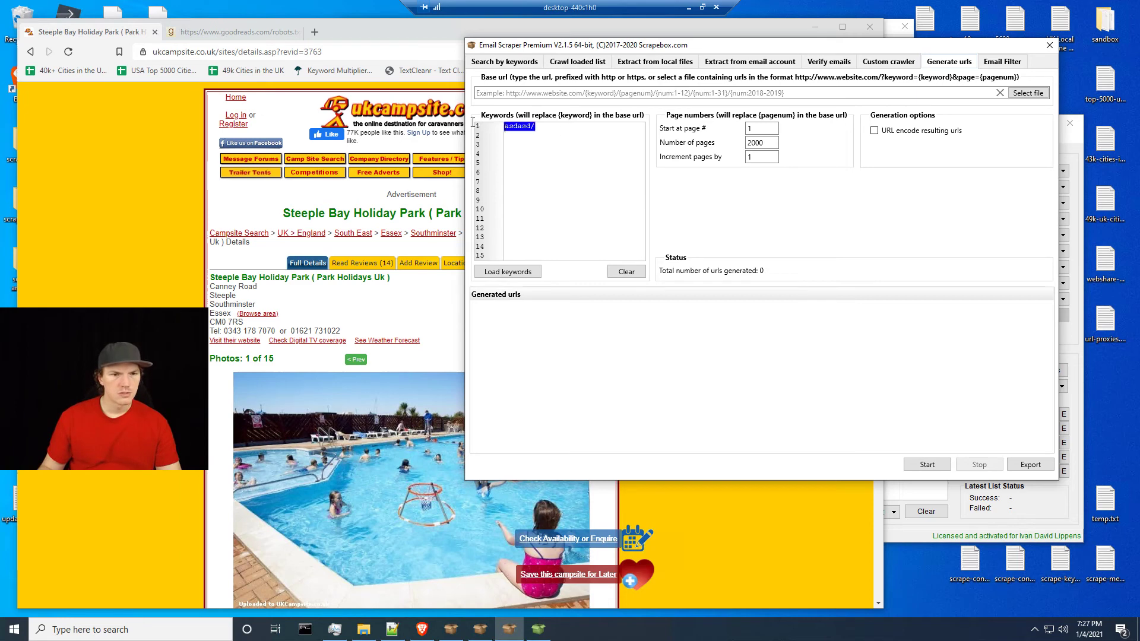
key(BackSpace)
click(546, 93)
text(asdasd/)
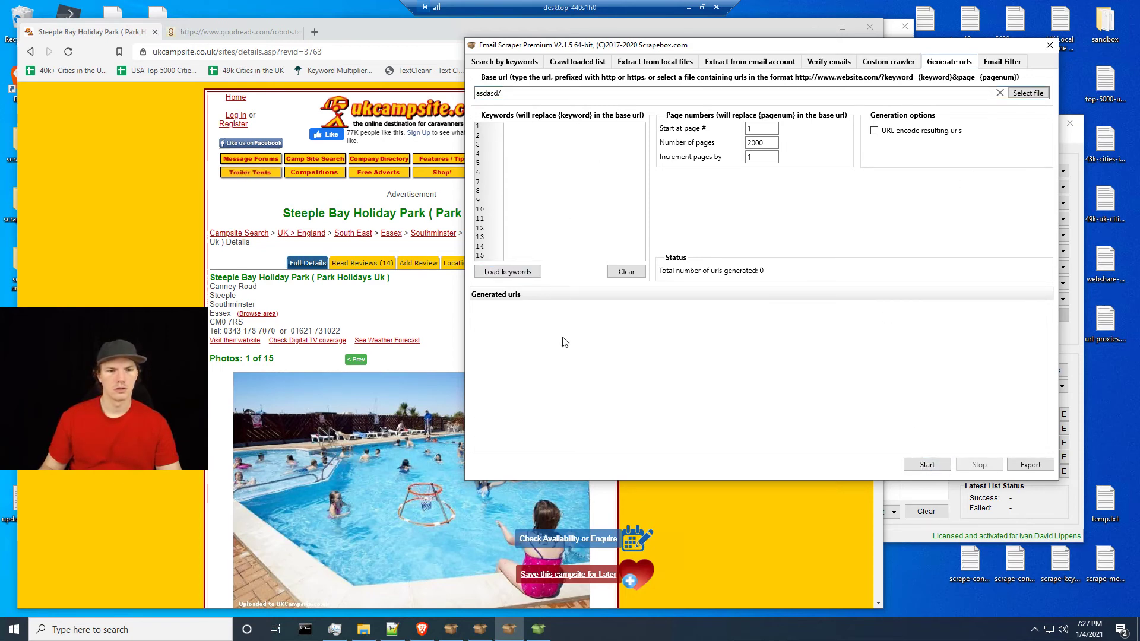
drag(622, 96, 385, 90)
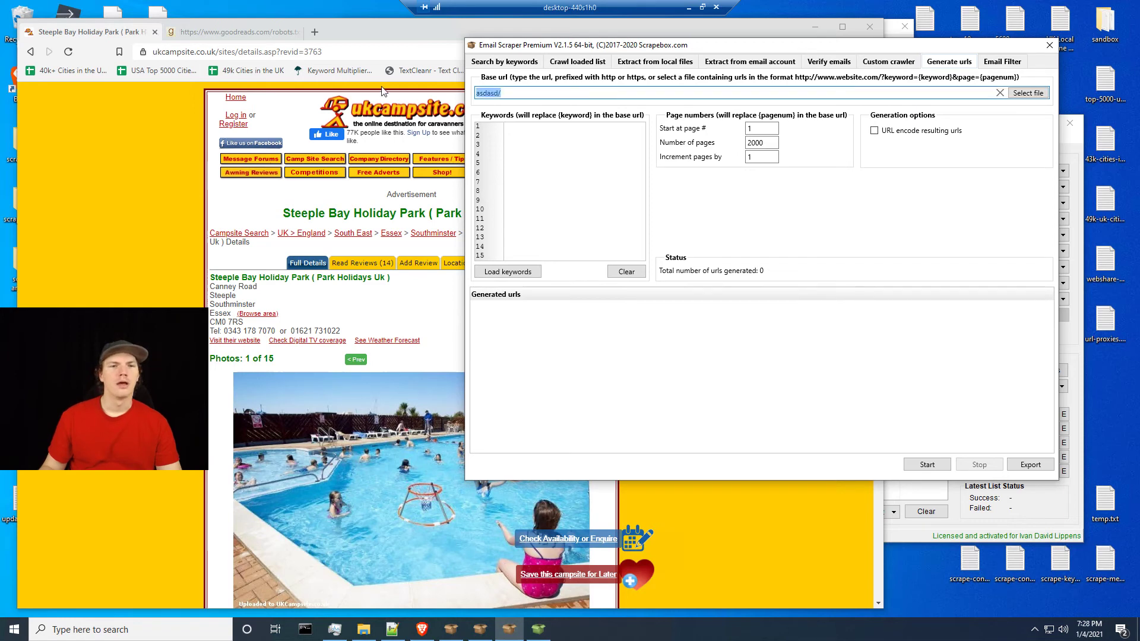
key(BackSpace)
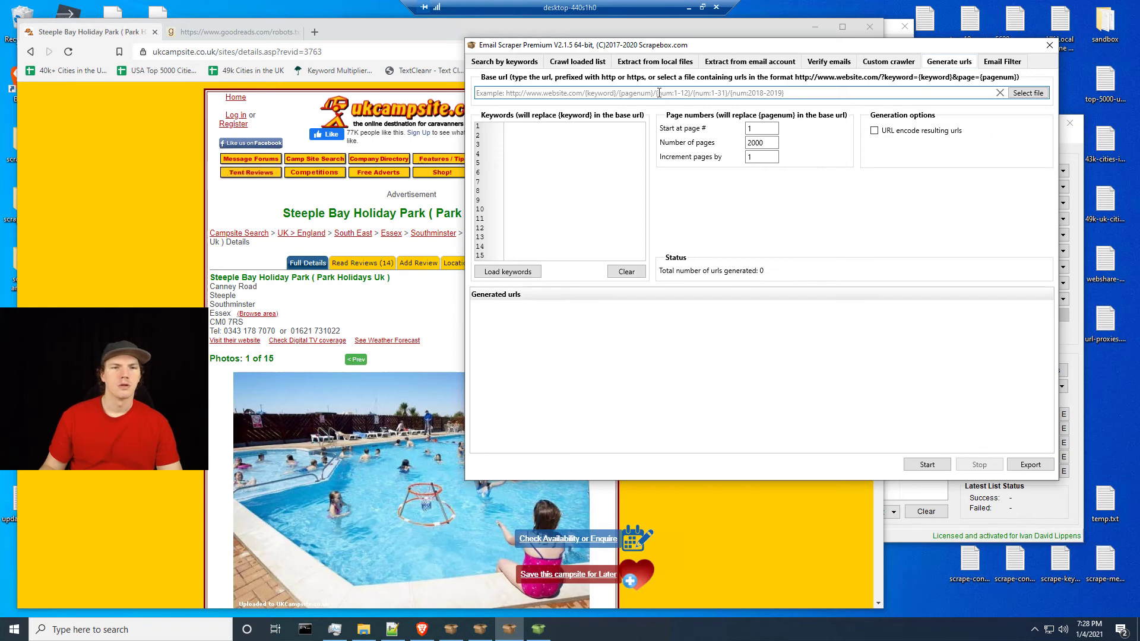
Generate numbered URLs from the base URL asdasd/{num:1-2000} and look over the generated list.
text(asdasd/)
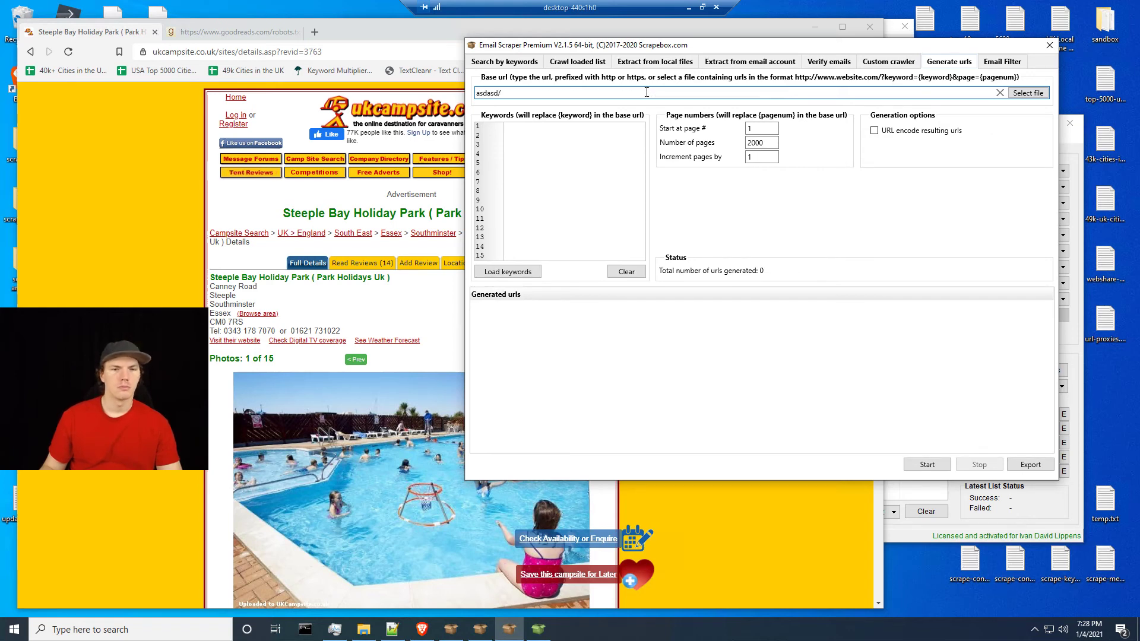
text(:)
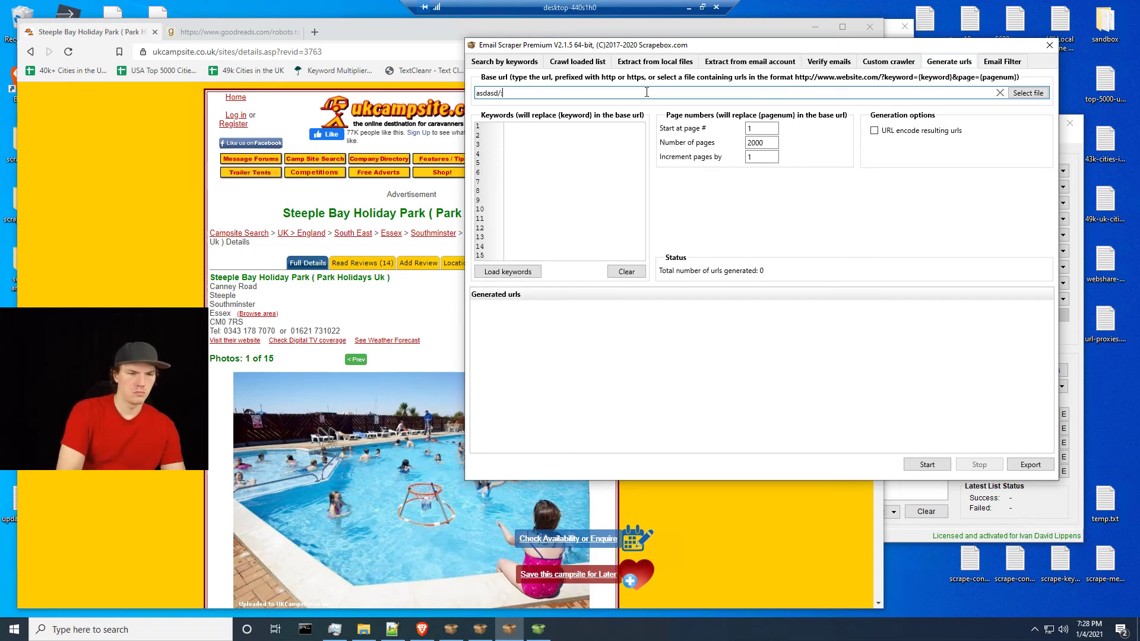
key(BackSpace)
text({)
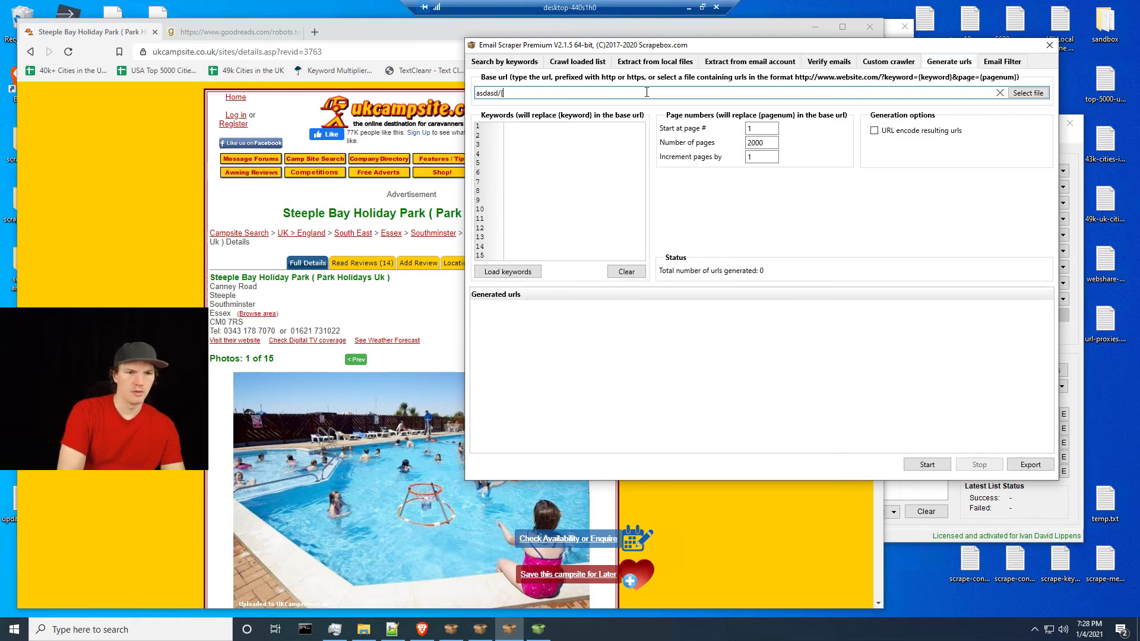
text(num:1-2000)
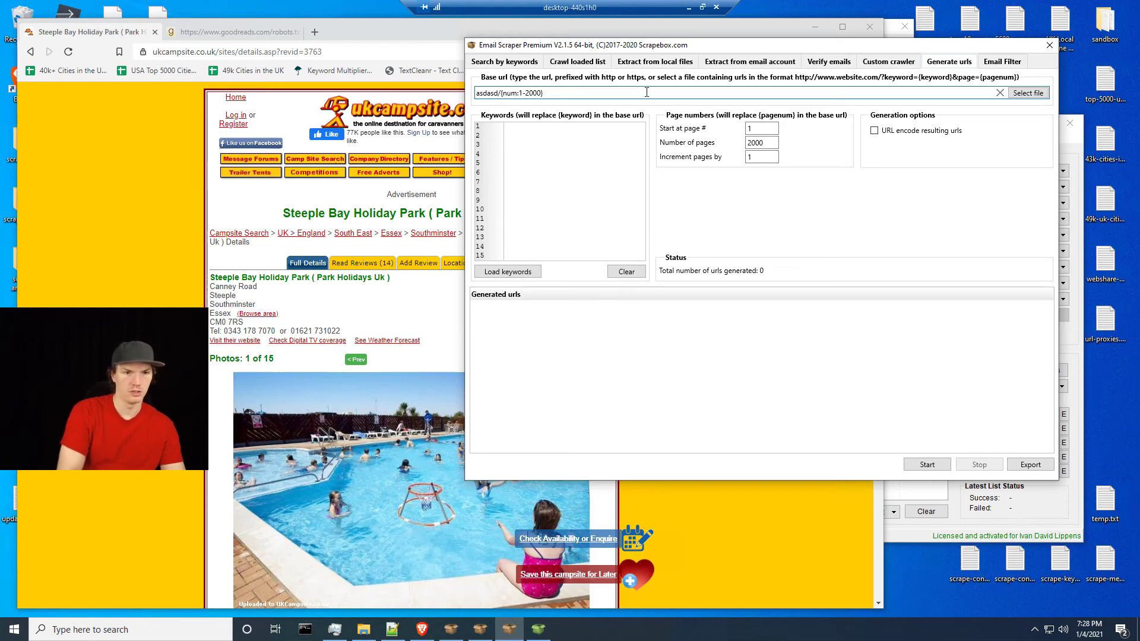
click(926, 466)
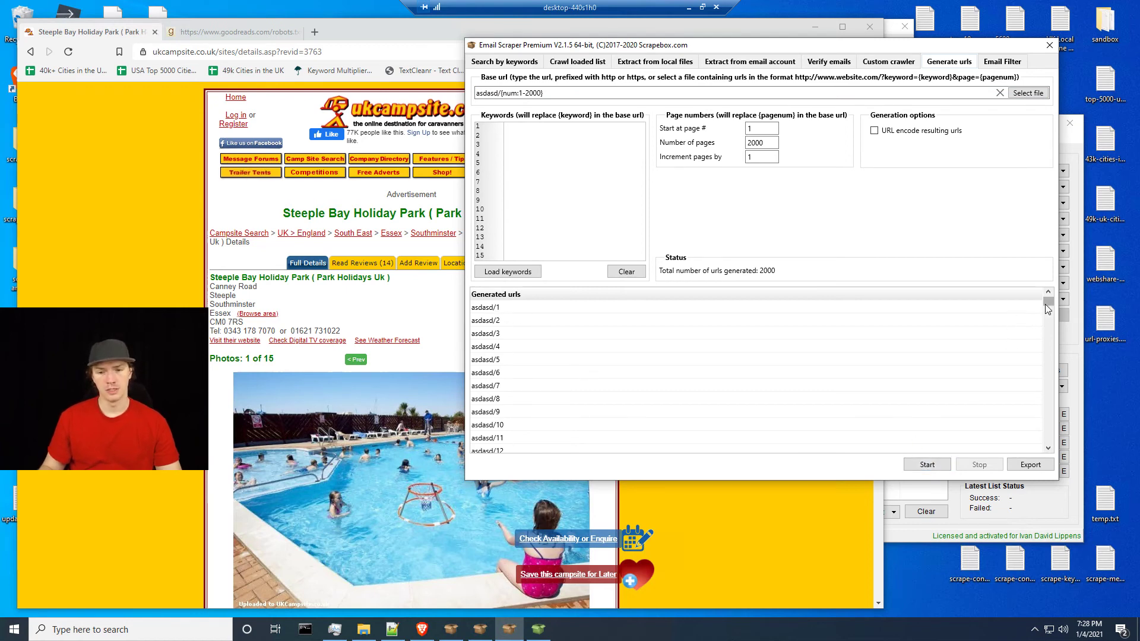
mouse_move(1046, 305)
mouse_down()
mouse_move(1048, 437)
mouse_move(1048, 303)
mouse_up()
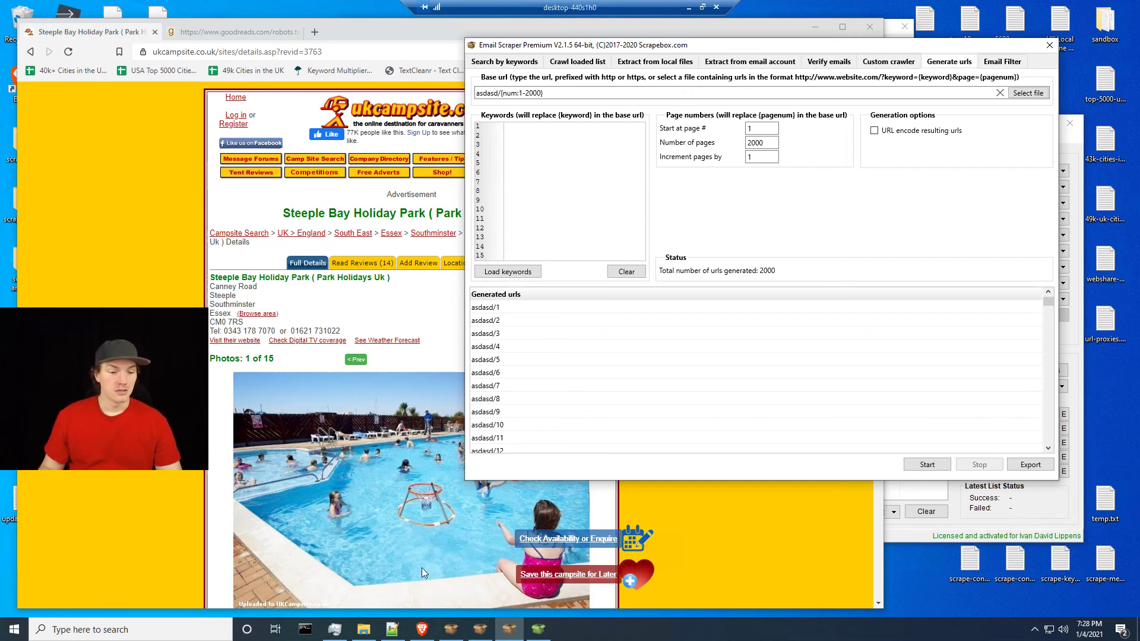
Recheck the addons in the primary ScrapeBox window and clear the base URL in the Email Scraper's URL generator.
mouse_move(397, 636)
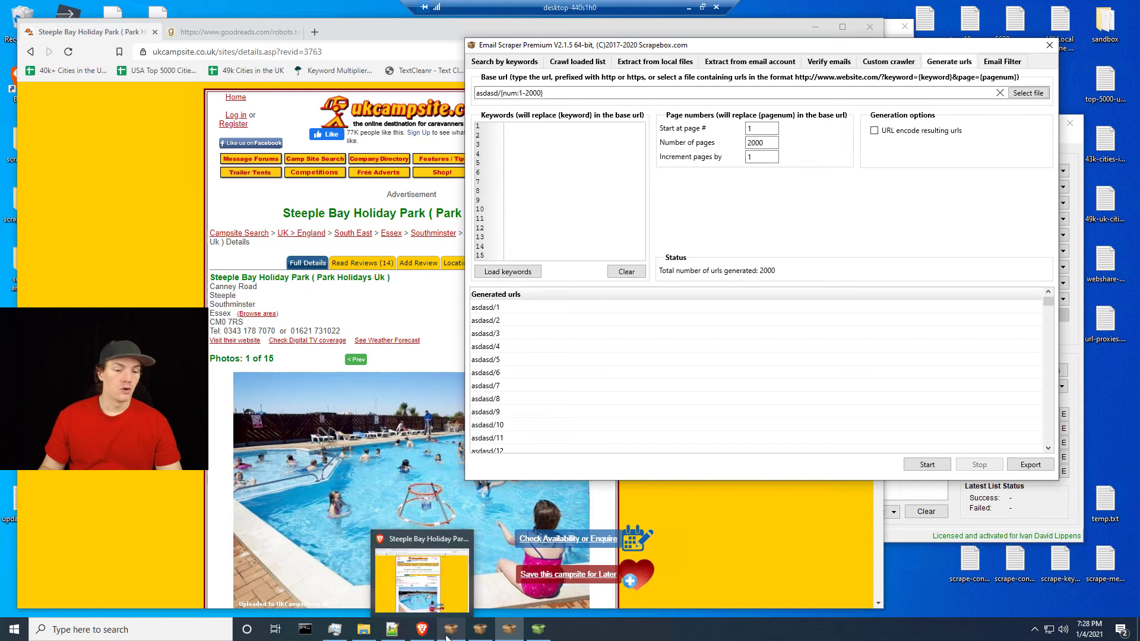
click(451, 597)
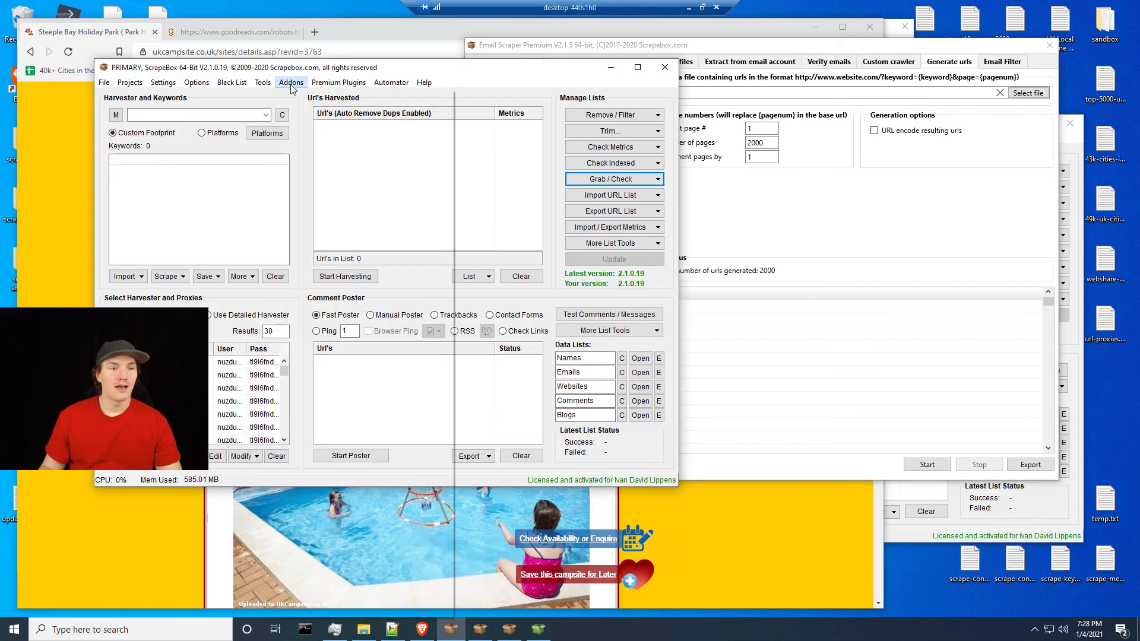
click(291, 82)
click(728, 219)
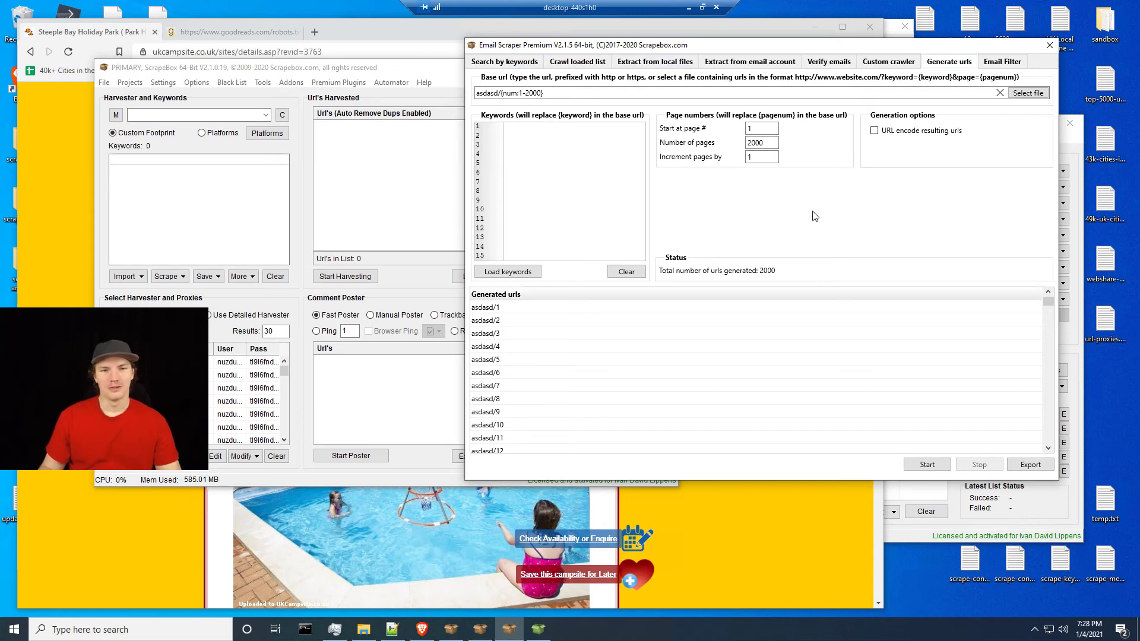
drag(559, 94, 420, 87)
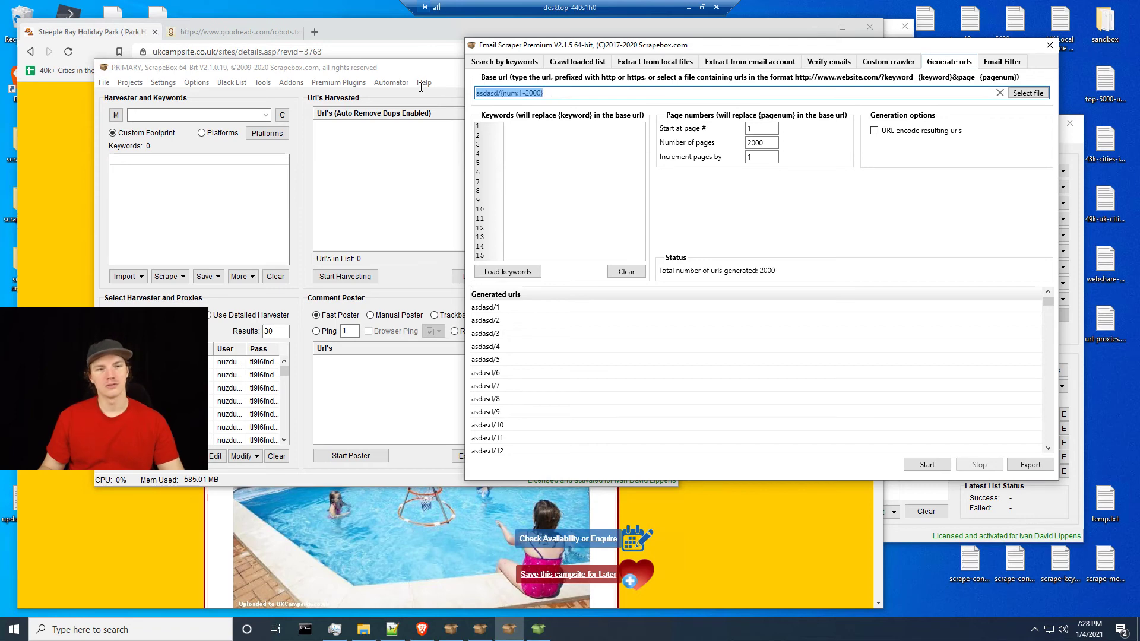
key(BackSpace)
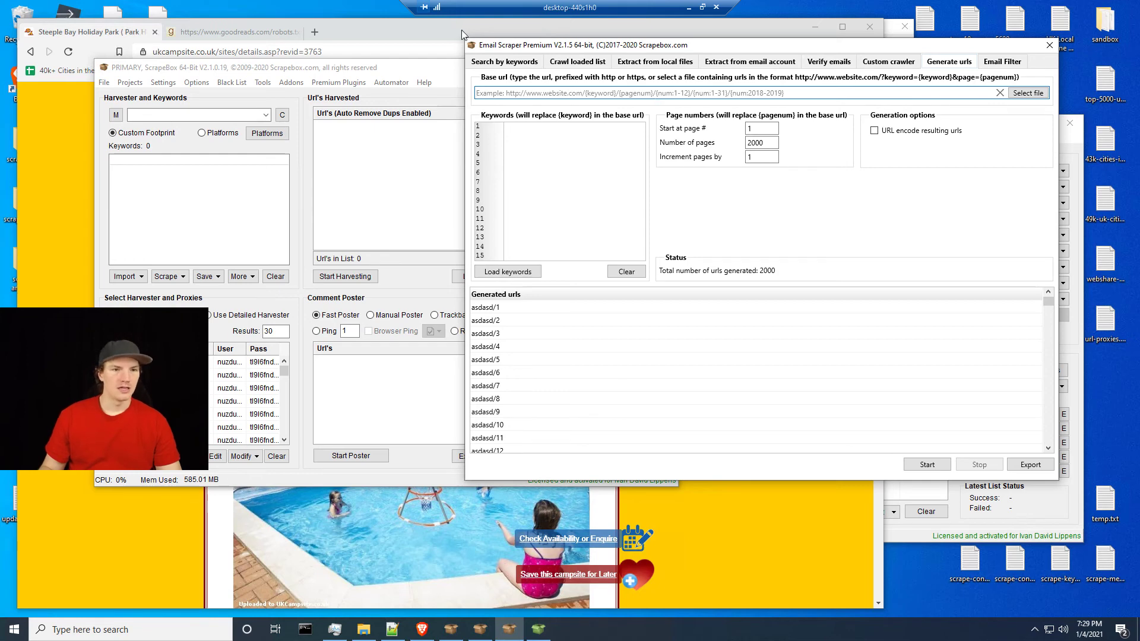
Close the Brave browser and open the ukcampsite external links text file from the desktop in Notepad.
click(864, 30)
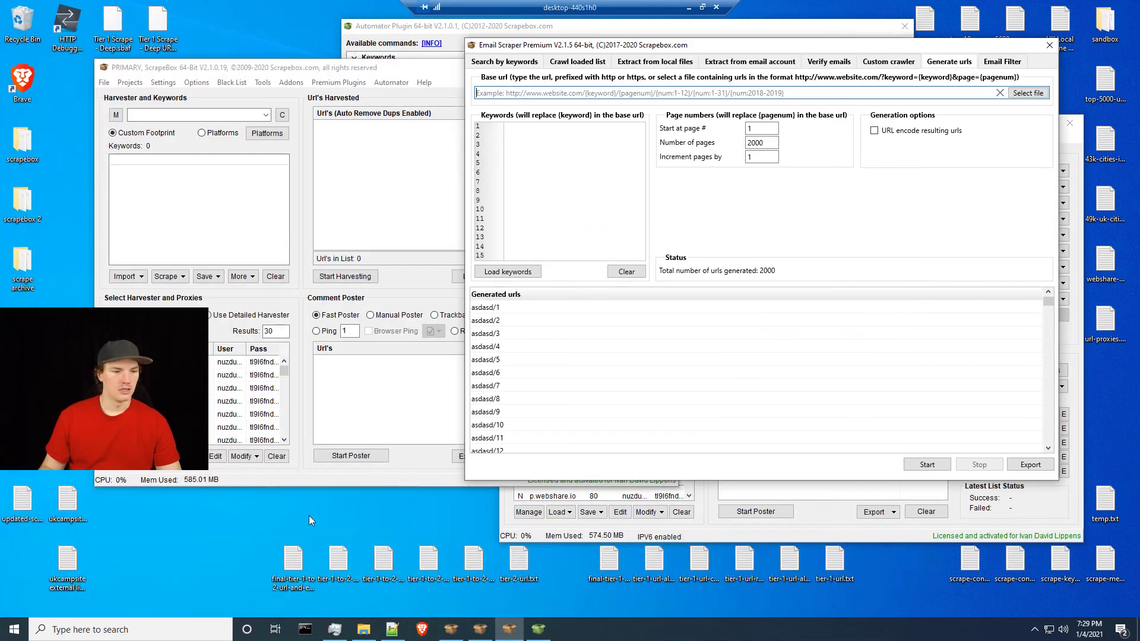
click(69, 561)
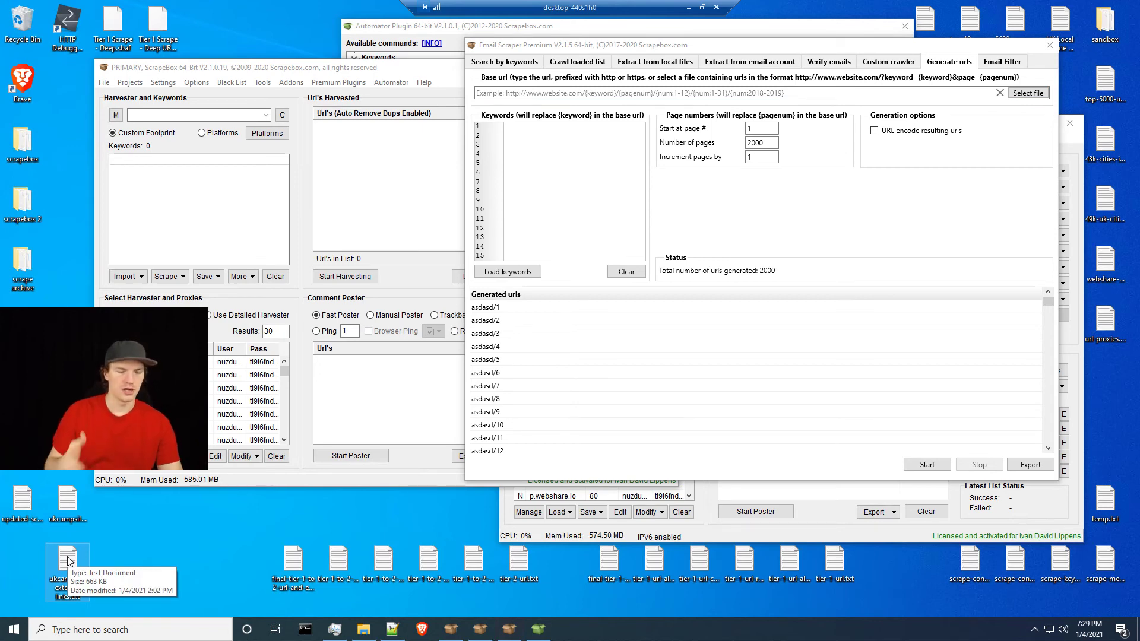
double_click(67, 561)
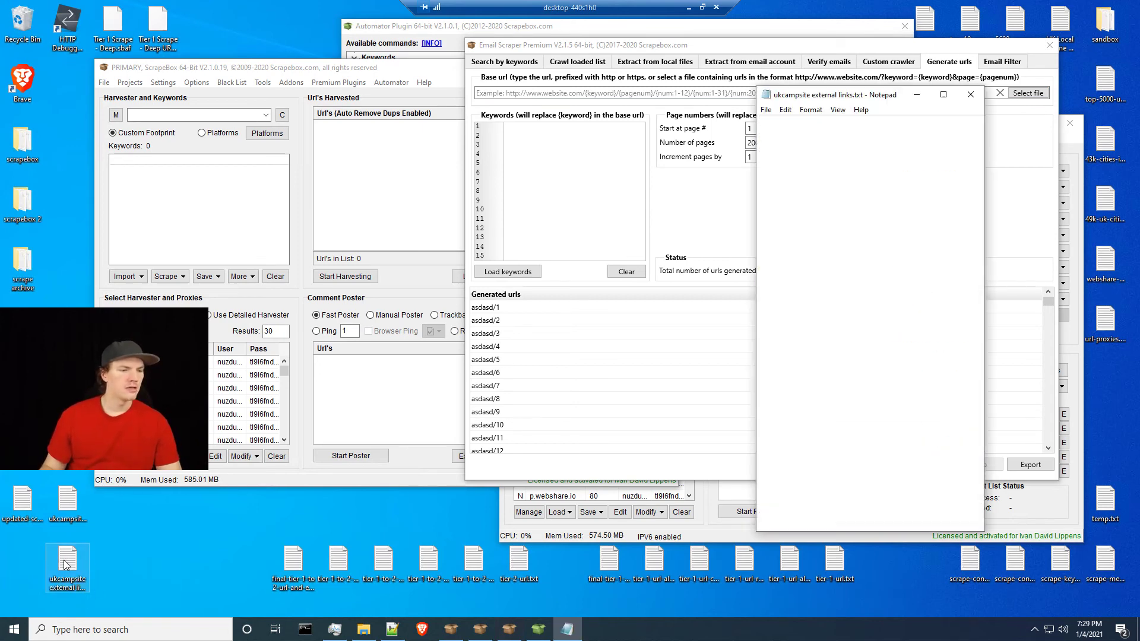
Close the external links file, check the URLs in ukcampsite.txt, and look through the addons in the primary ScrapeBox window.
click(971, 94)
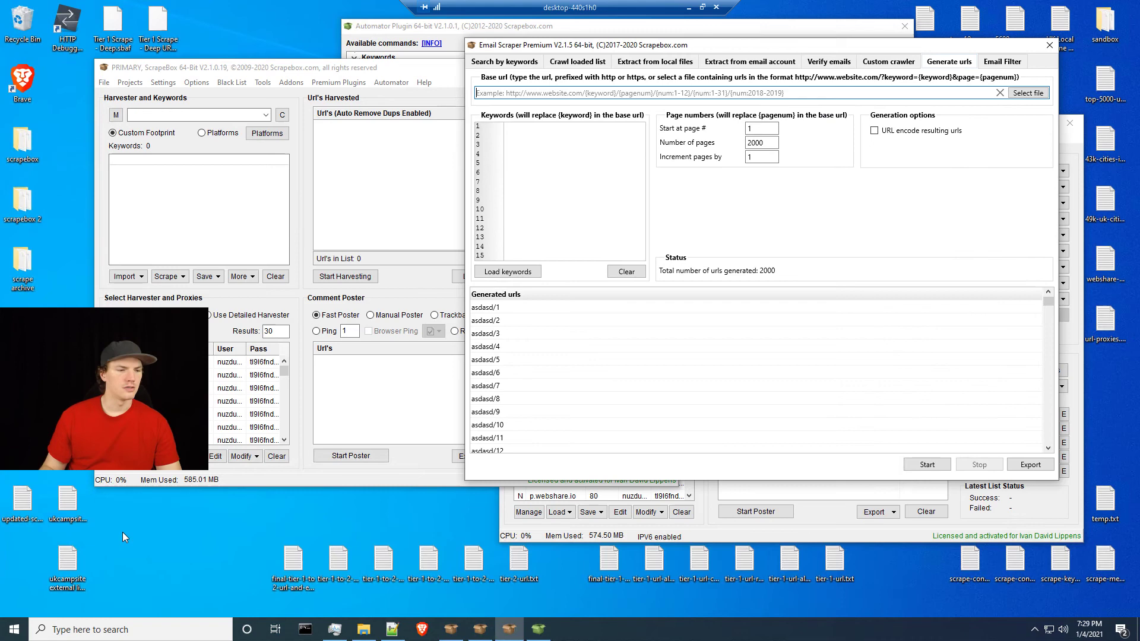
double_click(72, 511)
mouse_move(834, 512)
mouse_down()
mouse_move(898, 512)
mouse_move(831, 511)
mouse_up()
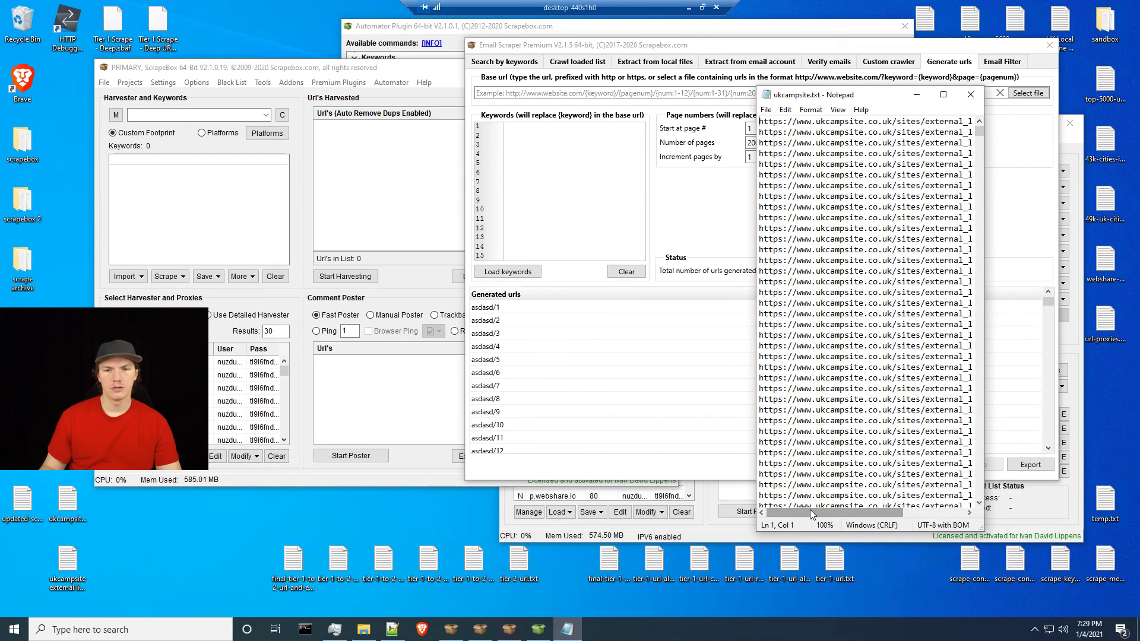
click(971, 96)
click(291, 83)
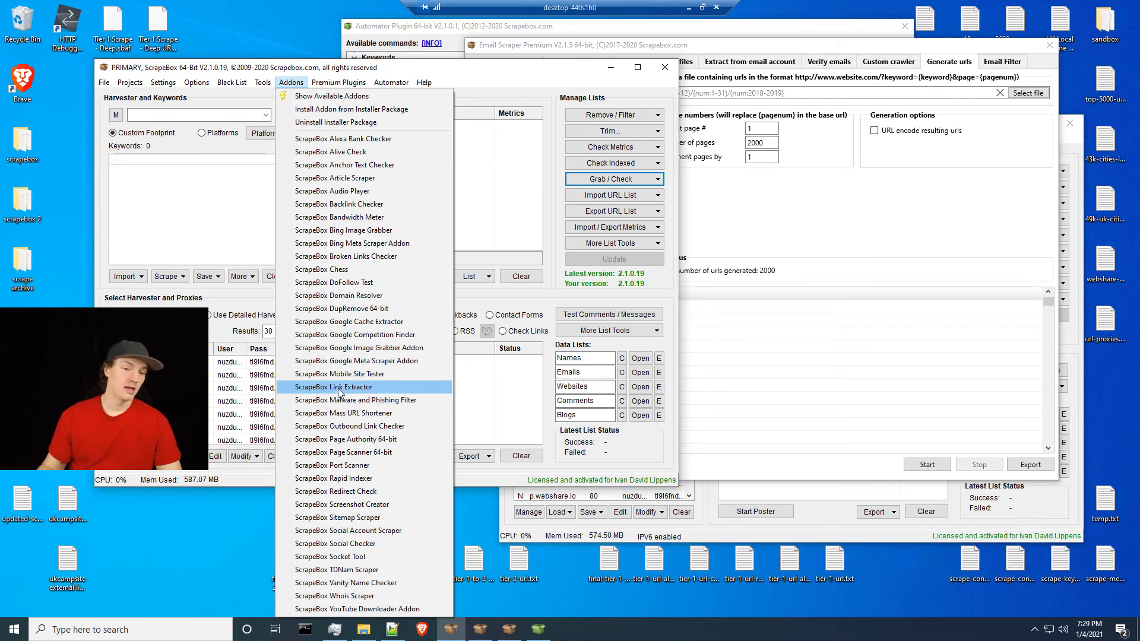
click(547, 287)
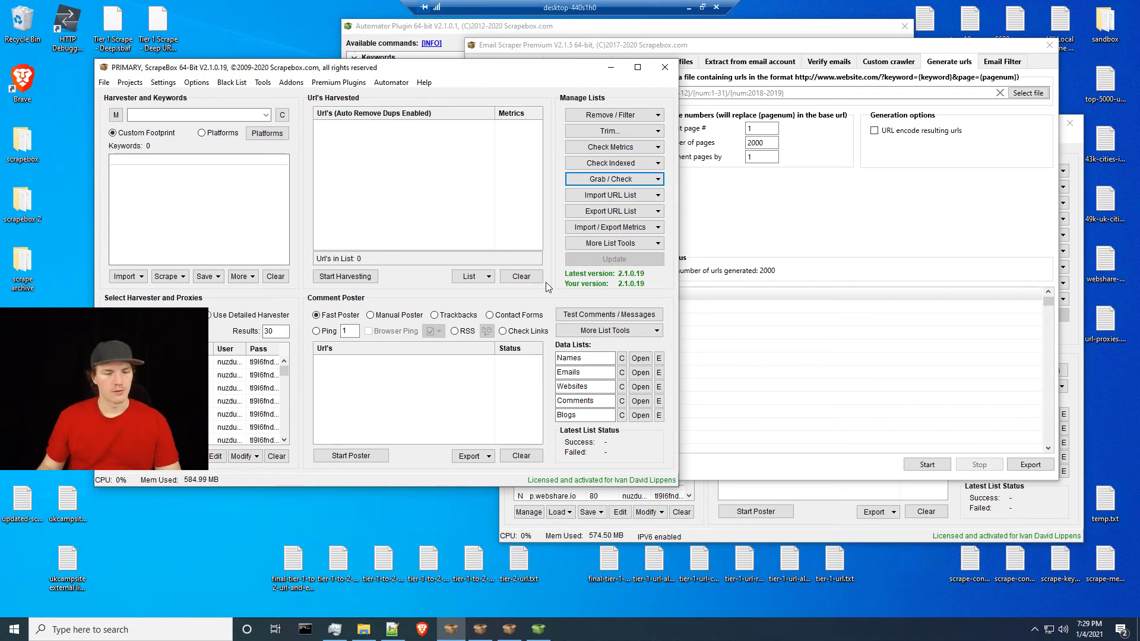
Reopen ukcampsite.txt from the desktop, highlight the ukcampsite.co.uk domain in the first URL, and close the file.
click(87, 561)
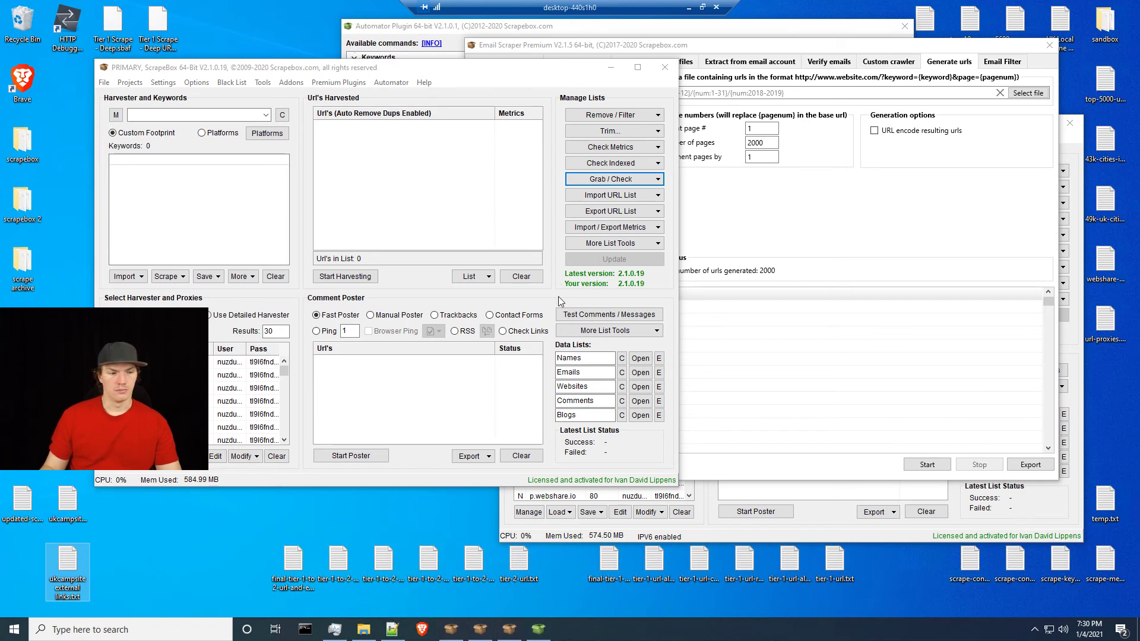
click(64, 508)
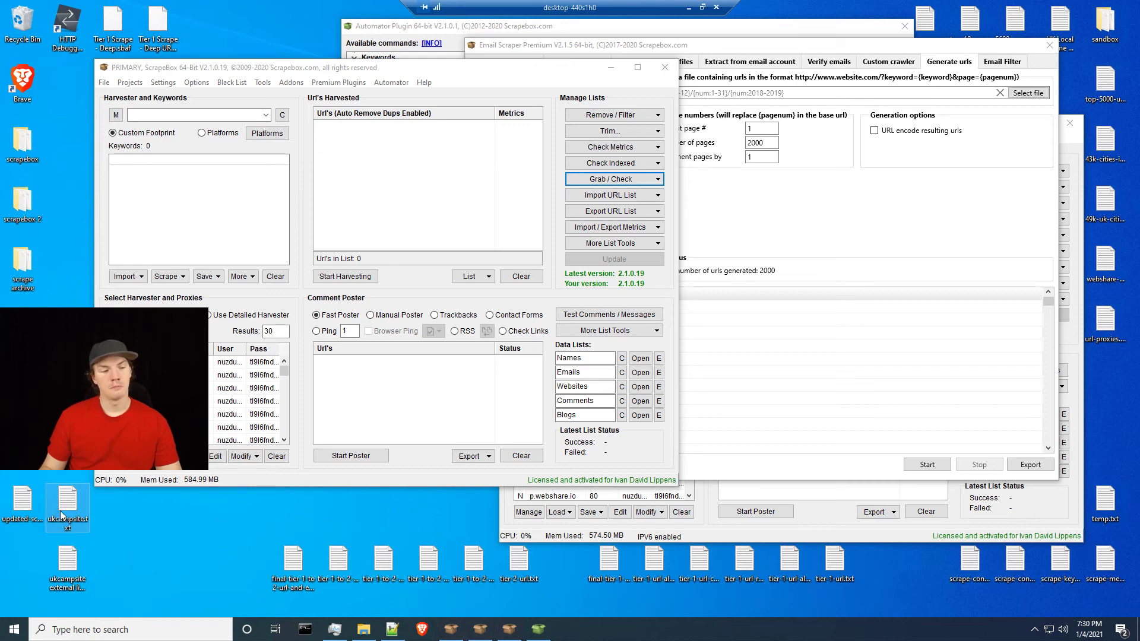
double_click(59, 511)
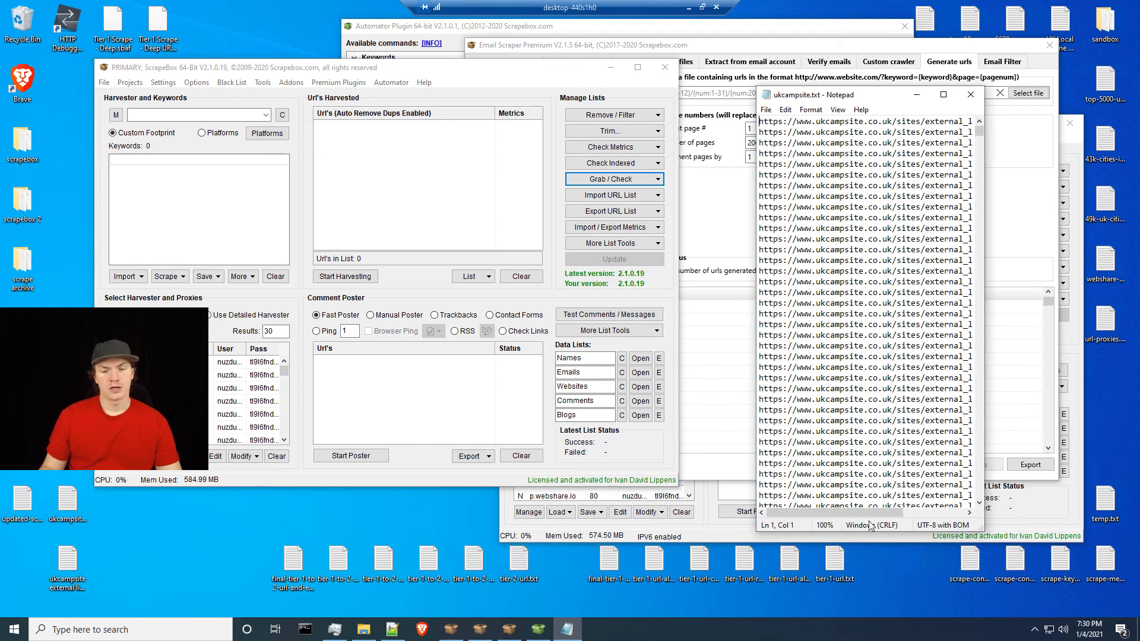
mouse_move(840, 511)
mouse_down()
mouse_move(943, 512)
mouse_move(850, 508)
mouse_up()
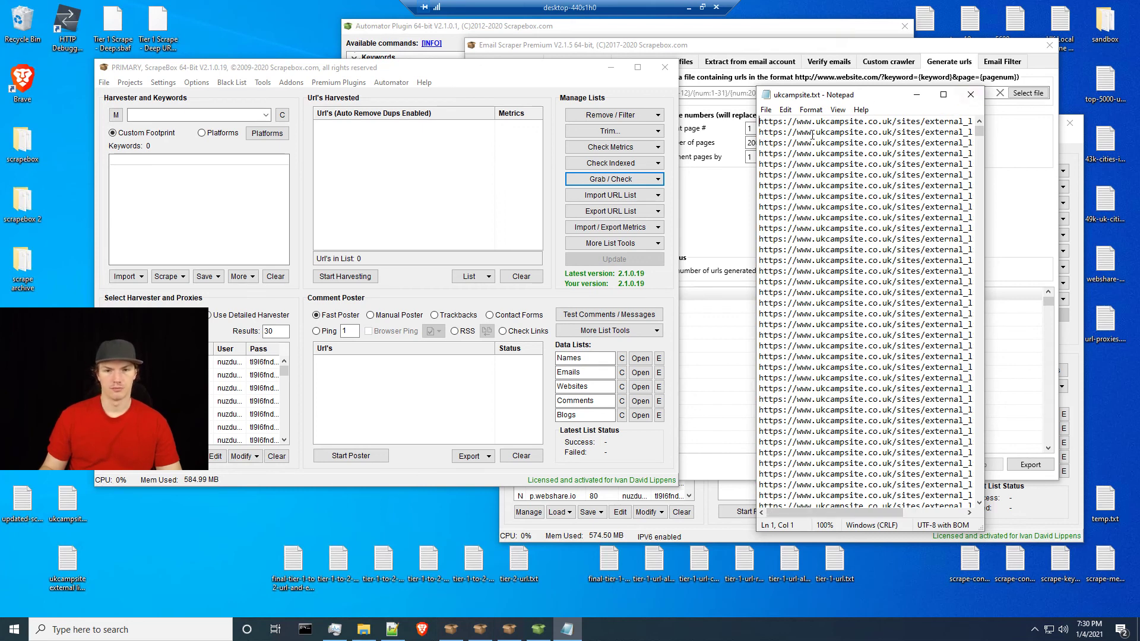
drag(816, 122, 892, 123)
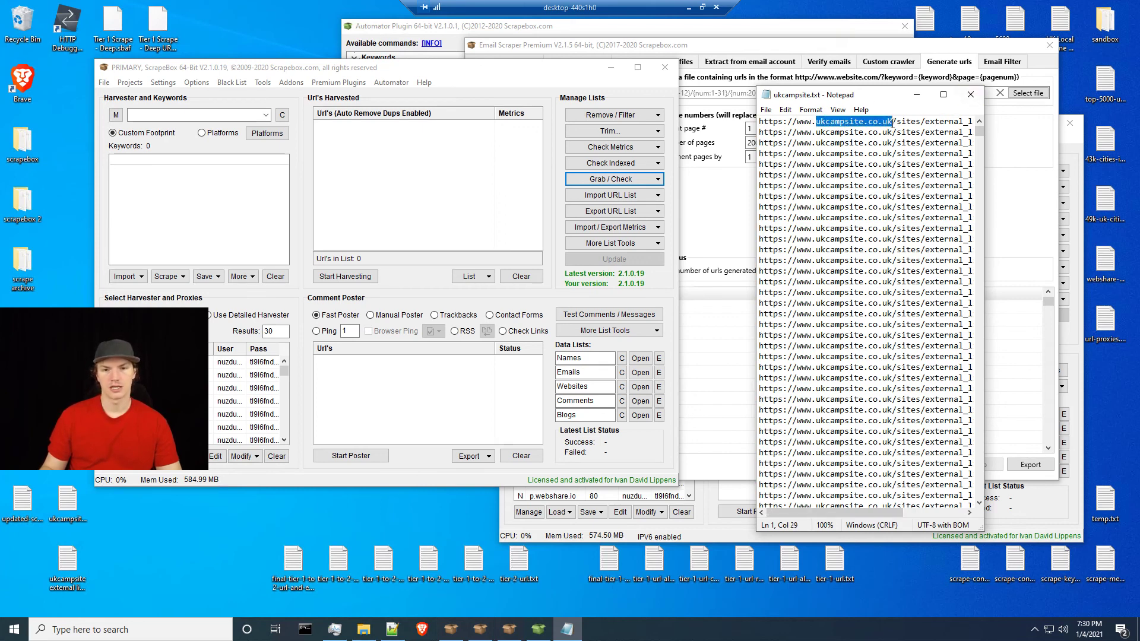
click(971, 95)
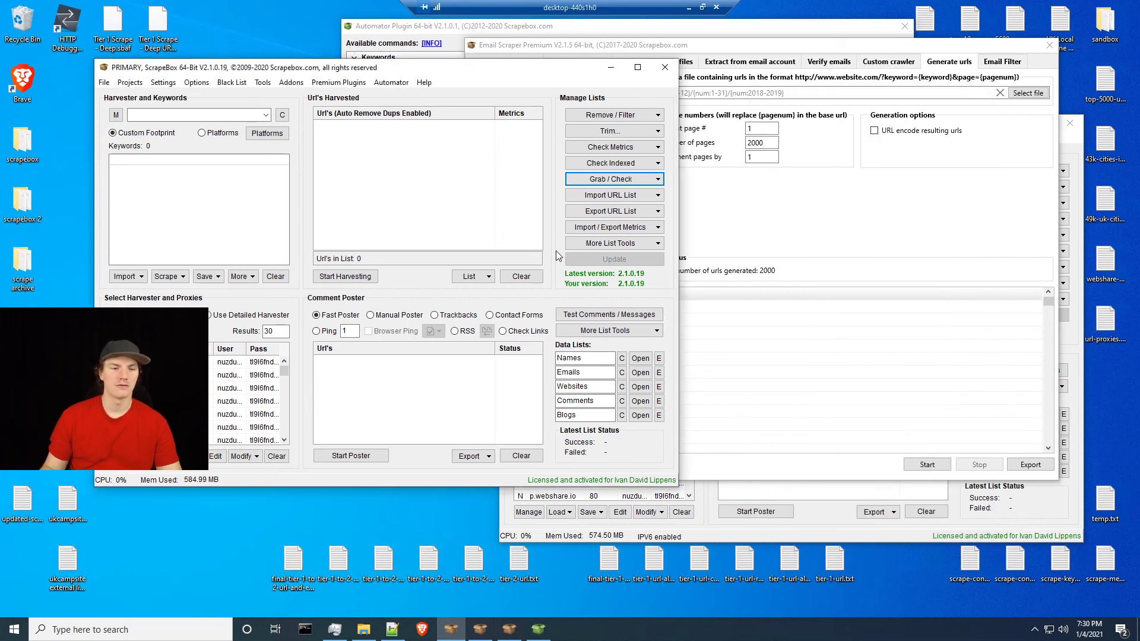
View the source URL list in ukcampsite.txt once more and close it.
click(61, 520)
double_click(61, 519)
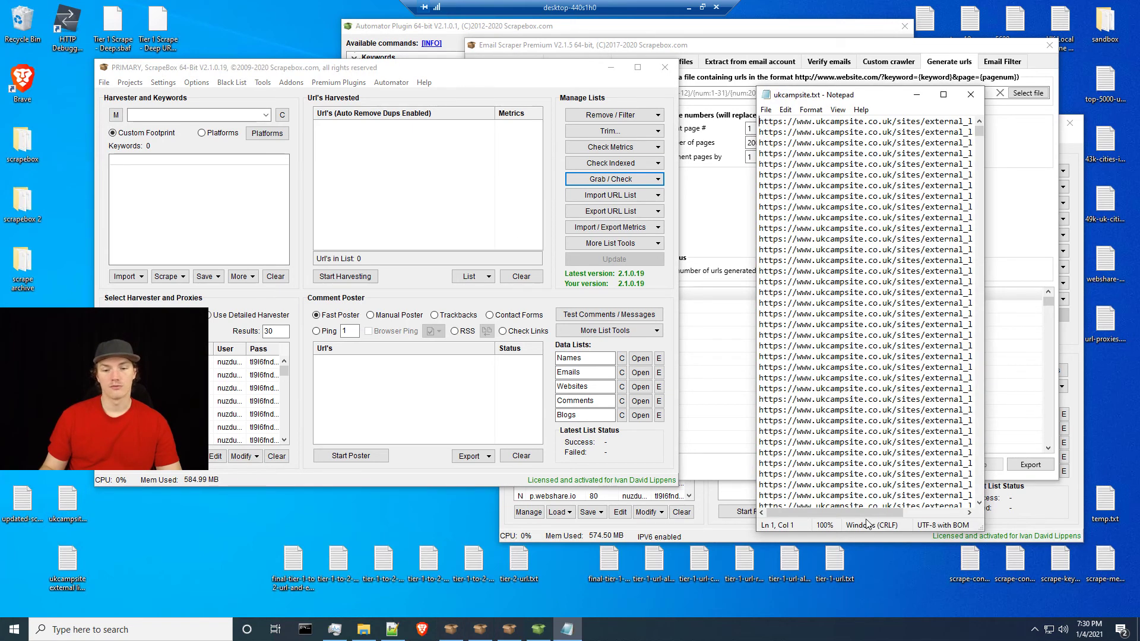
drag(958, 508, 808, 508)
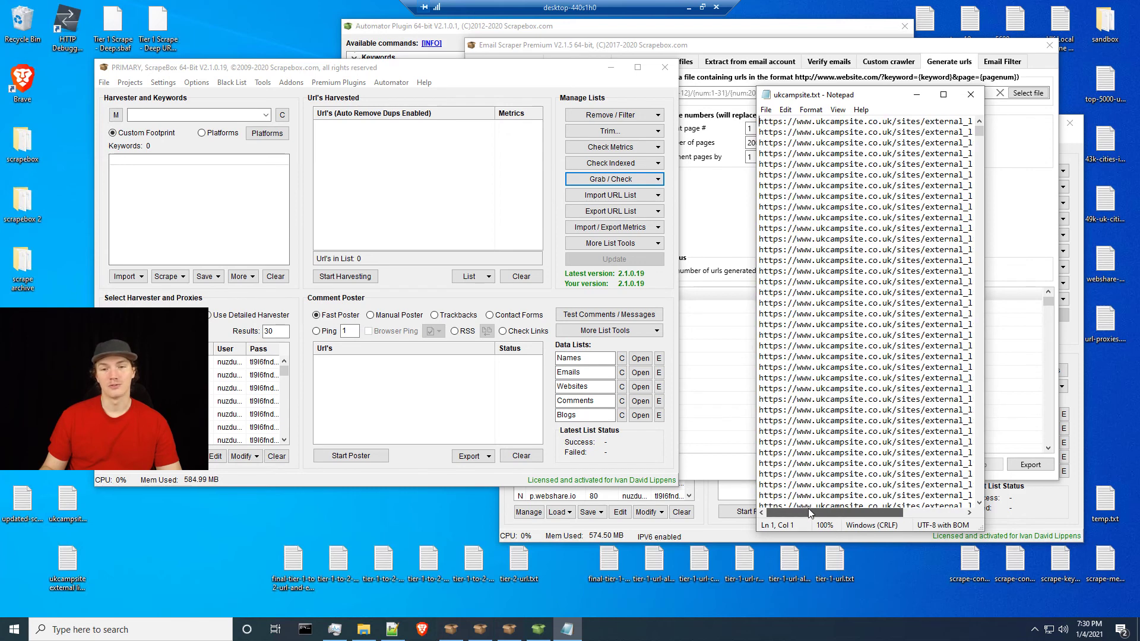
click(971, 95)
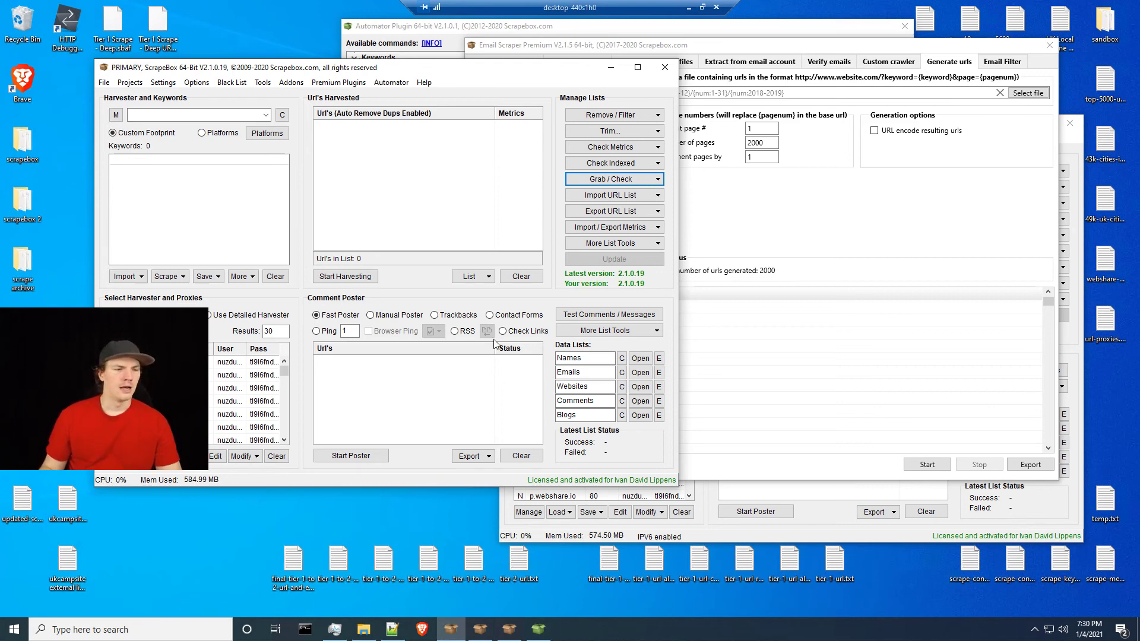
Open the ukcampsite external links text file, select its whole list of URLs, and close it.
click(65, 568)
double_click(66, 567)
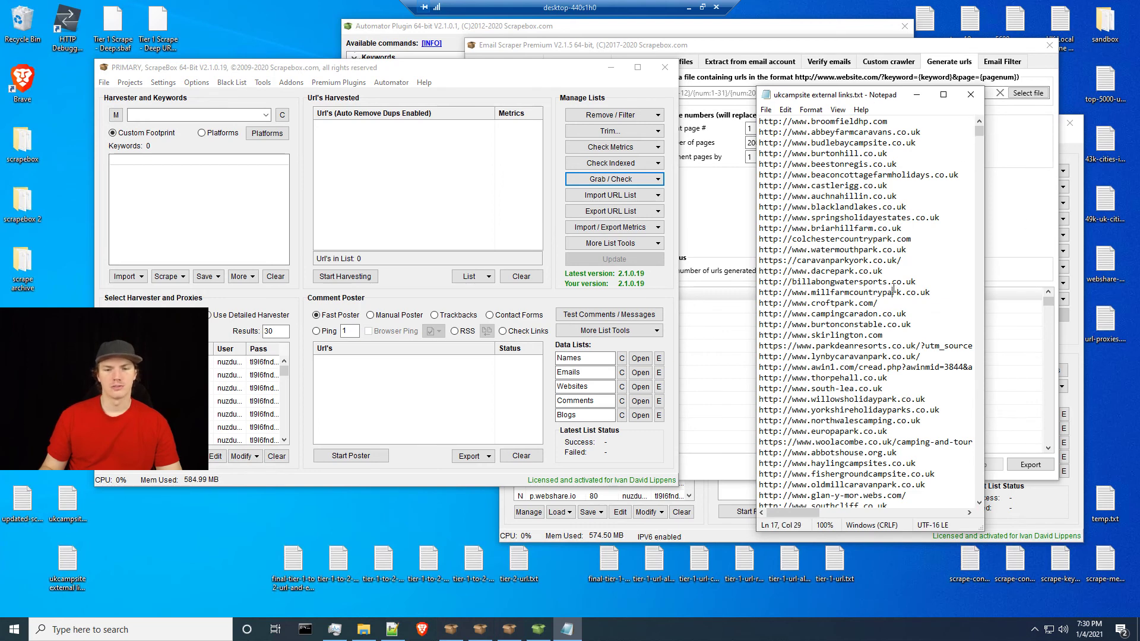
key(ctrl+a)
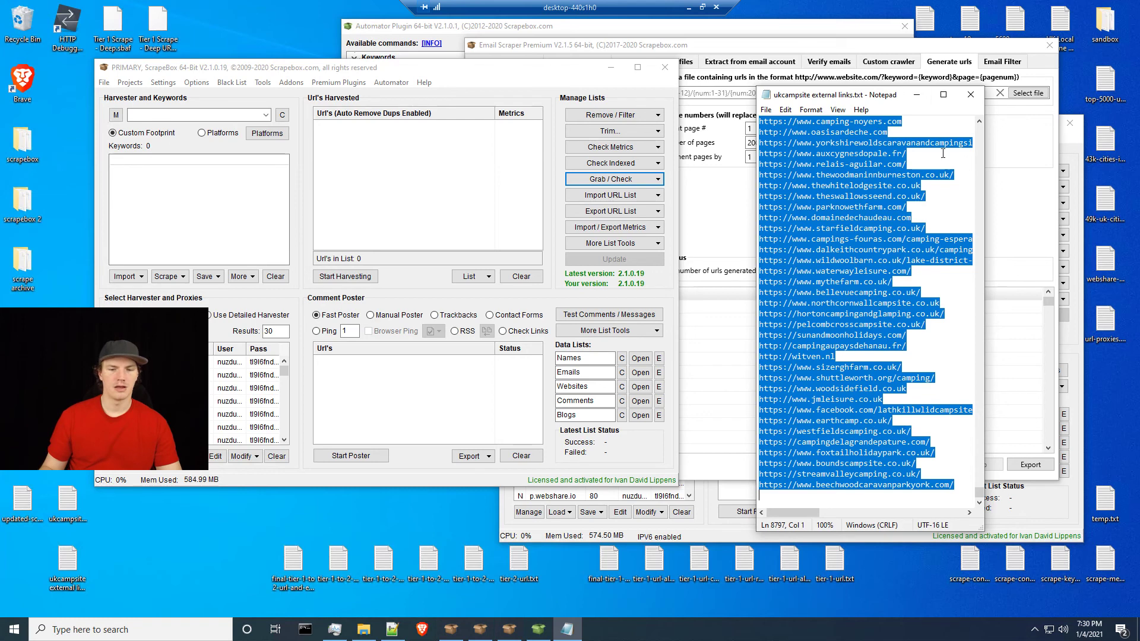
click(971, 94)
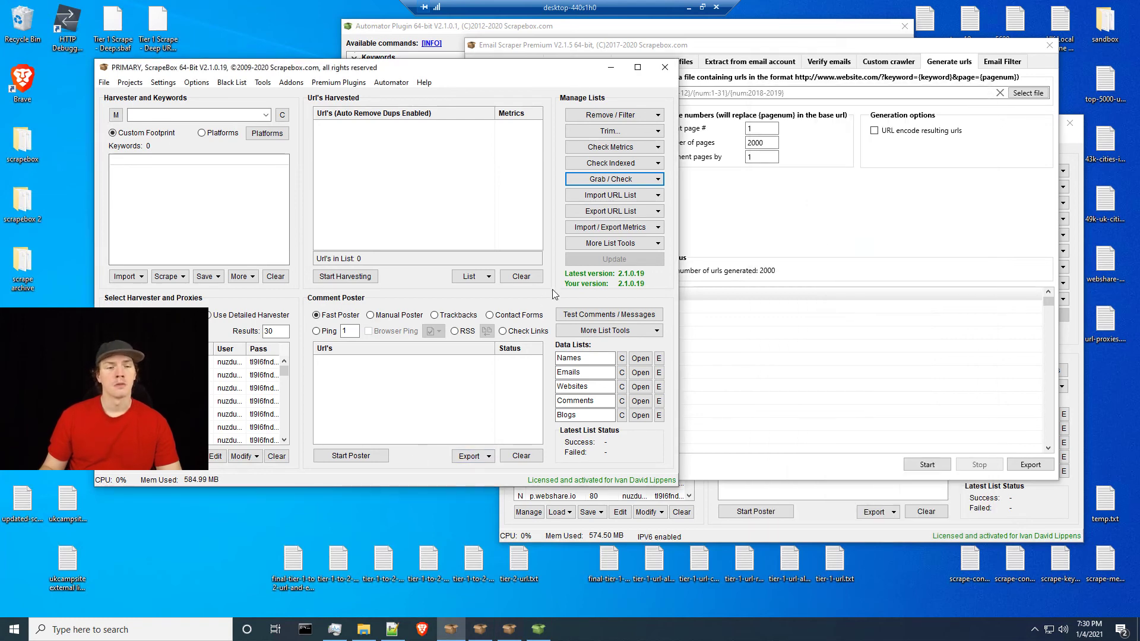
Compare the Email Scraper's custom crawler settings with its URL generator.
click(819, 213)
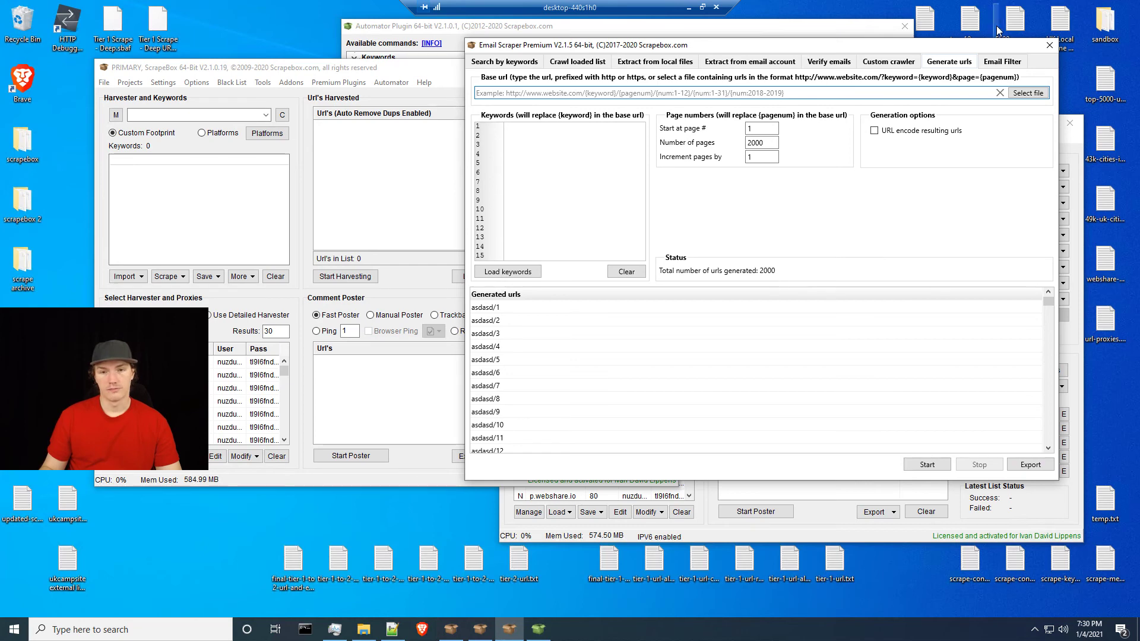
click(889, 64)
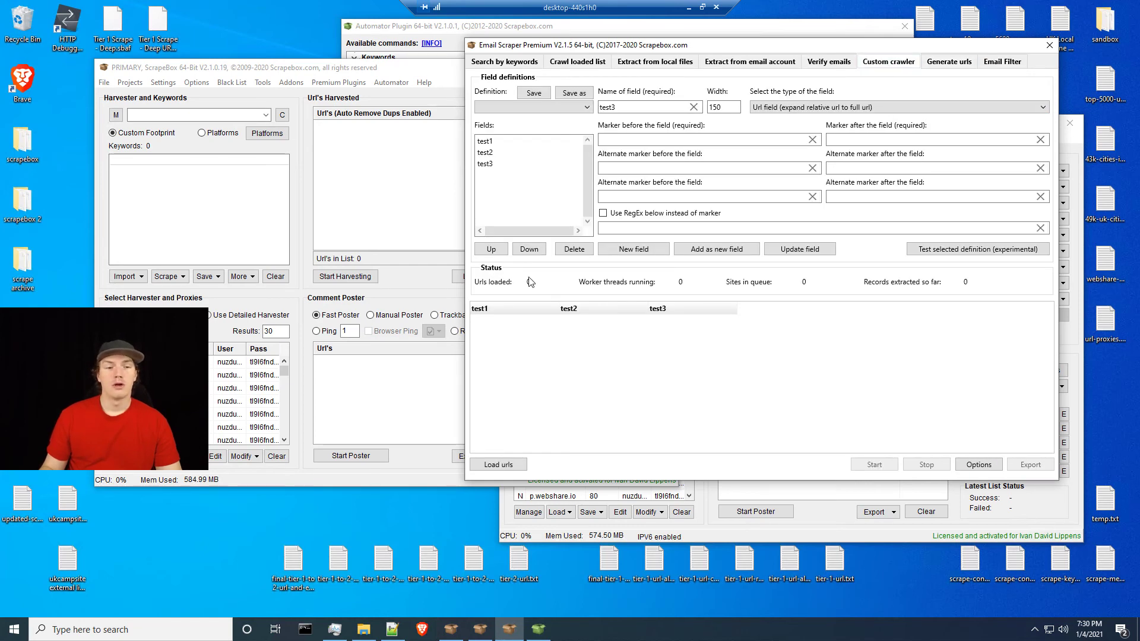
click(947, 63)
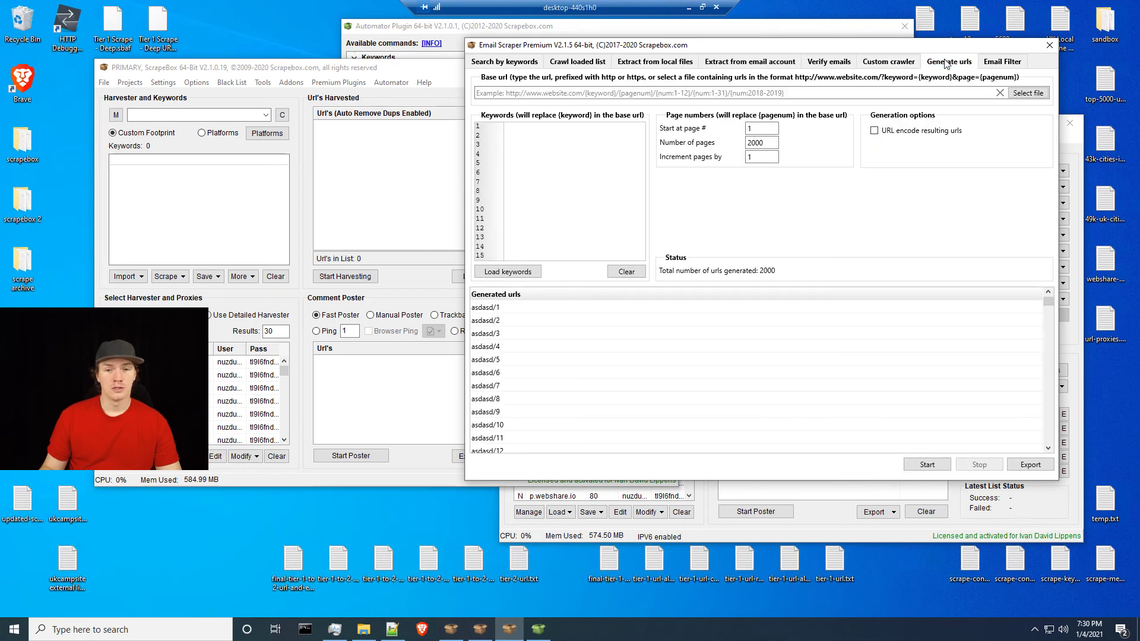
click(889, 62)
click(949, 61)
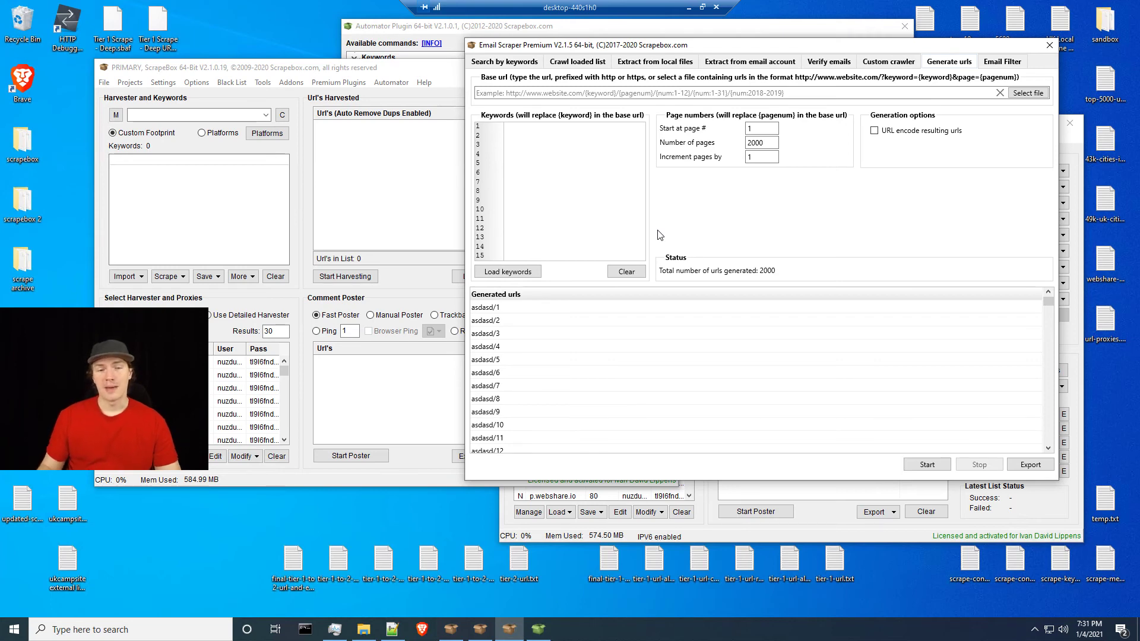
click(894, 64)
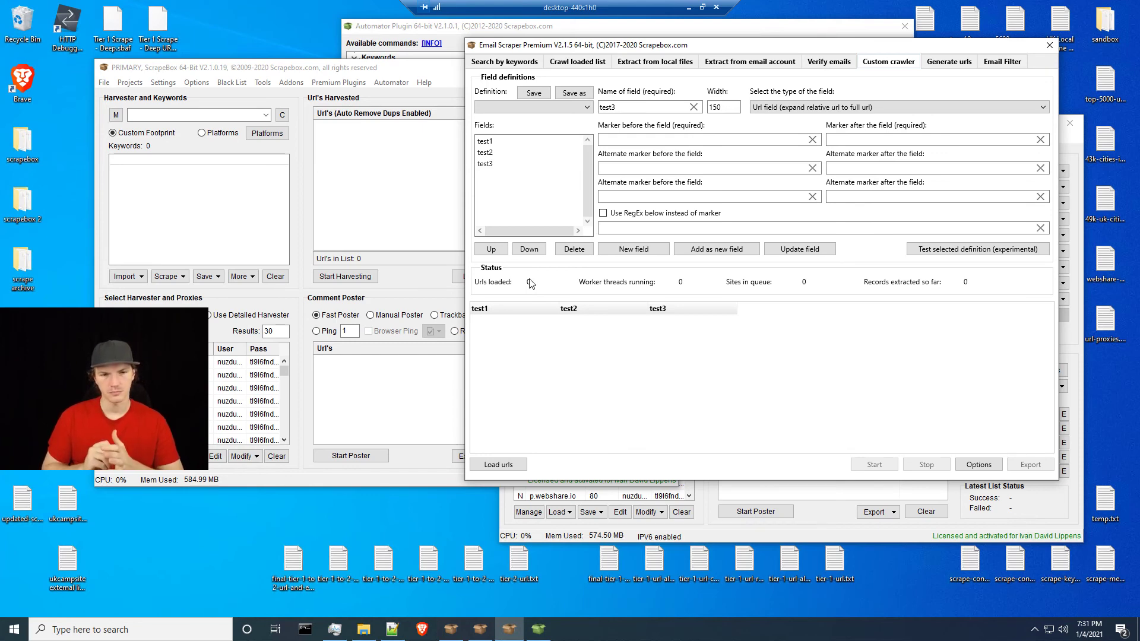
click(949, 62)
click(882, 63)
Compare the primary ScrapeBox window with the Email Scraper, review the custom crawler's options, and cancel them.
click(408, 257)
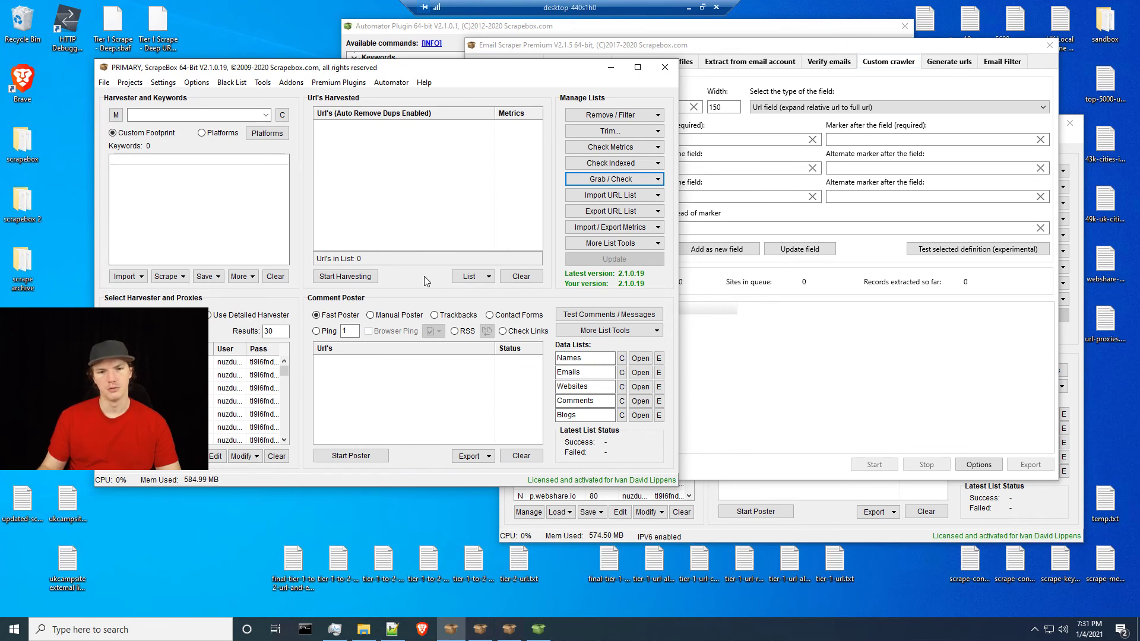
click(803, 356)
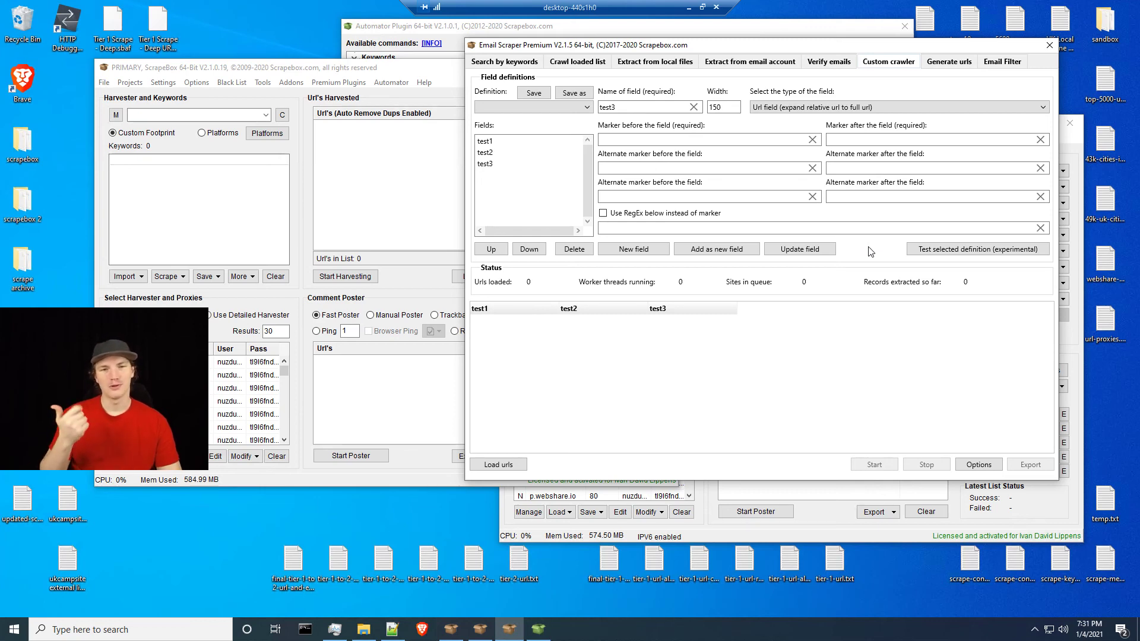
click(423, 277)
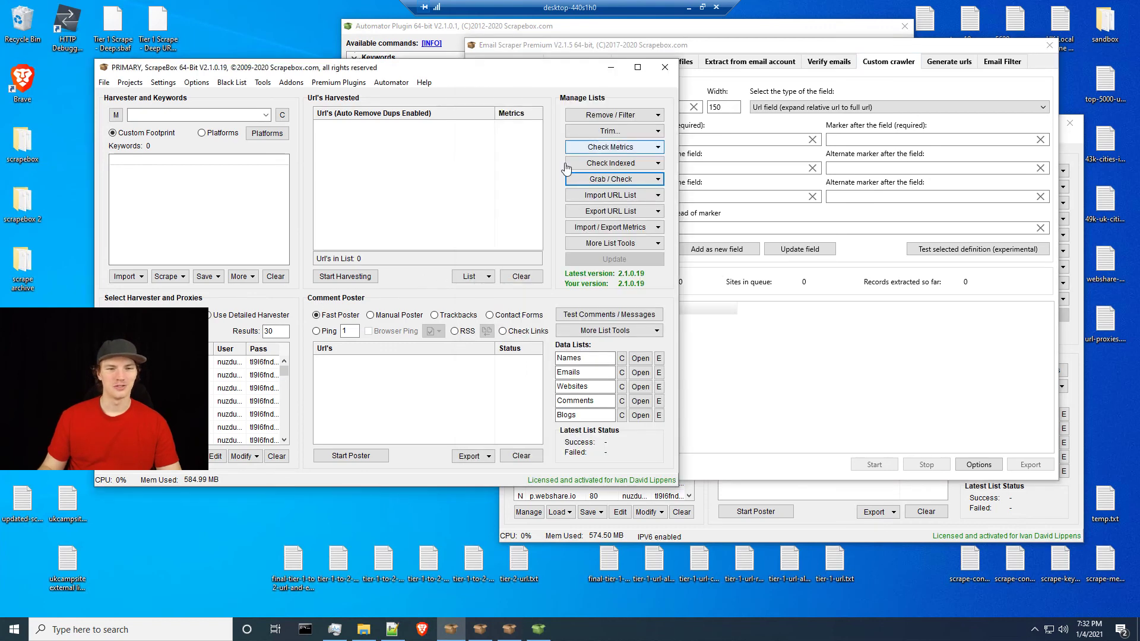
click(866, 258)
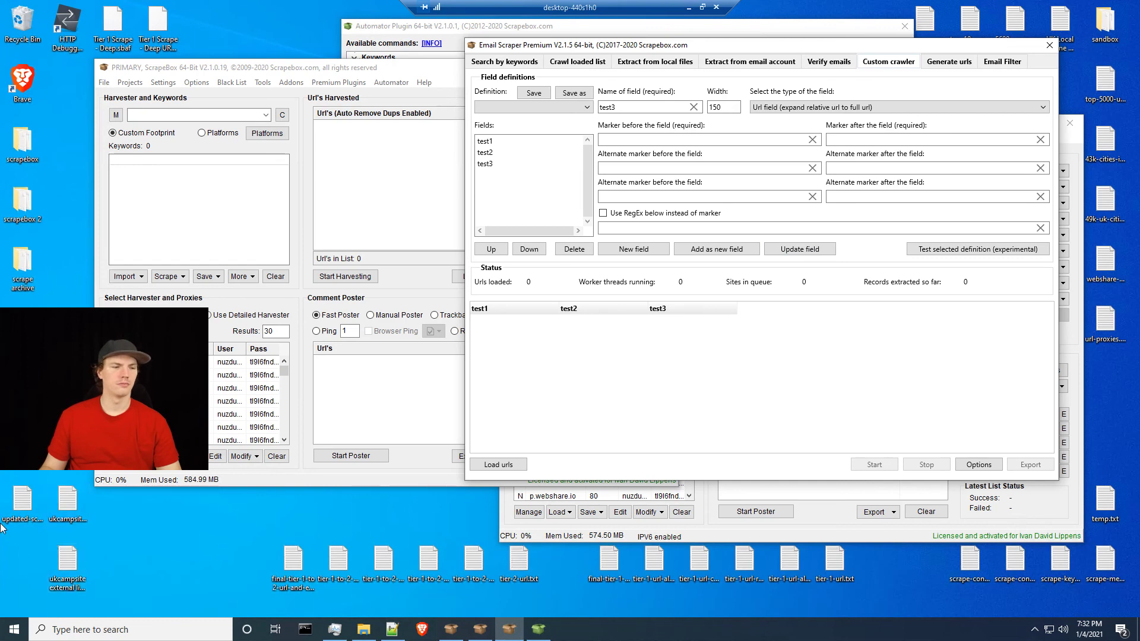
click(979, 465)
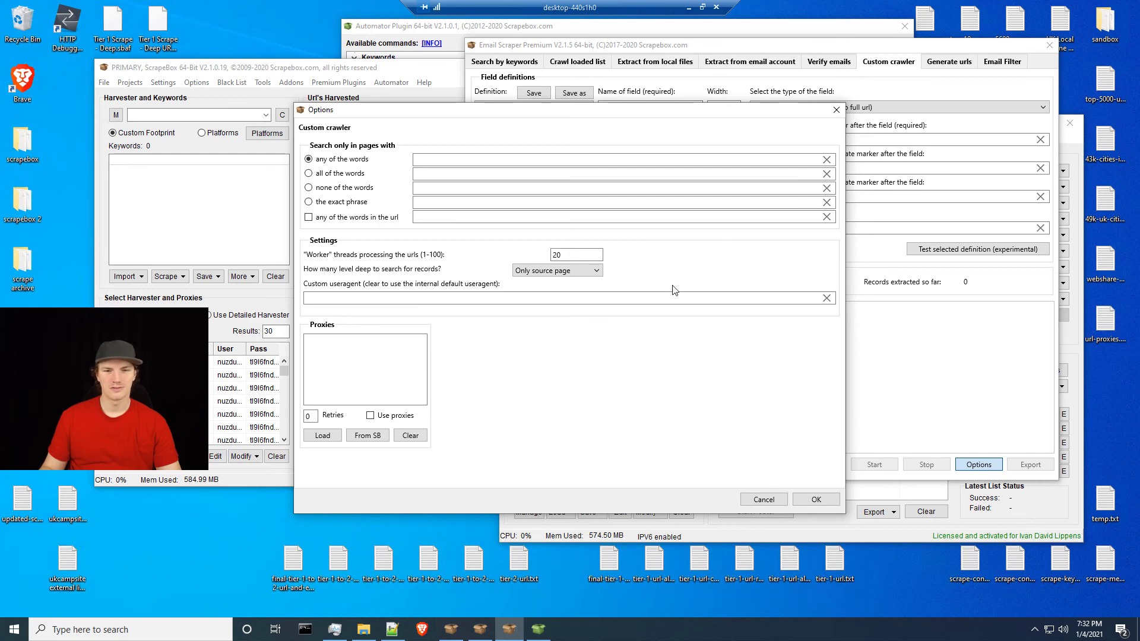
click(765, 500)
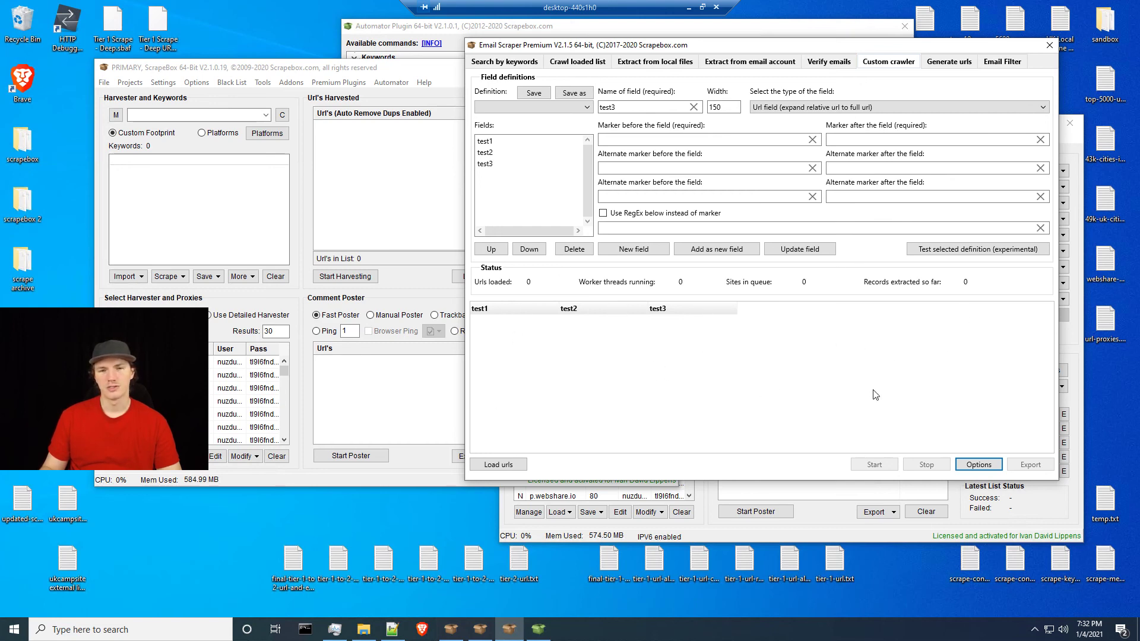
click(1002, 61)
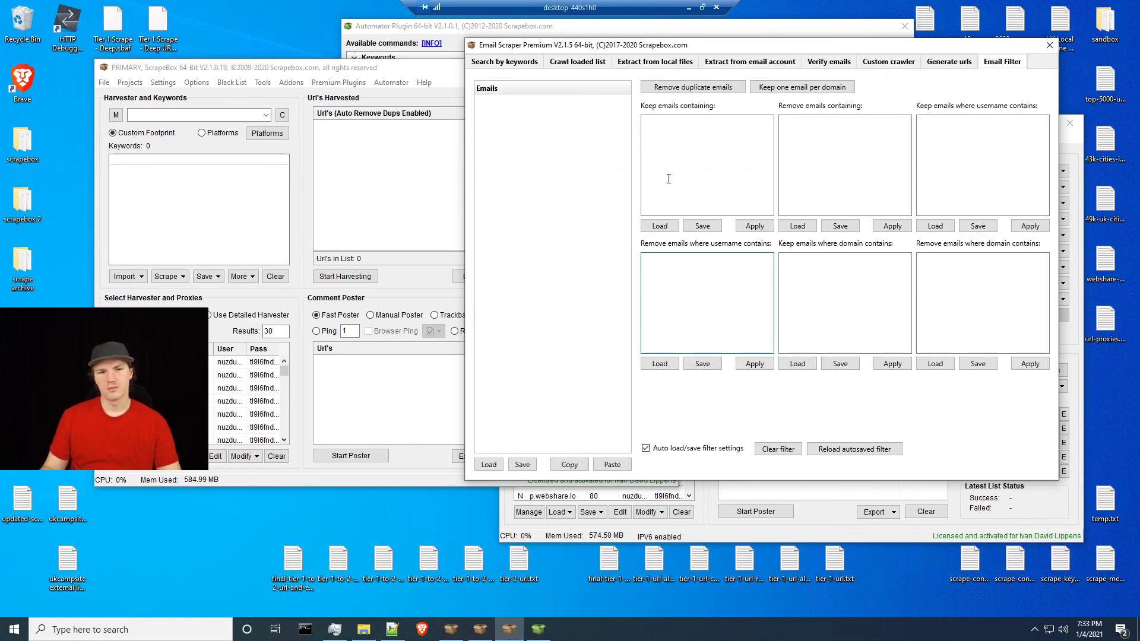
click(648, 201)
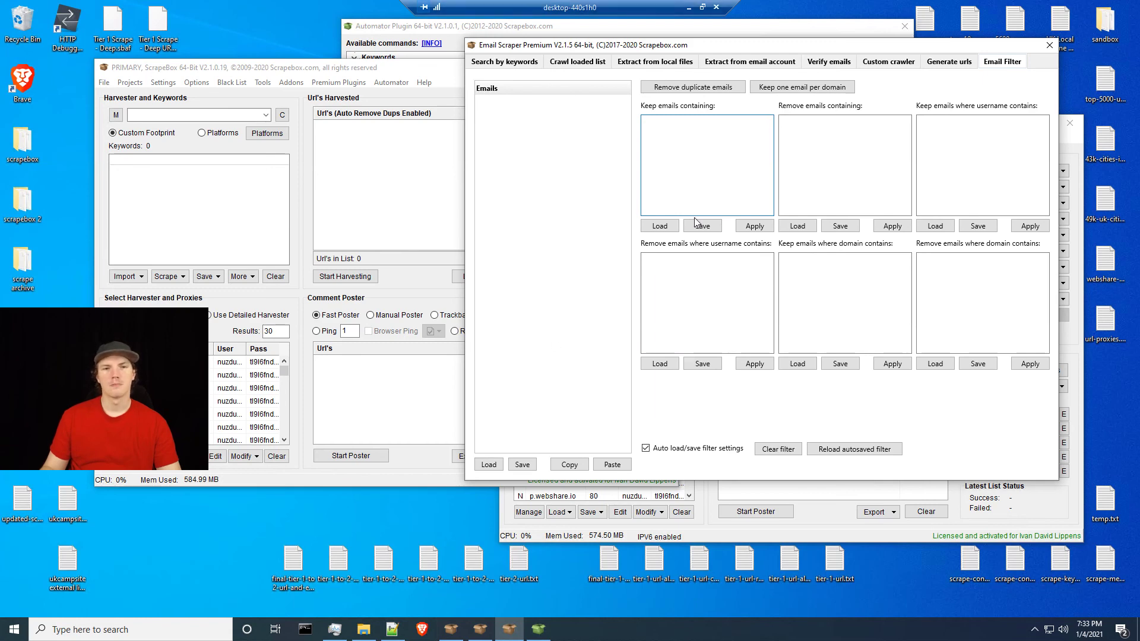
click(688, 87)
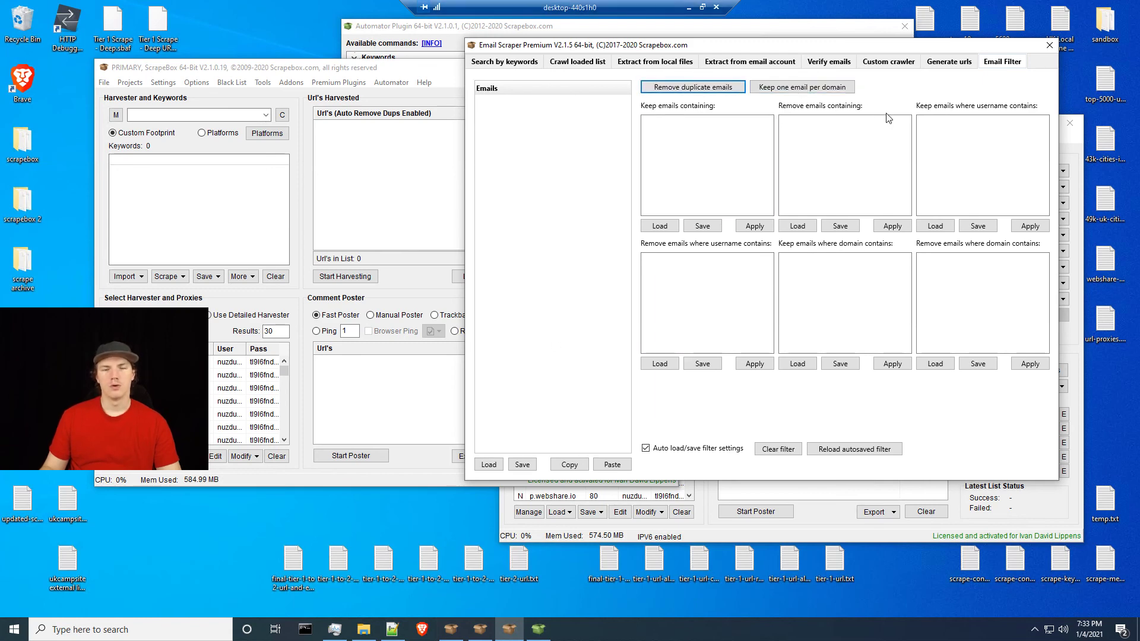
click(677, 165)
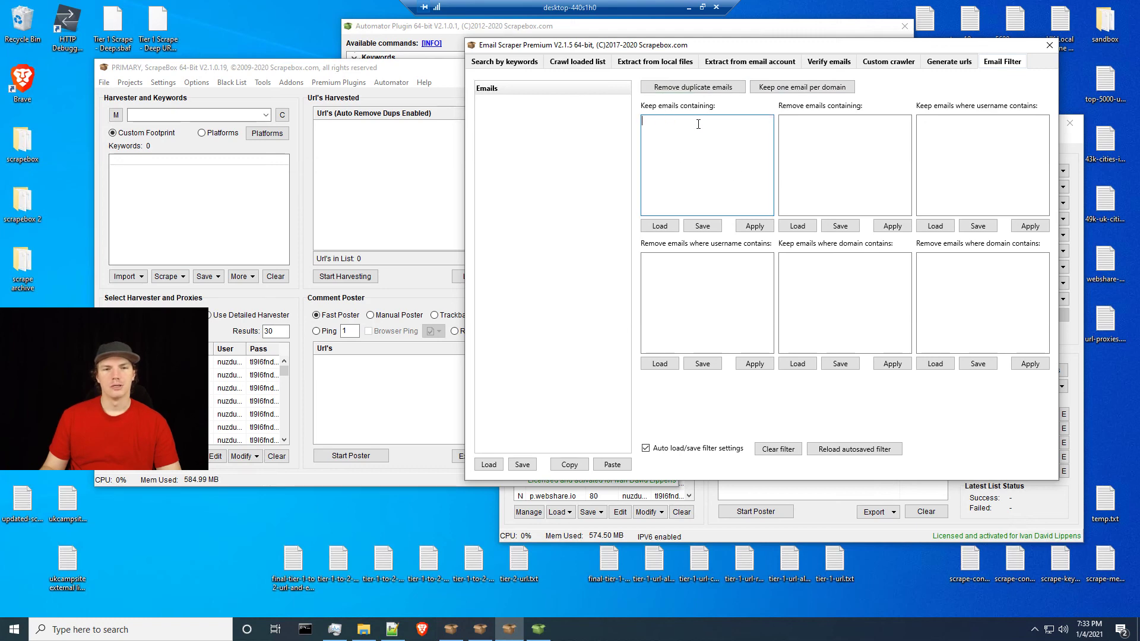
click(844, 153)
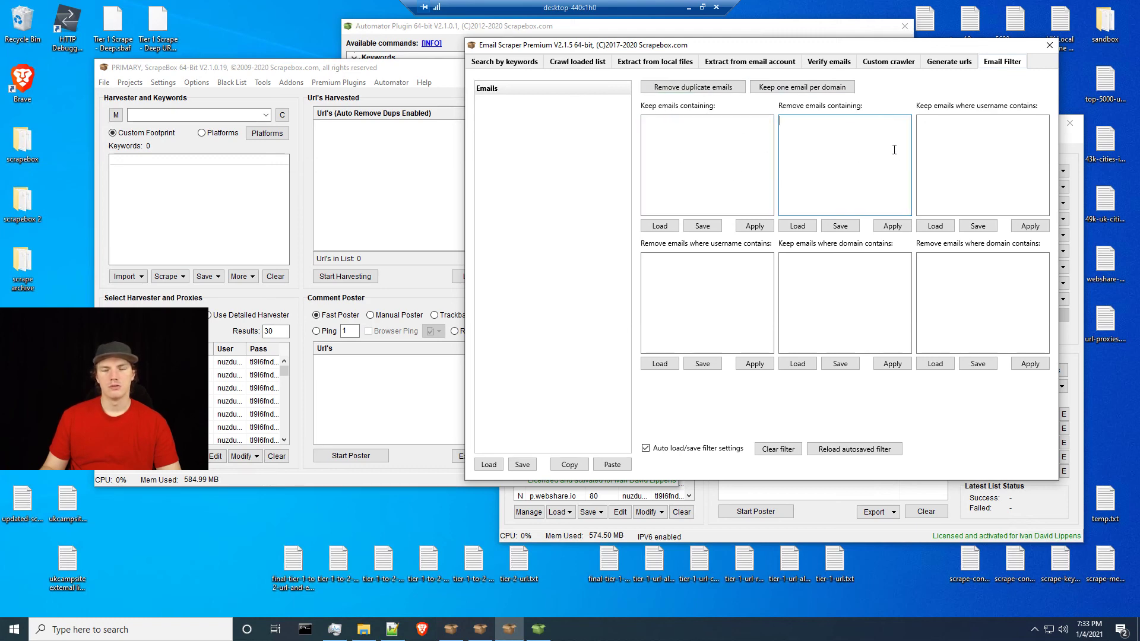
click(1010, 168)
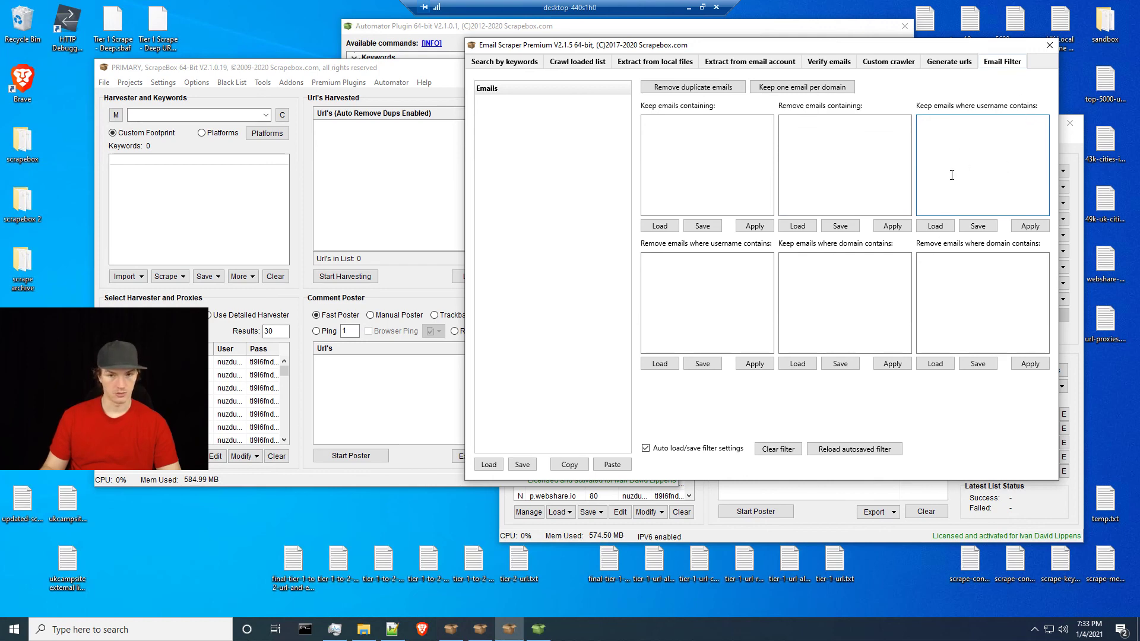
click(712, 302)
click(987, 151)
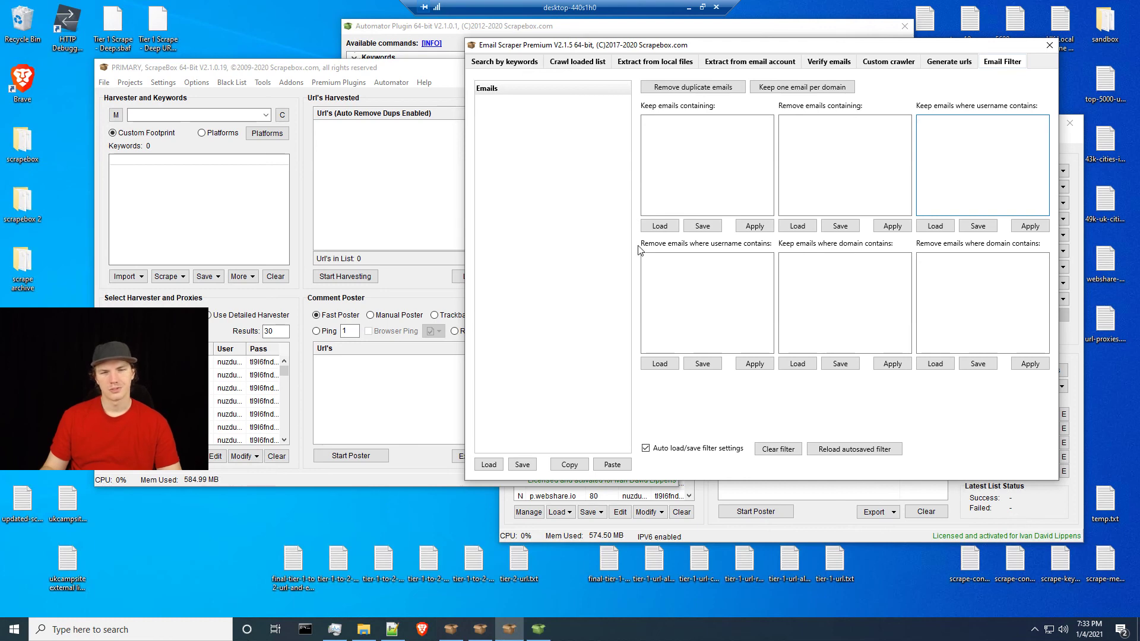
click(685, 291)
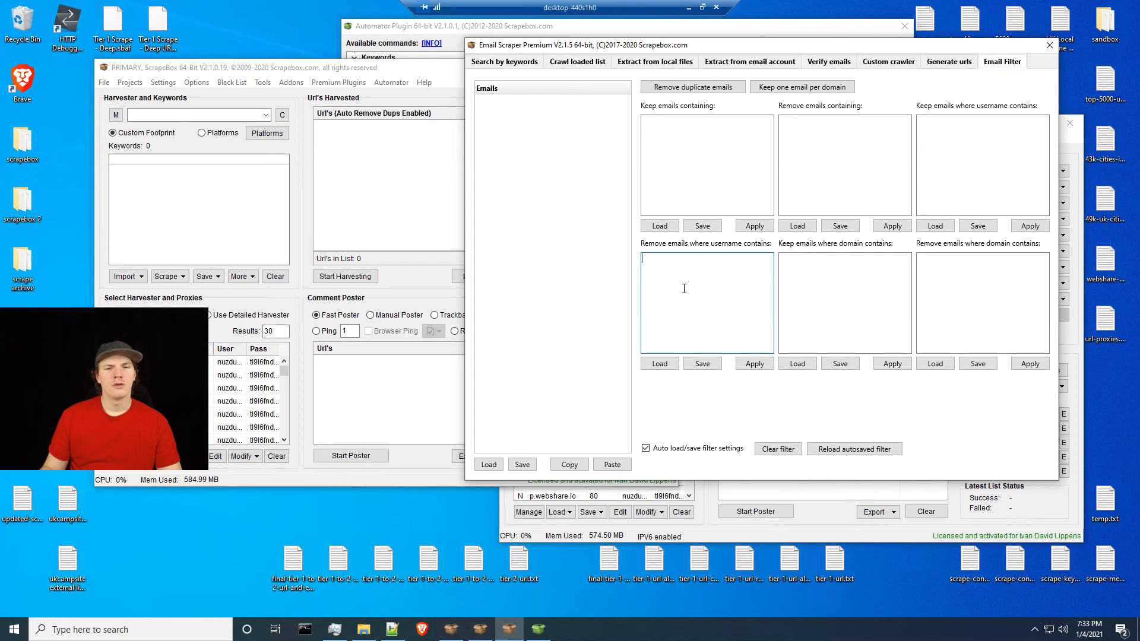
Examine the Email Scraper's filters for keeping or removing emails by domain and for keeping emails containing given terms.
click(834, 282)
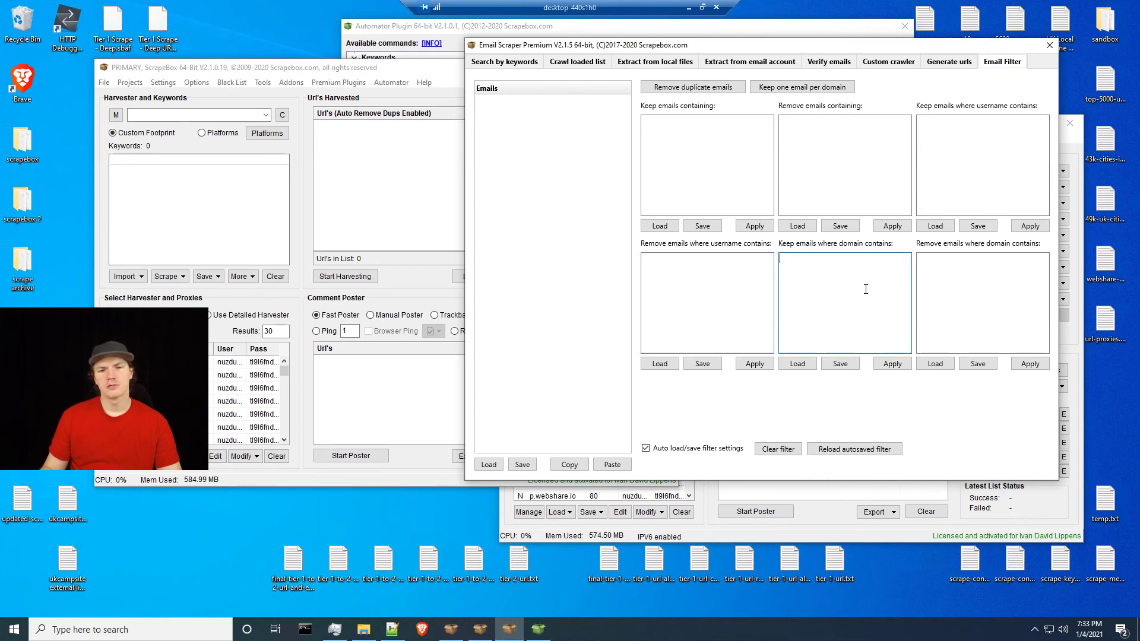
click(998, 297)
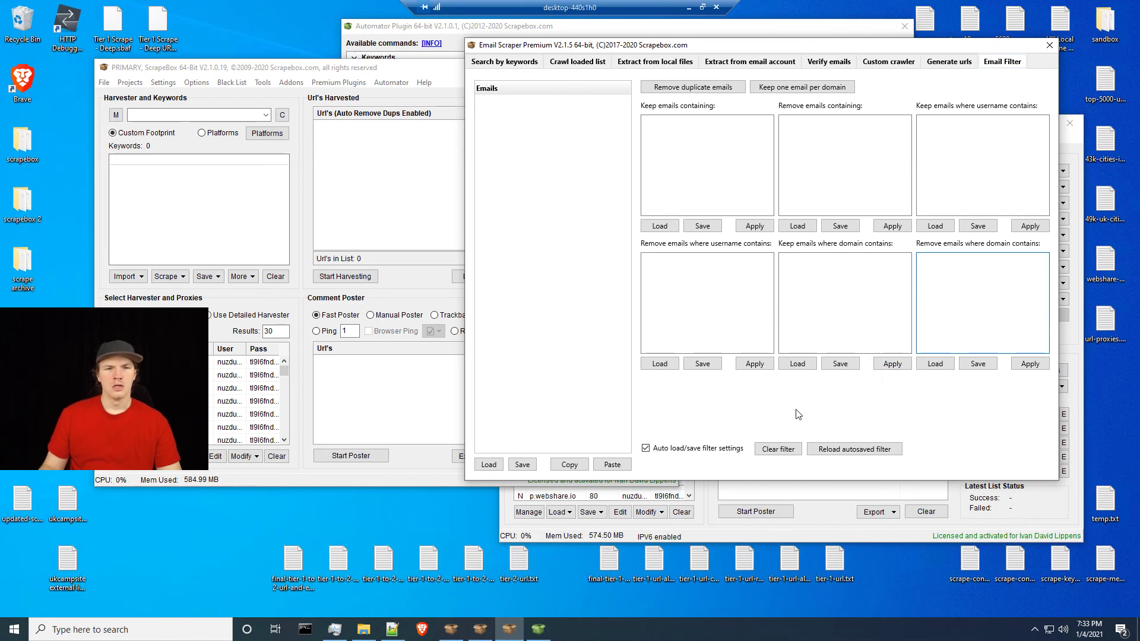
click(679, 153)
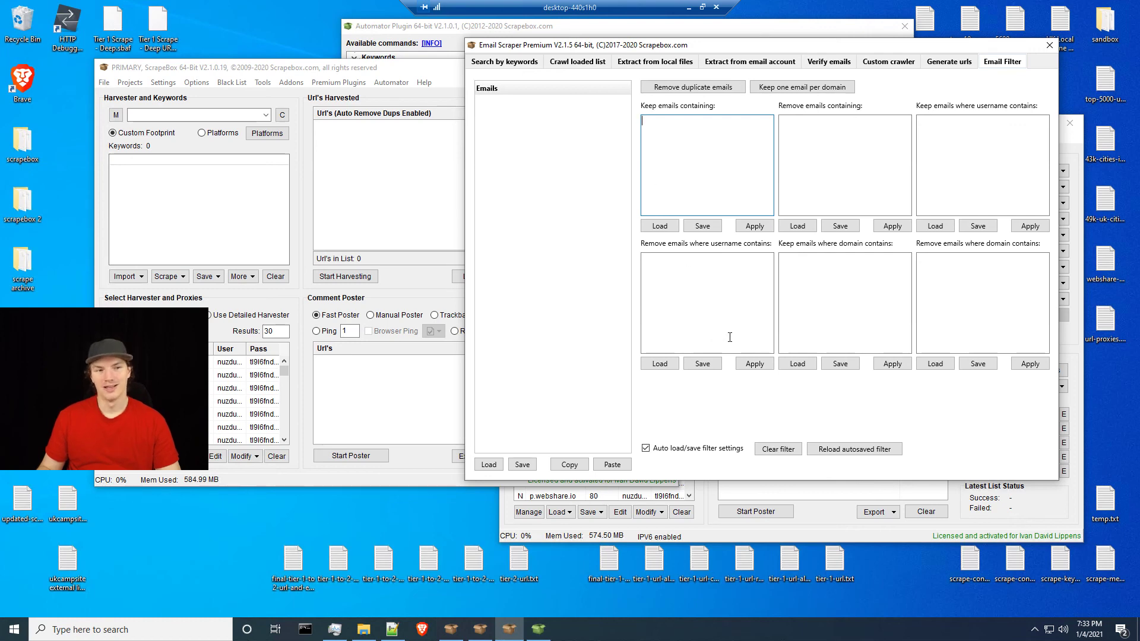
Try to apply Remove URL's not containing to the harvested list in the primary ScrapeBox window.
click(435, 76)
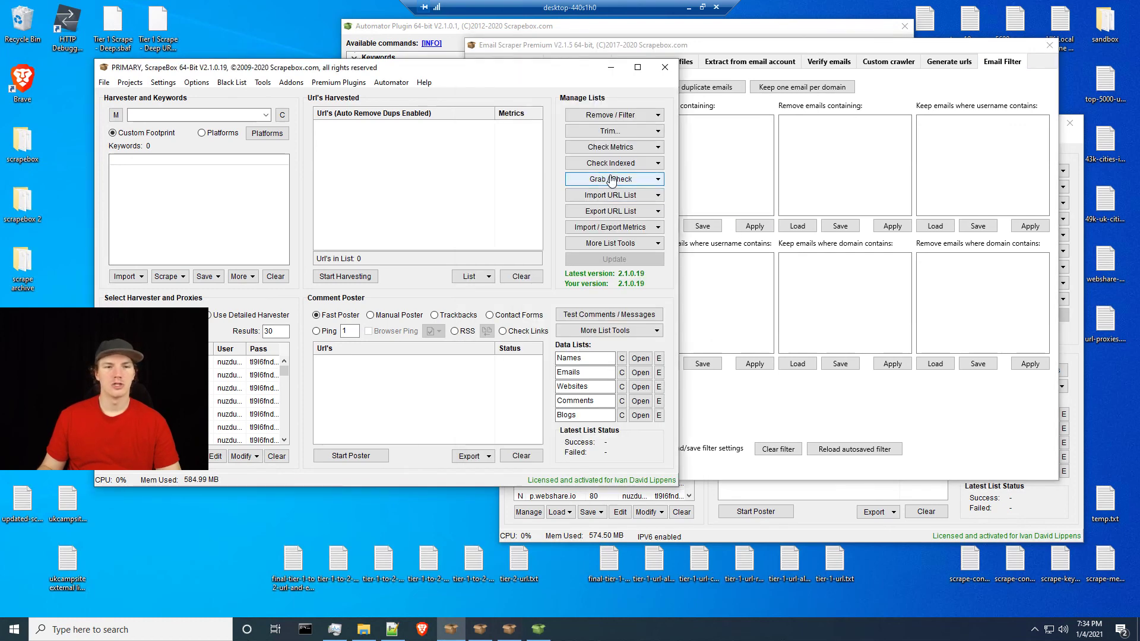
click(610, 116)
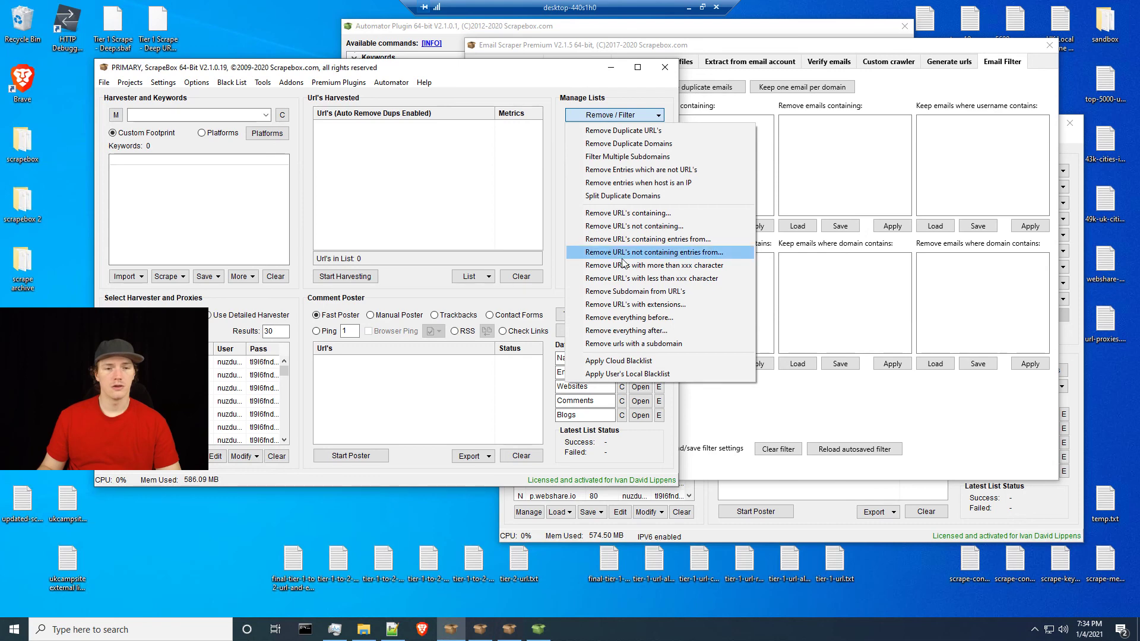
click(612, 227)
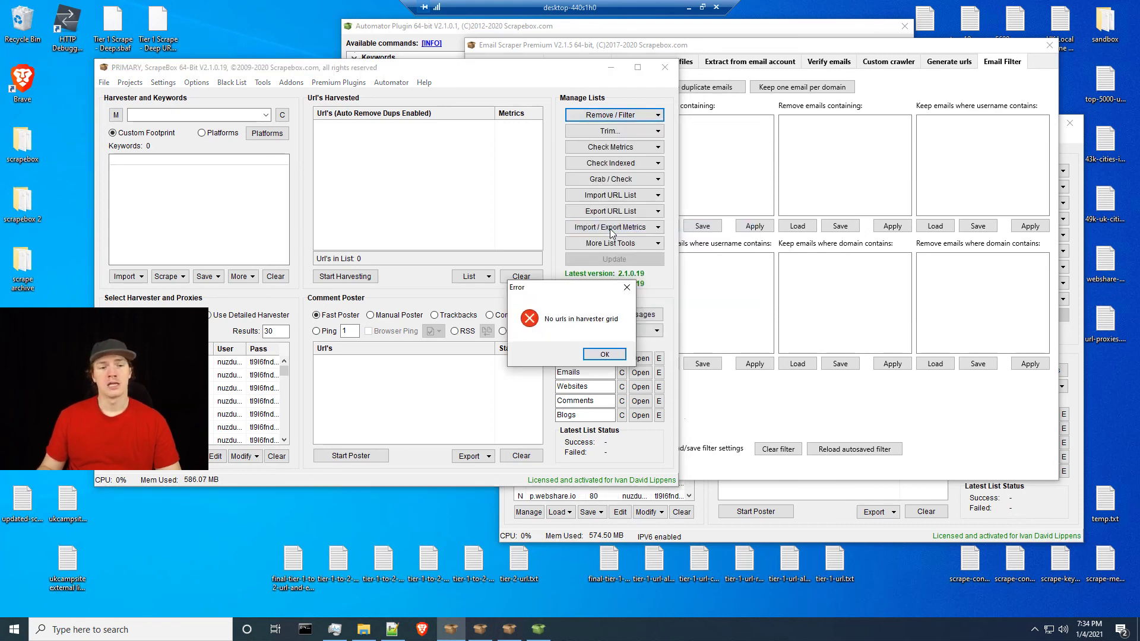
click(627, 289)
Replace the harvested URL list with the clipboard contents and preview the Remove URL's containing filter without applying it.
right_click(372, 148)
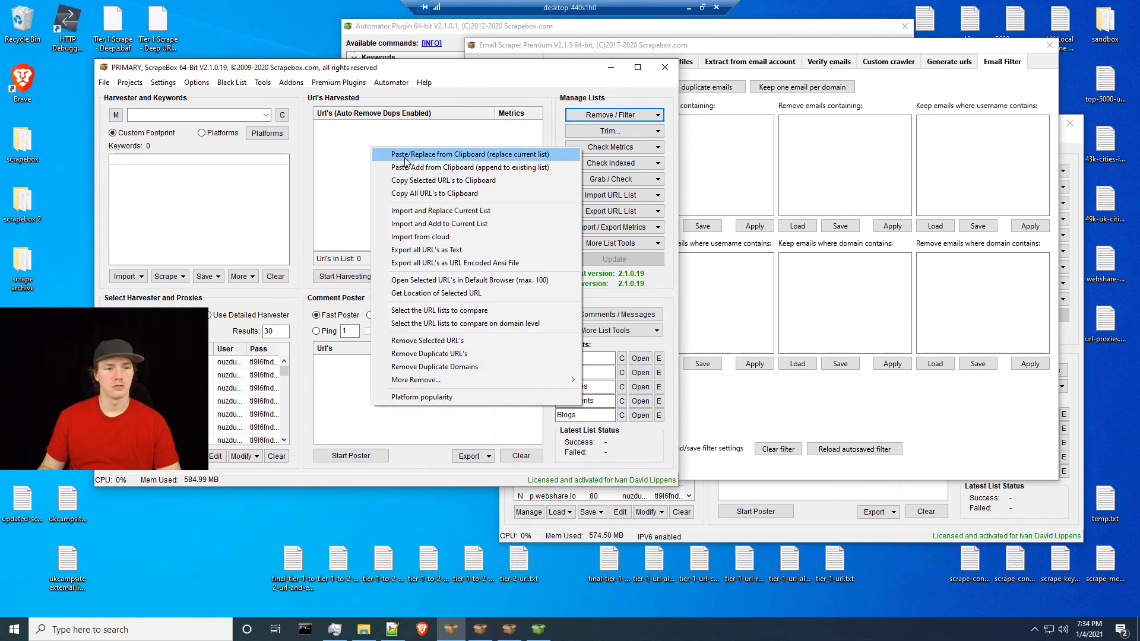
click(406, 155)
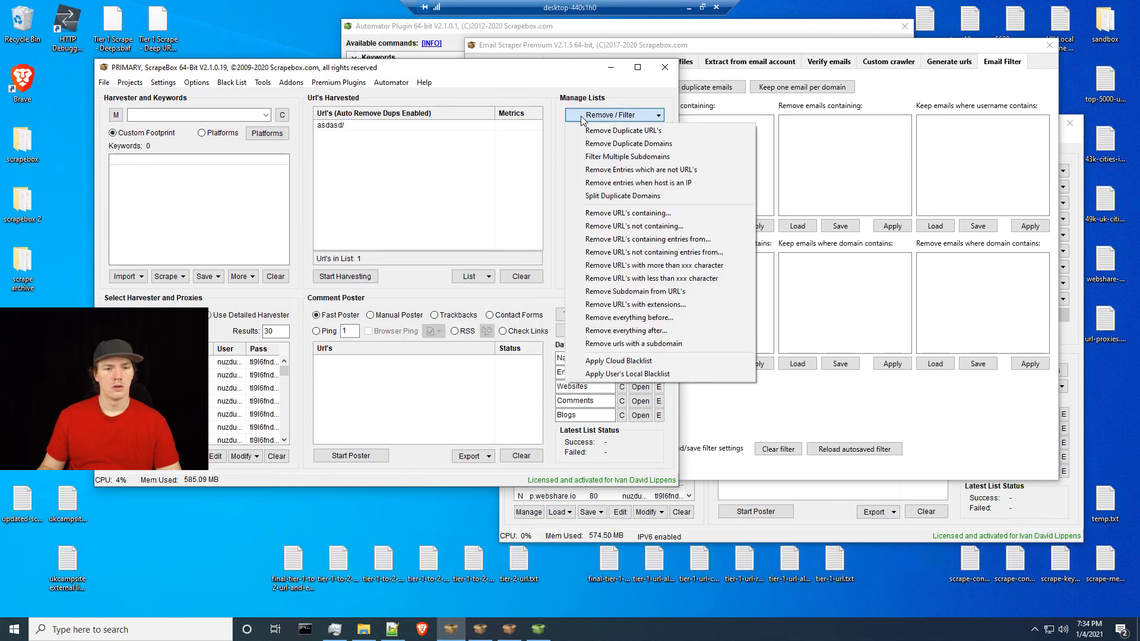
click(627, 212)
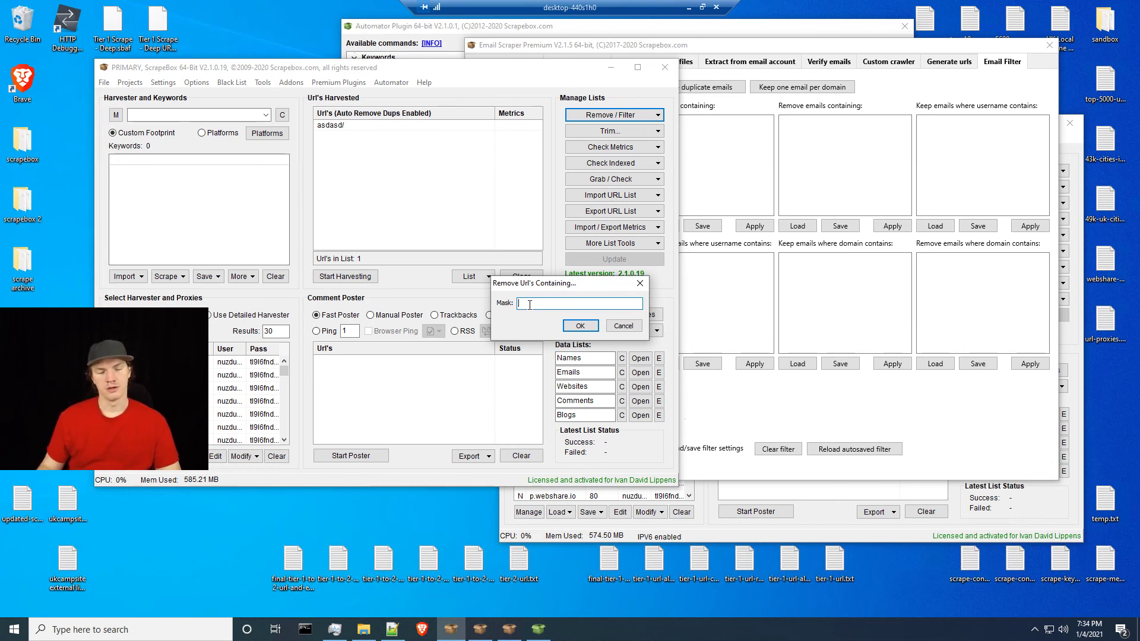
click(623, 326)
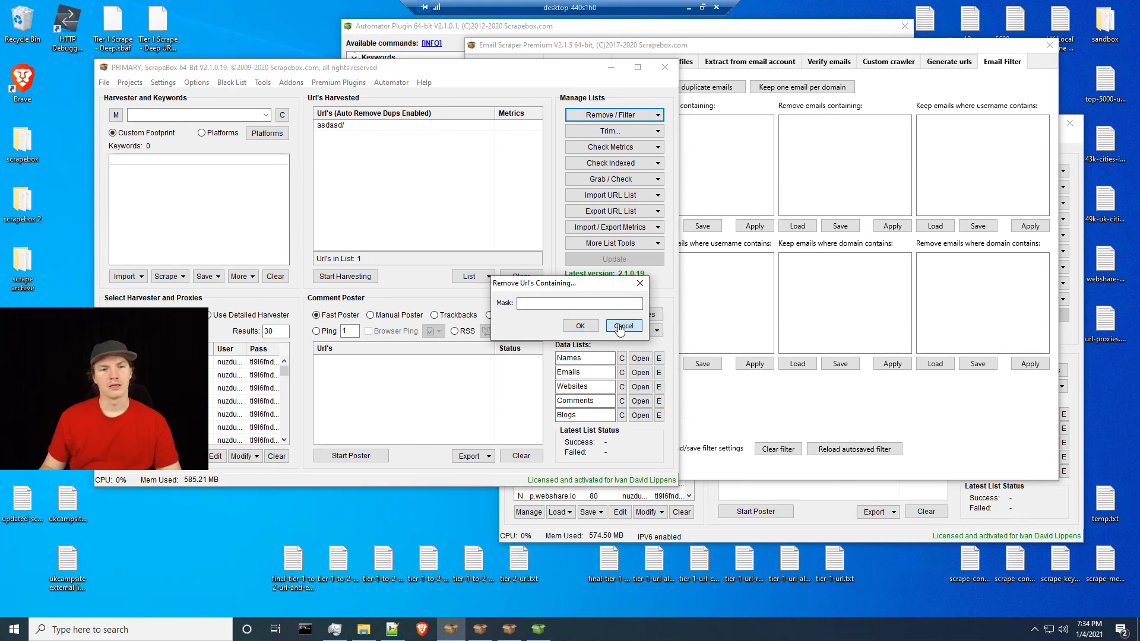
click(607, 116)
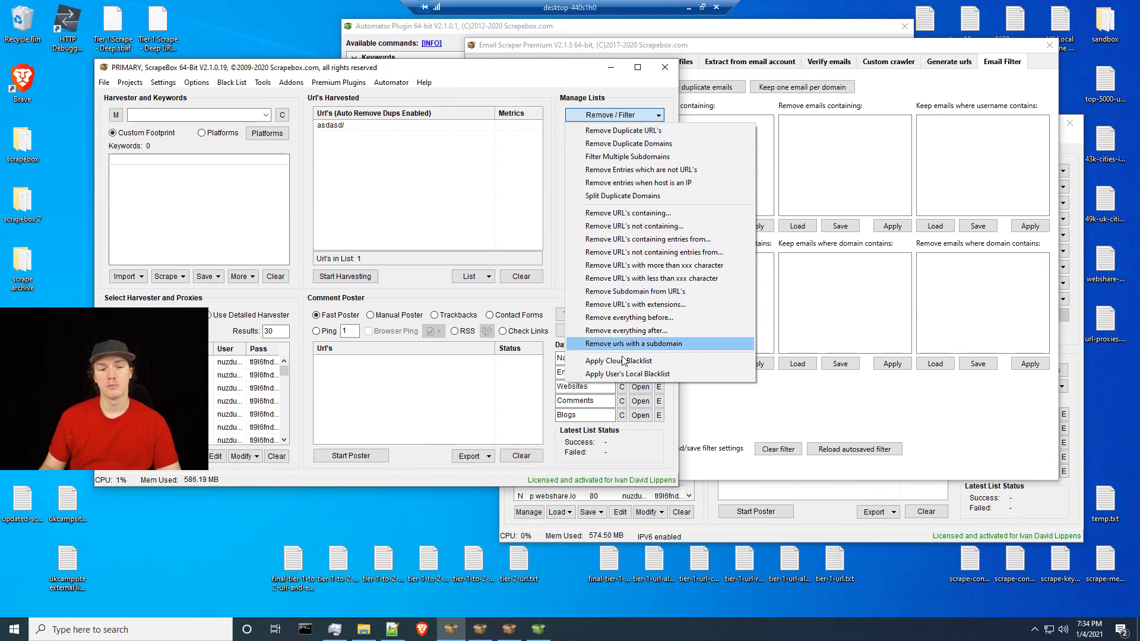
click(549, 295)
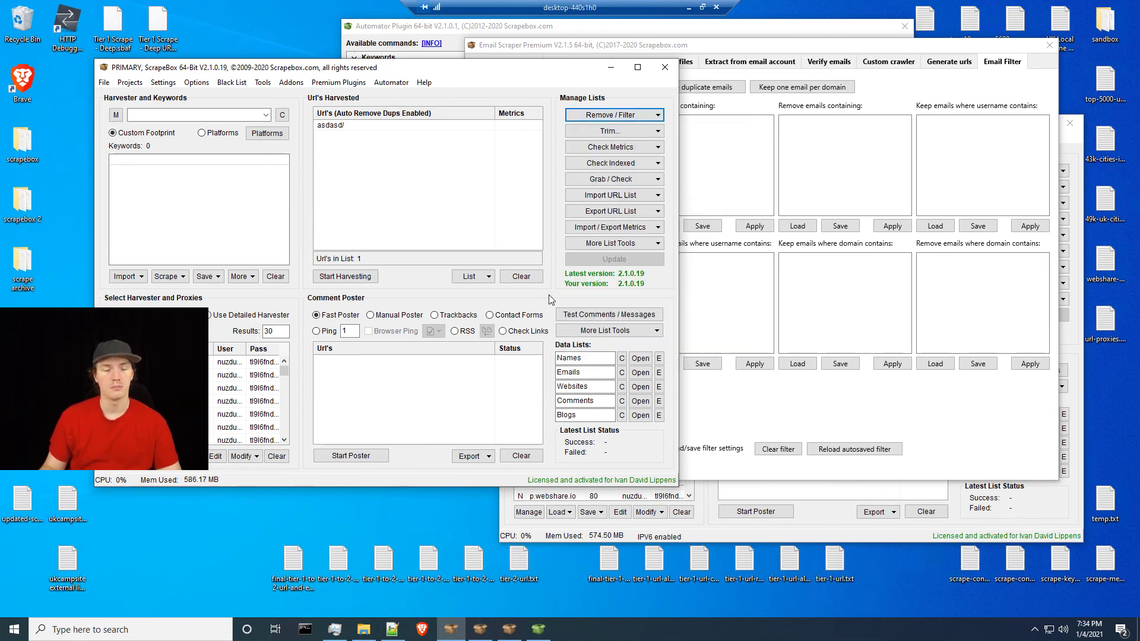
Return to the Email Scraper and examine how its Keep emails containing filter takes entries on multiple lines.
click(733, 206)
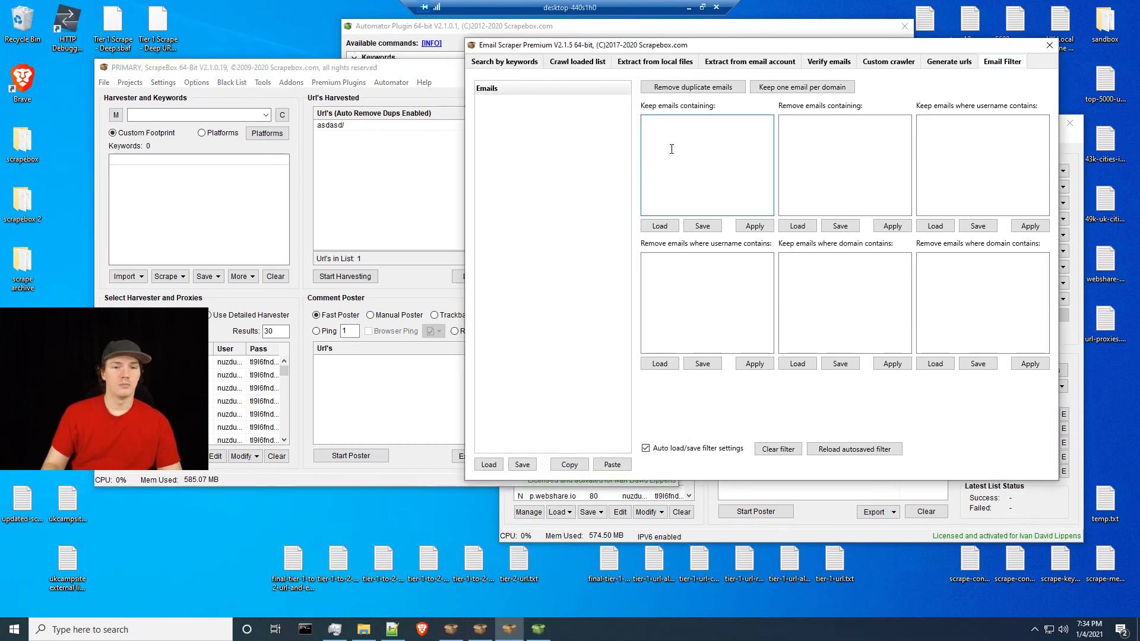
key(Return)
key(Return)
key(Return)
key(Return)
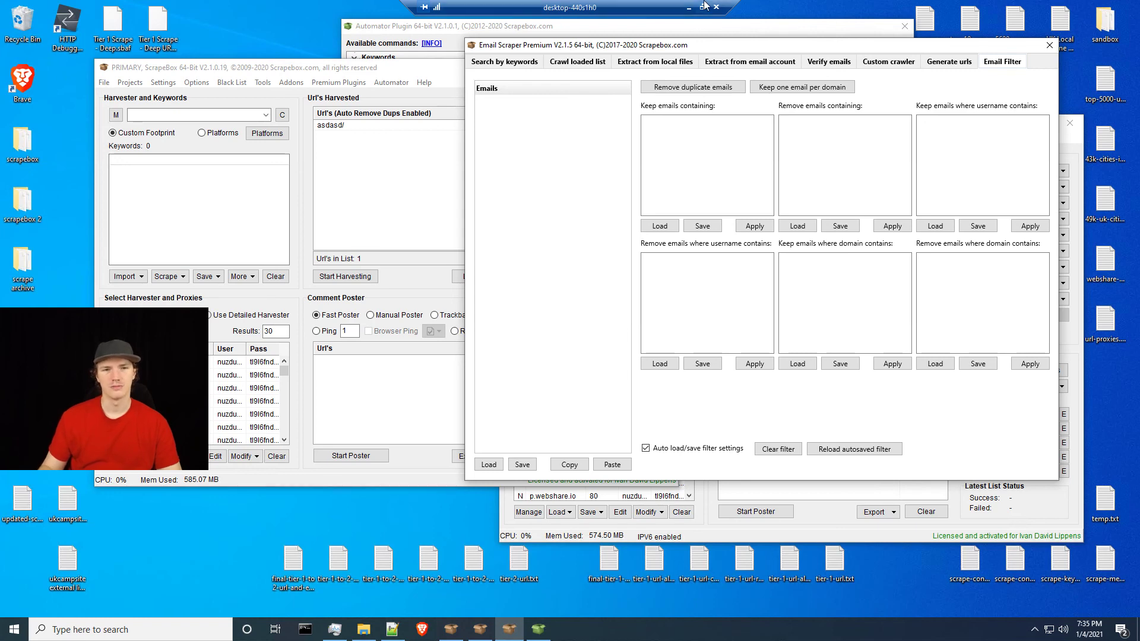
Restore the remote desktop session from full screen to a window.
click(704, 7)
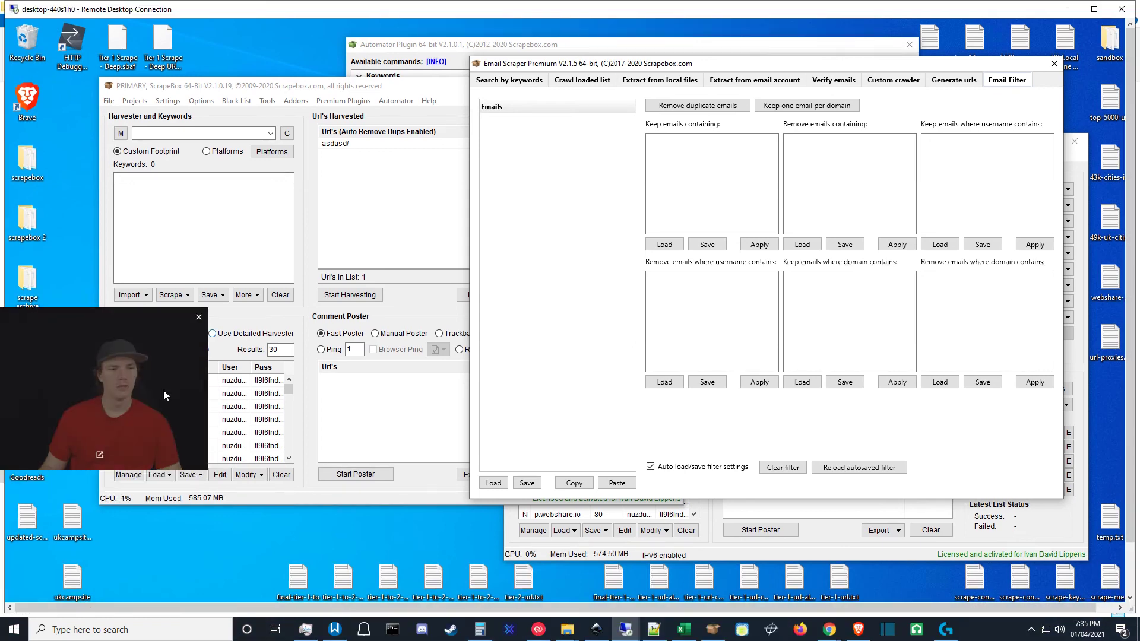
drag(171, 533, 178, 527)
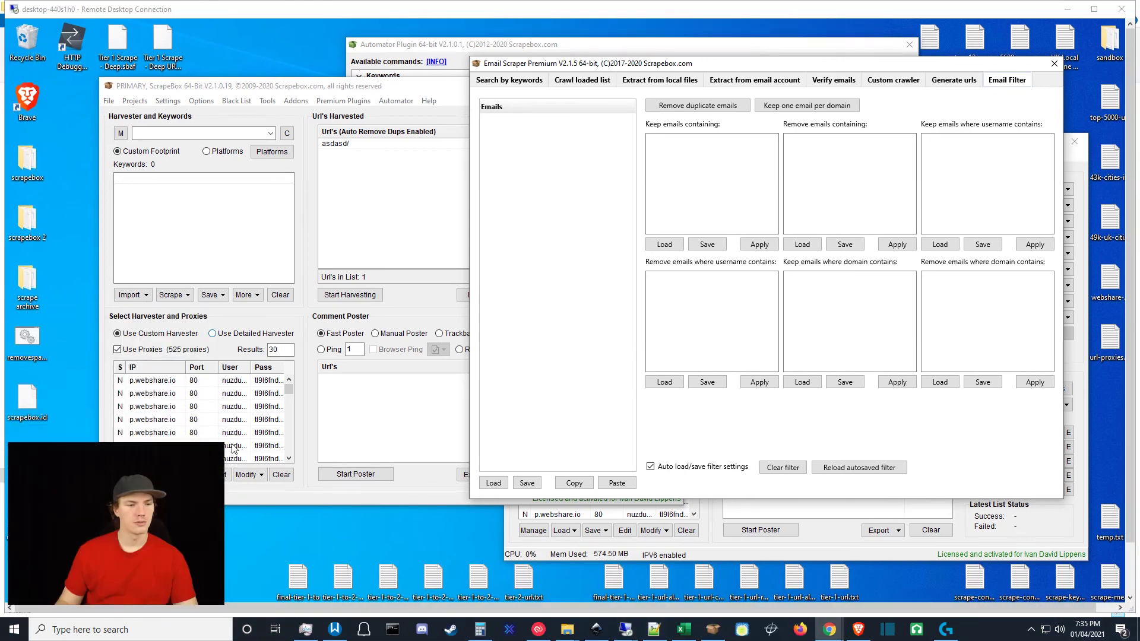
drag(225, 442, 562, 285)
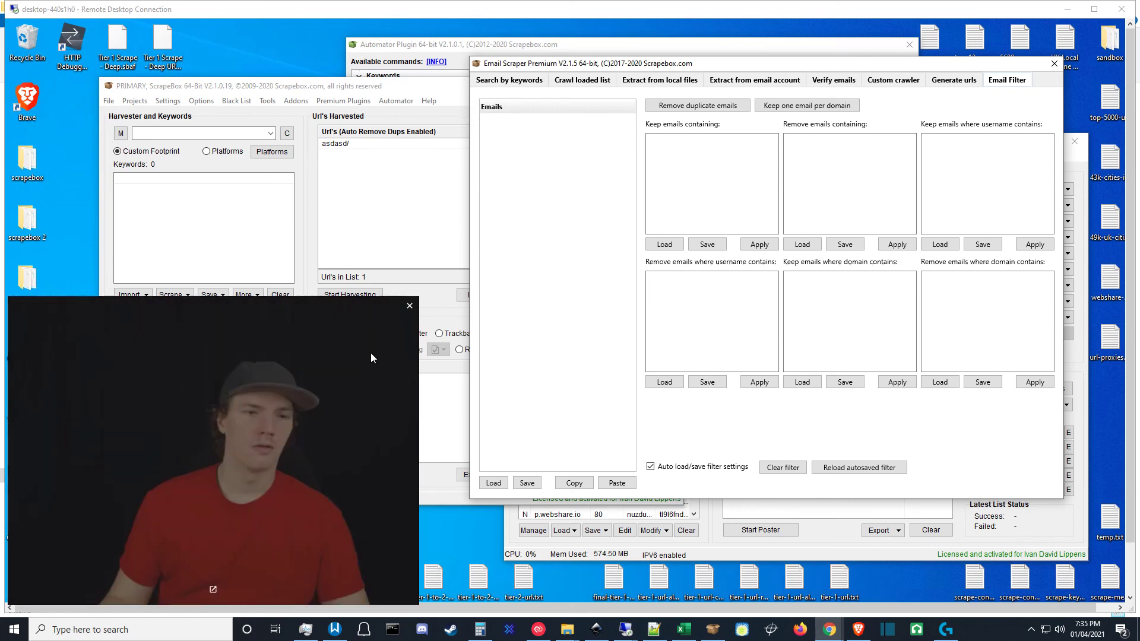
Bring the primary ScrapeBox window to the front and review its list of installed premium plugins.
click(436, 291)
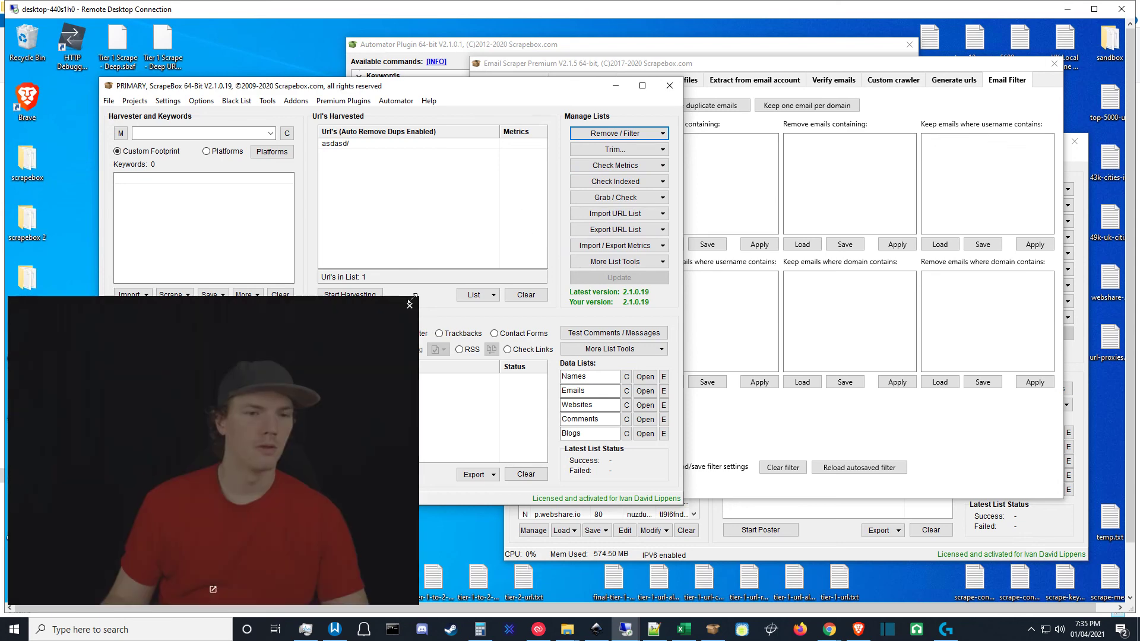
drag(414, 295, 305, 382)
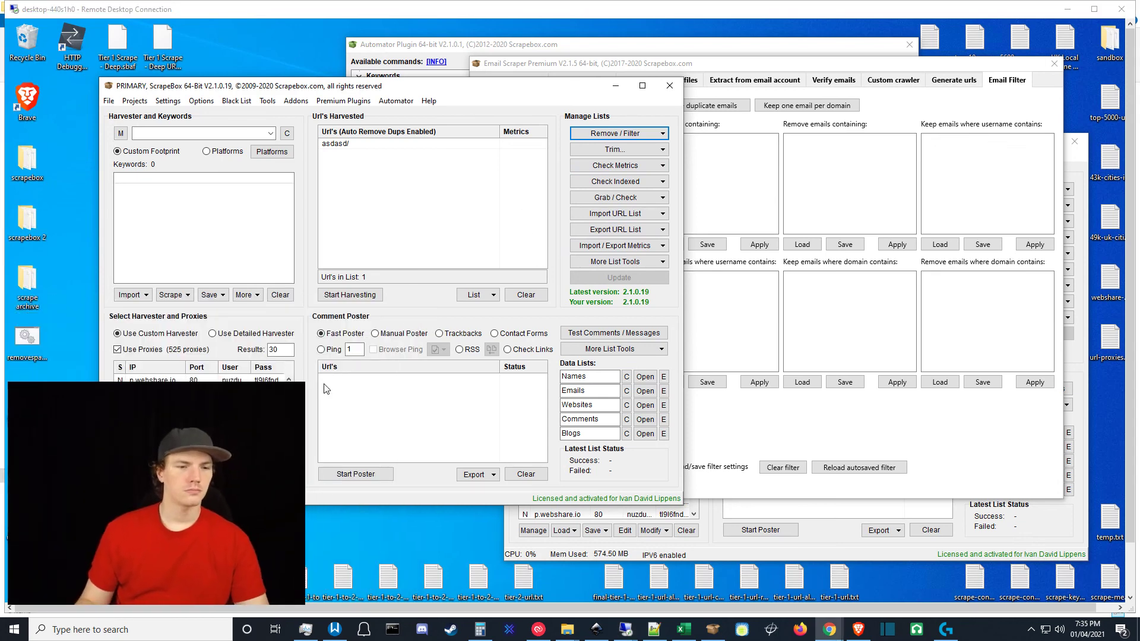
click(350, 101)
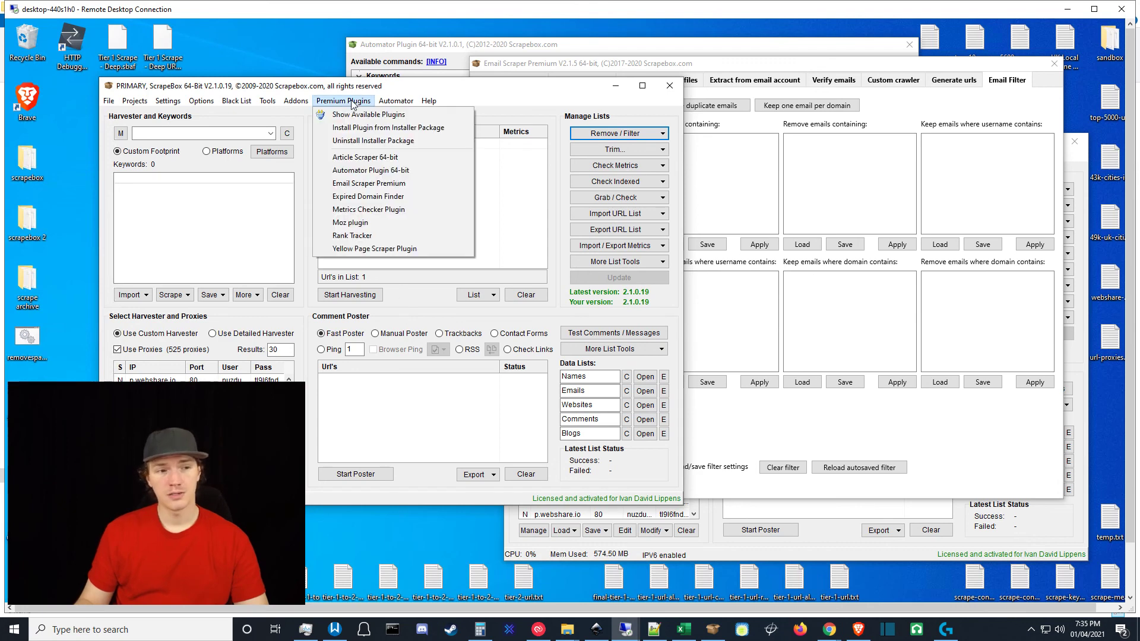
click(555, 145)
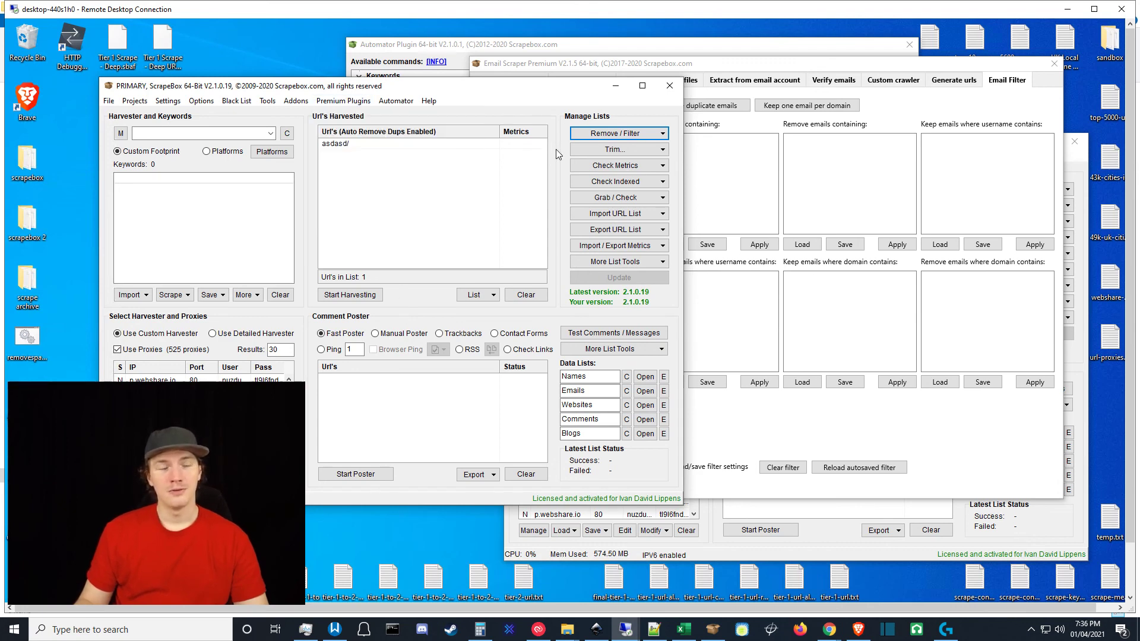